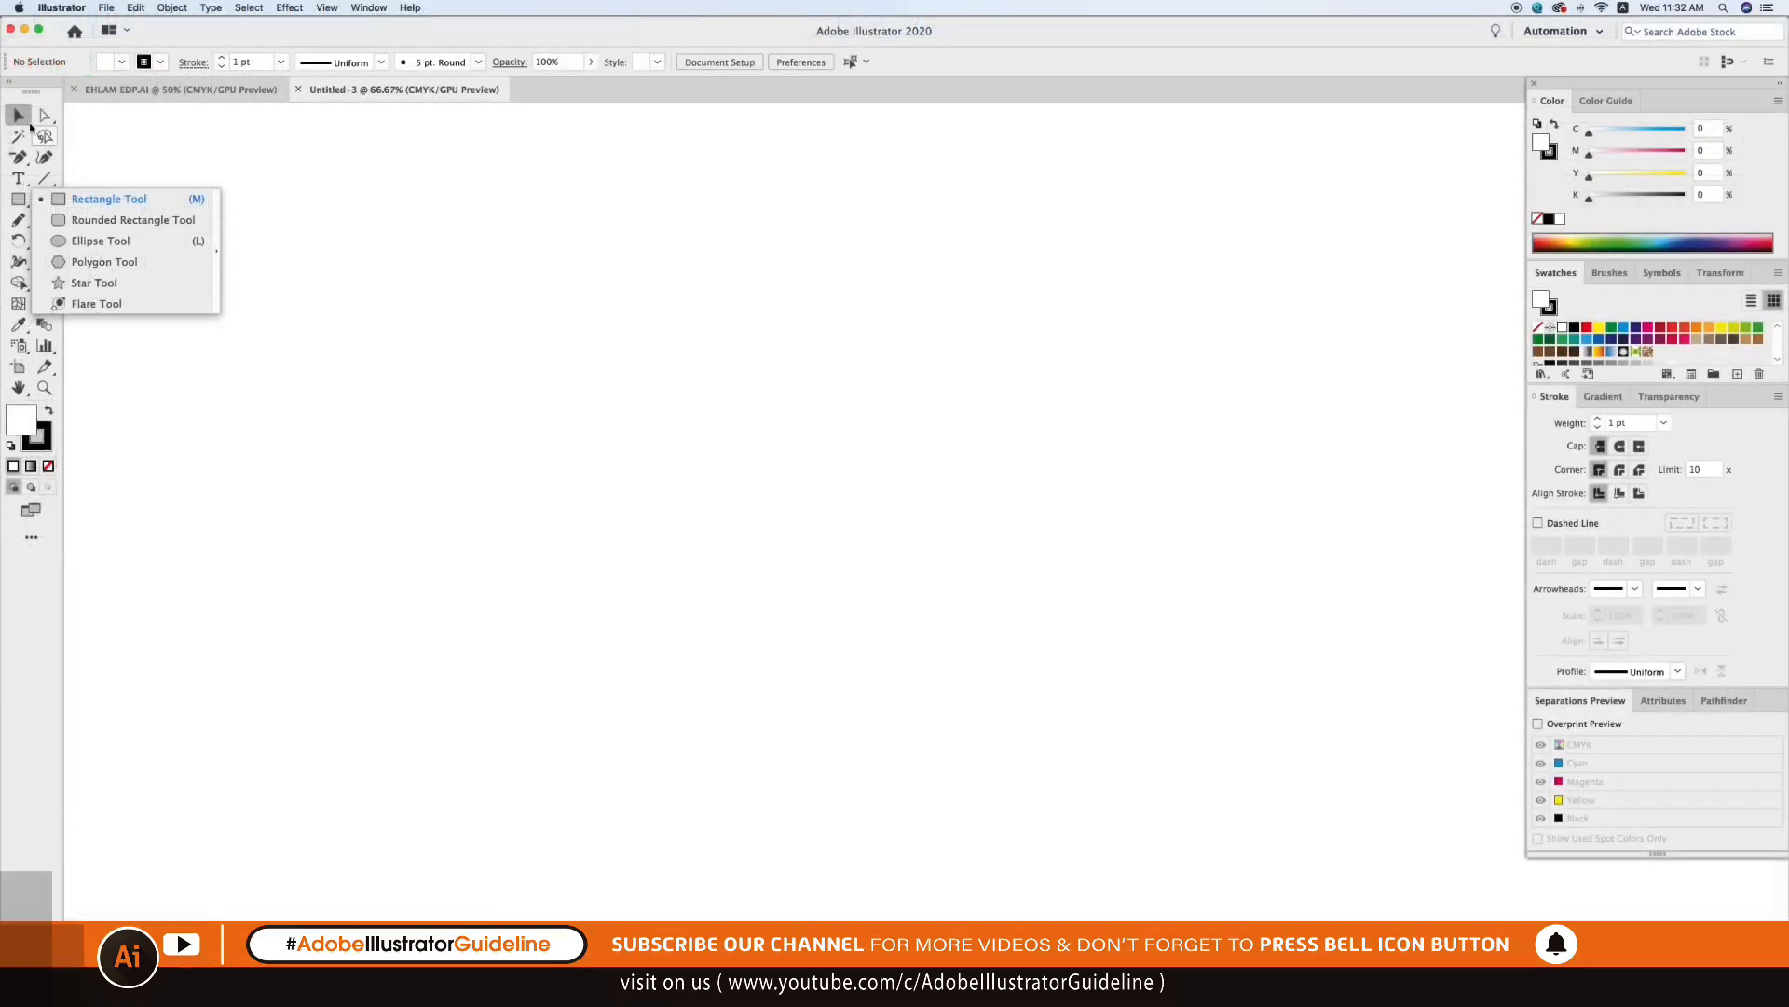
Draw a horizontal rectangle about 27.5 cm wide and 9.9 cm high on the canvas and deselect it.
{"action": "left_click", "coordinate": [708, 597]}
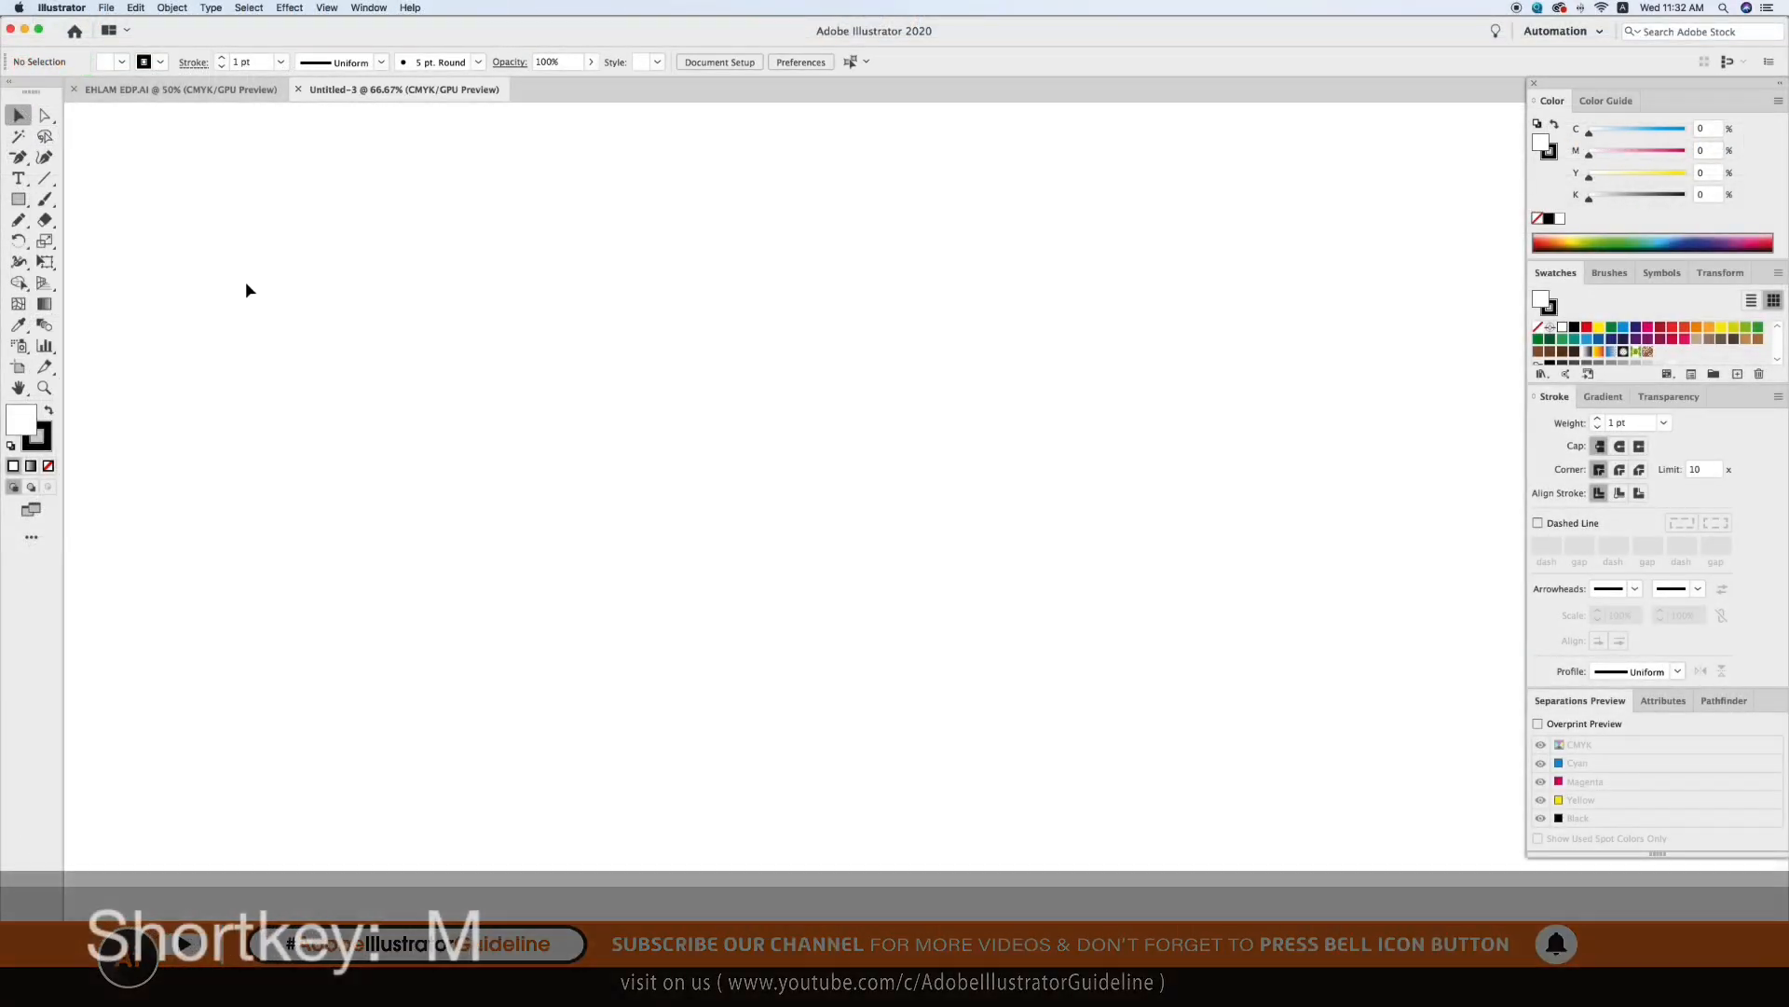
{"action": "left_click", "coordinate": [20, 201]}
{"action": "left_click_drag", "start_coordinate": [23, 204], "coordinate": [121, 204]}
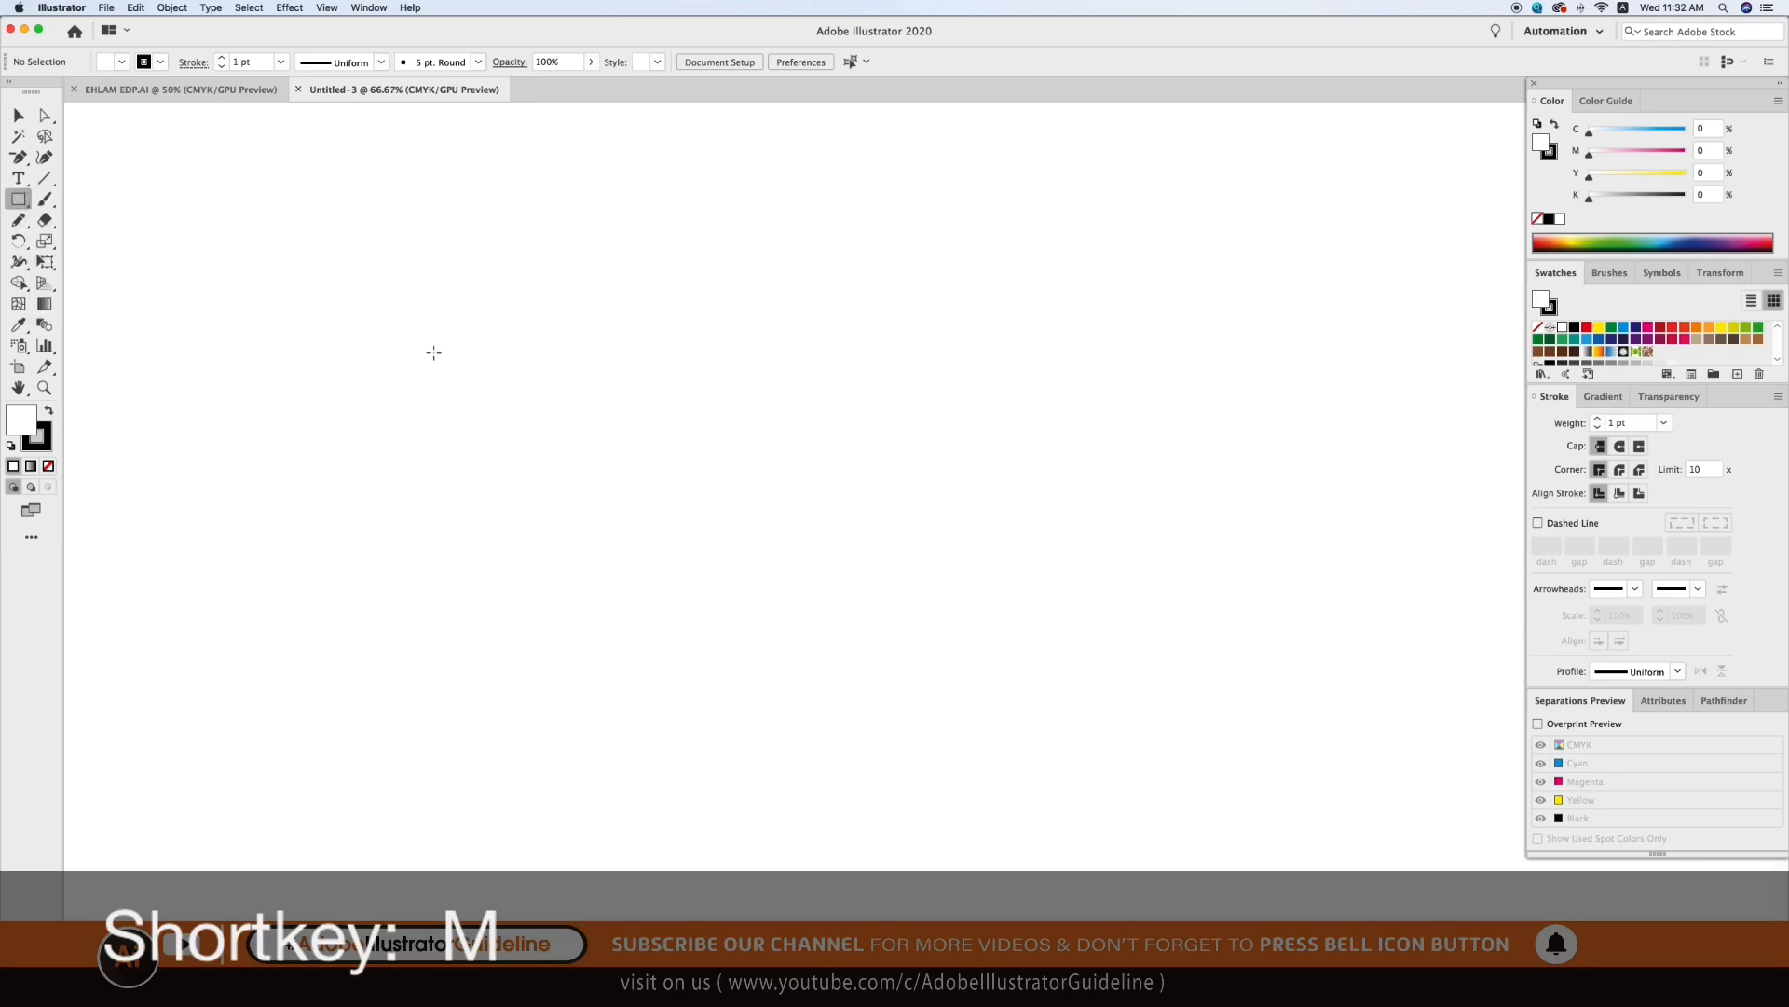
{"action": "mouse_move", "coordinate": [362, 337]}
{"action": "left_mouse_down"}
{"action": "mouse_move", "coordinate": [875, 503]}
{"action": "mouse_move", "coordinate": [911, 532]}
{"action": "left_mouse_up"}
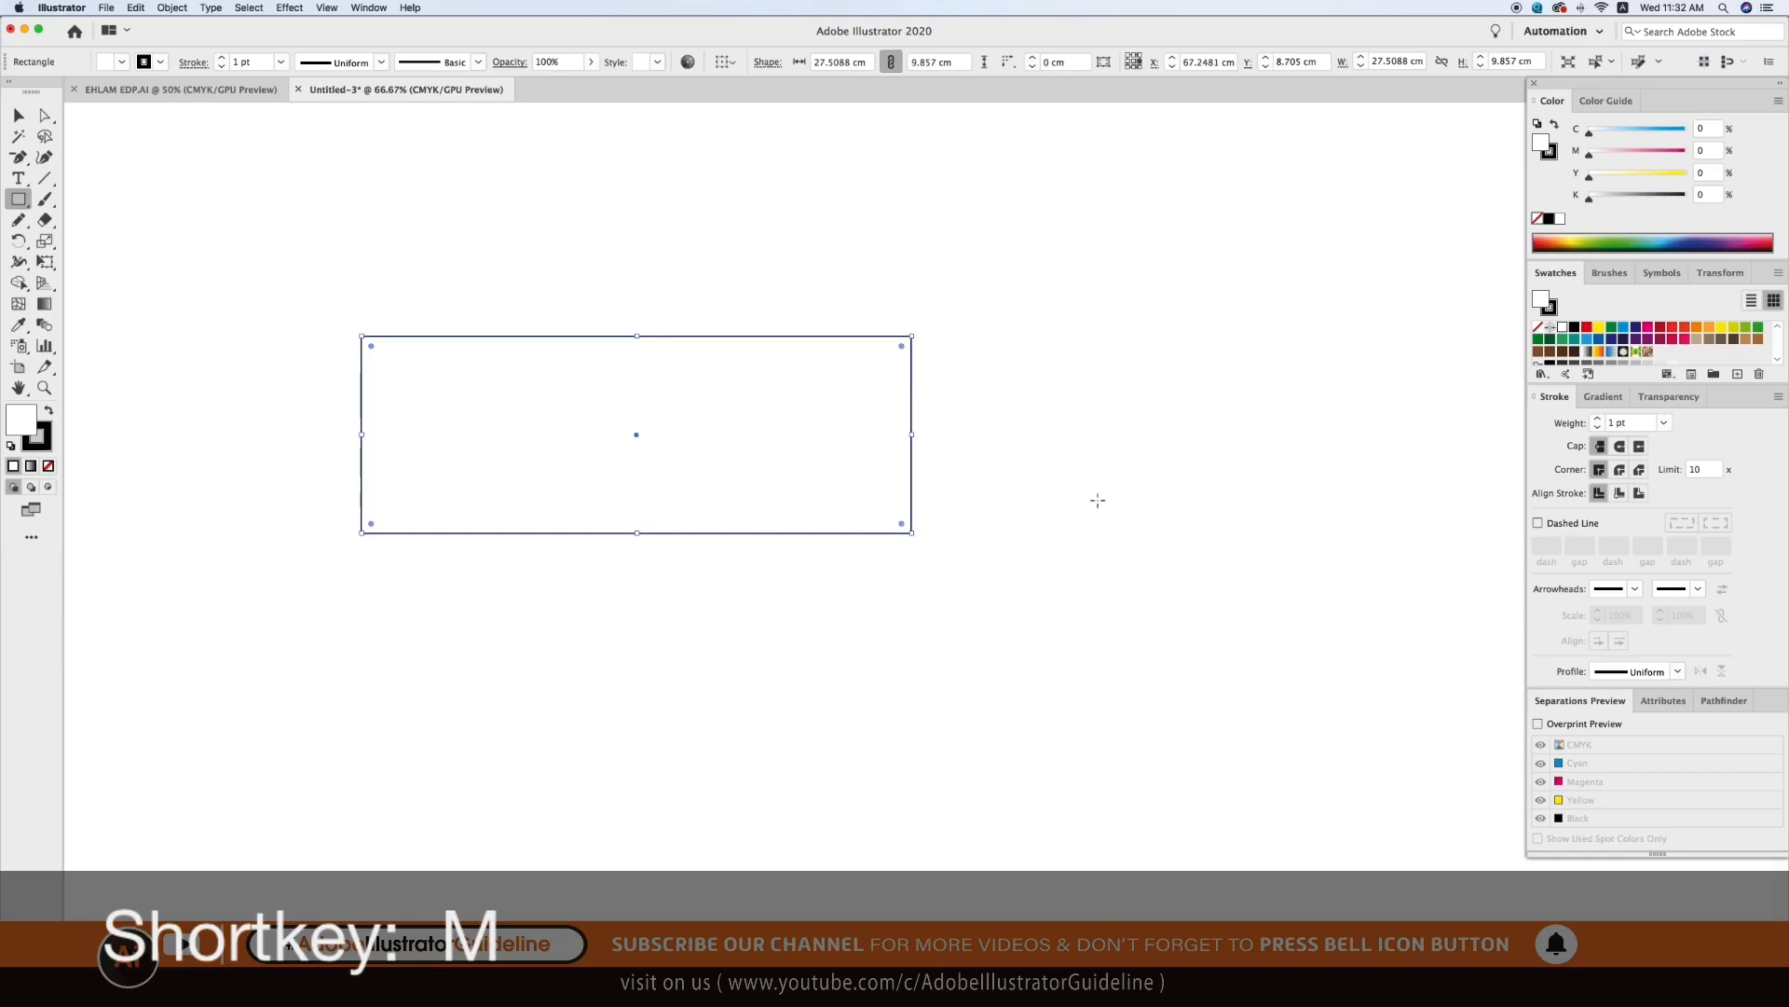
{"action": "left_click", "coordinate": [19, 114]}
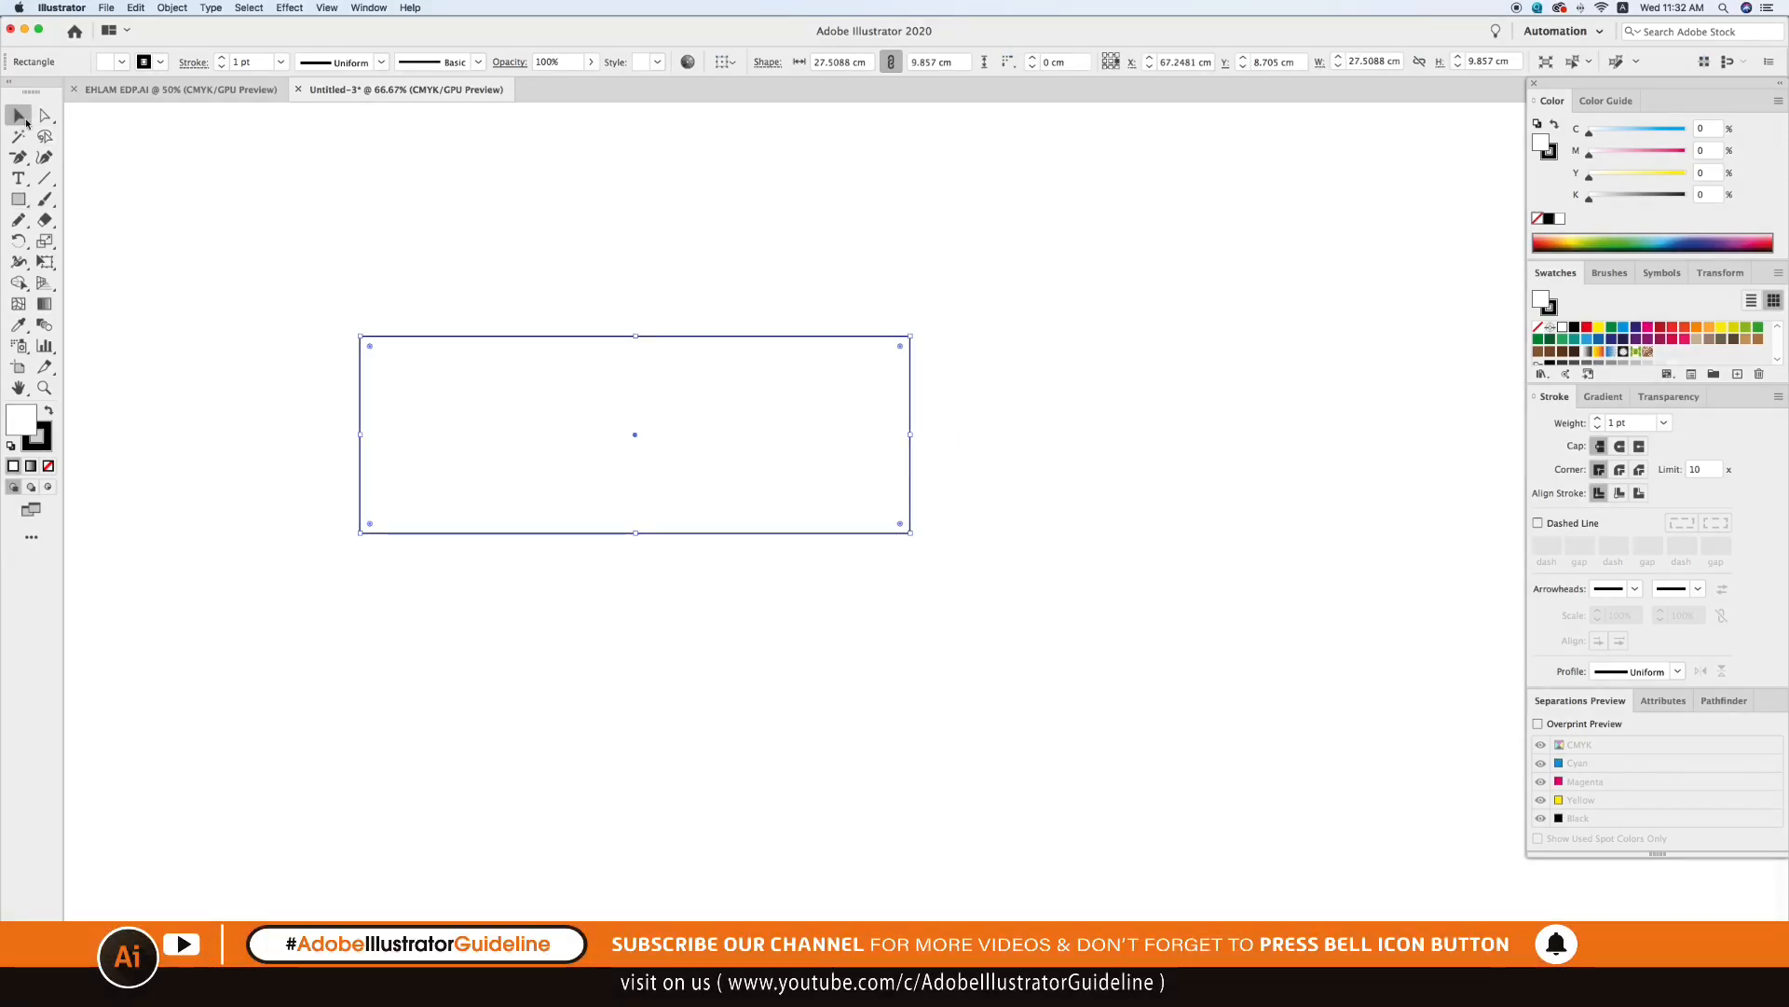
{"action": "left_click", "coordinate": [421, 281]}
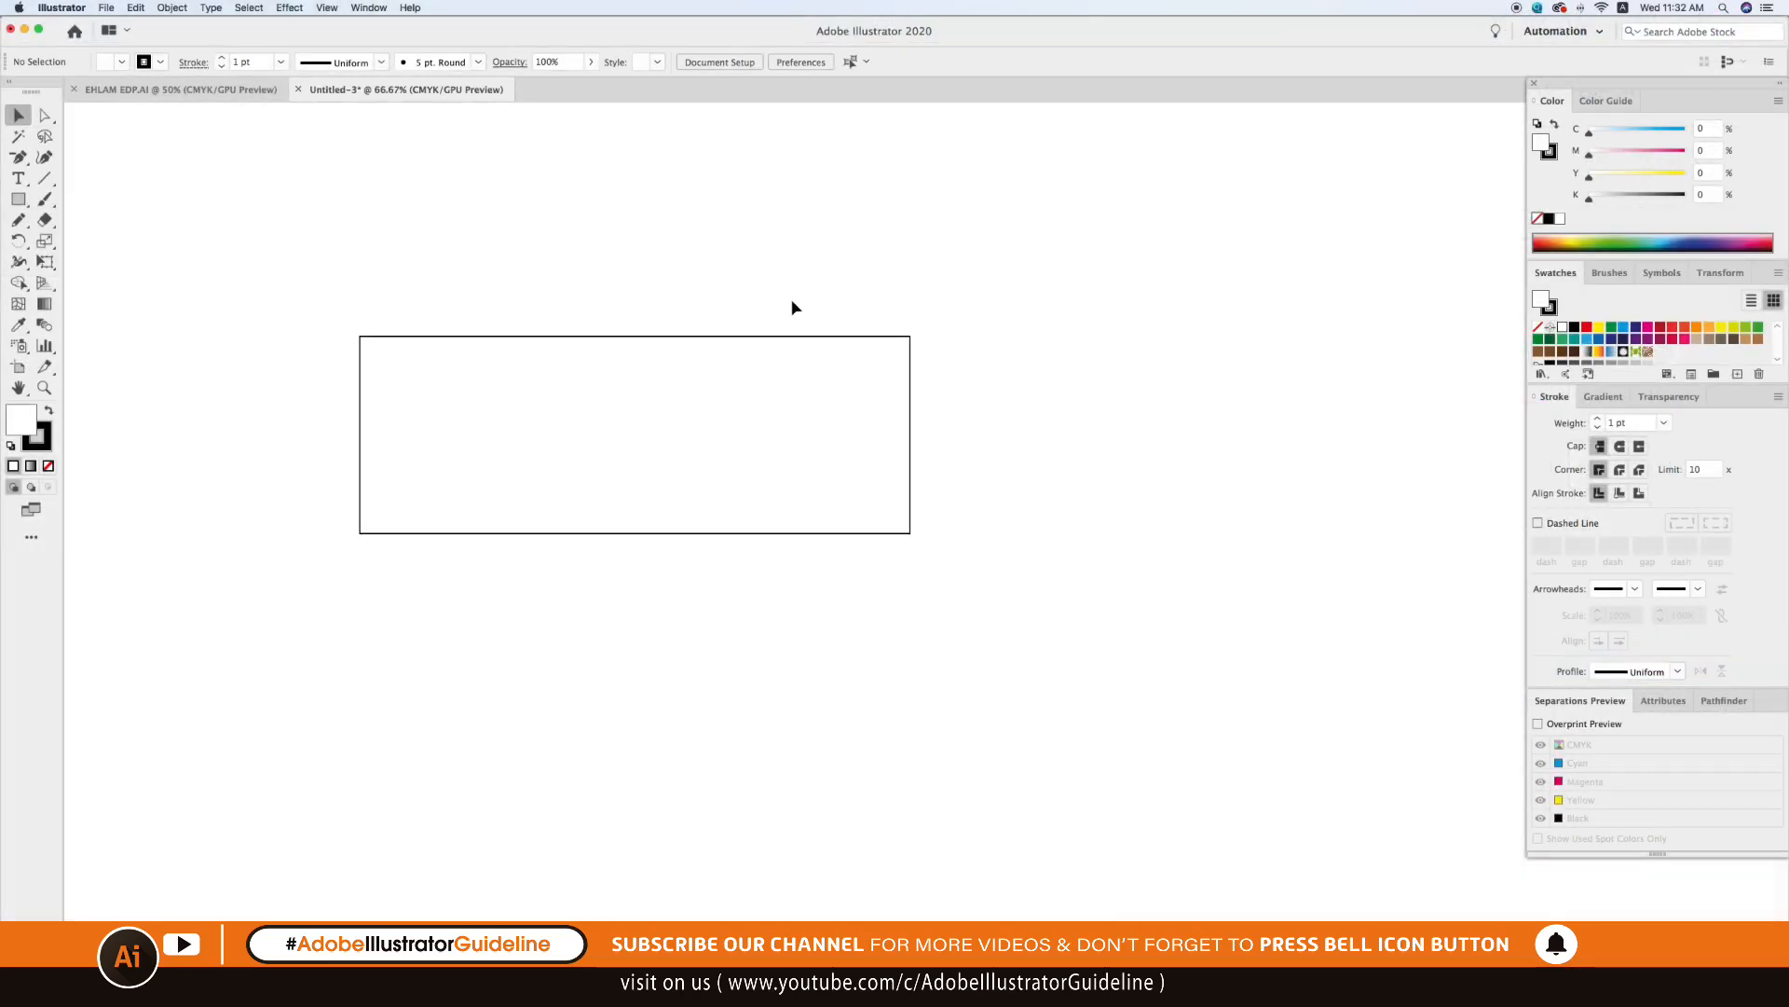
Fill the rectangle with the red swatch and remove its stroke.
{"action": "key", "text": "z"}
{"action": "left_click_drag", "start_coordinate": [212, 208], "coordinate": [1166, 675]}
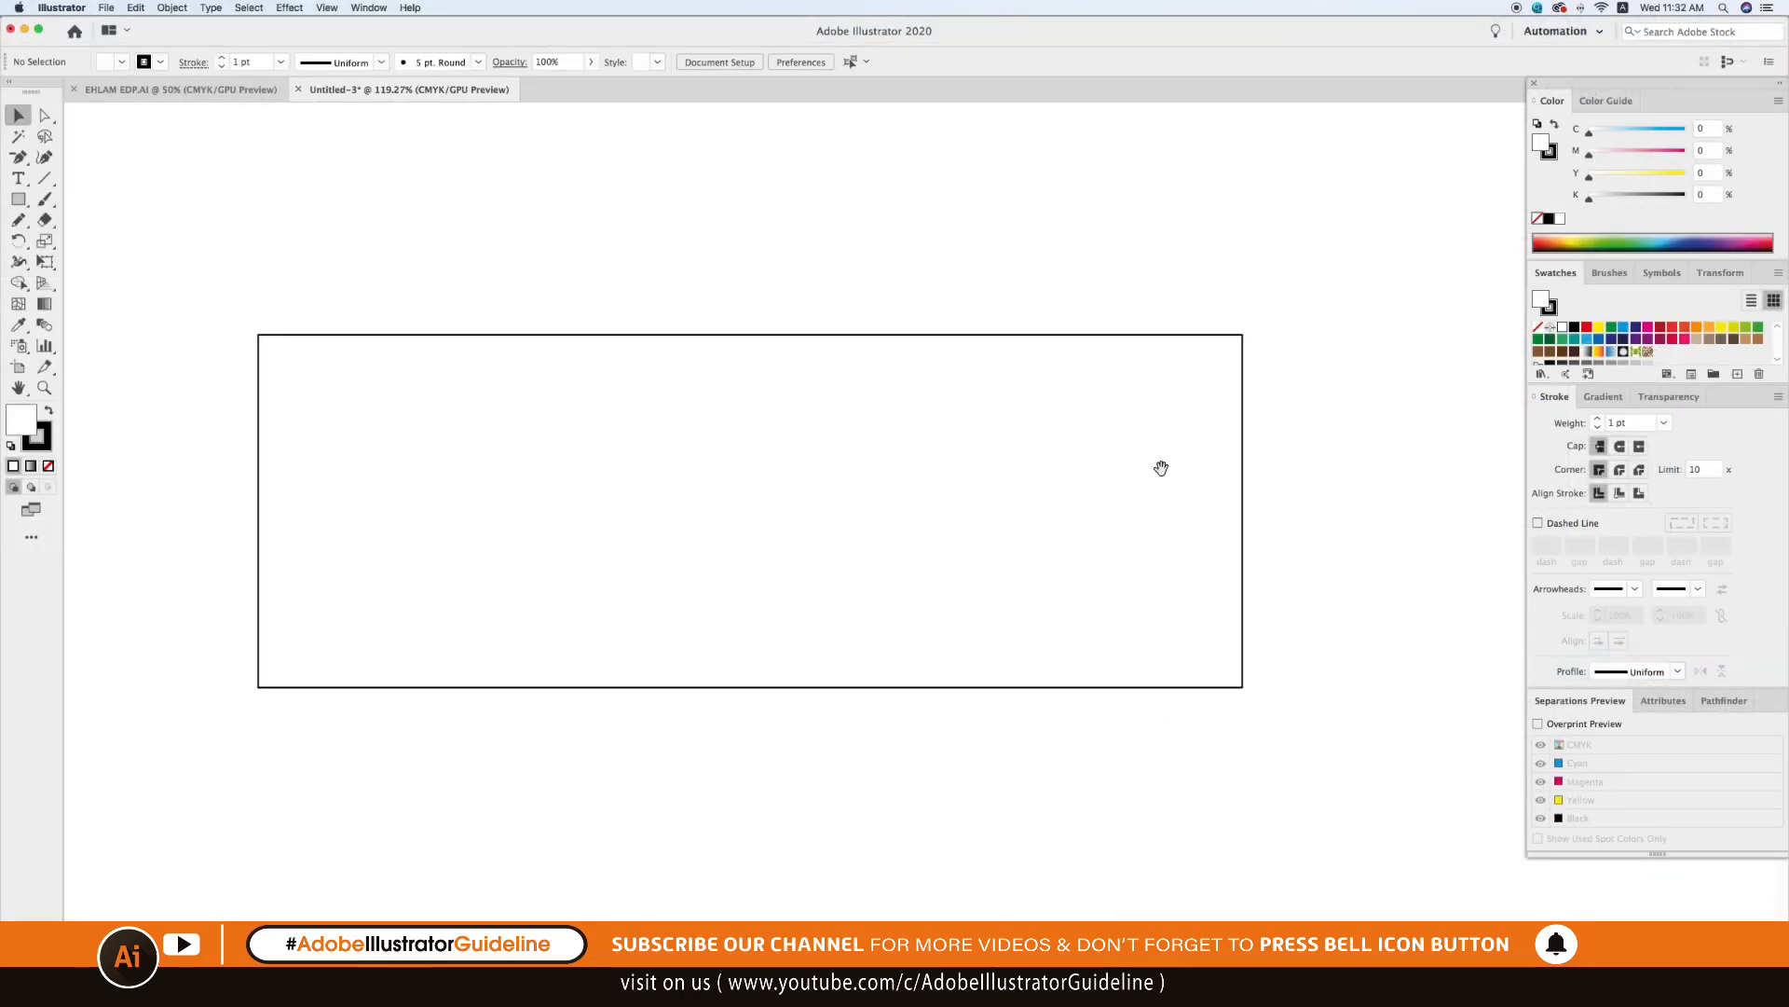
{"action": "left_click", "coordinate": [1210, 463]}
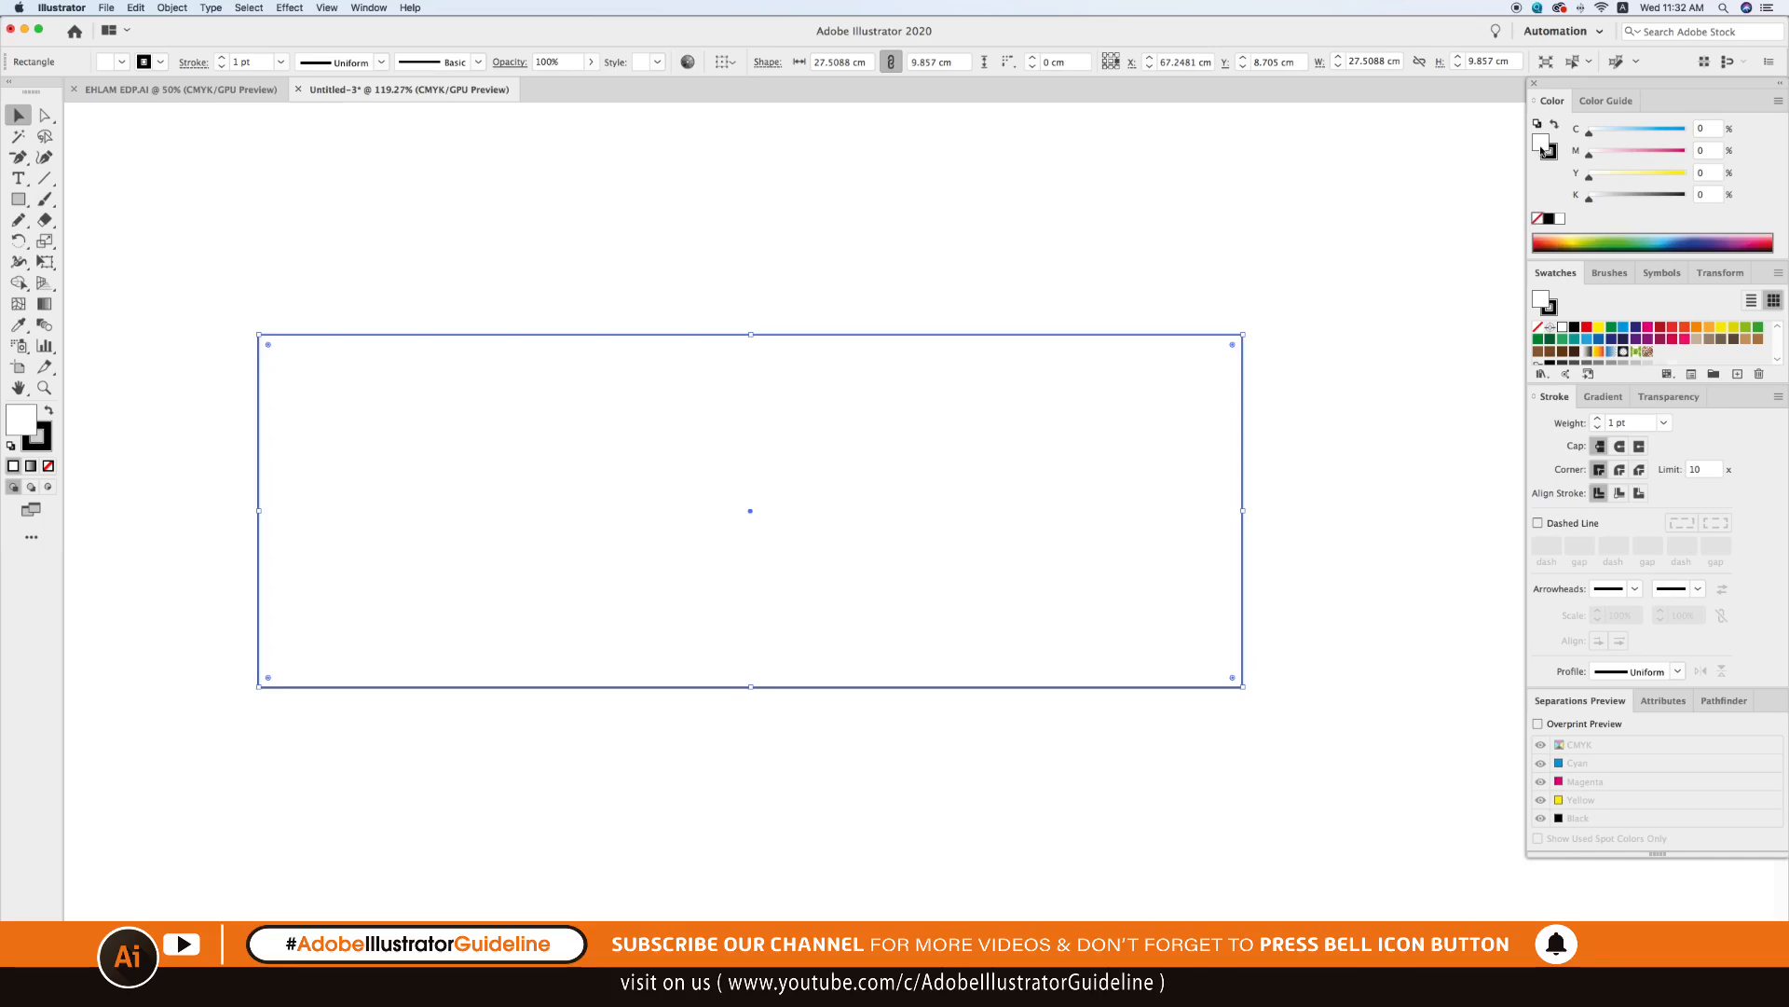
{"action": "left_click", "coordinate": [1588, 328]}
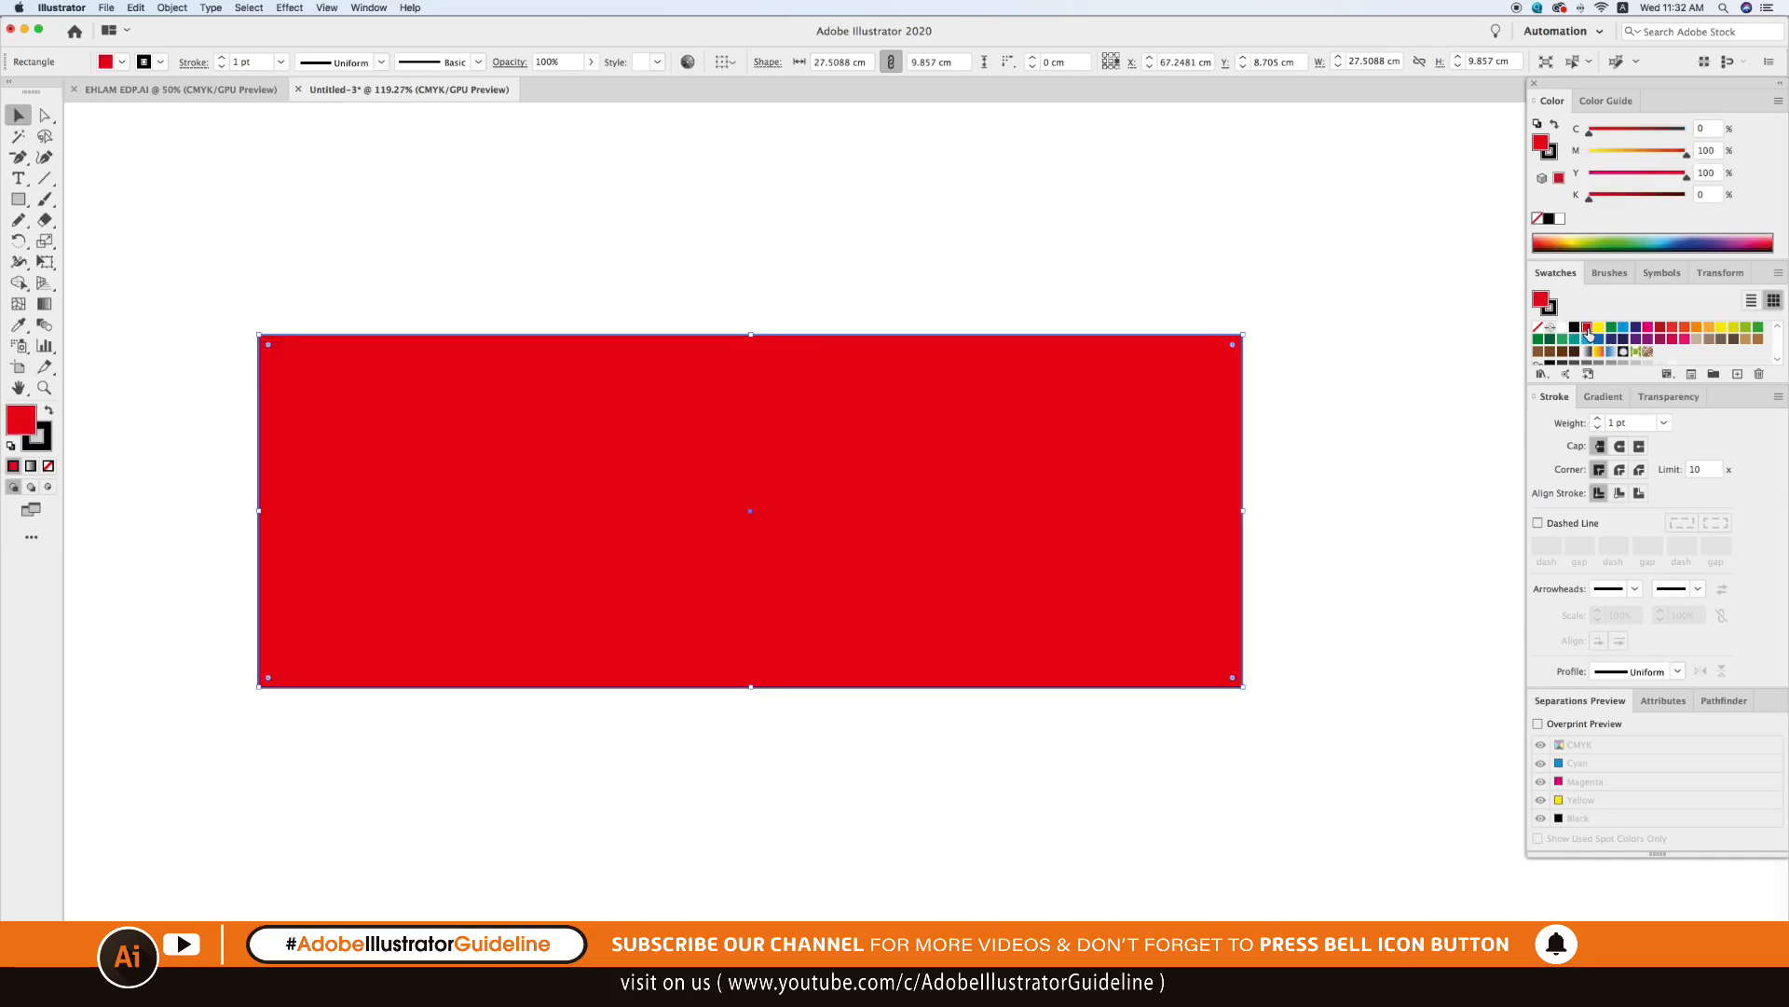
{"action": "left_click", "coordinate": [1552, 152]}
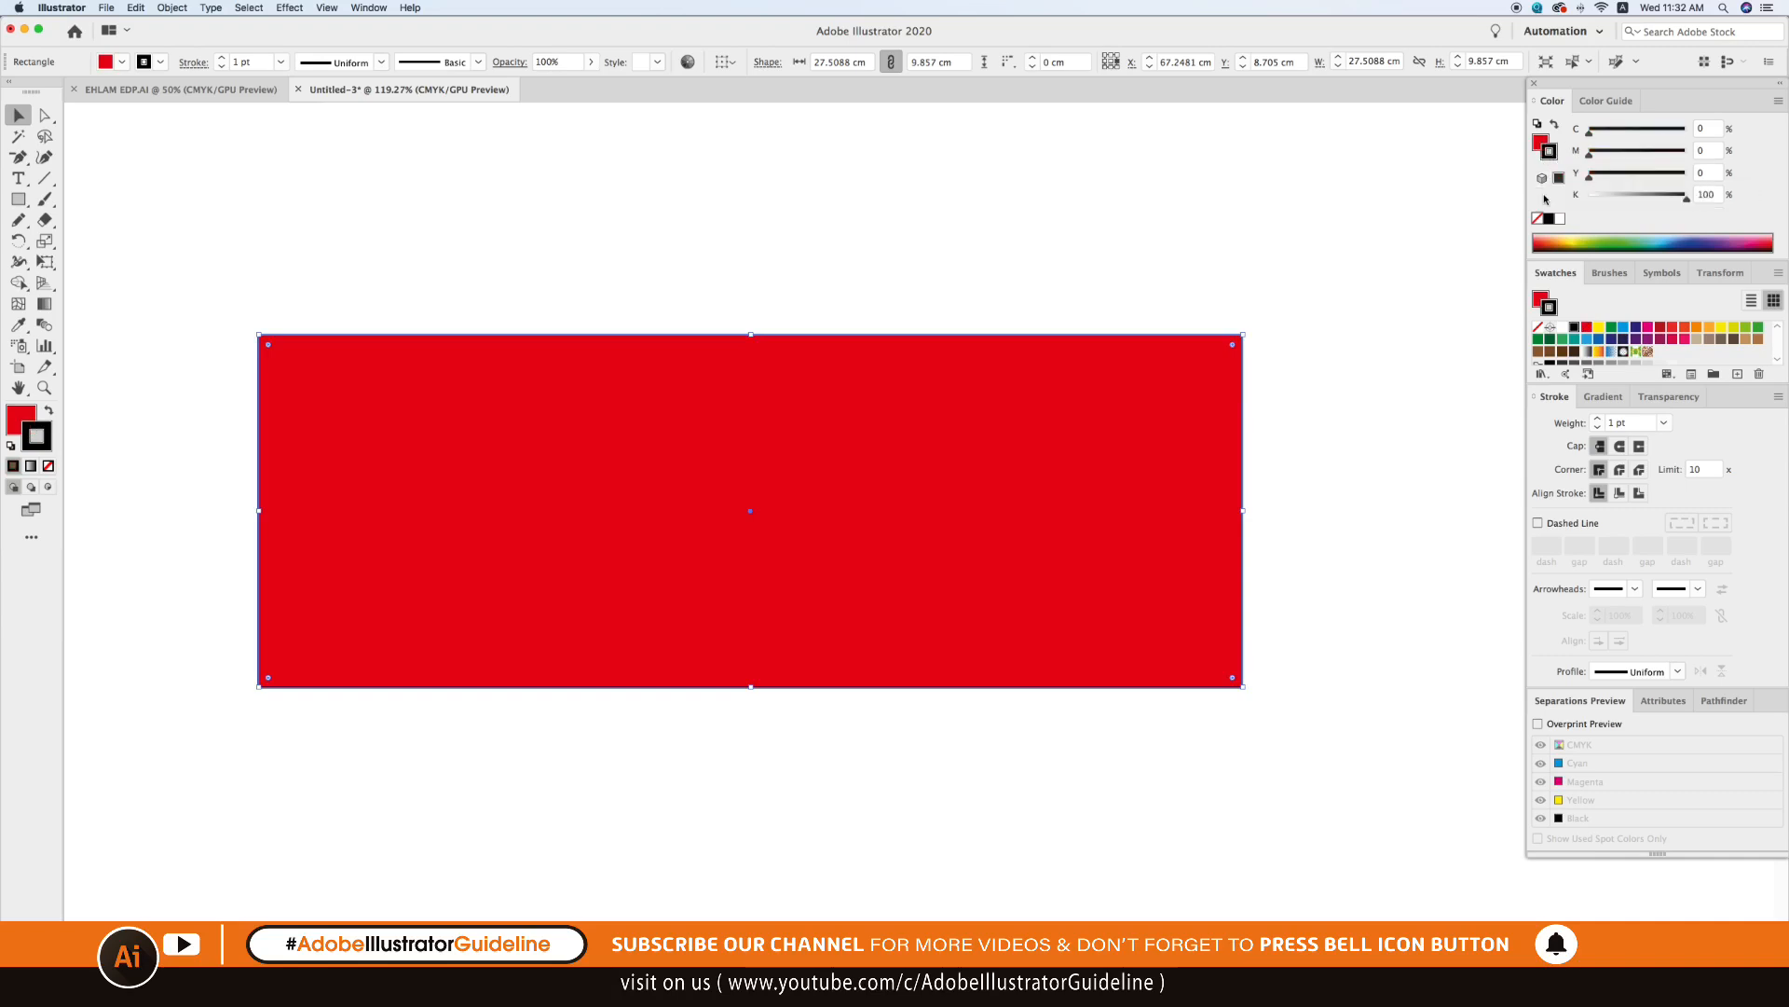
{"action": "left_click", "coordinate": [1537, 218]}
{"action": "left_click", "coordinate": [1054, 270]}
Reposition the red rectangle slightly and flatten it into a thin full-width horizontal bar.
{"action": "left_click_drag", "start_coordinate": [1138, 399], "coordinate": [1170, 463]}
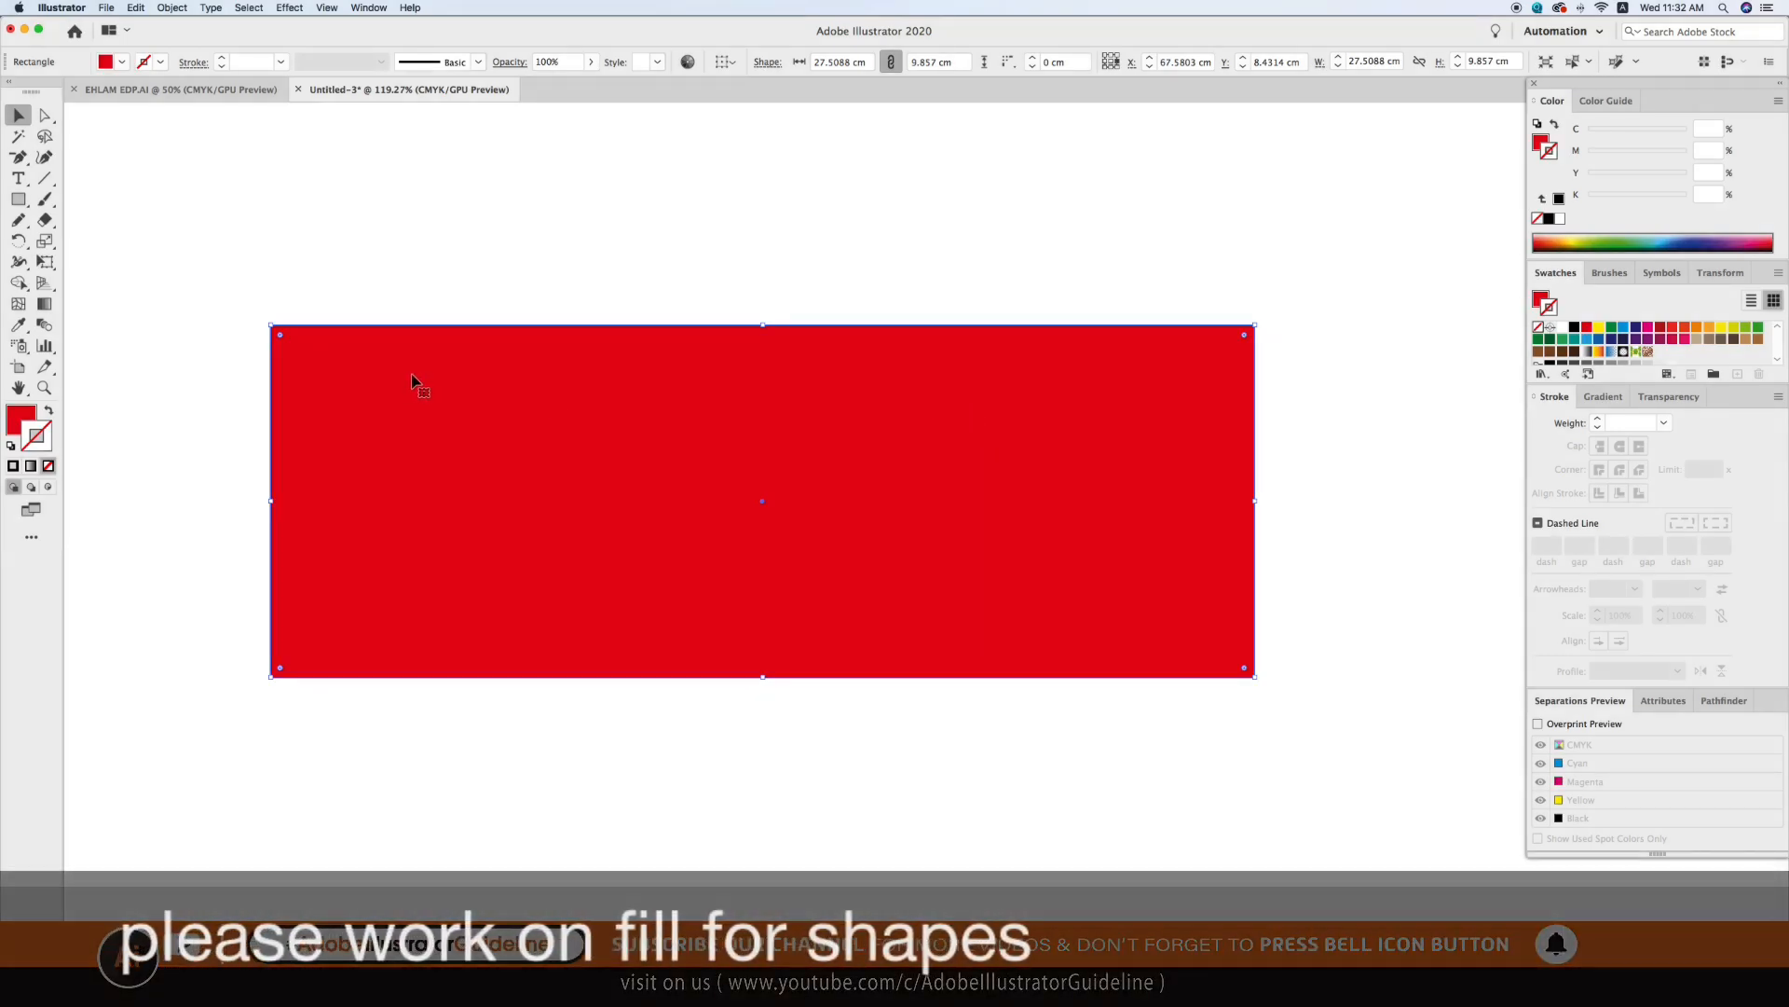
{"action": "left_click_drag", "start_coordinate": [444, 432], "coordinate": [420, 428]}
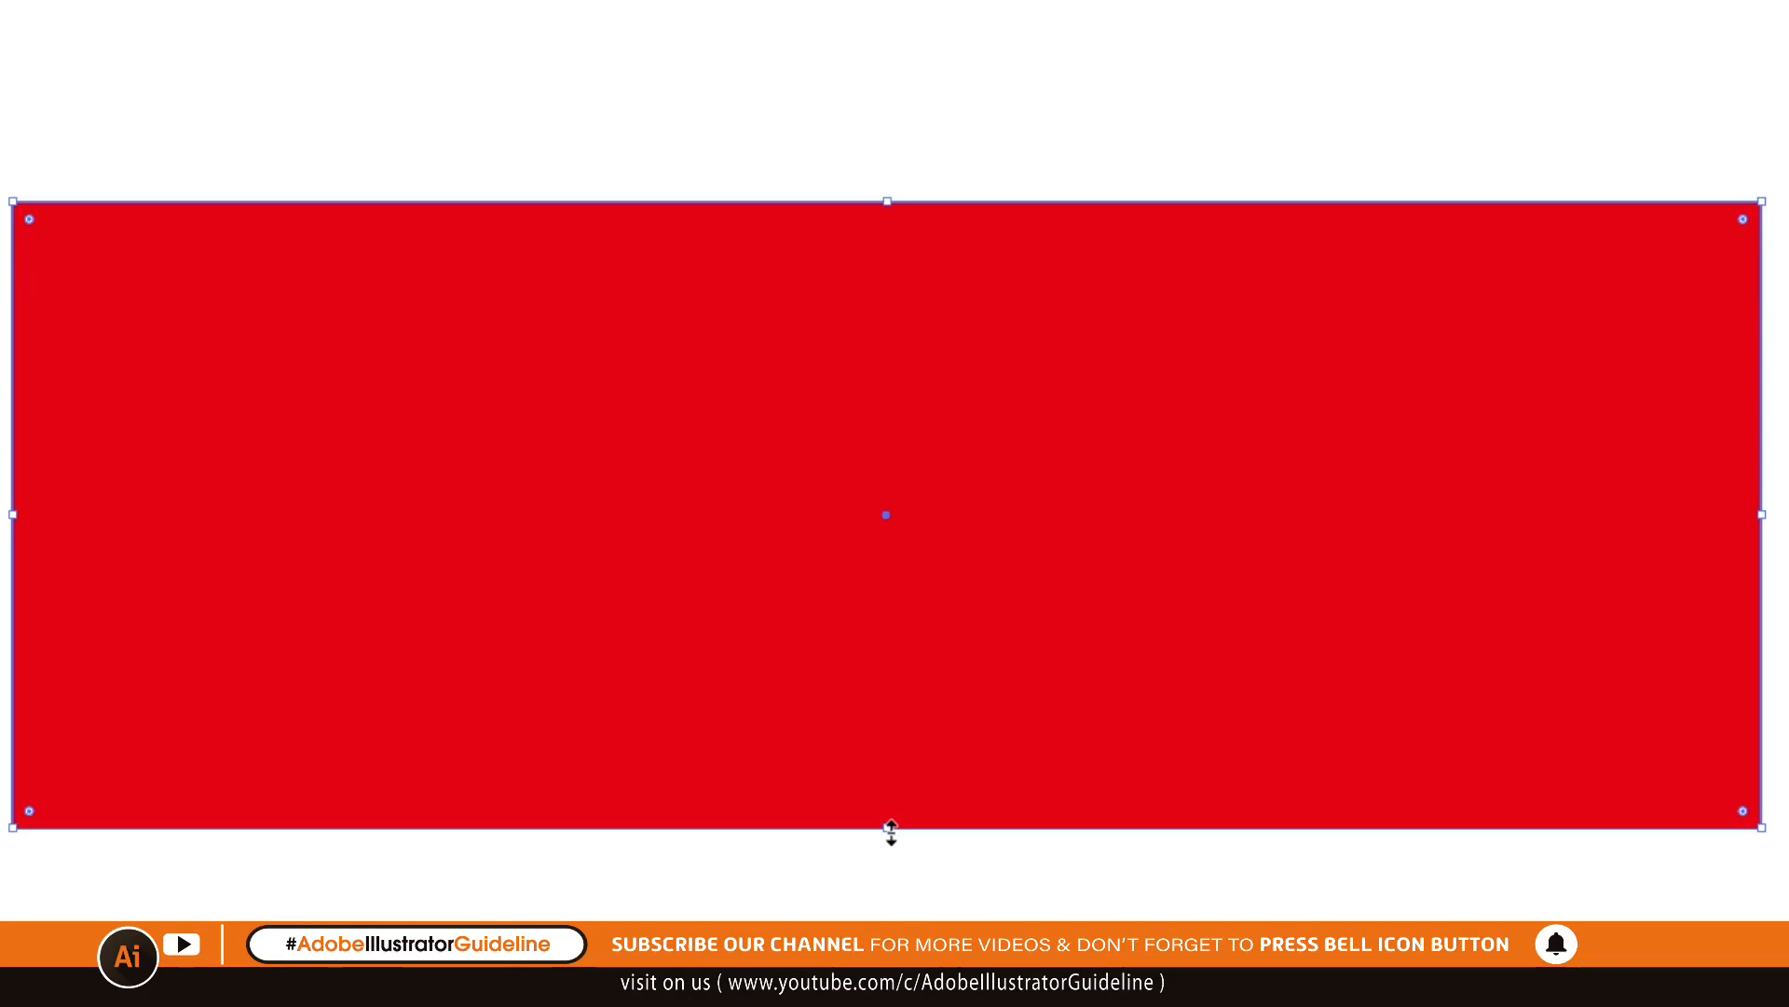
{"action": "left_click_drag", "start_coordinate": [738, 673], "coordinate": [754, 607]}
{"action": "left_click_drag", "start_coordinate": [913, 701], "coordinate": [838, 289]}
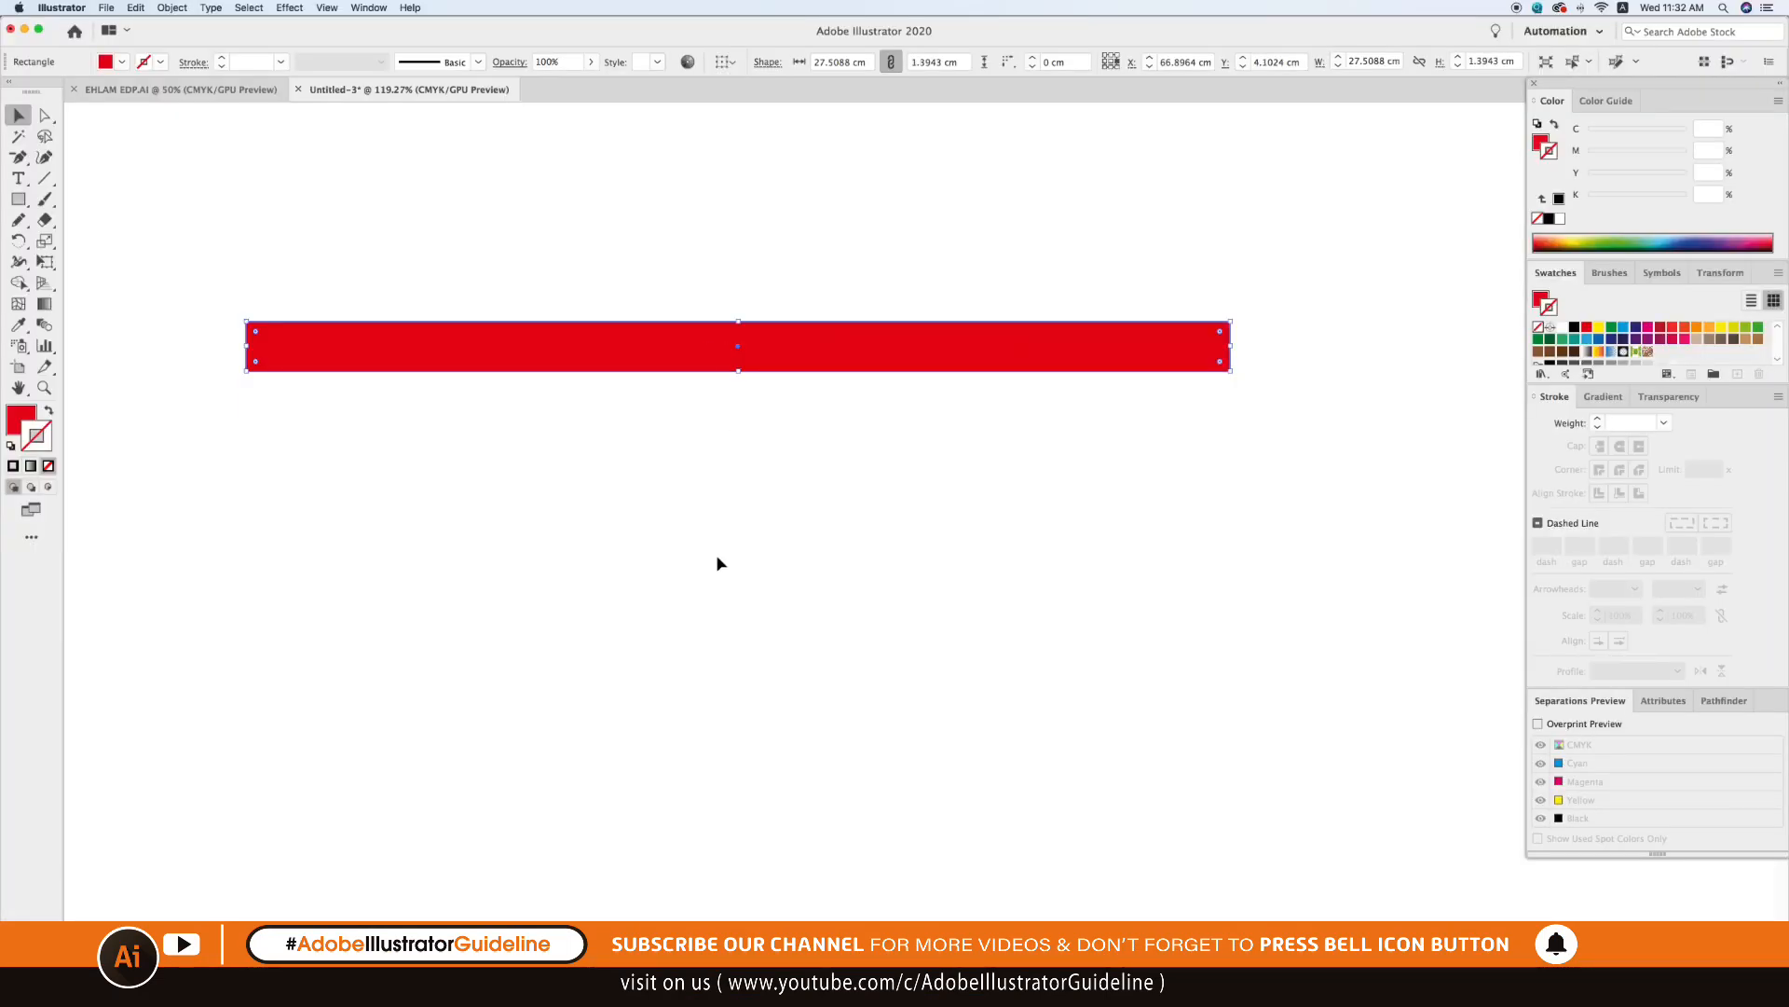
{"action": "scroll", "coordinate": [717, 558], "scroll_direction": "left", "scroll_amount": 1}
{"action": "left_click", "coordinate": [748, 370]}
{"action": "left_click_drag", "start_coordinate": [749, 370], "coordinate": [811, 328]}
{"action": "left_click", "coordinate": [800, 382]}
Draw a small red square about 3.9 by 3.8 cm below the left end of the thin bar.
{"action": "key", "text": "super+shift+a"}
{"action": "left_click_drag", "start_coordinate": [22, 203], "coordinate": [134, 193]}
{"action": "left_click_drag", "start_coordinate": [317, 445], "coordinate": [458, 583]}
{"action": "key", "text": "v"}
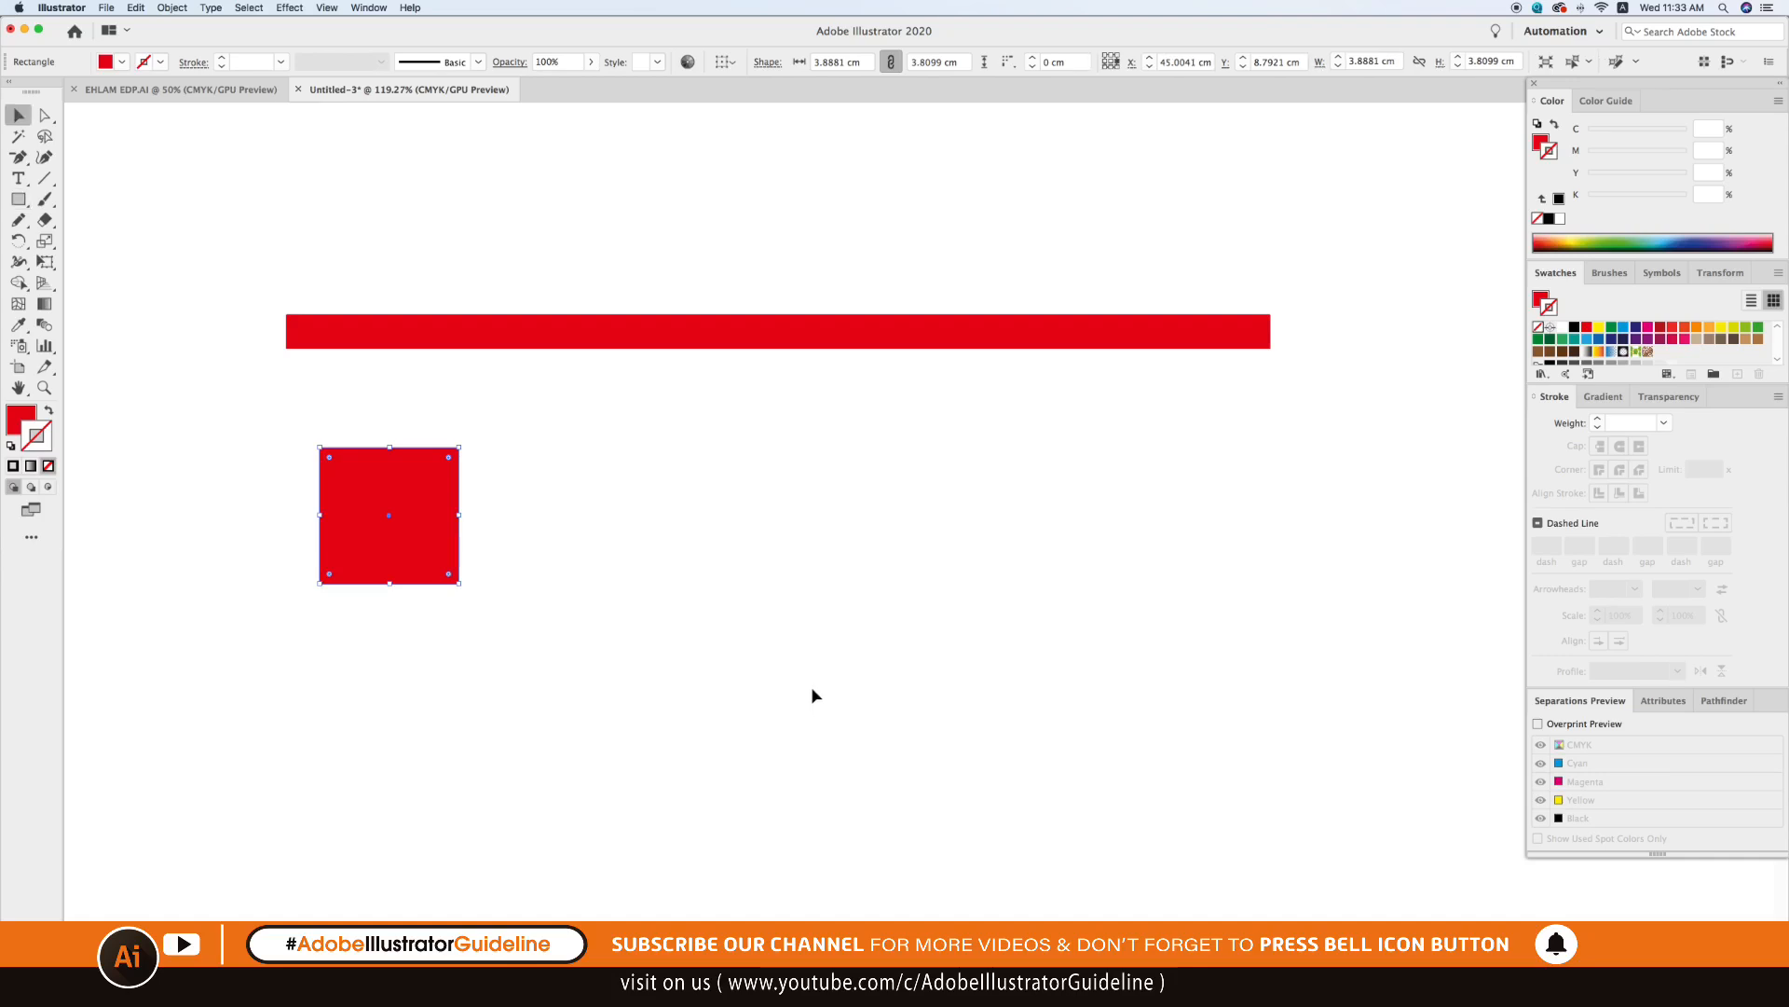
{"action": "left_click", "coordinate": [703, 620]}
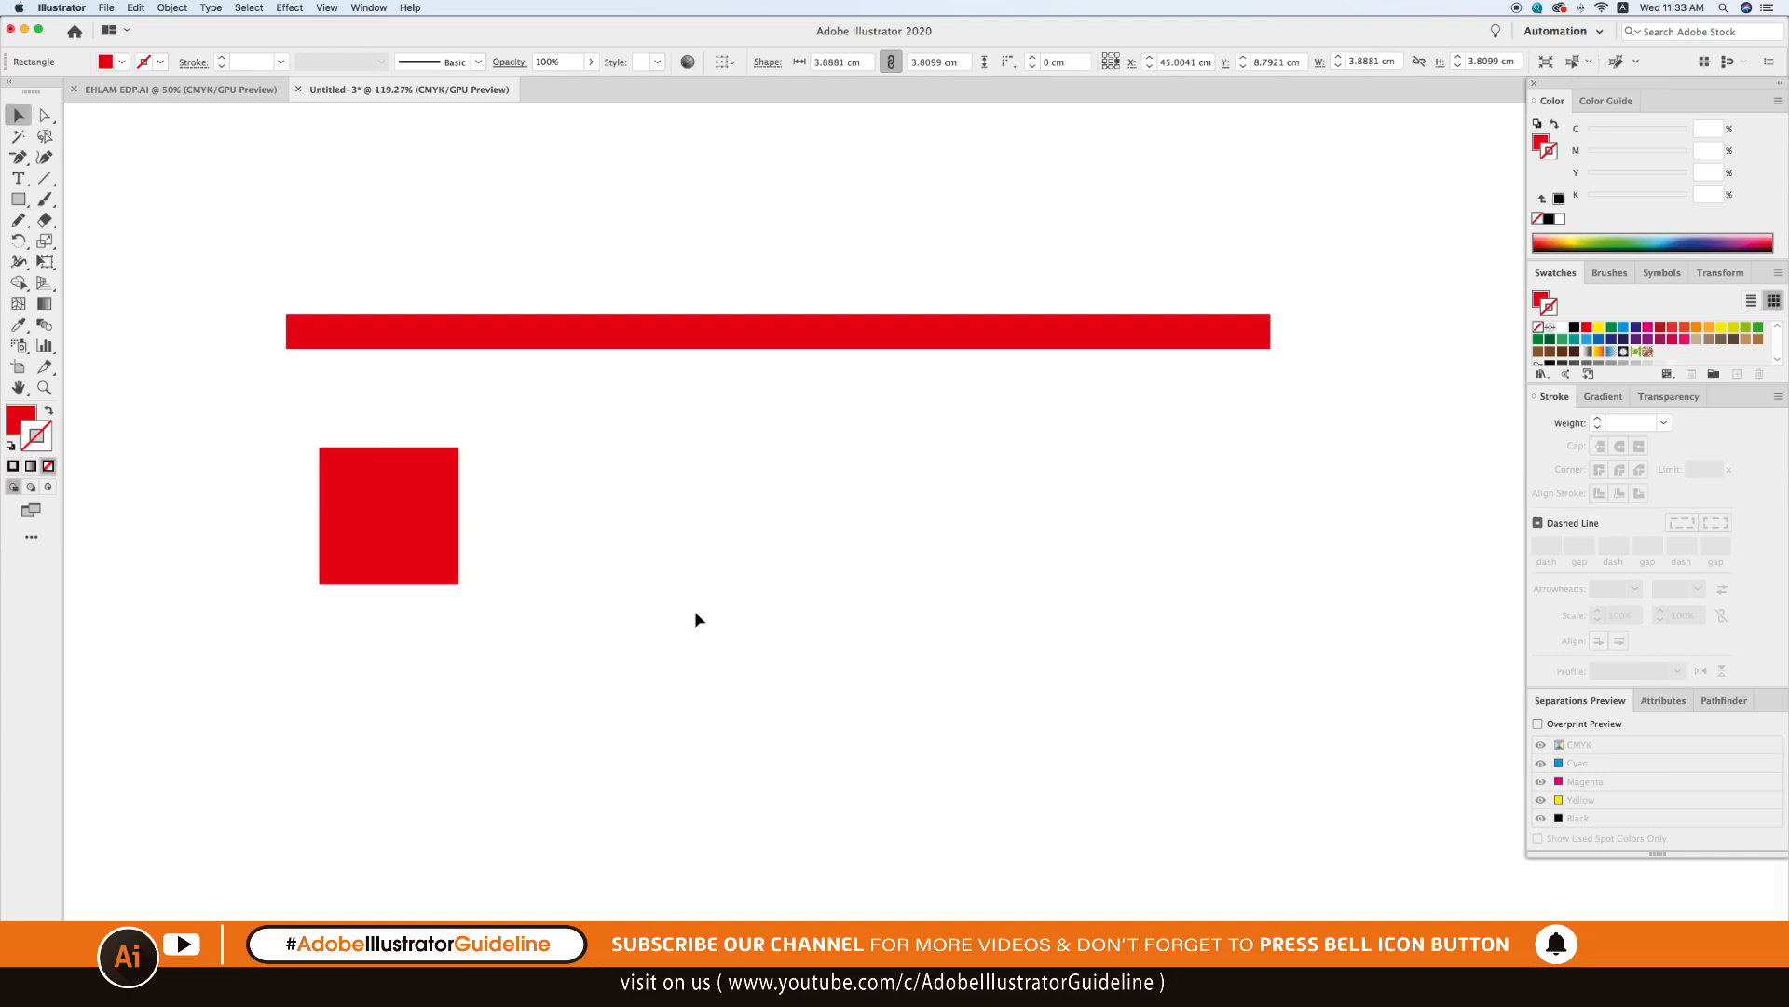
Draw a tall narrow red rectangle and place it just to the right of the small square.
{"action": "left_click", "coordinate": [18, 201]}
{"action": "left_click_drag", "start_coordinate": [701, 475], "coordinate": [788, 765]}
{"action": "key", "text": "v"}
{"action": "left_click", "coordinate": [937, 680]}
{"action": "left_click_drag", "start_coordinate": [751, 660], "coordinate": [524, 629]}
{"action": "left_click", "coordinate": [919, 652]}
{"action": "scroll", "coordinate": [890, 620], "scroll_direction": "down", "scroll_amount": 1}
Draw a wide red rectangle about 12.3 by 4.2 cm and place it next to the tall narrow one.
{"action": "left_click_drag", "start_coordinate": [18, 198], "coordinate": [159, 204]}
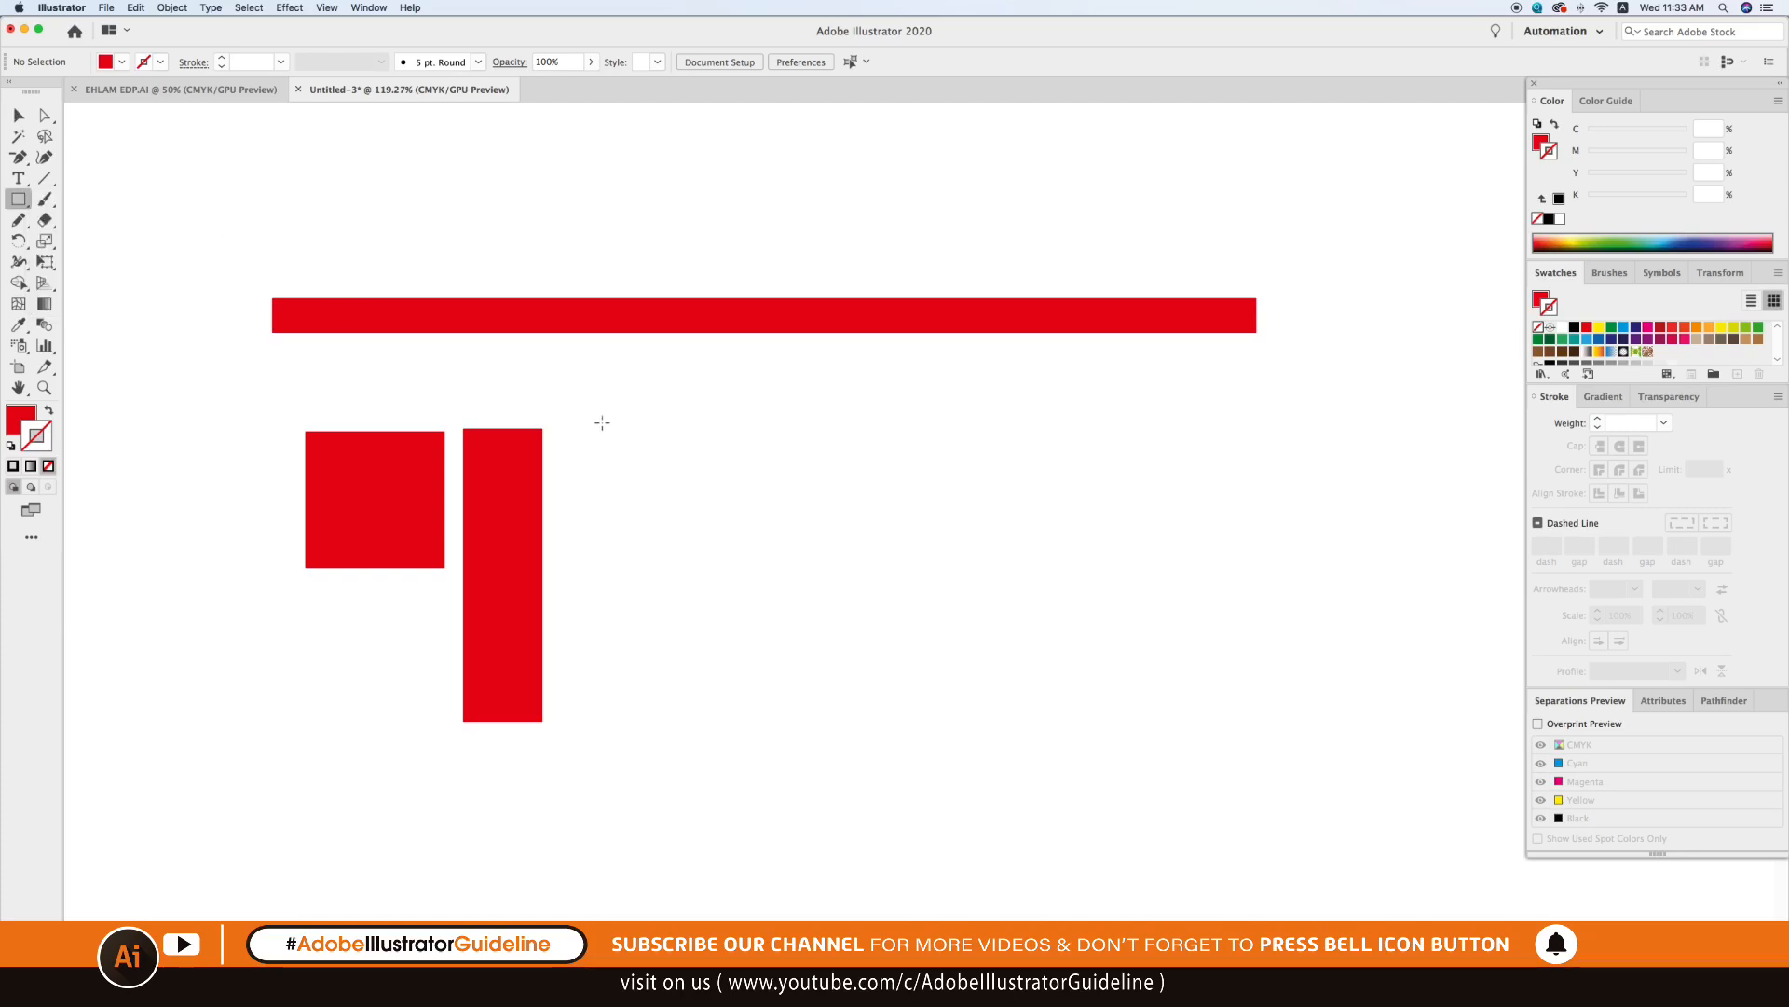
{"action": "left_click_drag", "start_coordinate": [726, 427], "coordinate": [1166, 576]}
{"action": "key", "text": "v"}
{"action": "left_click_drag", "start_coordinate": [1011, 535], "coordinate": [841, 537]}
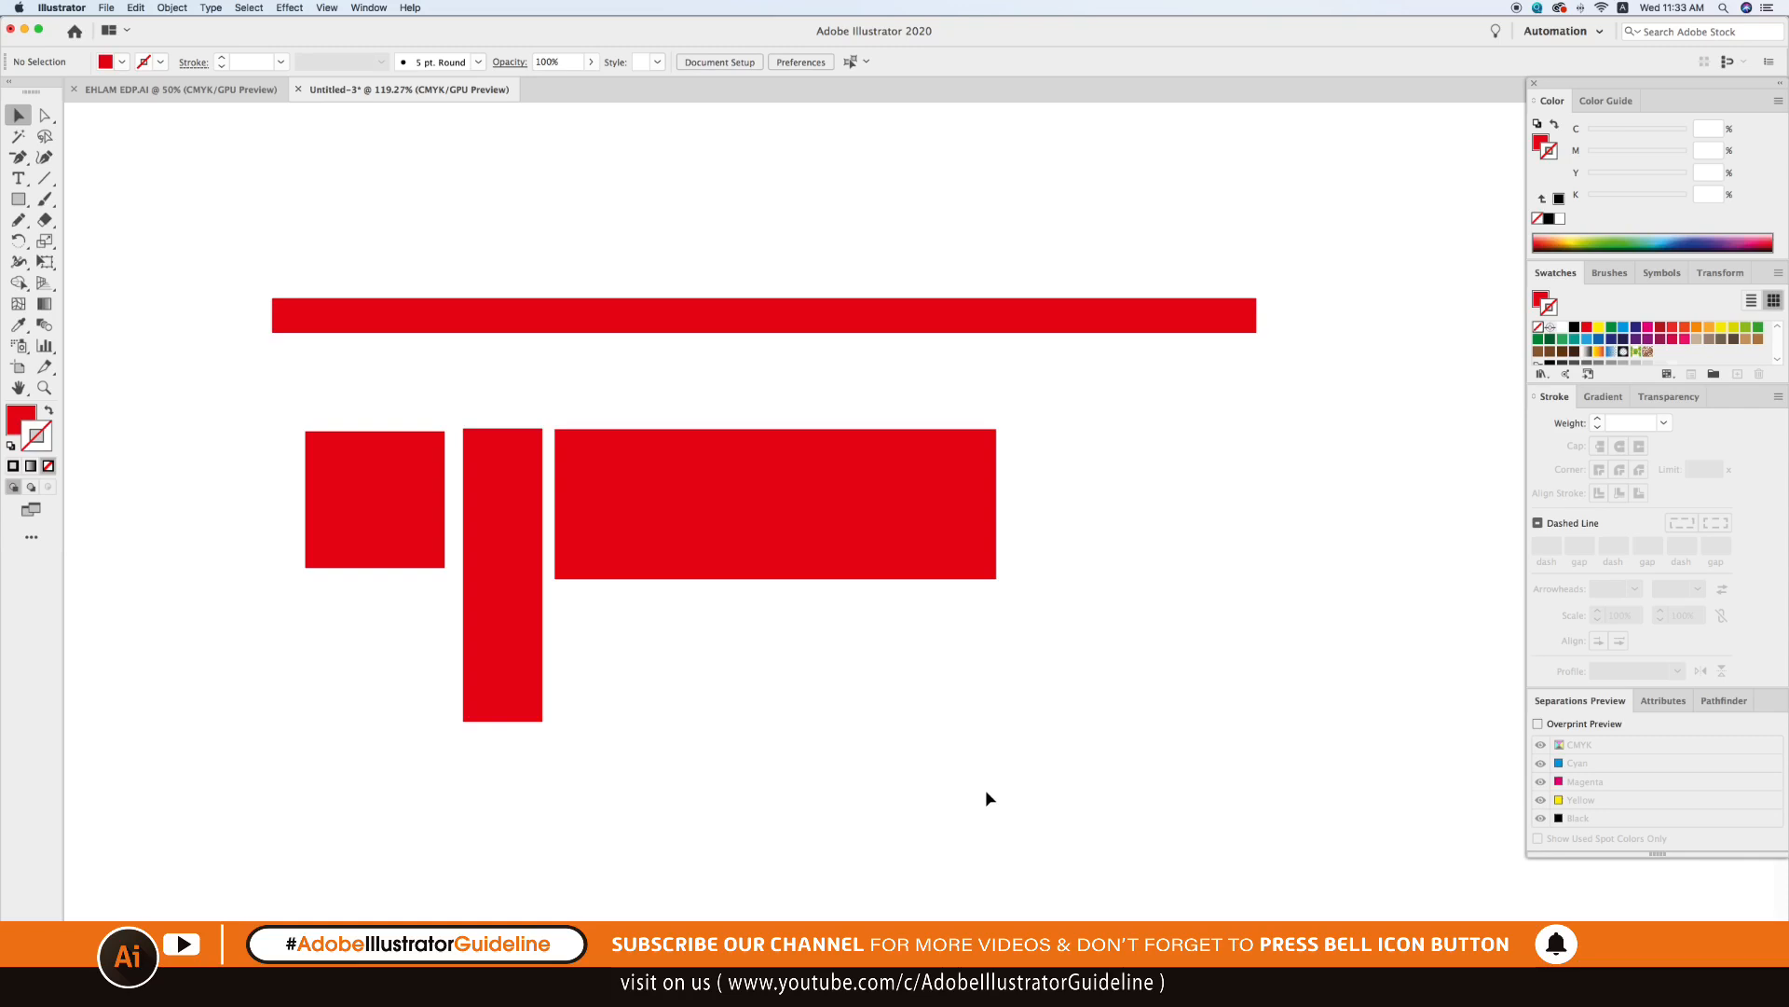
{"action": "scroll", "coordinate": [838, 667], "scroll_direction": "down", "scroll_amount": 2}
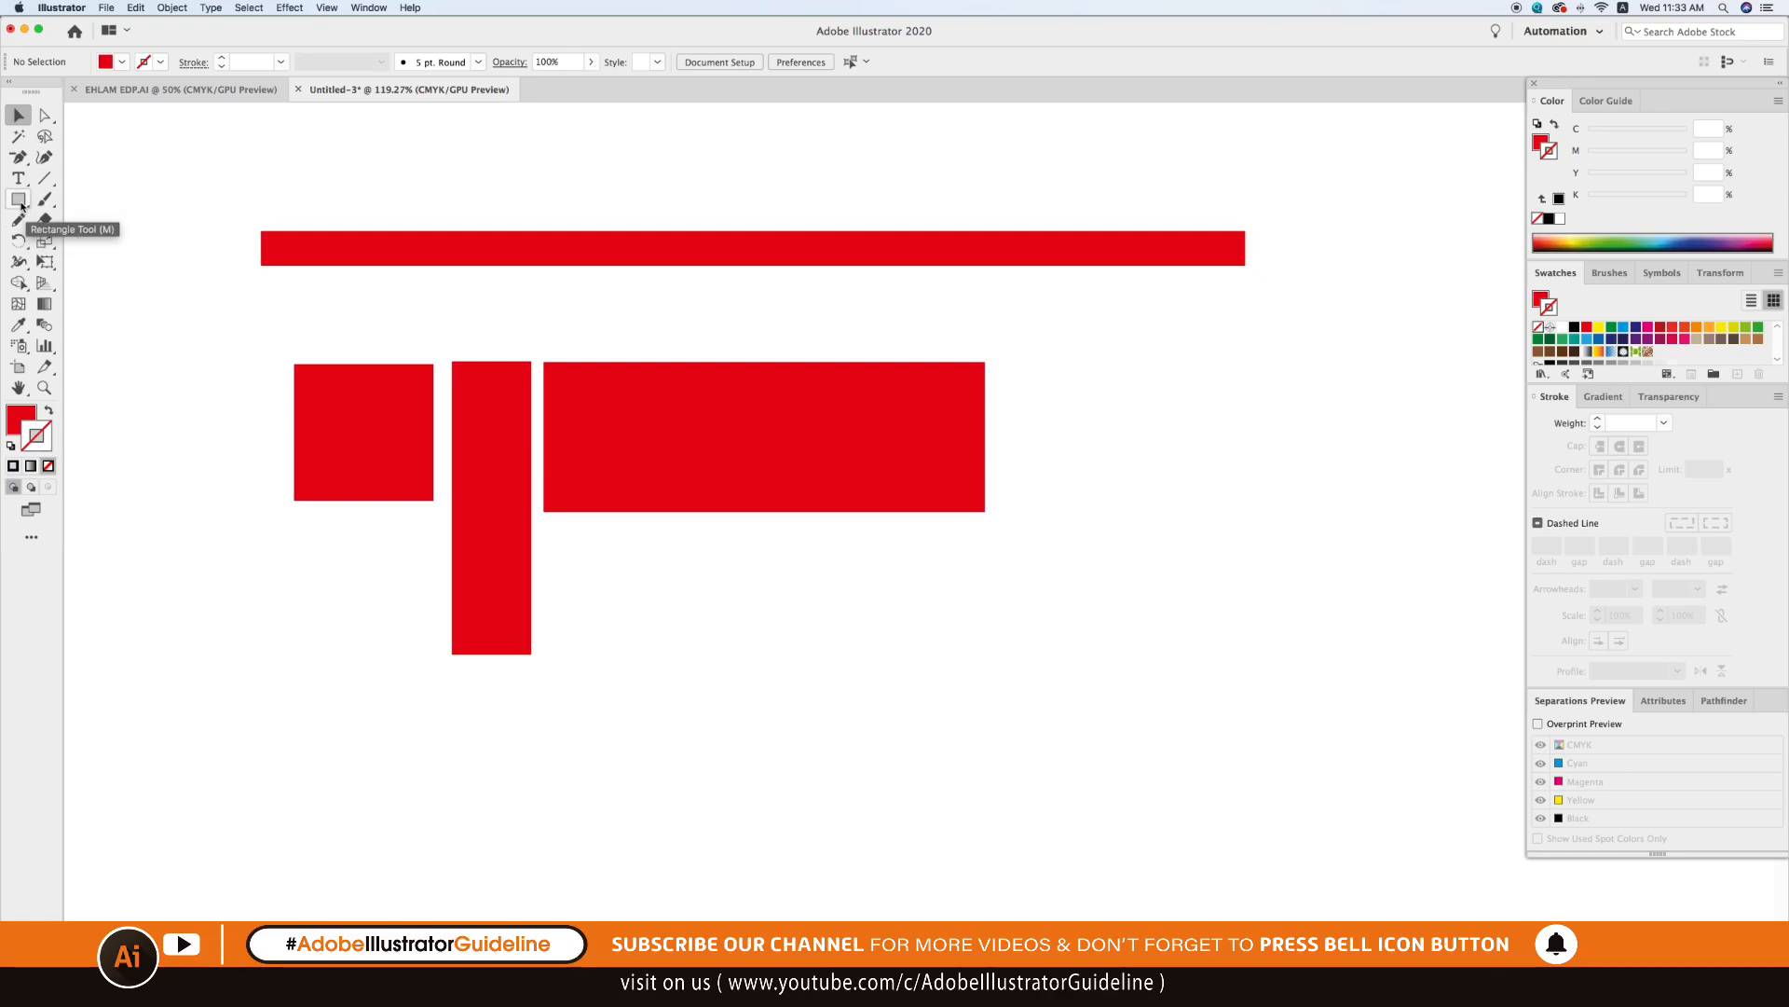
Create a rectangle of exactly 10 cm width and 10 cm height and place it right of the wide rectangle.
{"action": "left_click", "coordinate": [18, 199]}
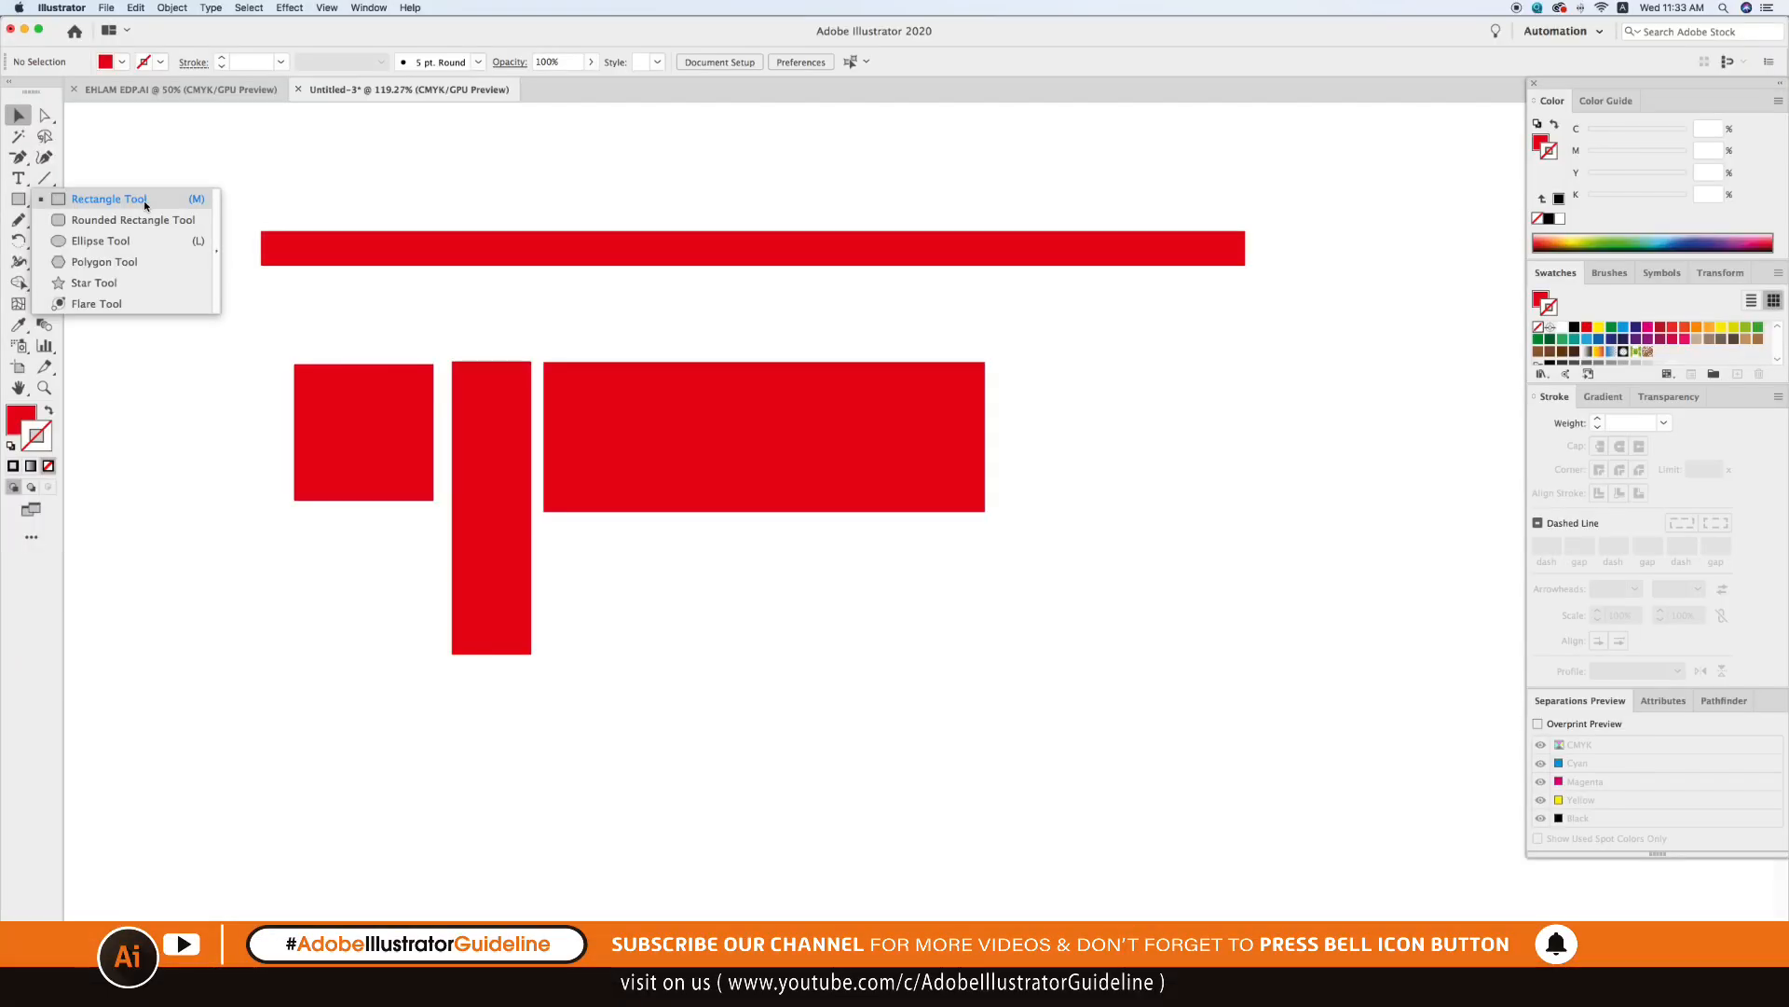
{"action": "left_click", "coordinate": [146, 204]}
{"action": "left_click", "coordinate": [189, 230]}
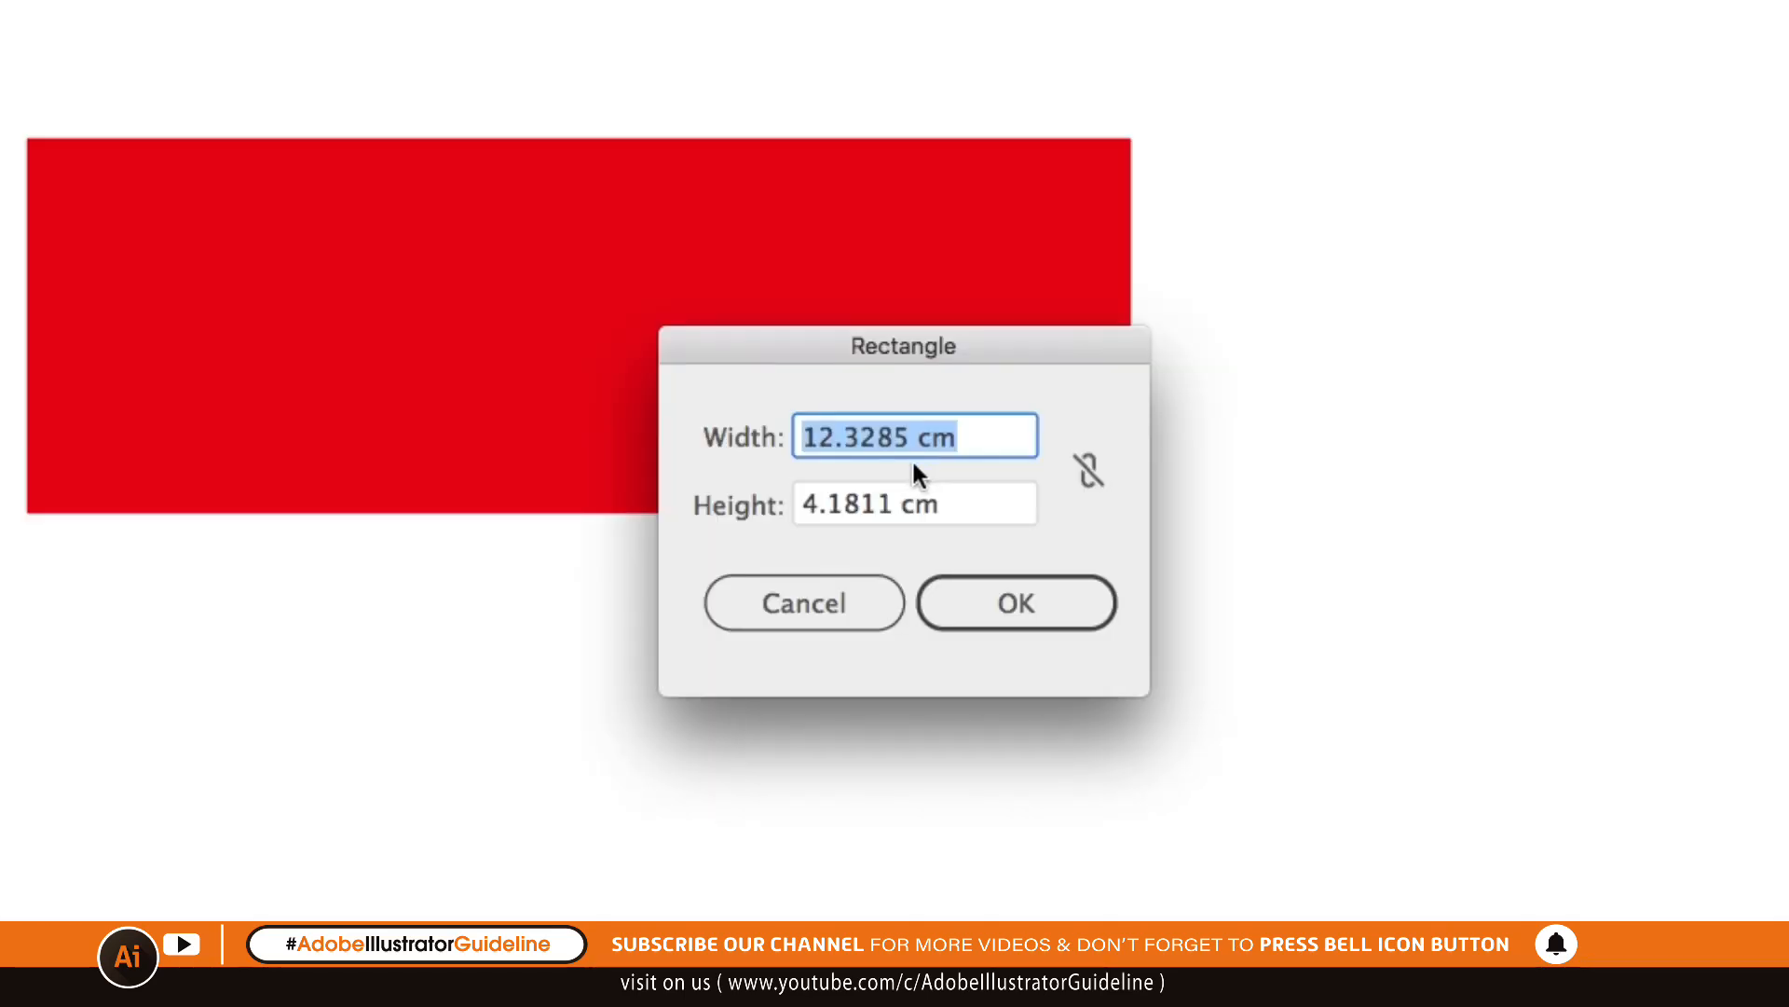
{"action": "type", "text": "10"}
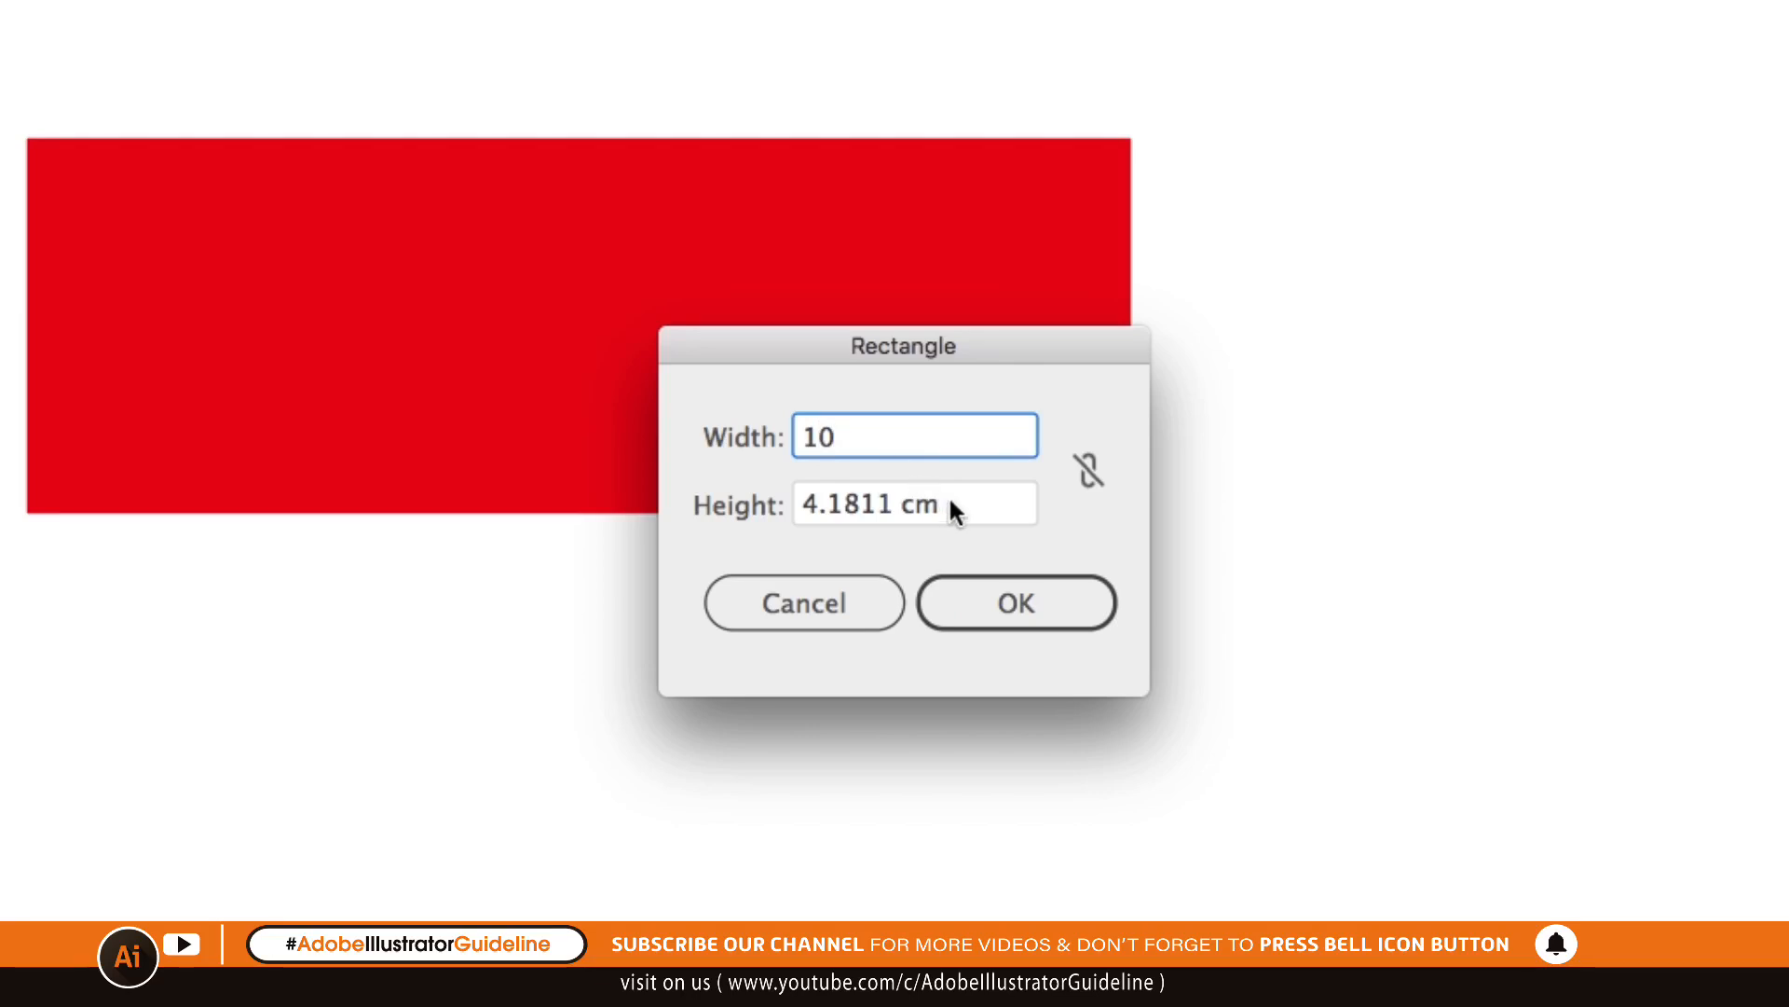
{"action": "key", "text": "Tab"}
{"action": "type", "text": "10"}
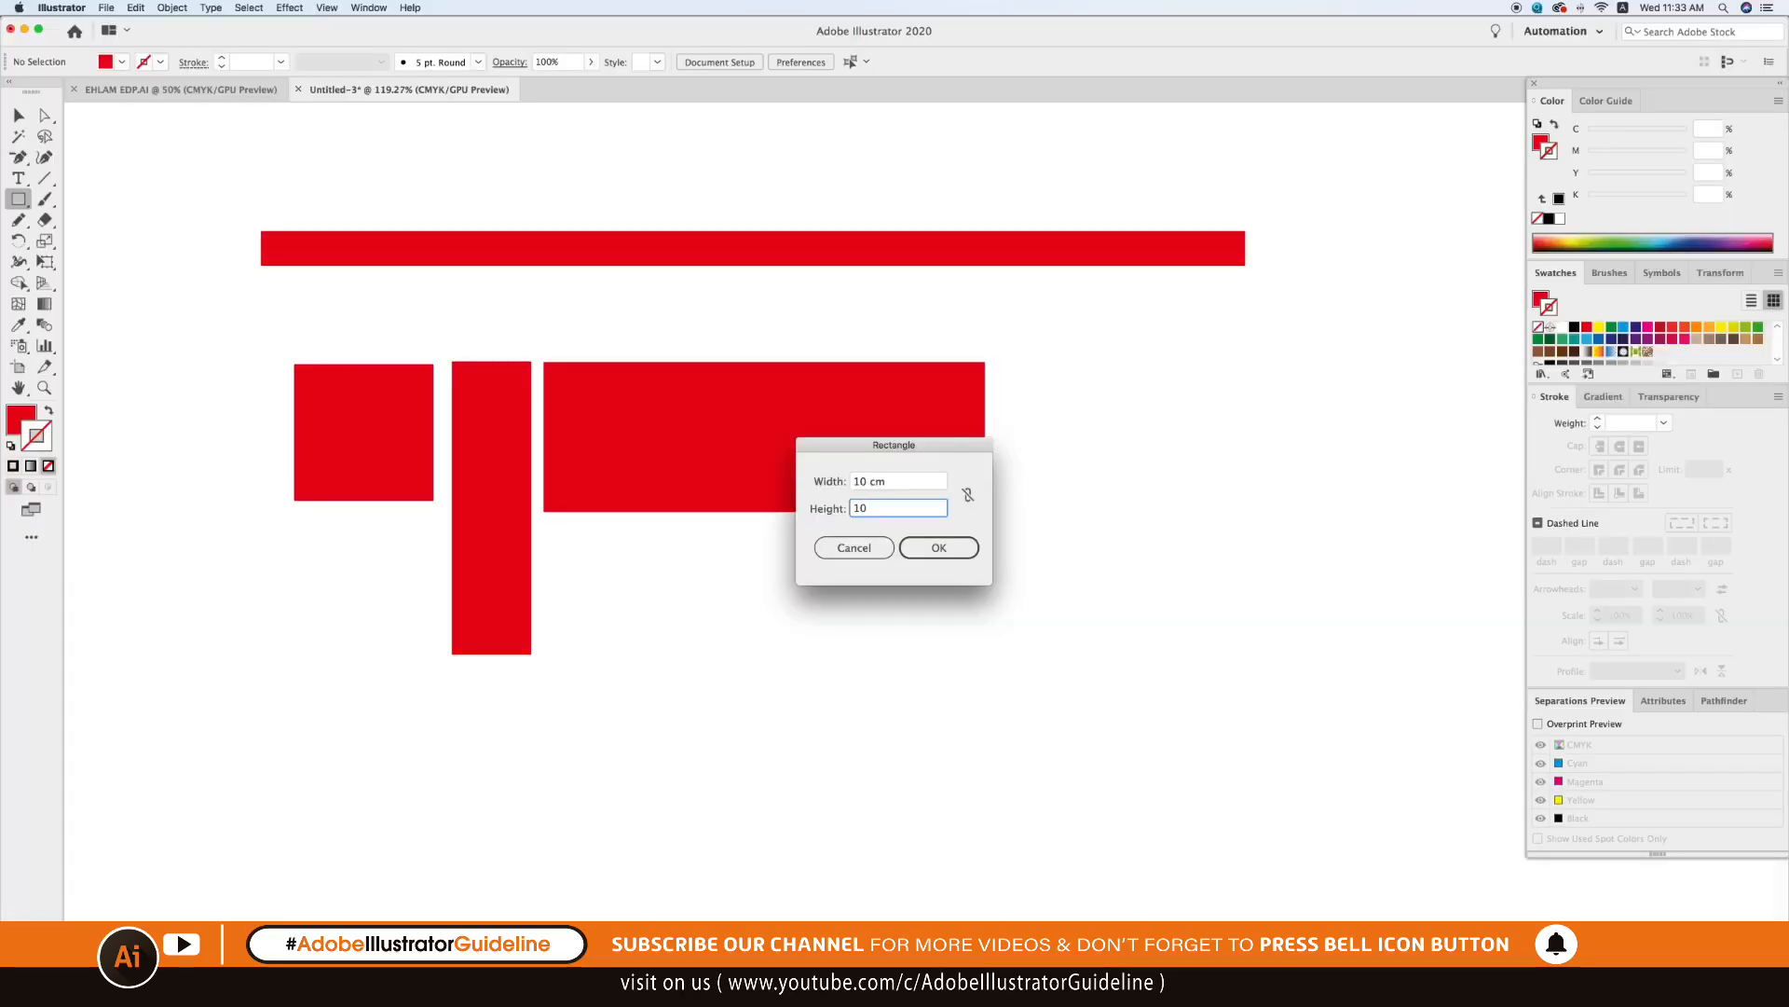
{"action": "key", "text": "Return"}
{"action": "left_click", "coordinate": [19, 115]}
{"action": "left_click_drag", "start_coordinate": [334, 355], "coordinate": [1193, 516]}
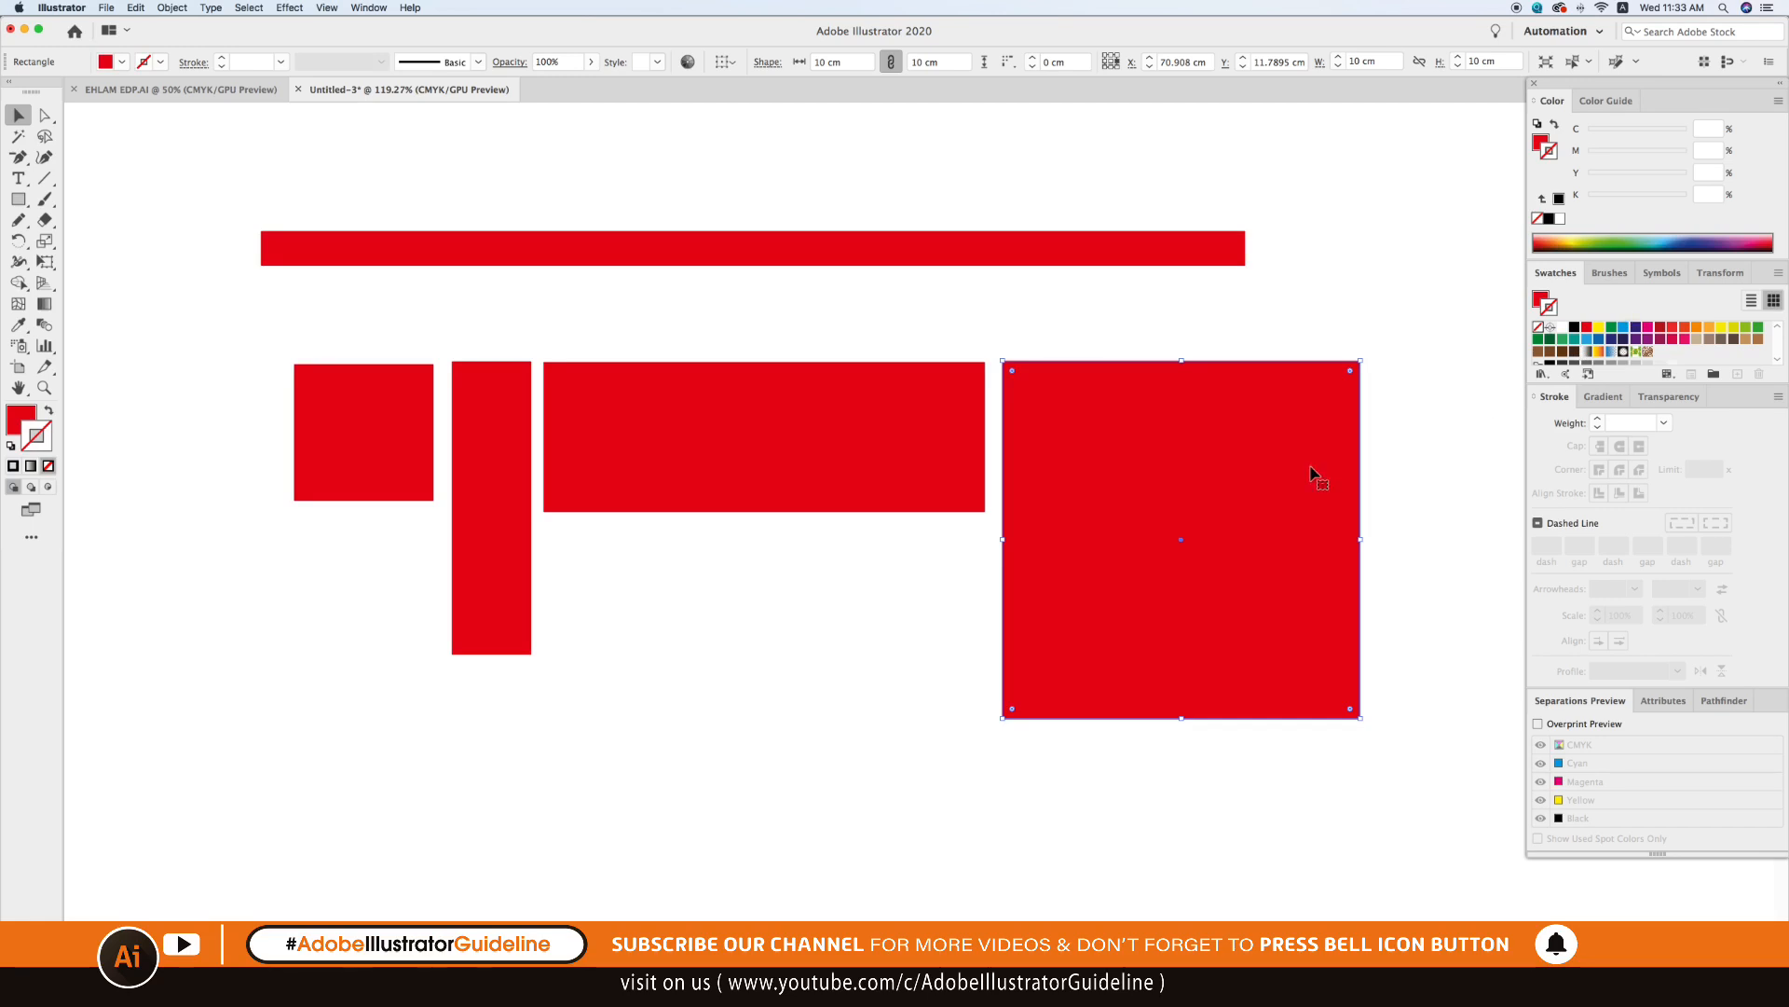
Inspect the width and height values of the new large square in its Transform properties.
{"action": "left_click", "coordinate": [1720, 273]}
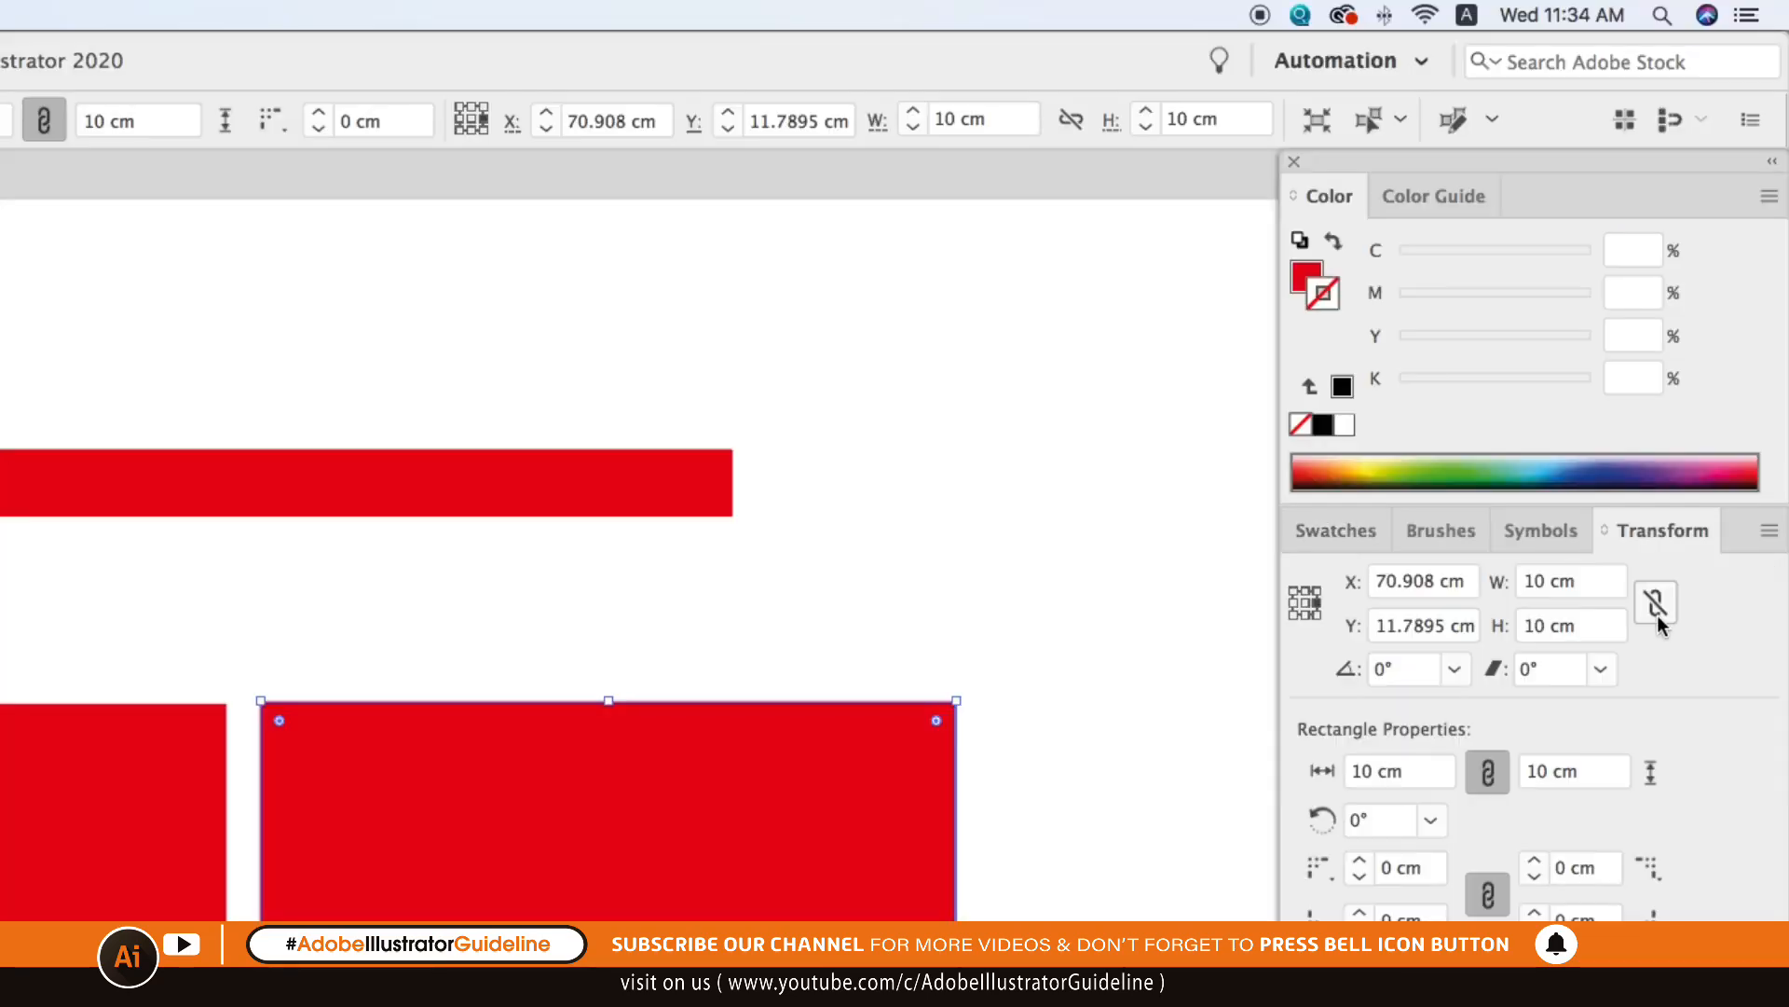
{"action": "left_click", "coordinate": [1602, 589]}
{"action": "left_click", "coordinate": [1582, 626]}
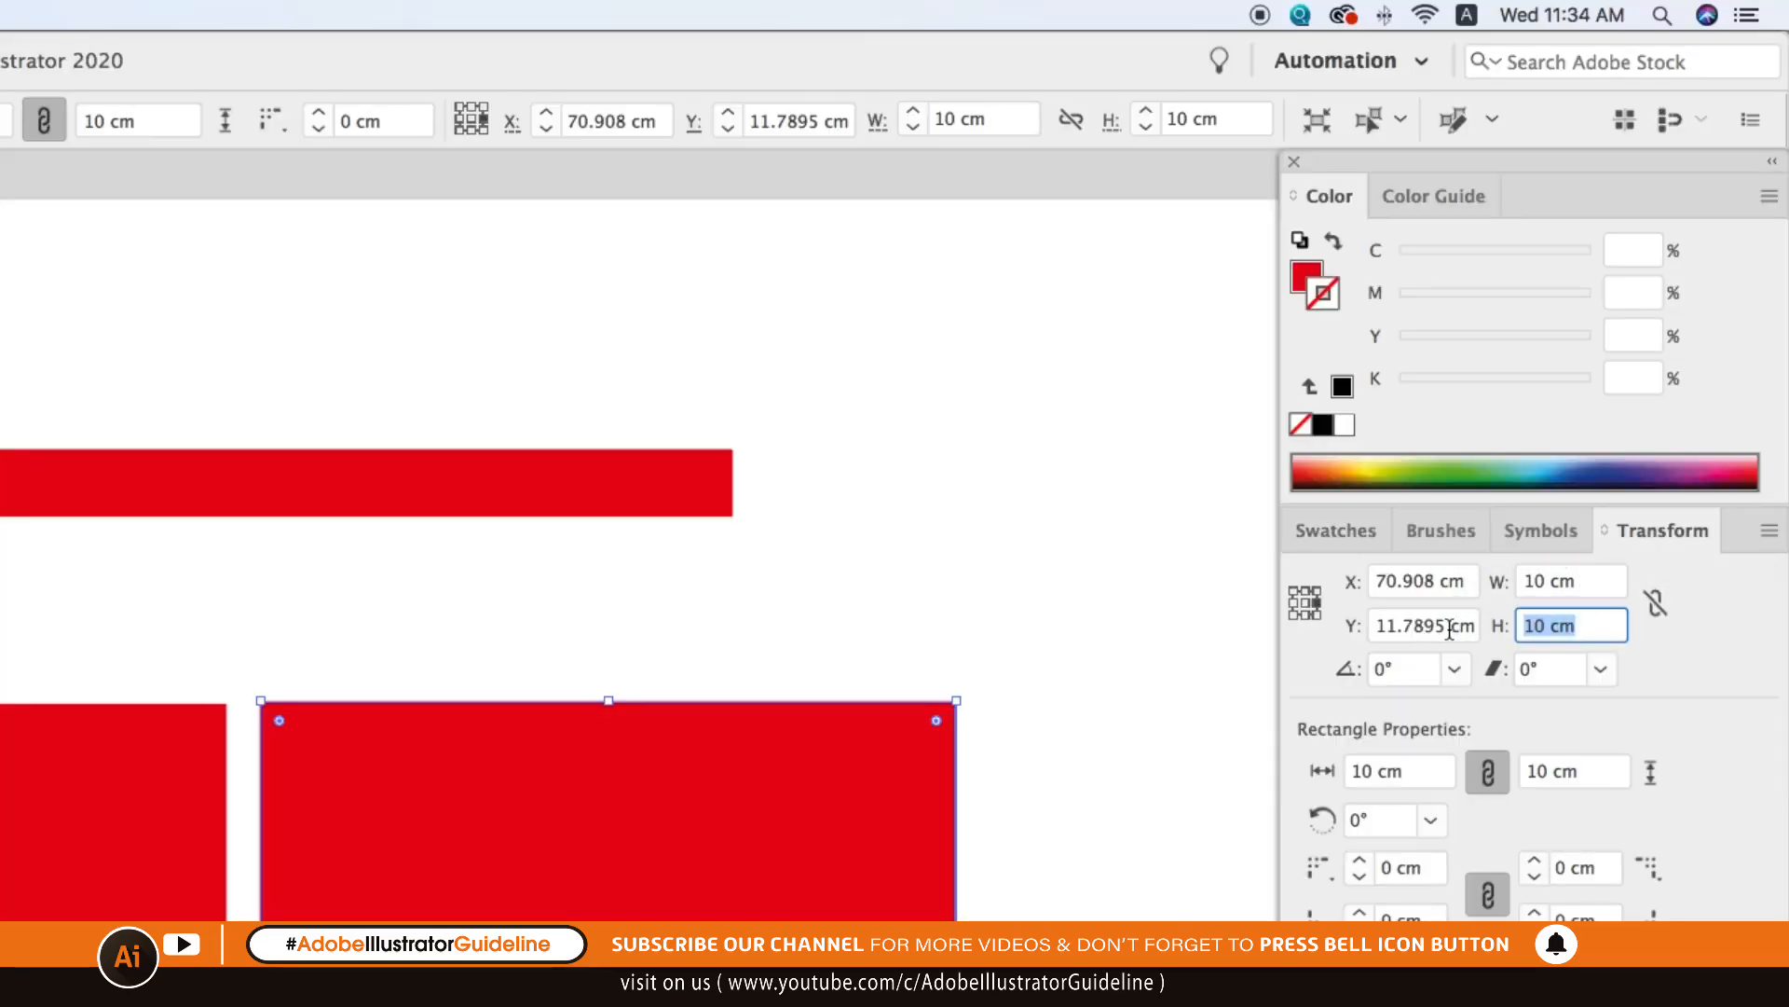
{"action": "left_click", "coordinate": [1584, 582]}
{"action": "left_click", "coordinate": [940, 119]}
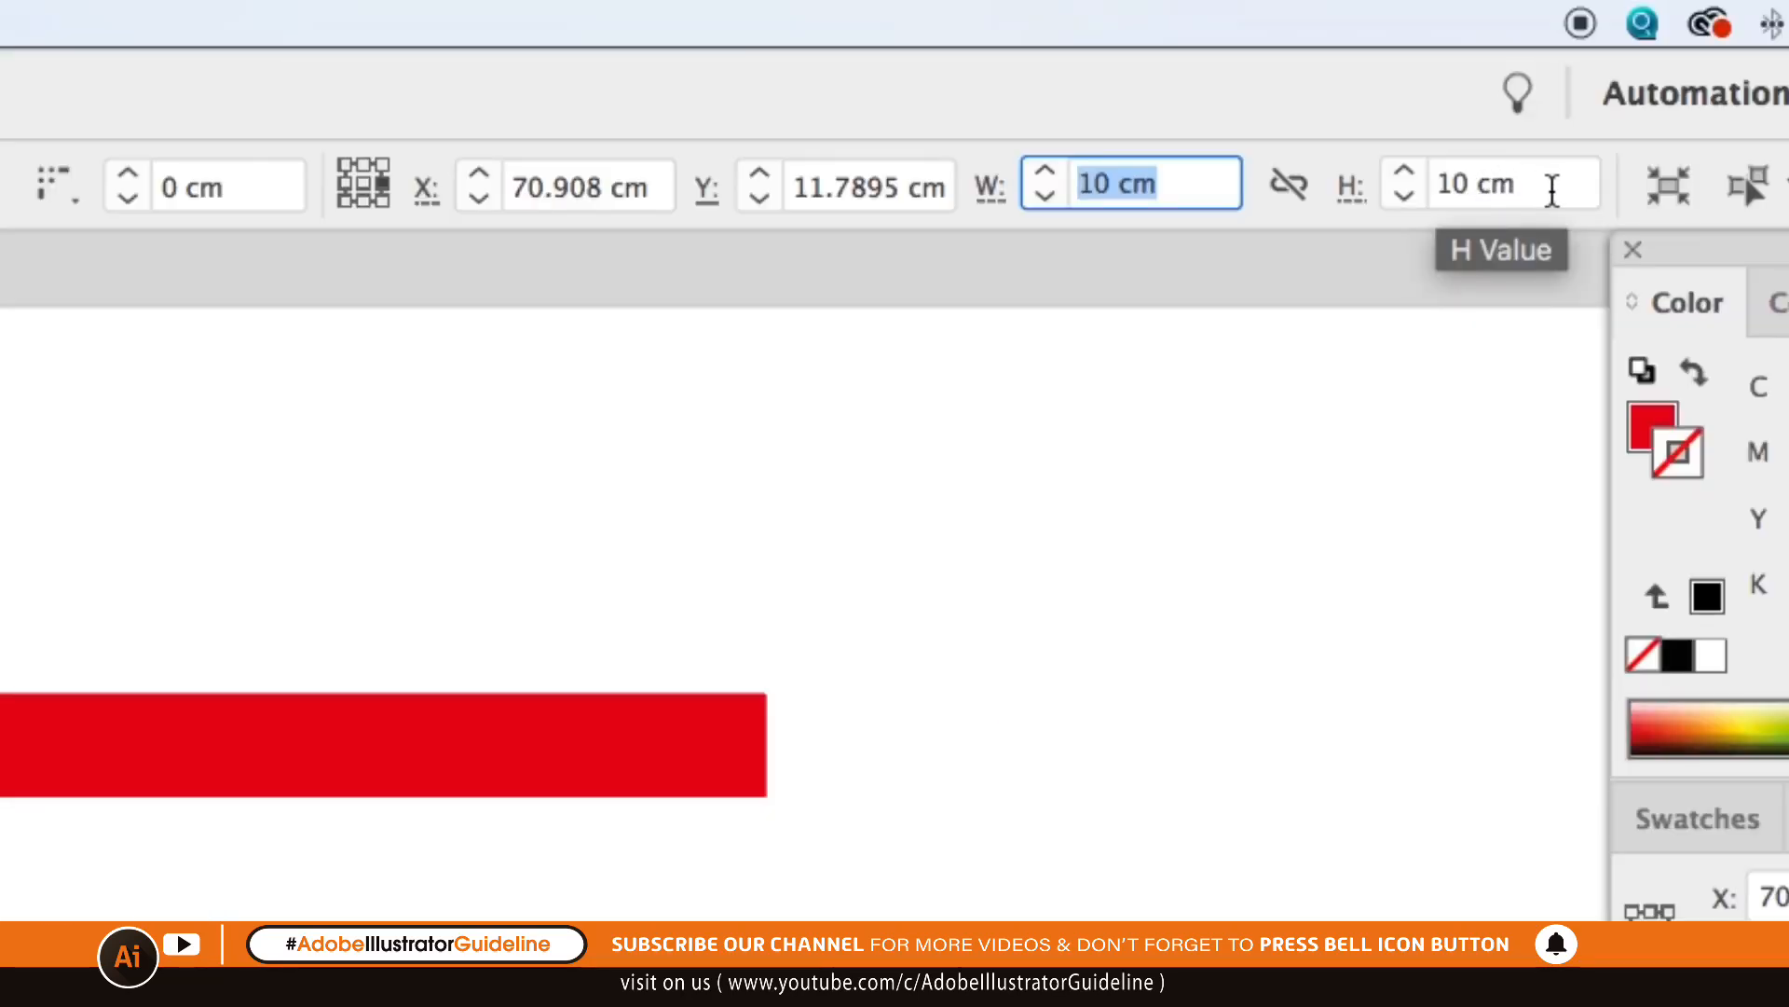
{"action": "left_click", "coordinate": [1465, 61]}
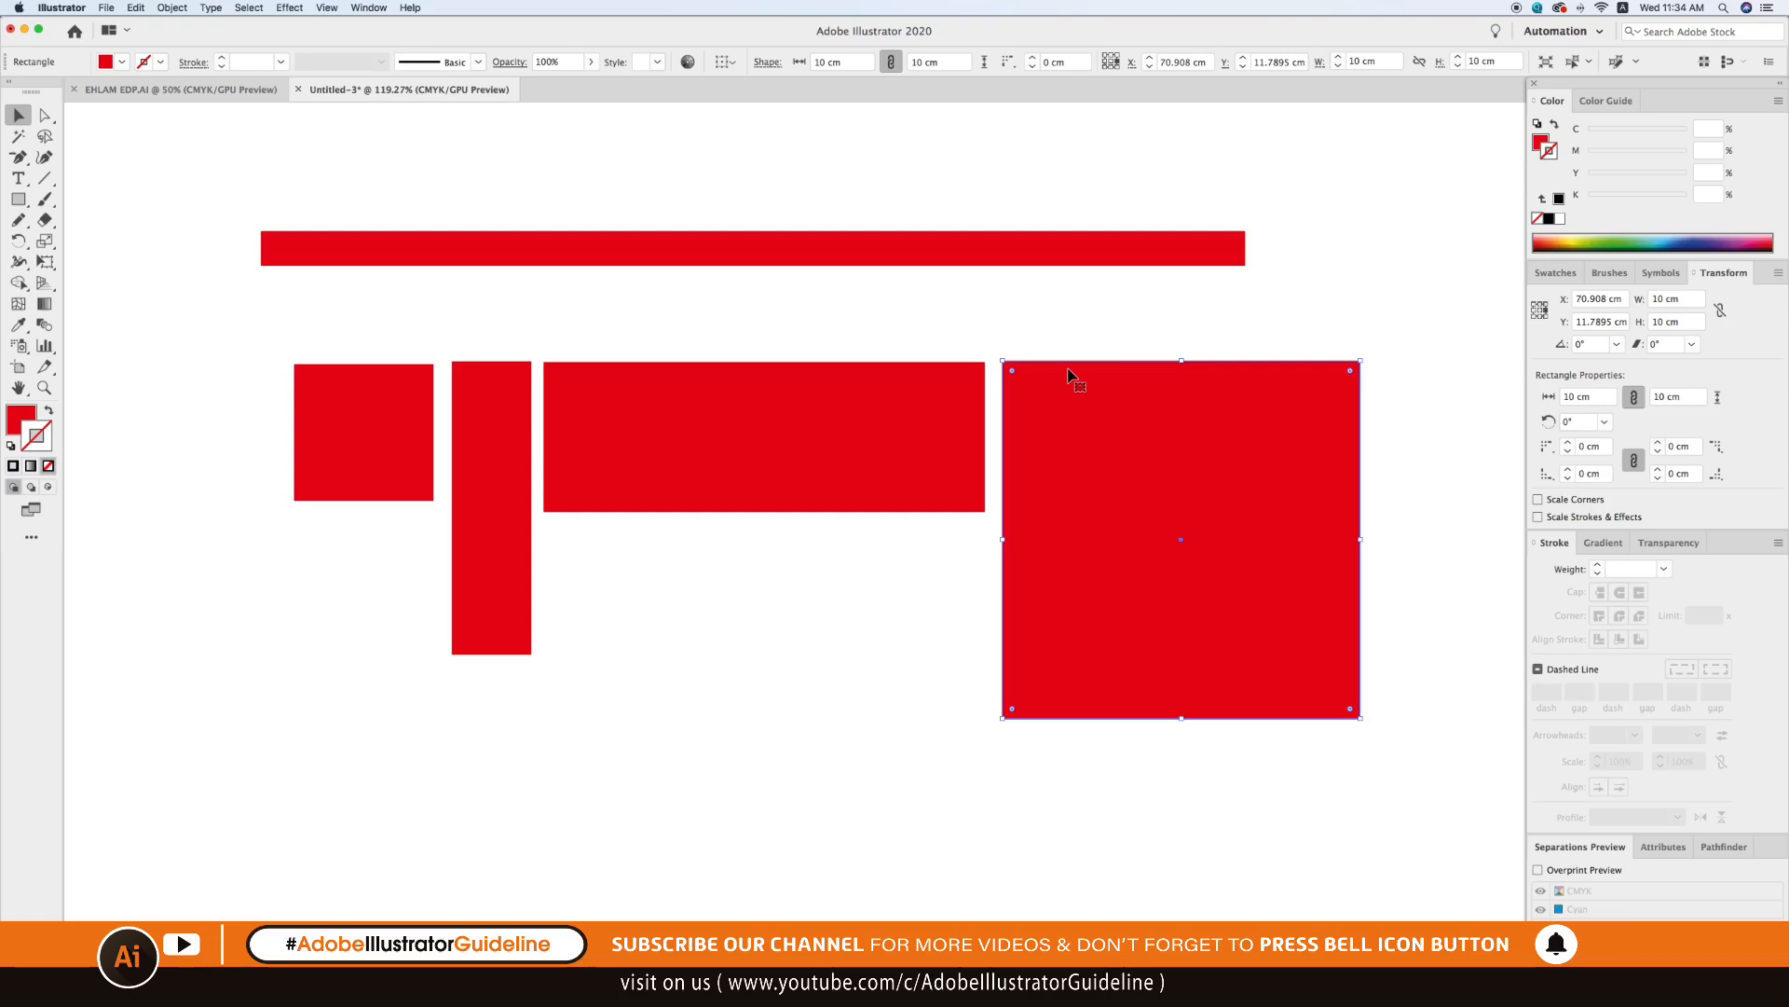
{"action": "left_click", "coordinate": [1072, 347]}
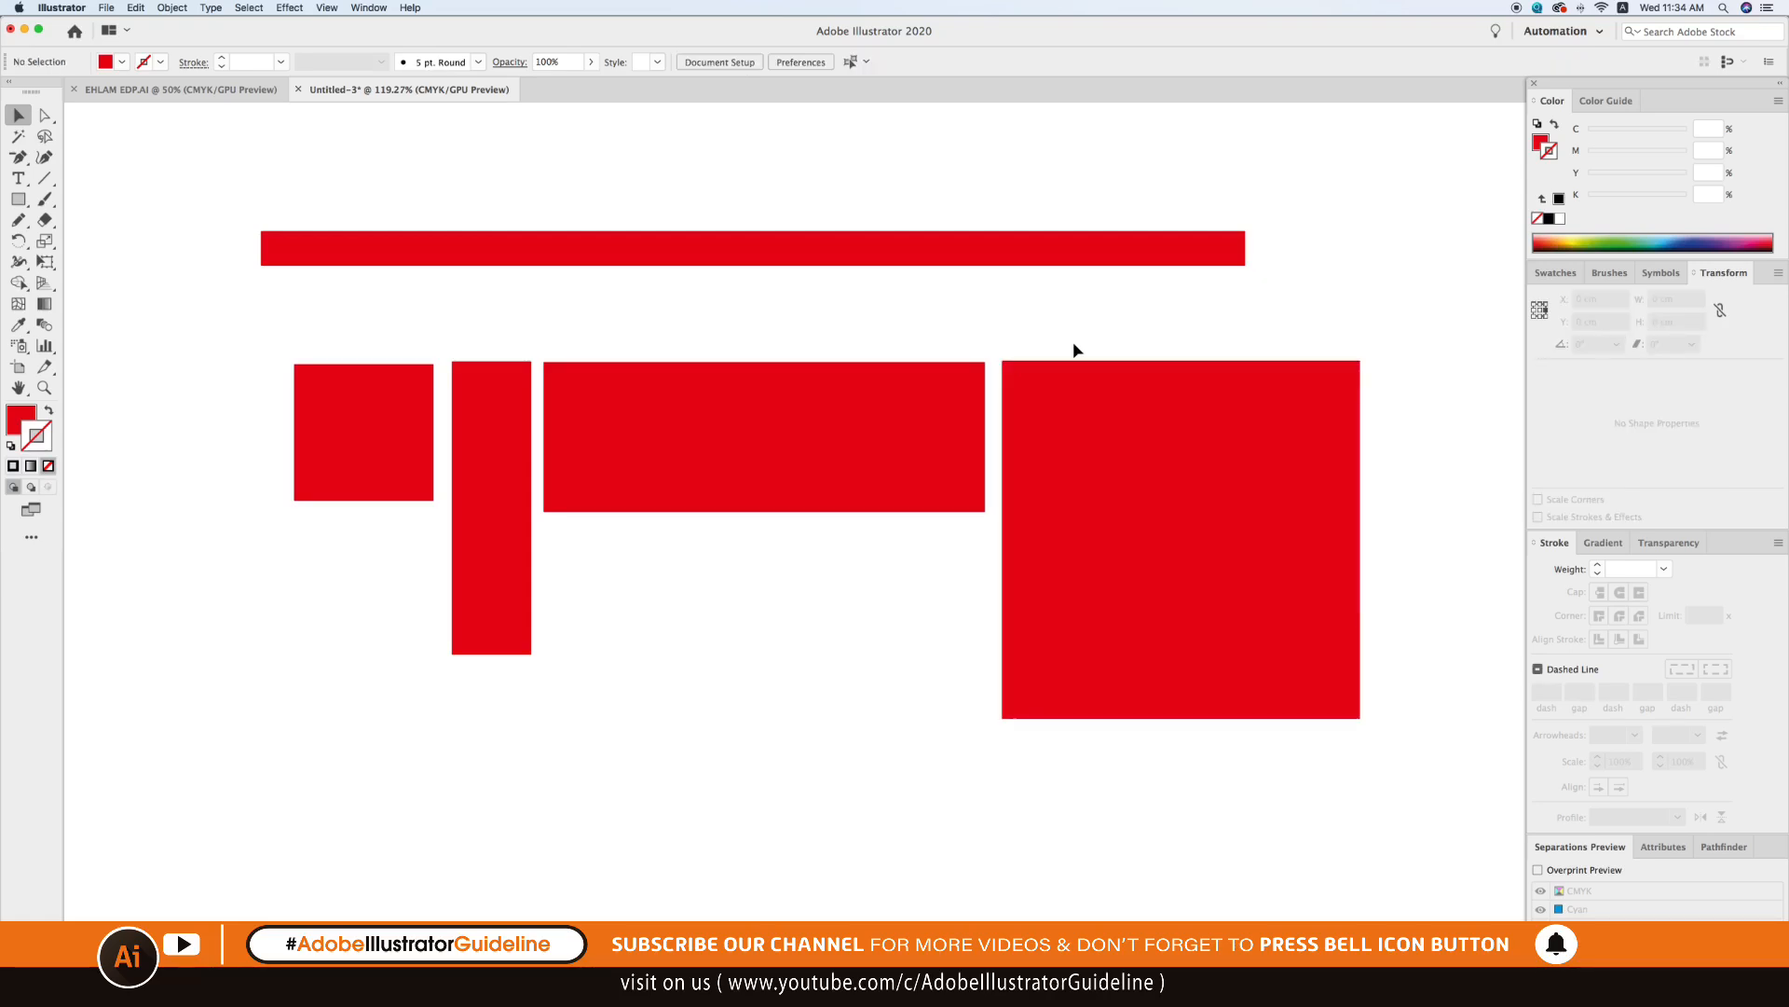
{"action": "key", "text": "super+1"}
{"action": "key", "text": "super+minus"}
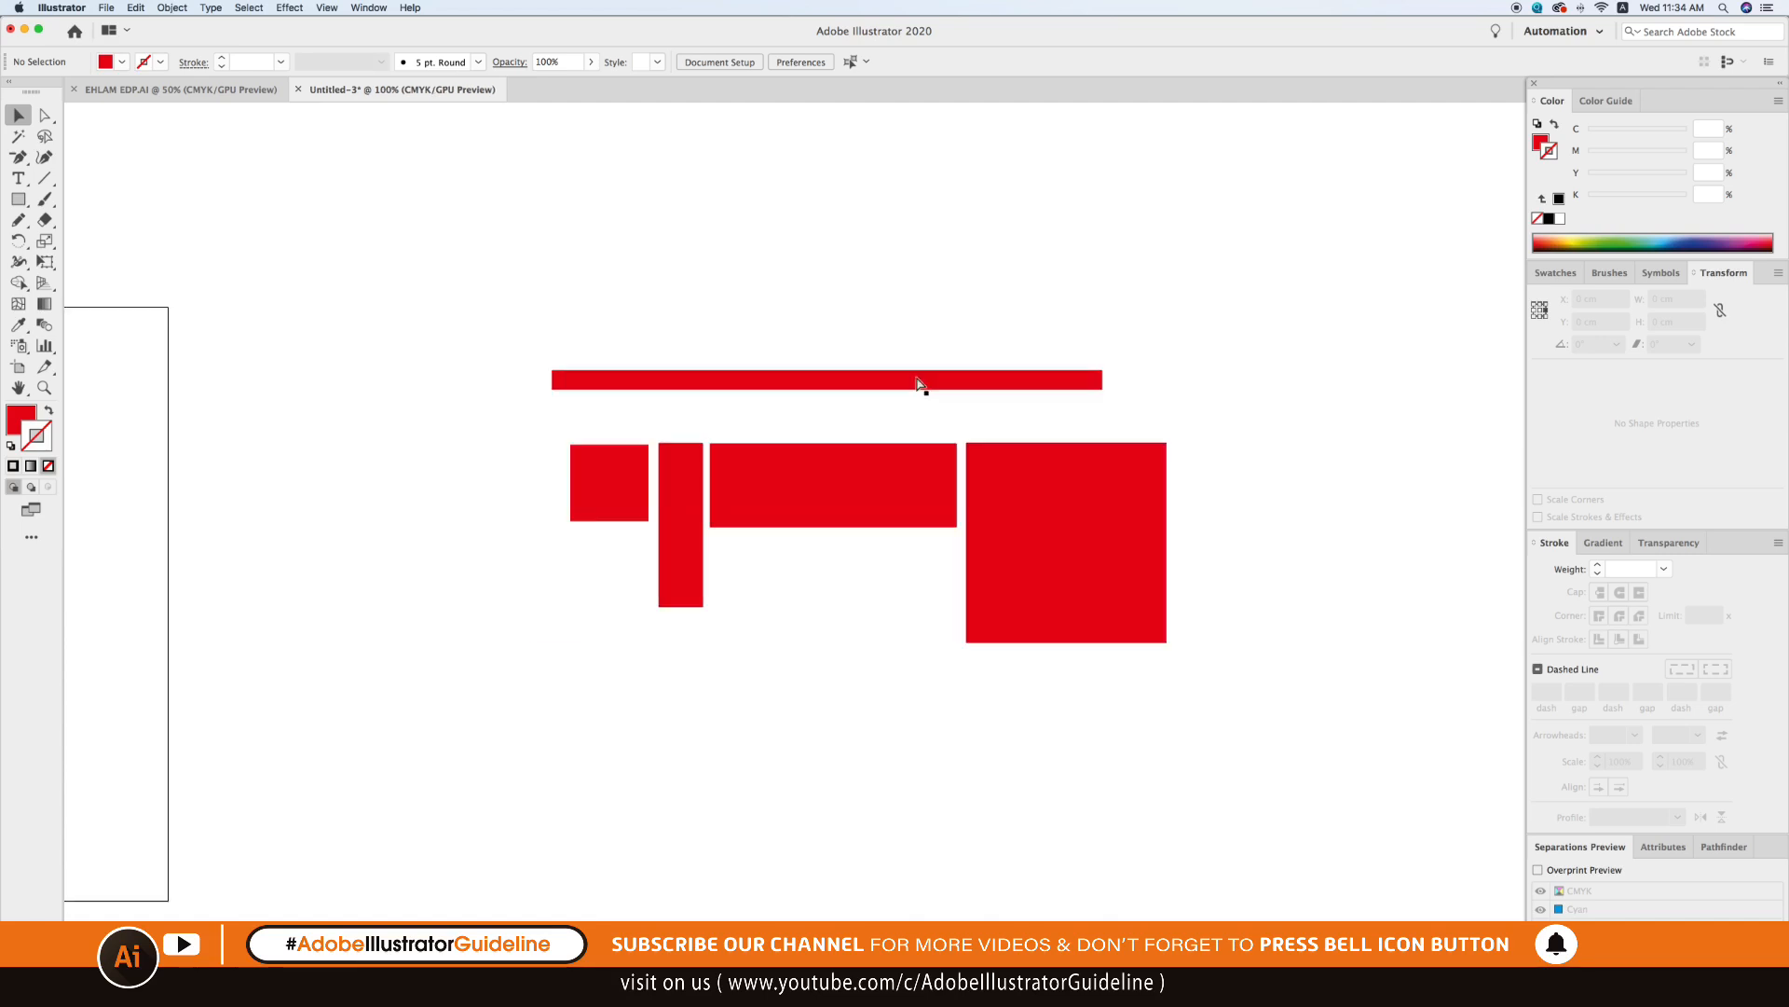
{"action": "left_click_drag", "start_coordinate": [938, 379], "coordinate": [799, 349]}
{"action": "key", "text": "z"}
{"action": "left_click_drag", "start_coordinate": [357, 247], "coordinate": [1449, 962]}
{"action": "key", "text": "v"}
{"action": "left_click_drag", "start_coordinate": [1039, 492], "coordinate": [962, 519]}
{"action": "key", "text": "z"}
{"action": "left_click_drag", "start_coordinate": [219, 185], "coordinate": [1294, 775]}
{"action": "key", "text": "v"}
{"action": "left_click_drag", "start_coordinate": [914, 489], "coordinate": [920, 543]}
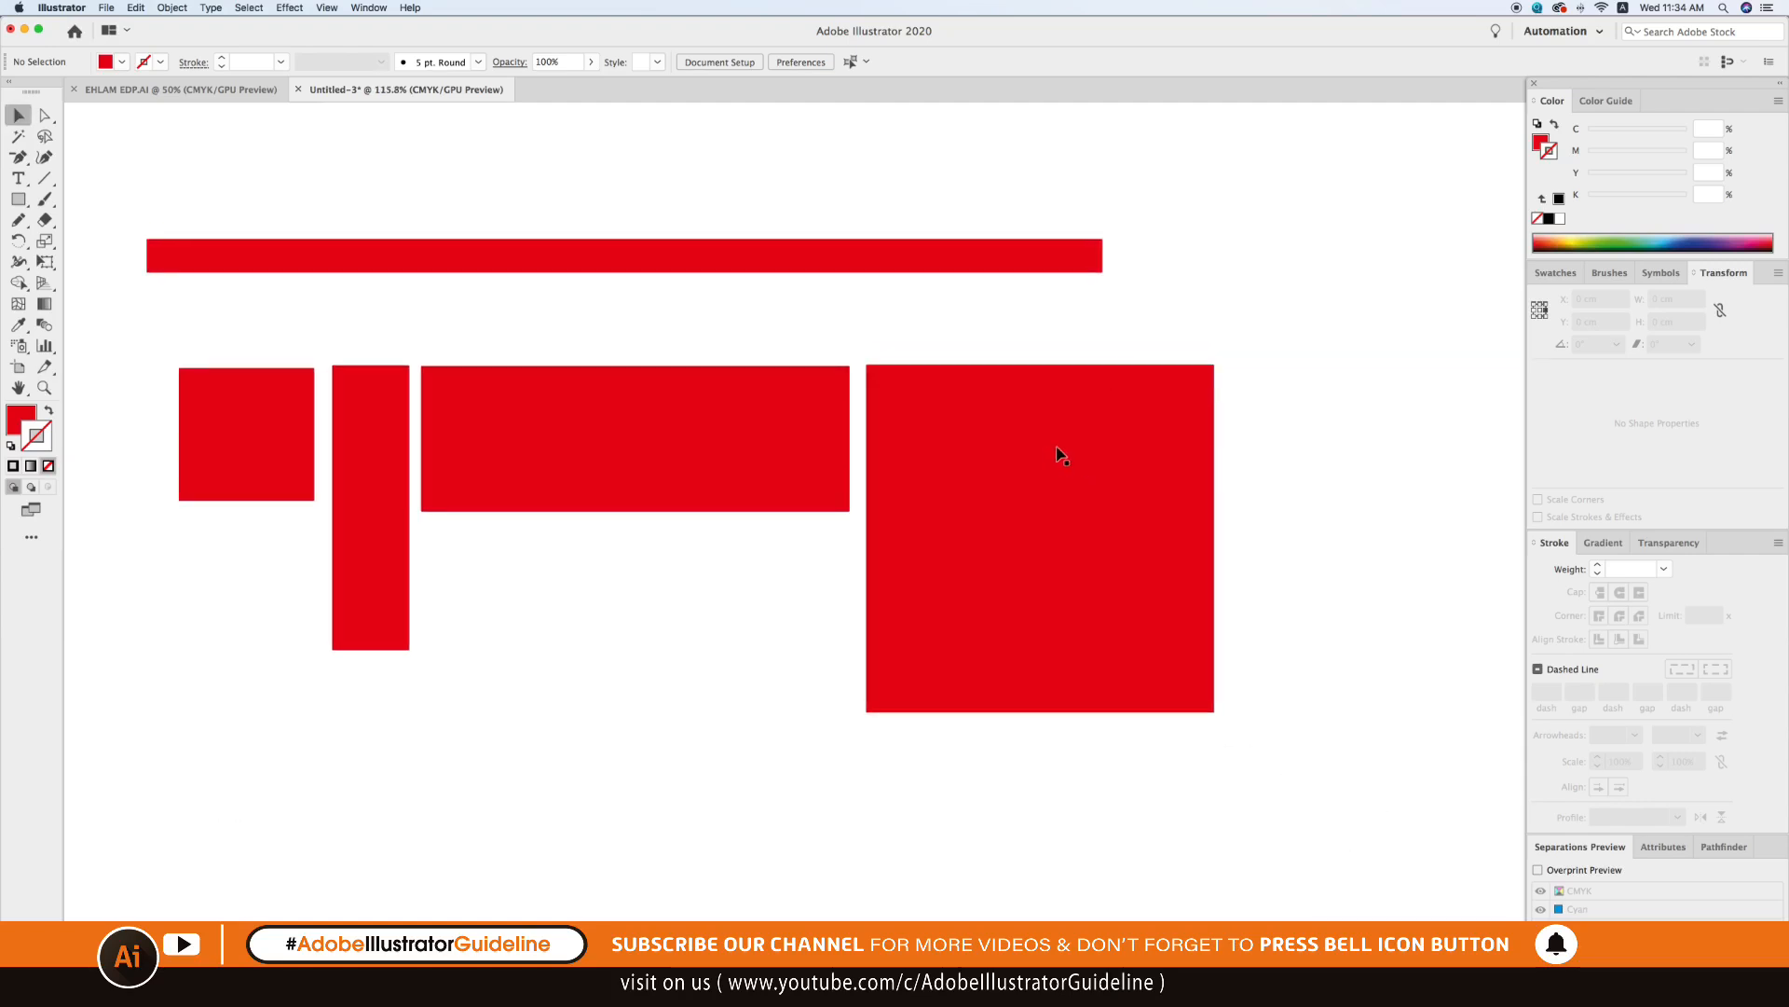
Examine all the rectangles in Outline view and return to the filled preview.
{"action": "left_click", "coordinate": [1132, 436]}
{"action": "key", "text": "super"}
{"action": "key", "text": "super+y"}
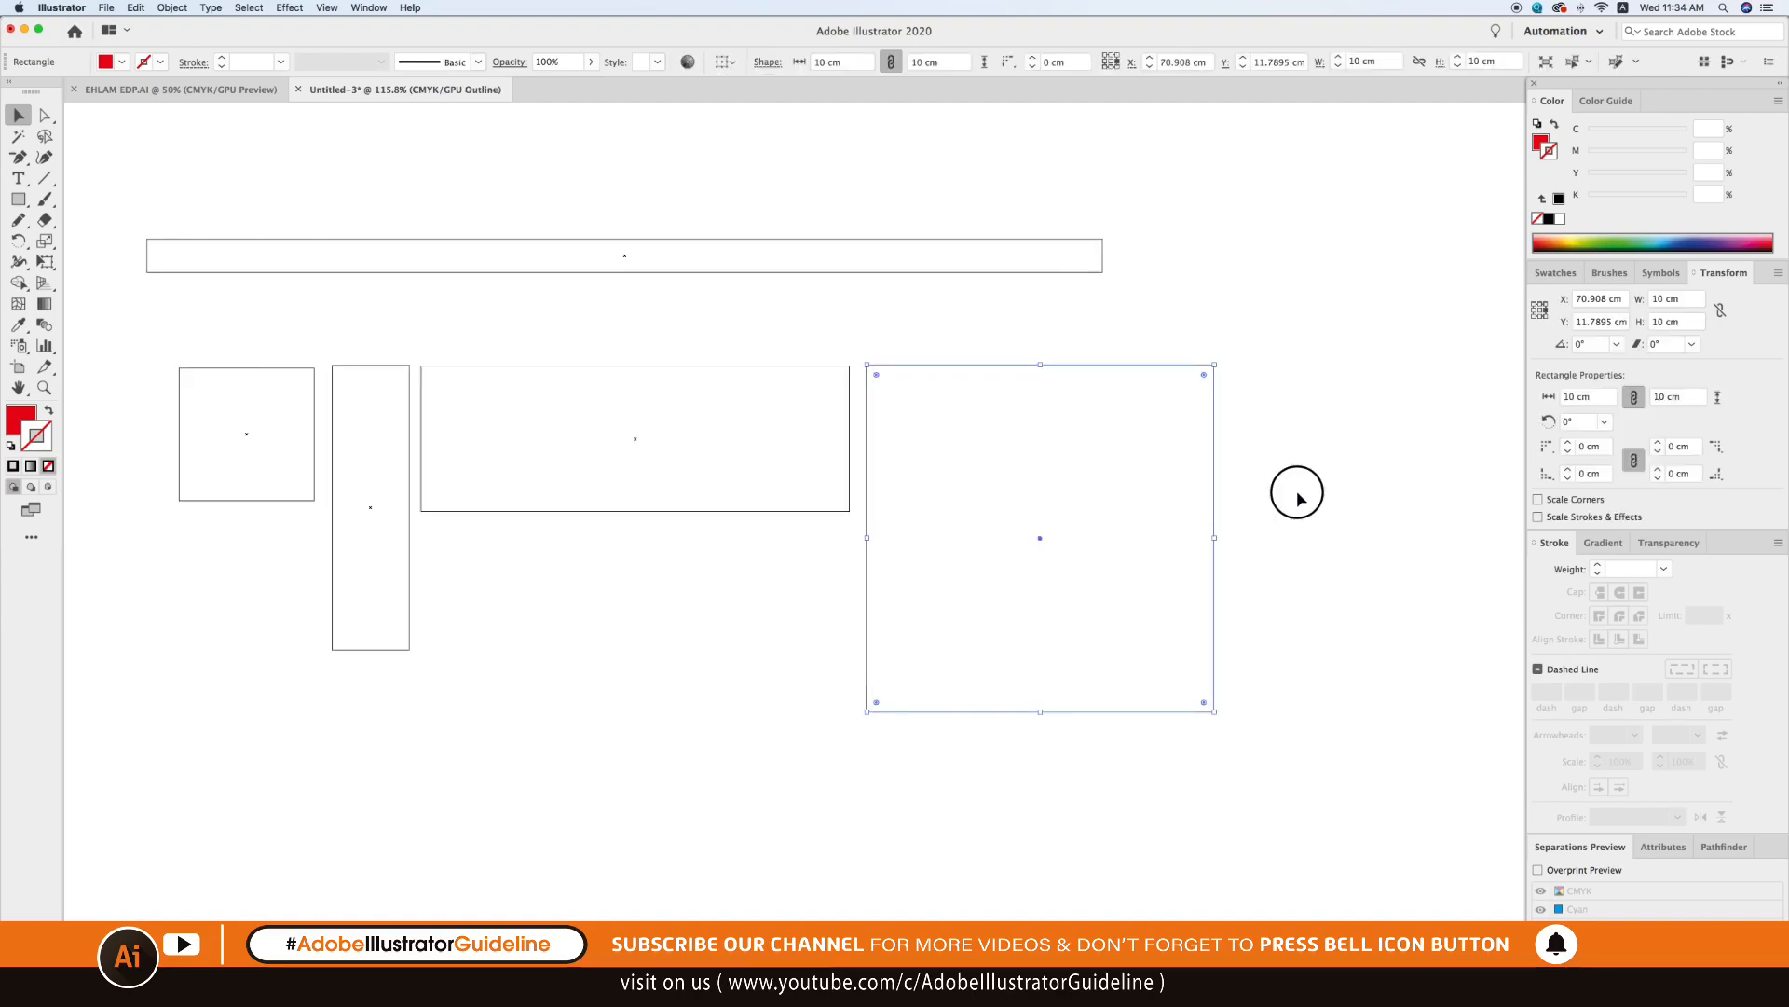
{"action": "left_click", "coordinate": [1252, 414]}
{"action": "left_click", "coordinate": [1214, 471]}
{"action": "left_click_drag", "start_coordinate": [184, 176], "coordinate": [1121, 790]}
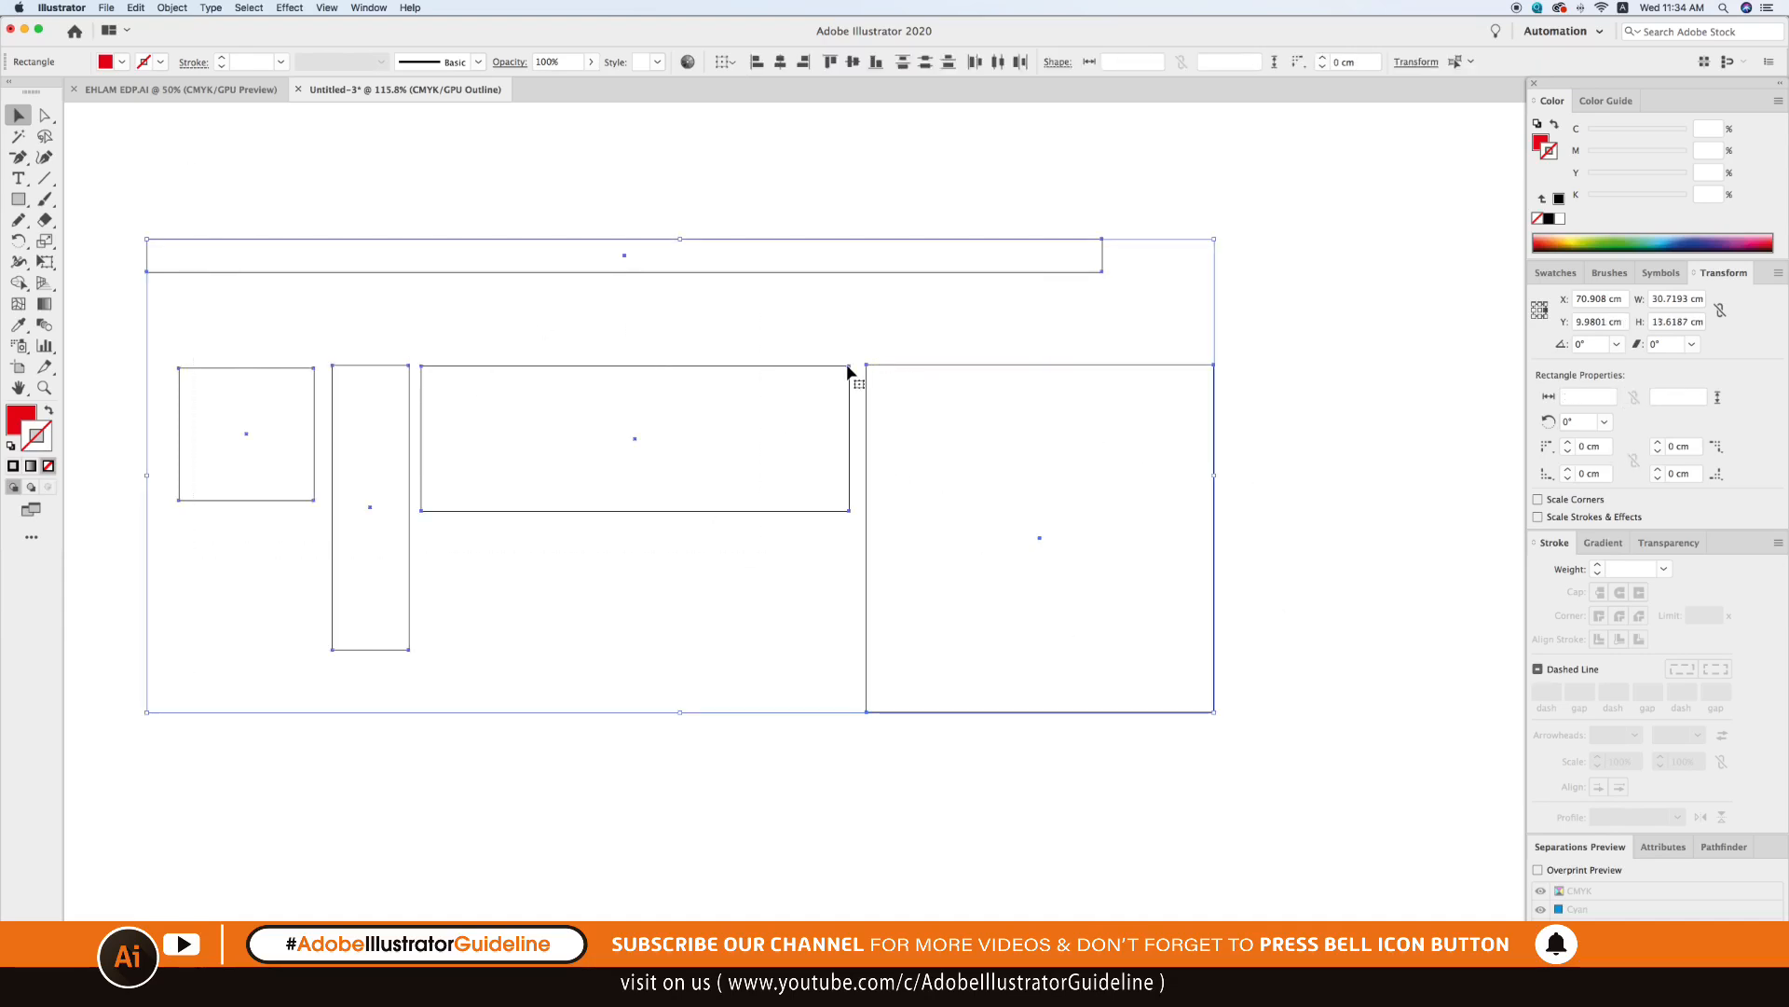
{"action": "left_click", "coordinate": [1171, 321]}
{"action": "key", "text": "super+y"}
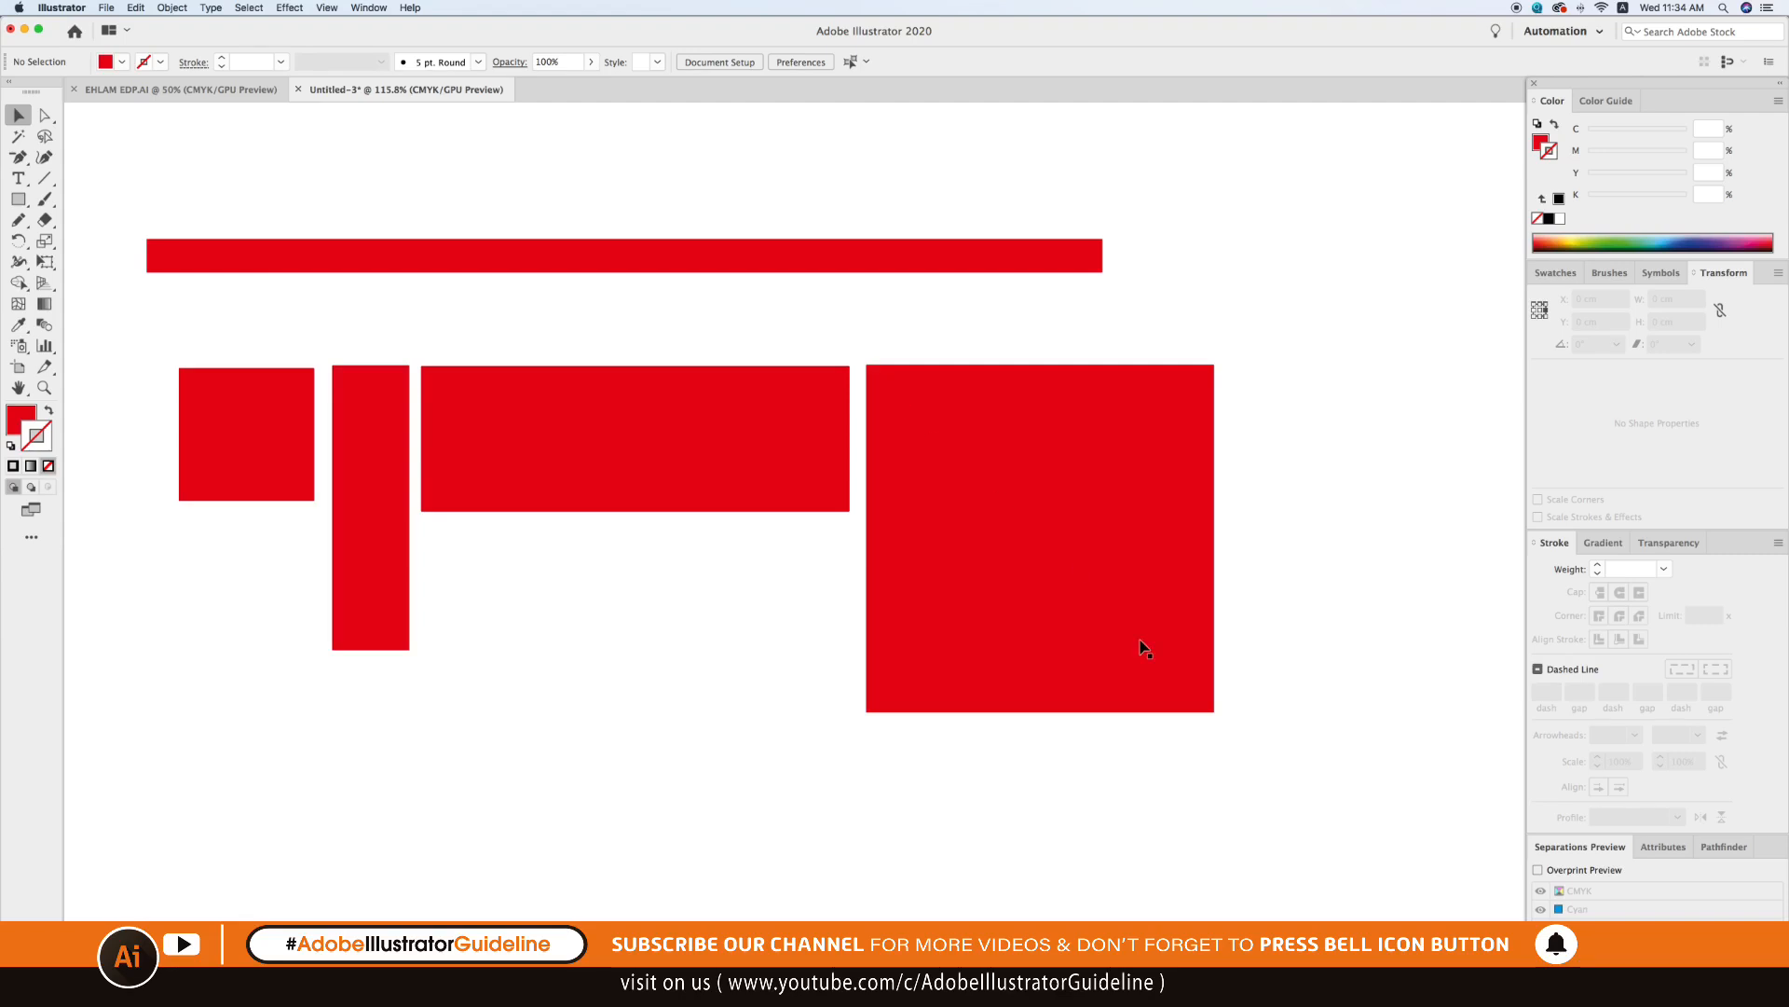
Delete the thin bar and the three smaller rectangles, keeping only the 10 cm square, and select that square.
{"action": "scroll", "coordinate": [207, 196], "scroll_direction": "up", "scroll_amount": 1}
{"action": "left_click_drag", "start_coordinate": [208, 196], "coordinate": [499, 559]}
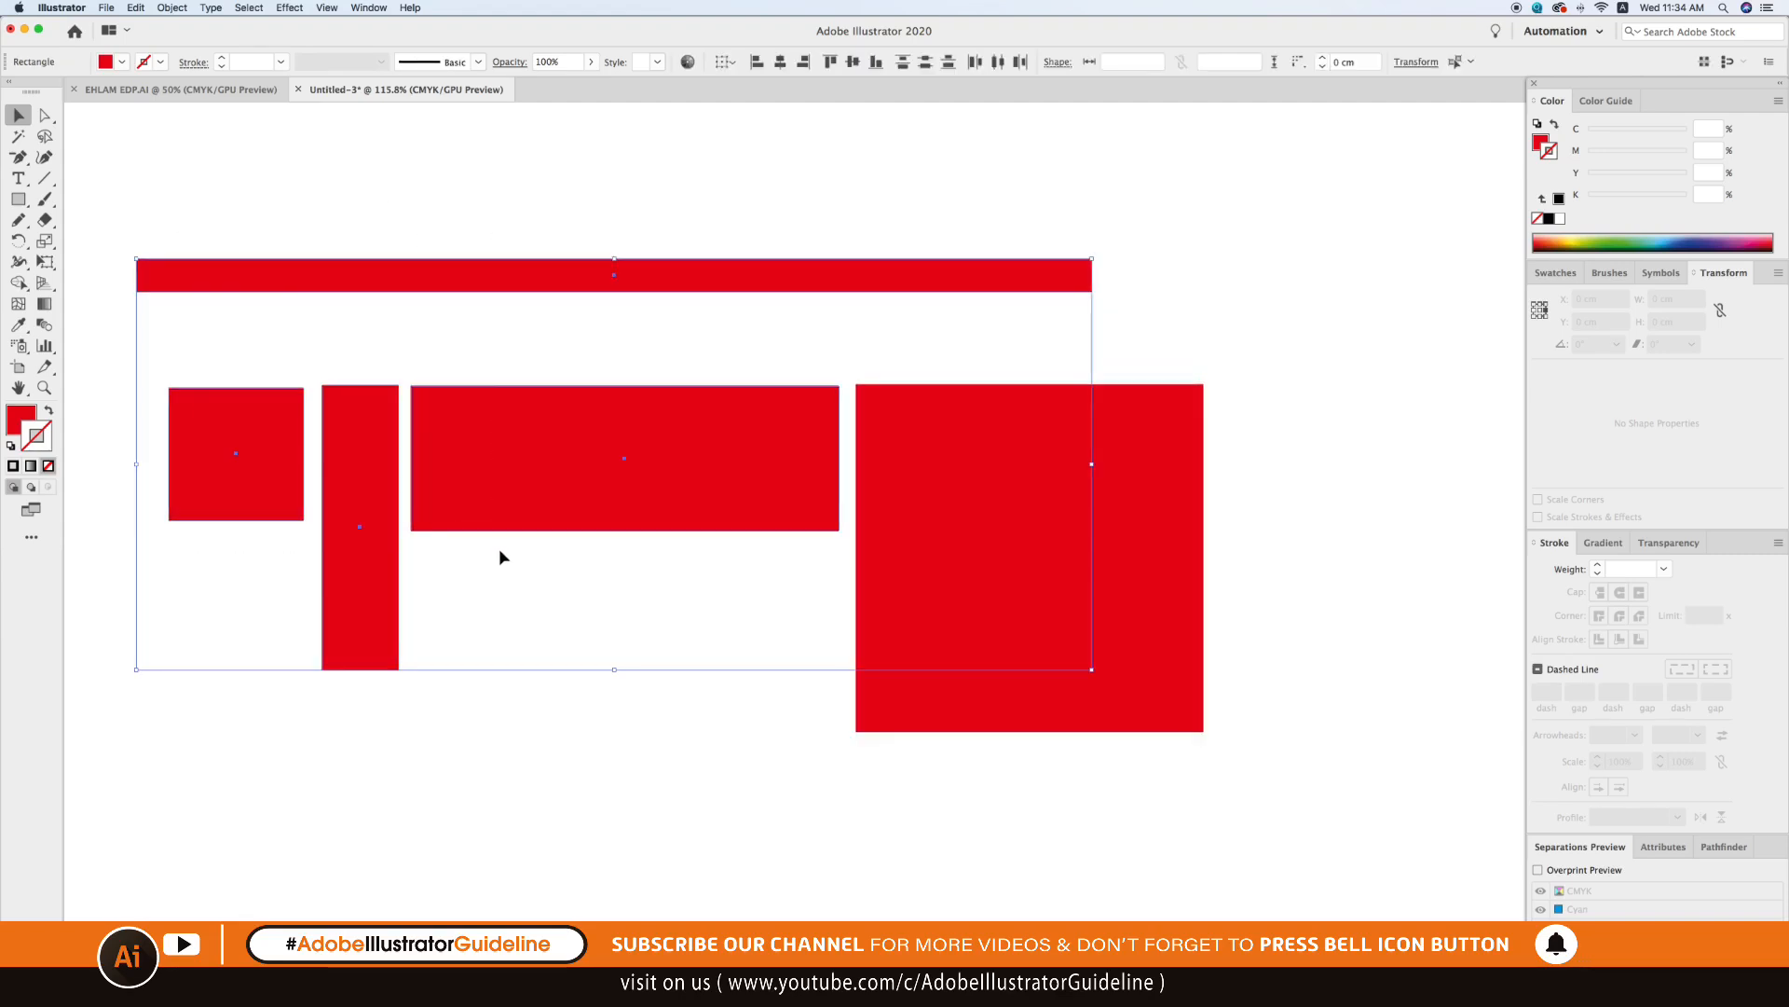
{"action": "key", "text": "Delete"}
{"action": "left_click_drag", "start_coordinate": [964, 544], "coordinate": [616, 485]}
{"action": "left_click", "coordinate": [815, 573]}
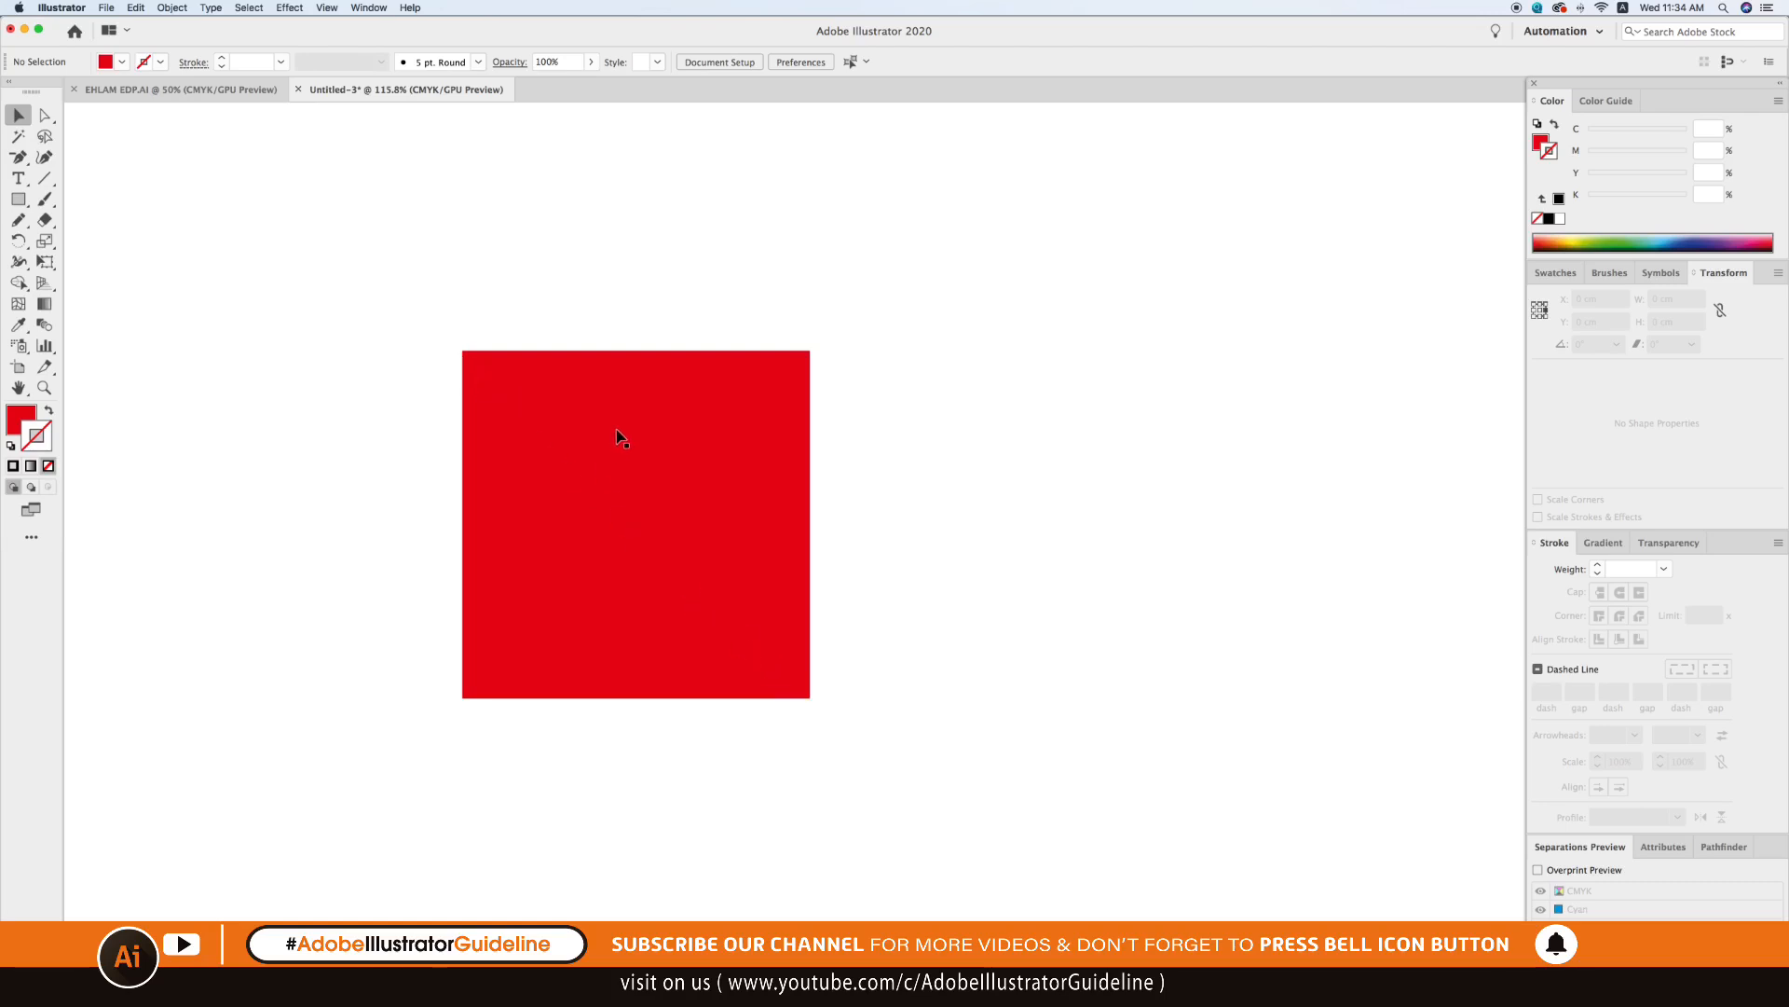
{"action": "left_click", "coordinate": [810, 354]}
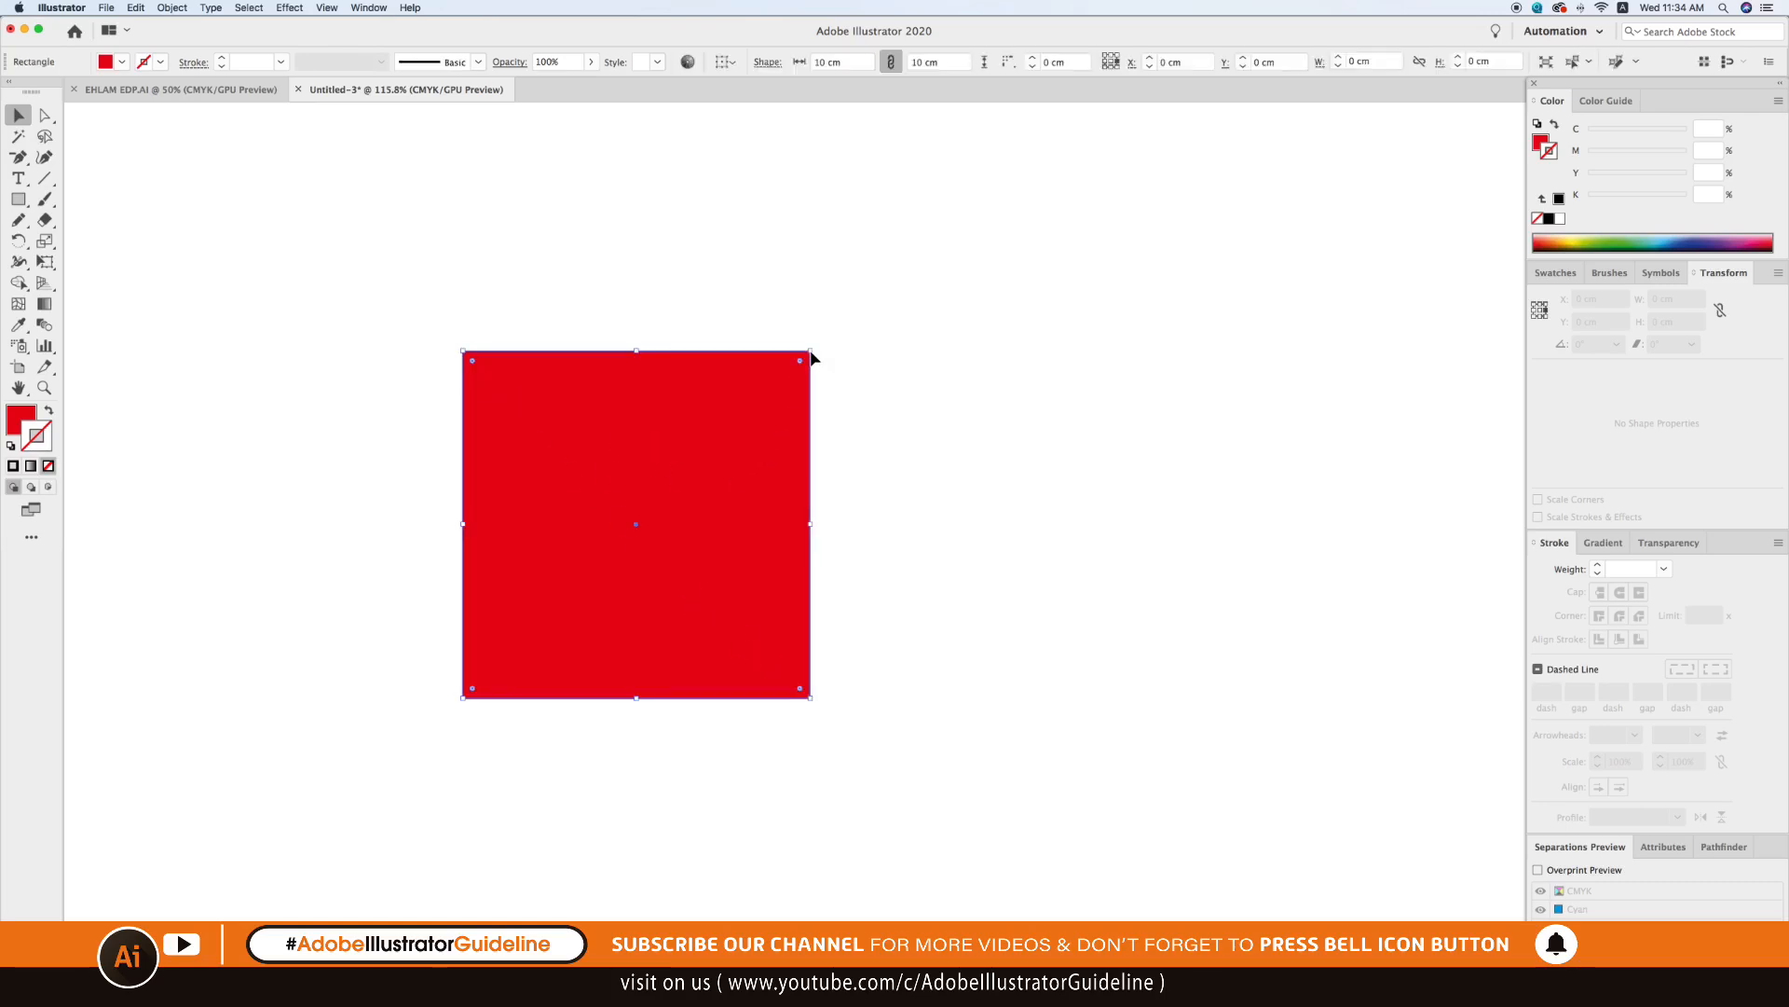
Delete the upper-right anchor point of the 10 cm square with the Delete Anchor Point tool, turning it into a right triangle.
{"action": "left_click", "coordinate": [847, 381]}
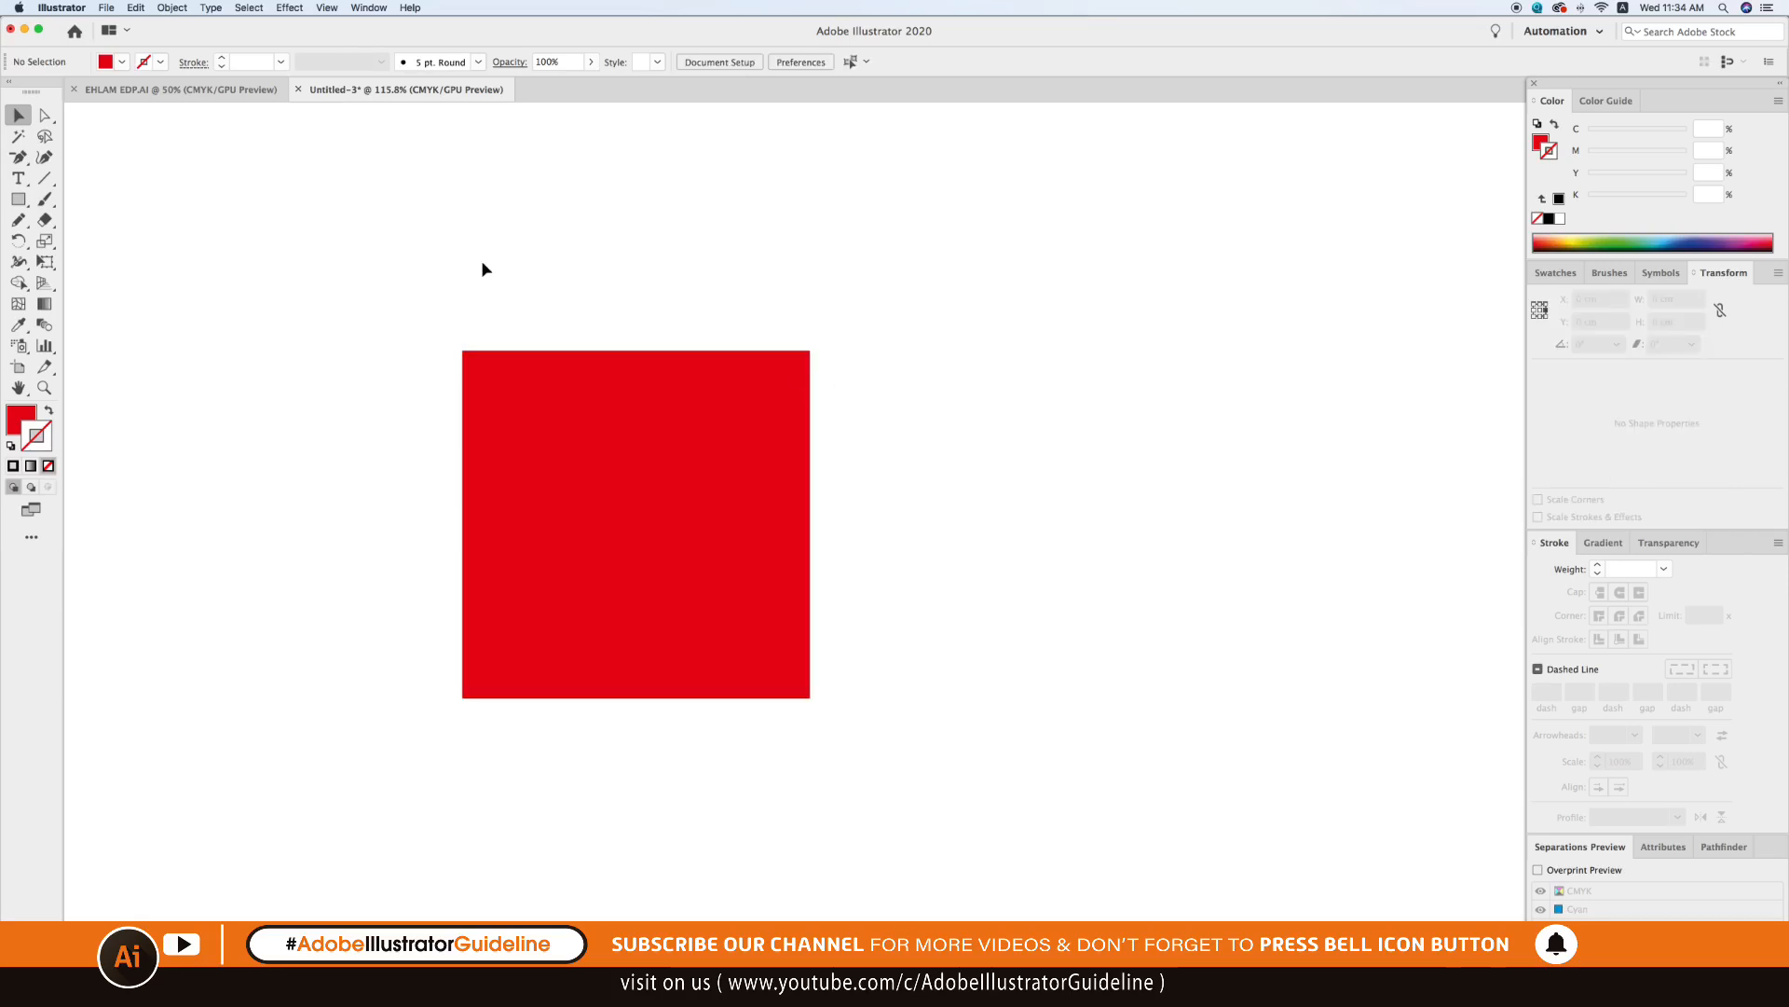
{"action": "left_click", "coordinate": [46, 116]}
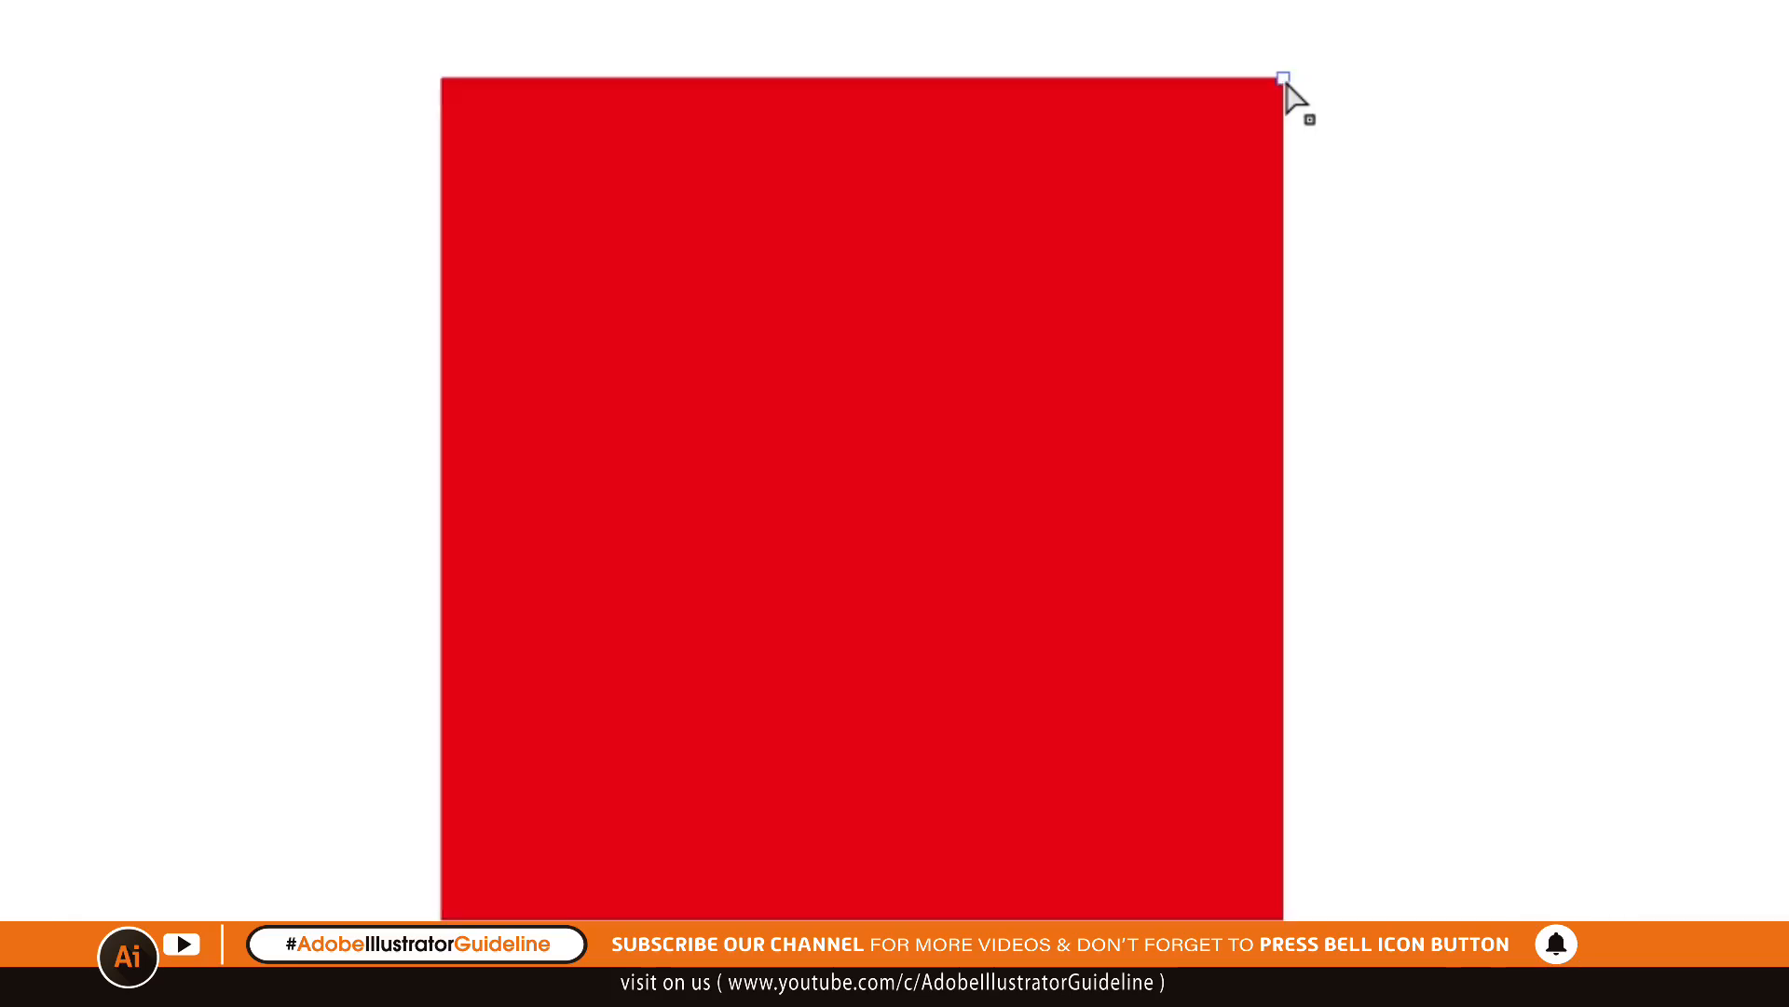
{"action": "left_click", "coordinate": [808, 355]}
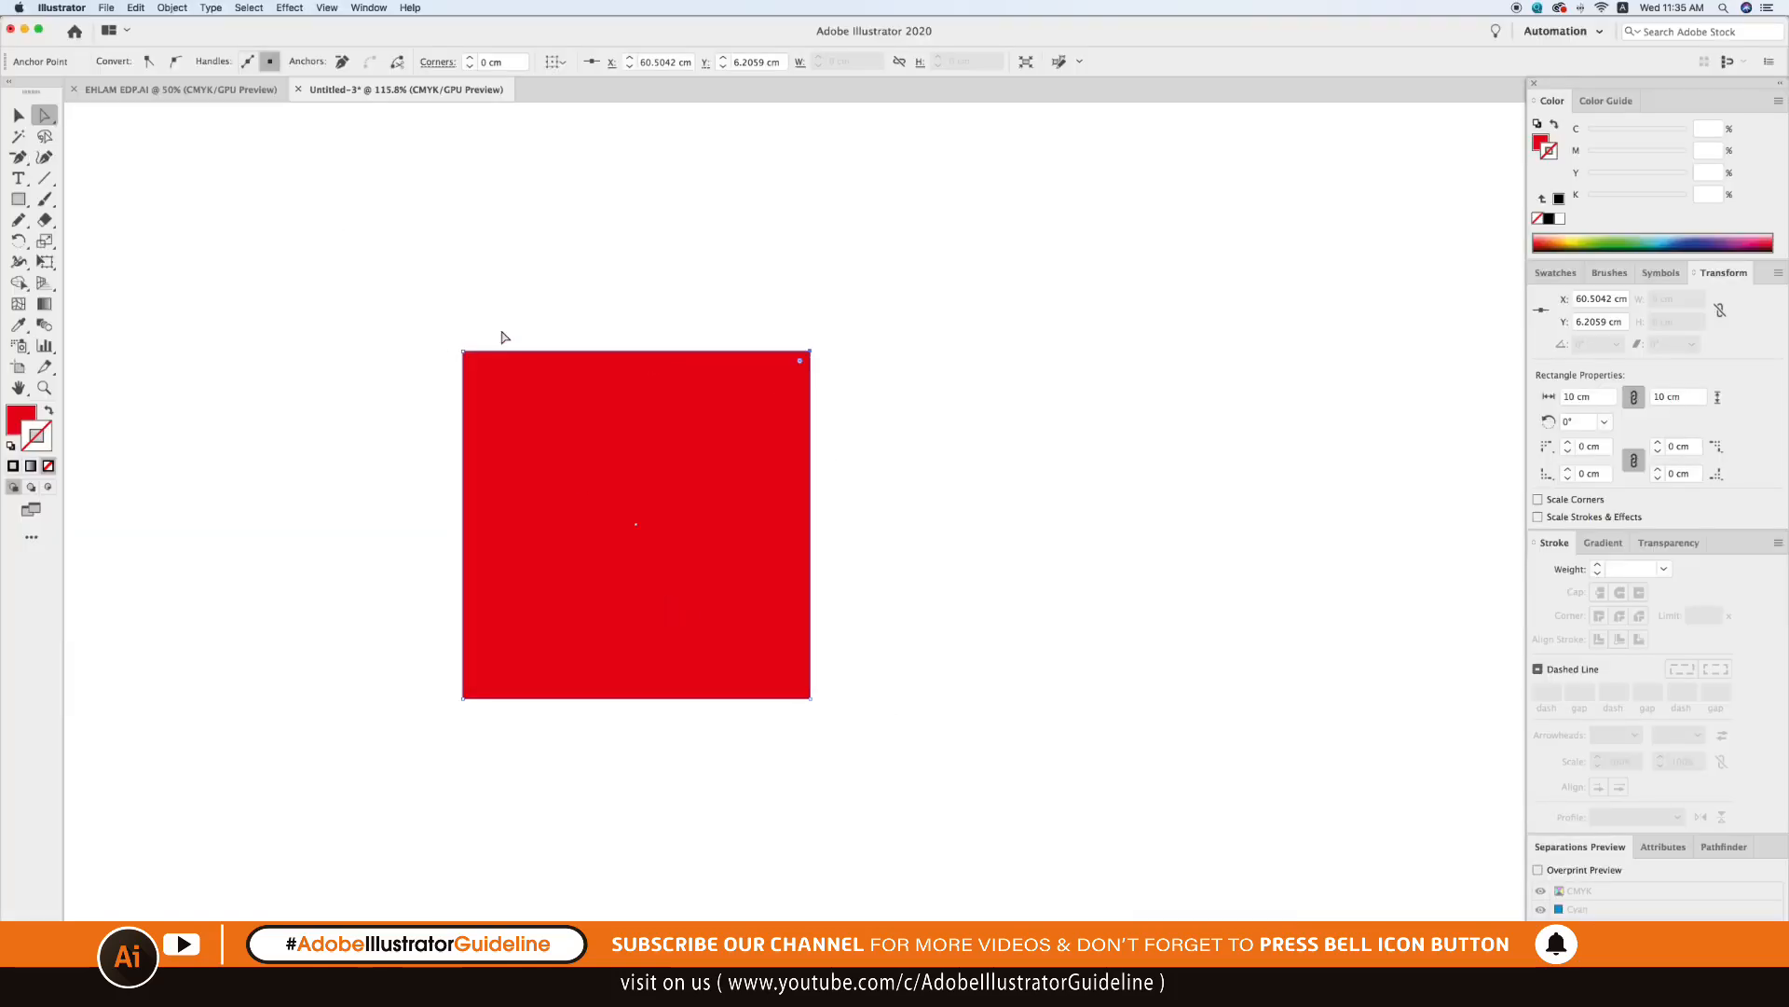
{"action": "left_click", "coordinate": [20, 164]}
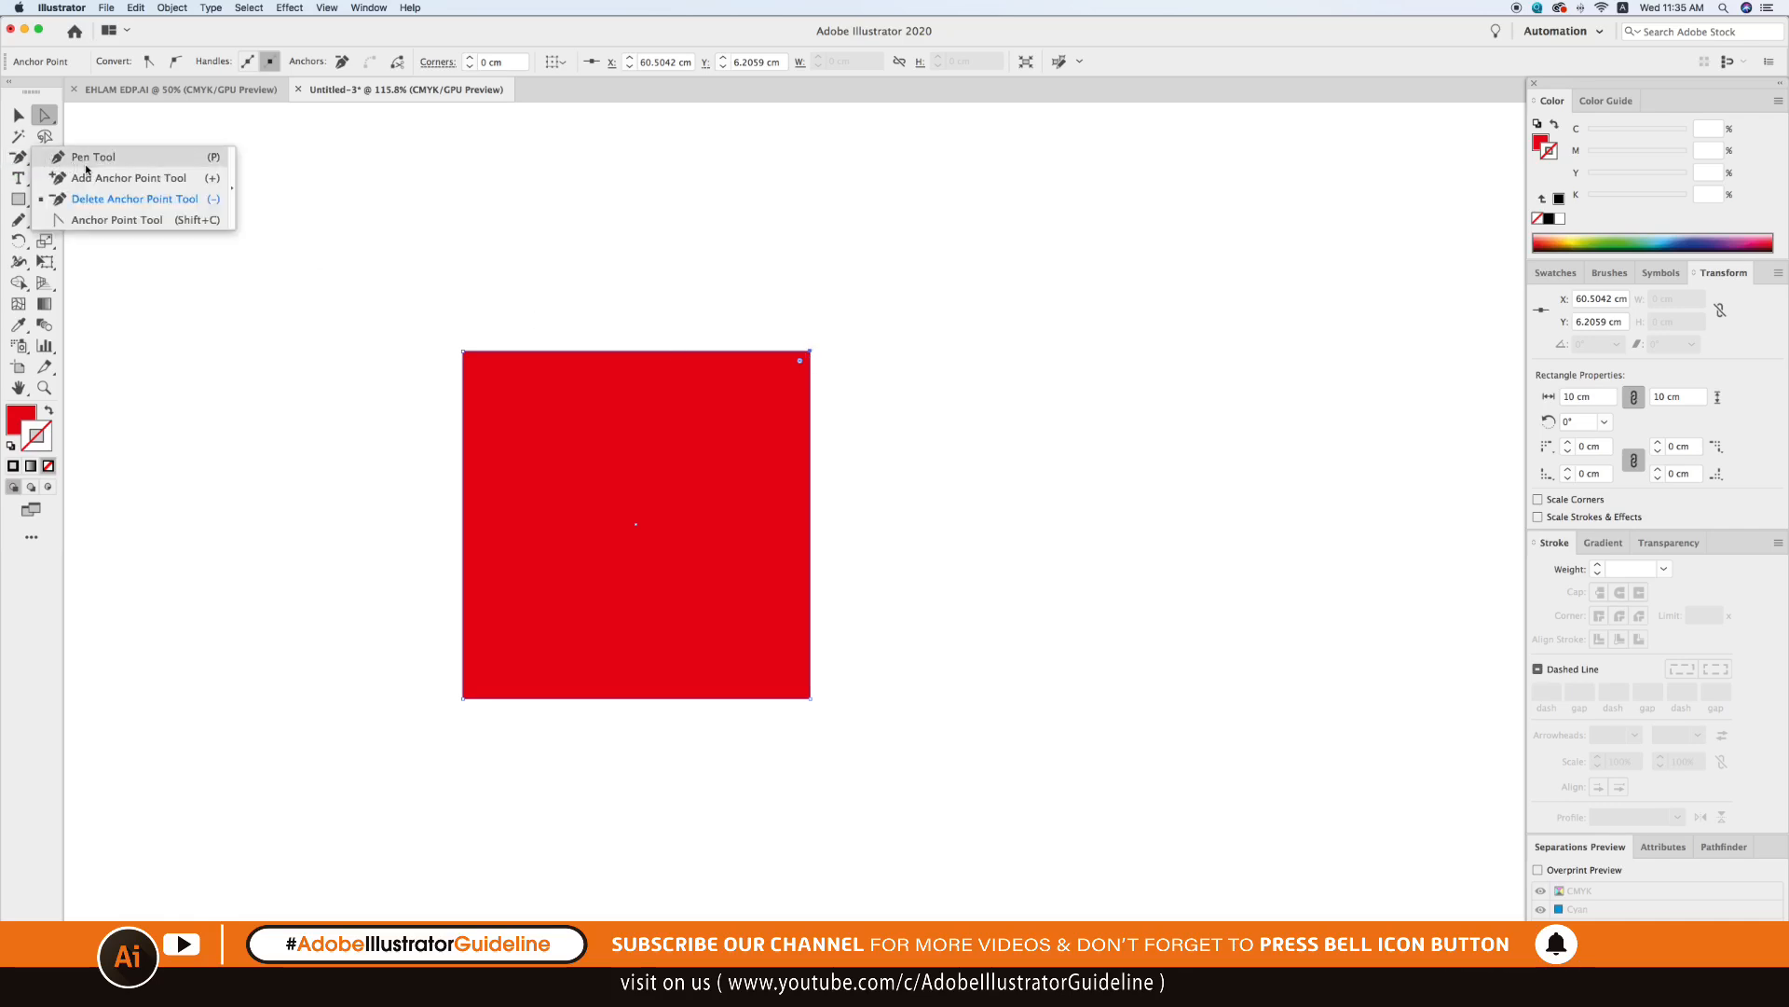
{"action": "left_click", "coordinate": [146, 207]}
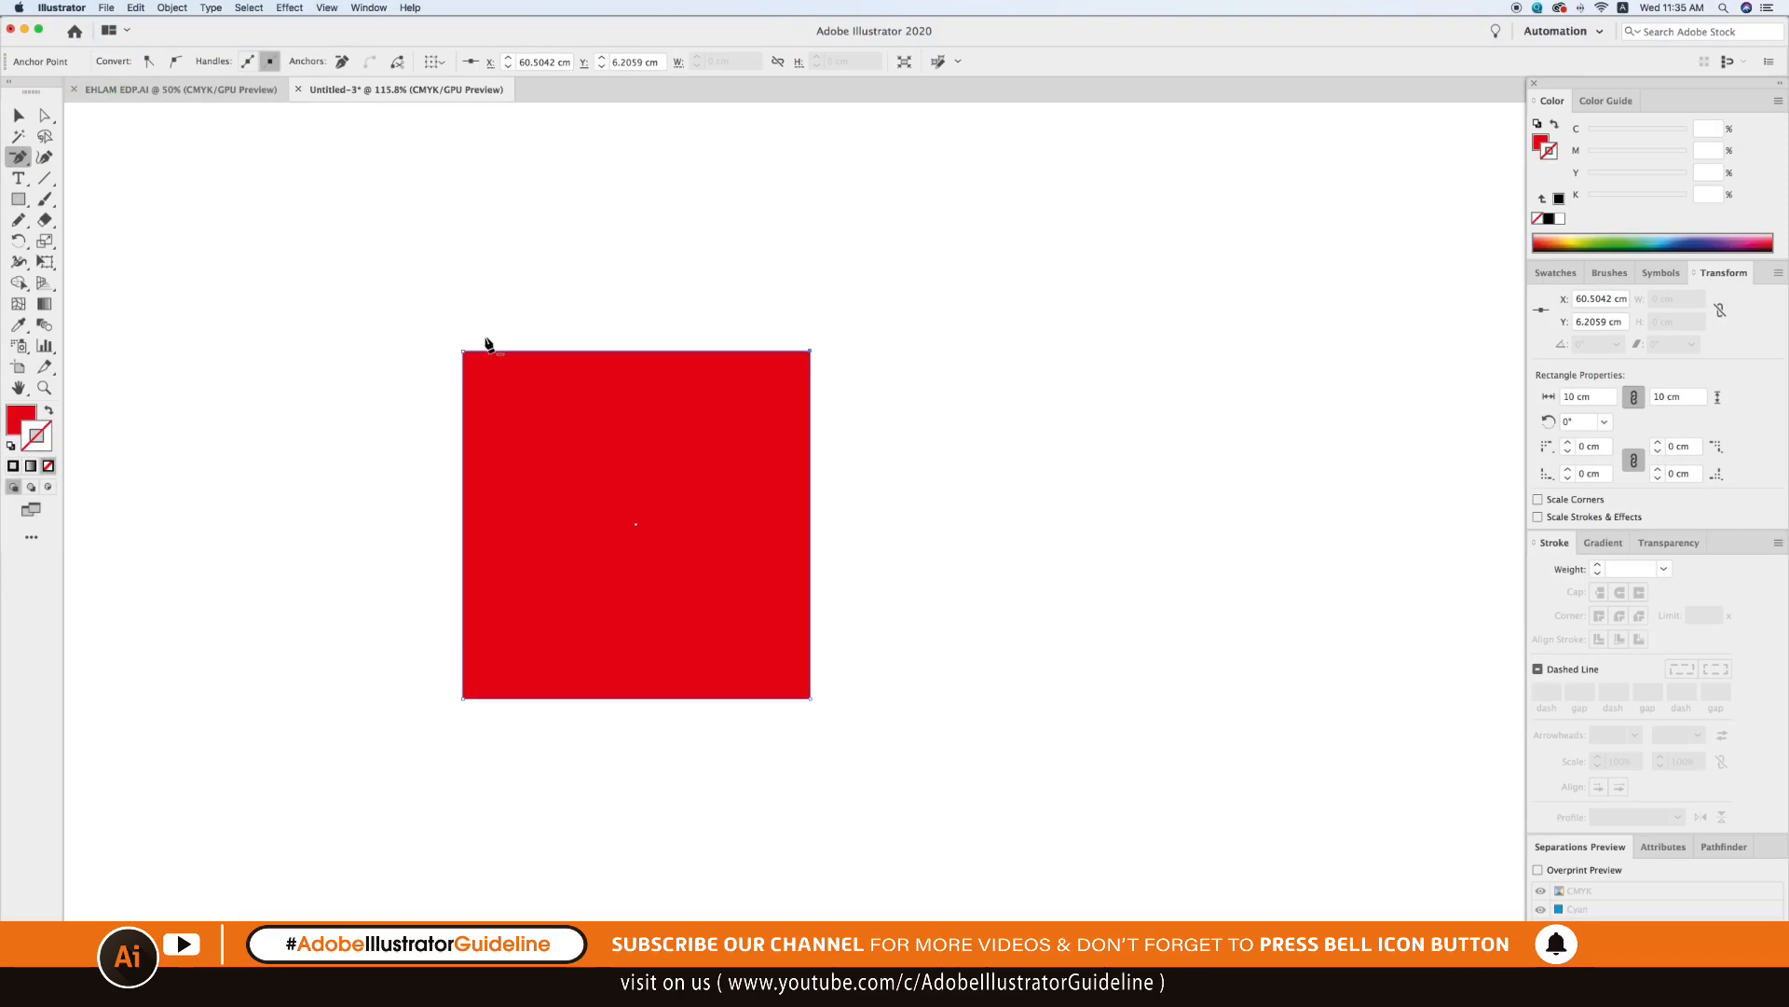
{"action": "left_click", "coordinate": [810, 352]}
{"action": "key", "text": "v"}
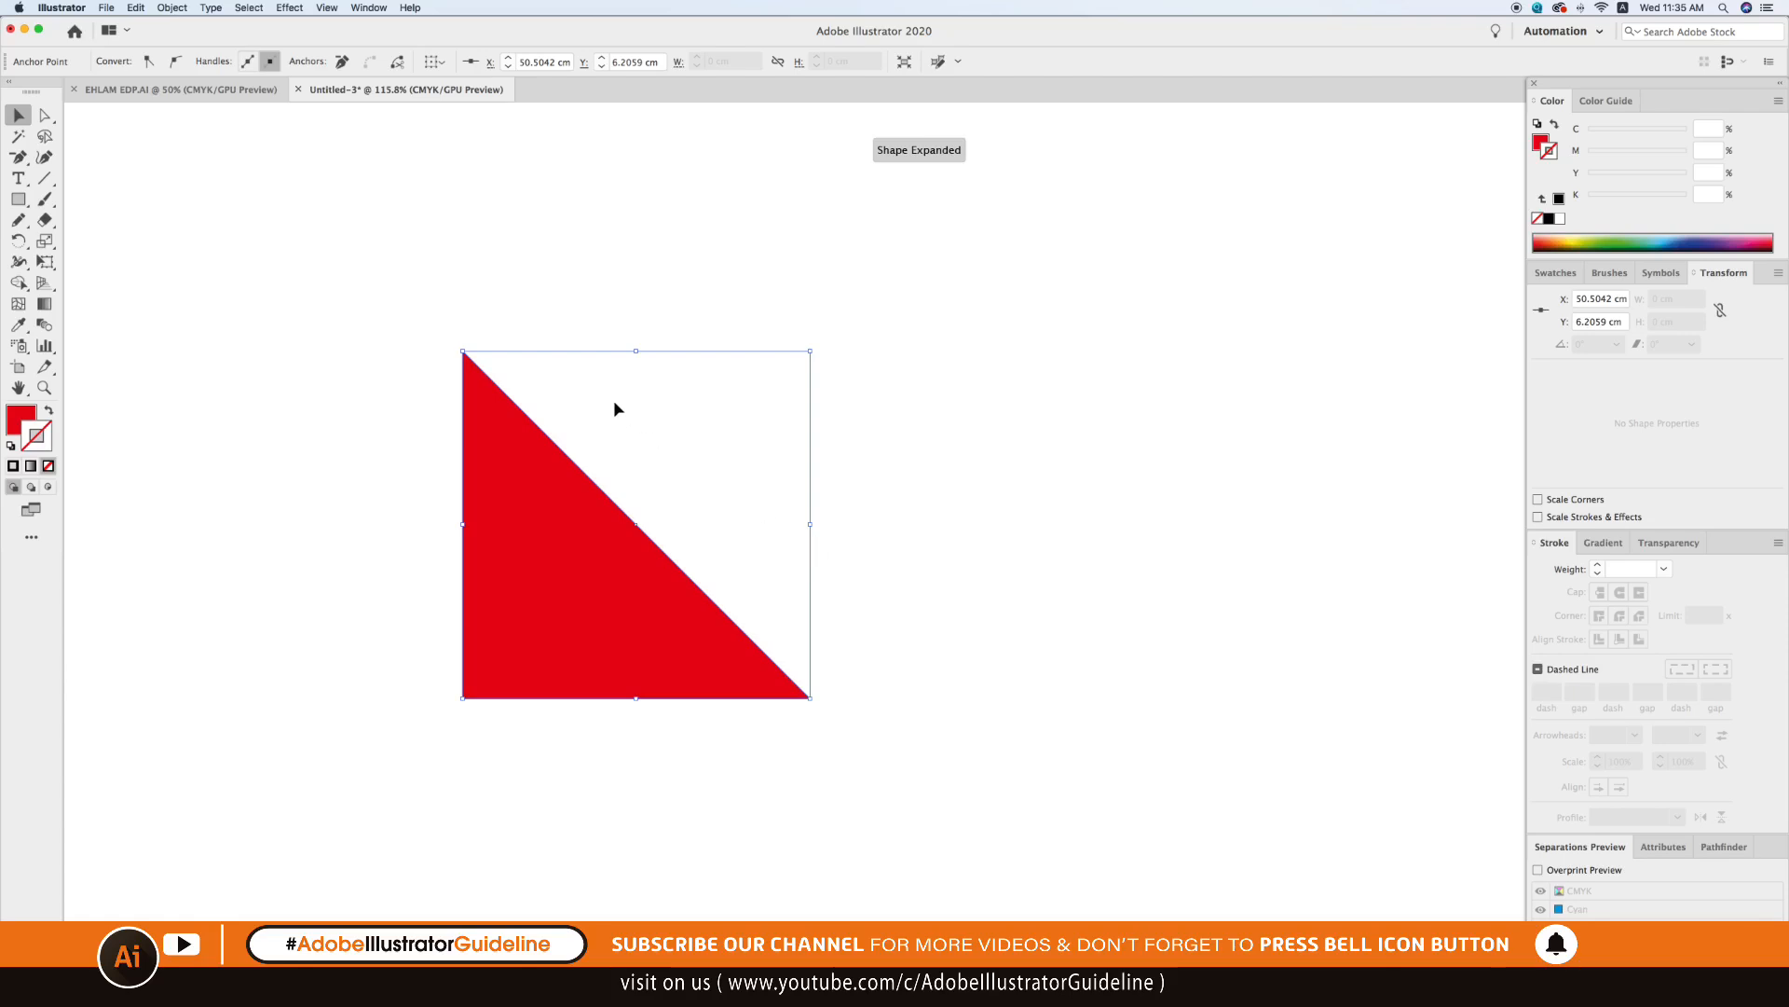
Move the red triangle slightly to the right and leave it deselected.
{"action": "left_click", "coordinate": [949, 623]}
{"action": "left_click_drag", "start_coordinate": [739, 583], "coordinate": [835, 572]}
{"action": "left_click", "coordinate": [1122, 639]}
{"action": "key", "text": "super+1"}
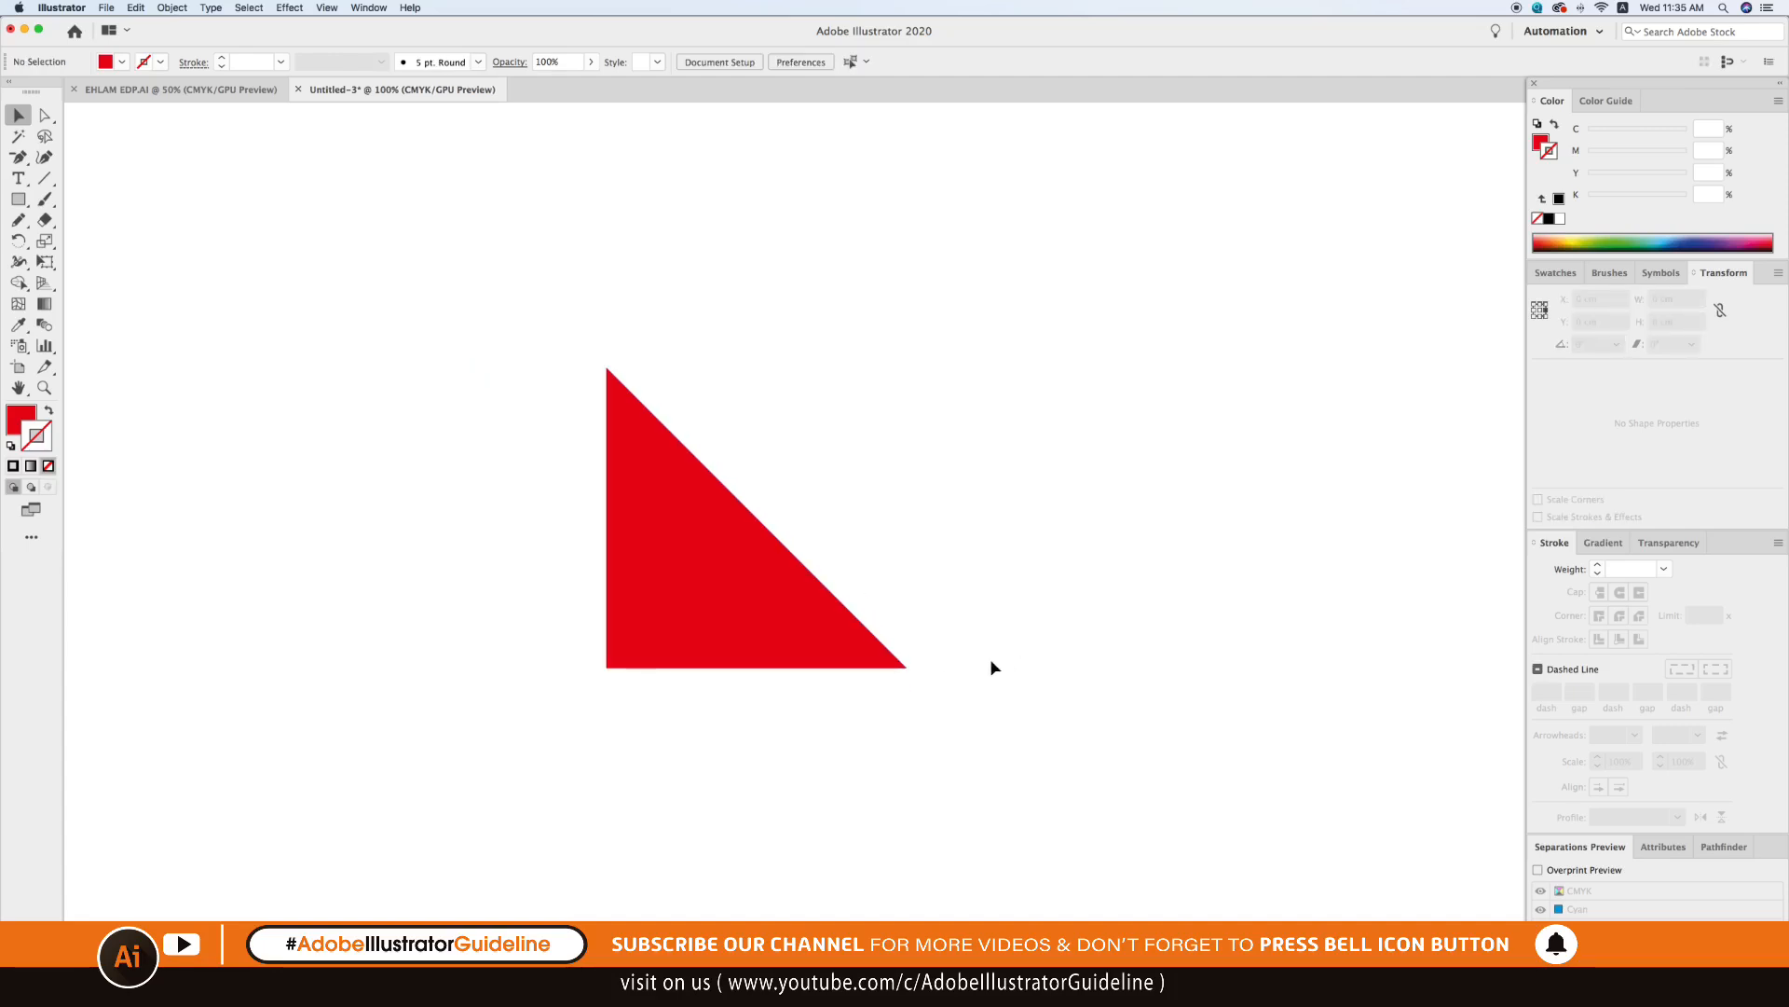
{"action": "left_click_drag", "start_coordinate": [790, 547], "coordinate": [644, 504]}
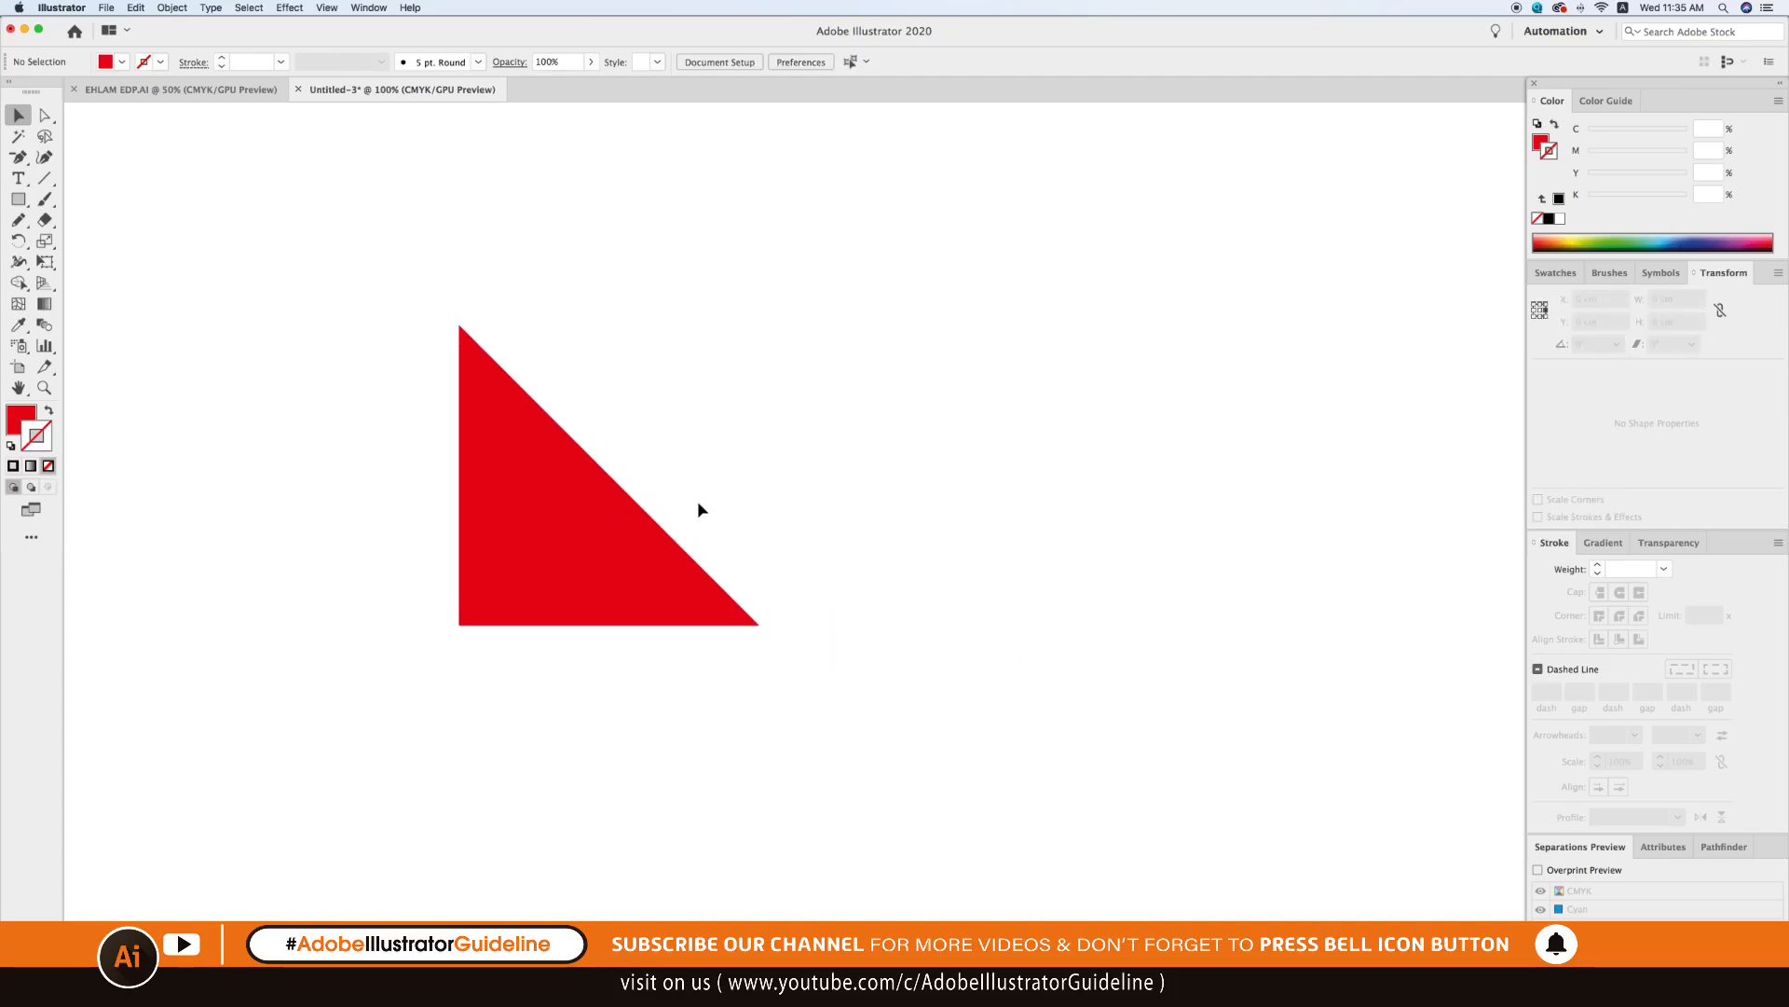
Reshape the triangle by moving only its top anchor point above the middle of the base, then above the base's left corner.
{"action": "left_click", "coordinate": [44, 115]}
{"action": "left_click", "coordinate": [461, 328]}
{"action": "left_click_drag", "start_coordinate": [460, 328], "coordinate": [612, 483]}
{"action": "left_click", "coordinate": [512, 491]}
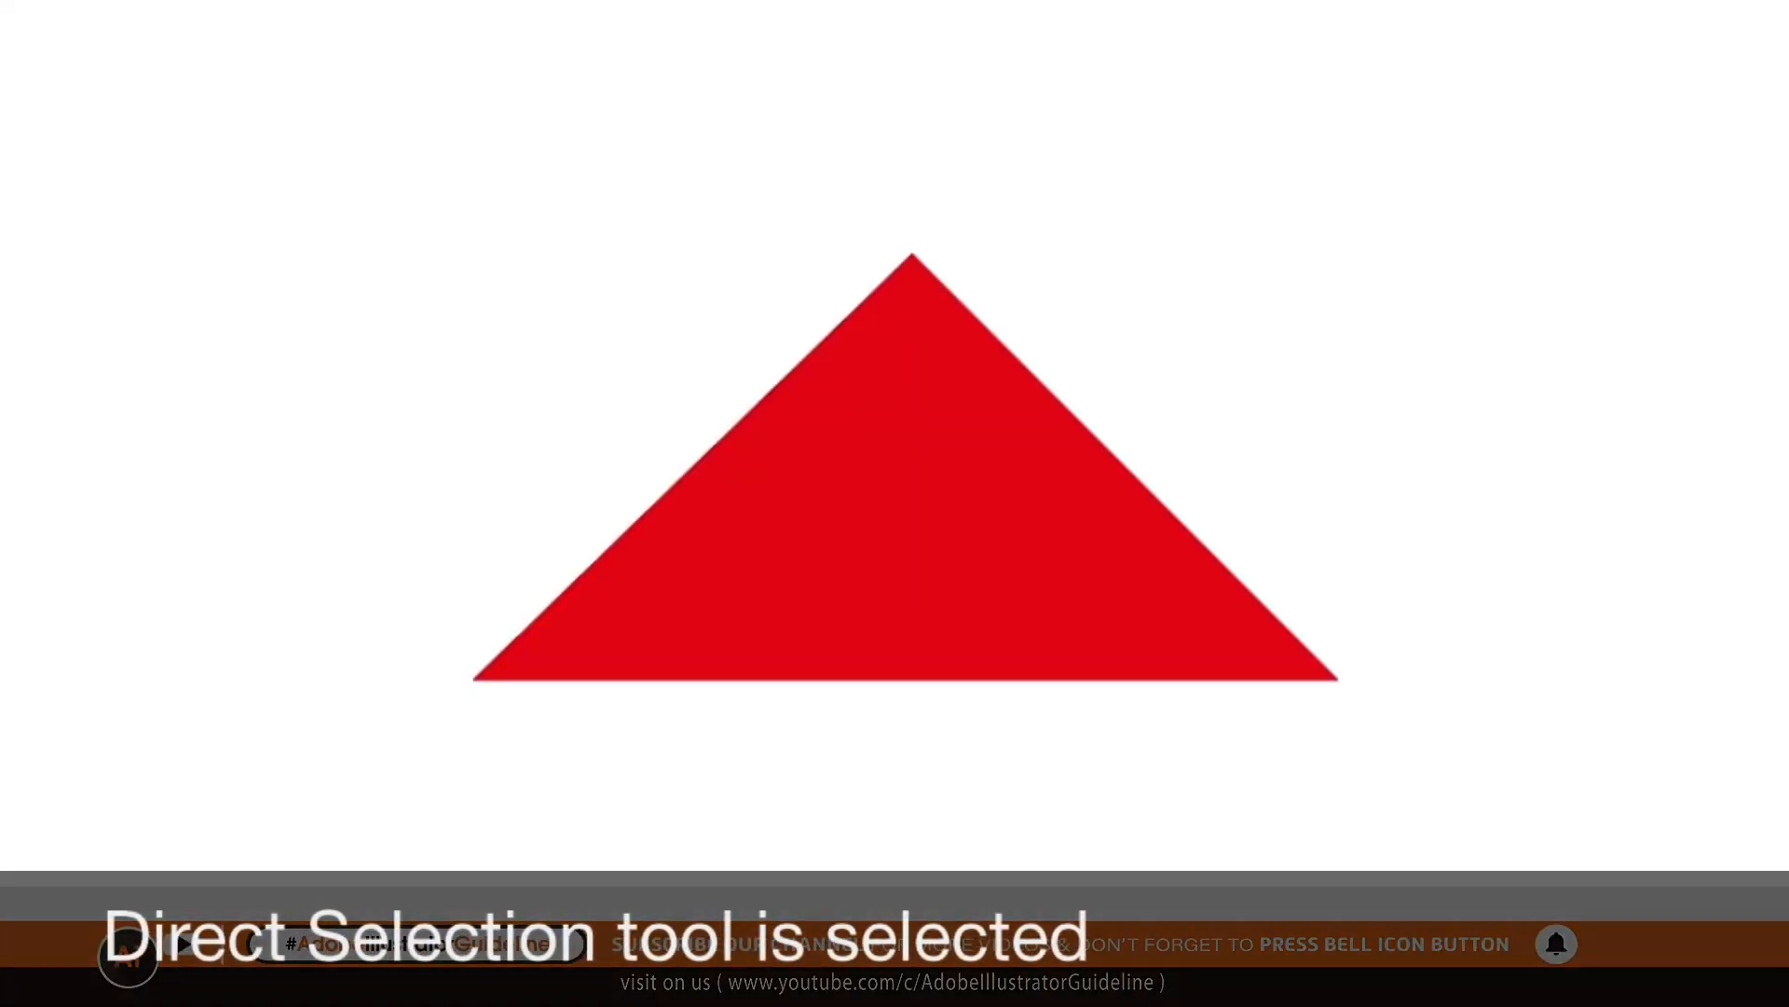
{"action": "left_click_drag", "start_coordinate": [913, 263], "coordinate": [472, 278]}
{"action": "left_click", "coordinate": [1111, 1006]}
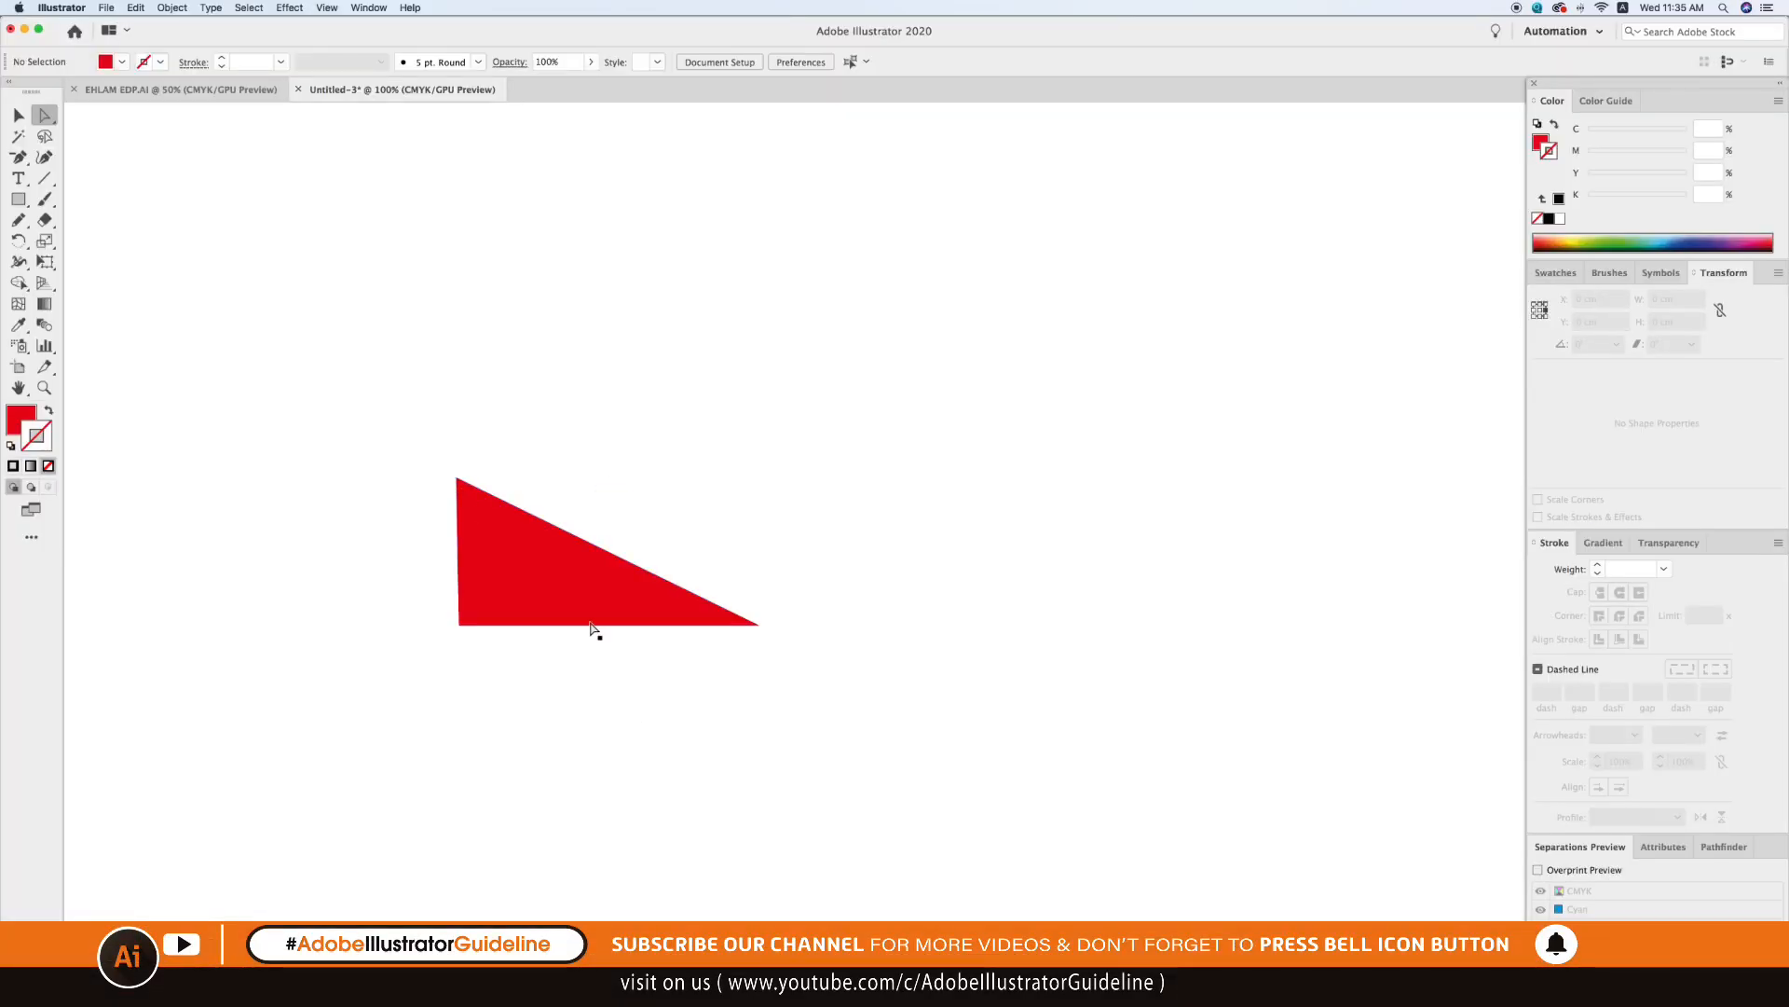
Move the whole reshaped triangle up and to the left, then delete it to empty the canvas.
{"action": "left_click_drag", "start_coordinate": [566, 593], "coordinate": [474, 408]}
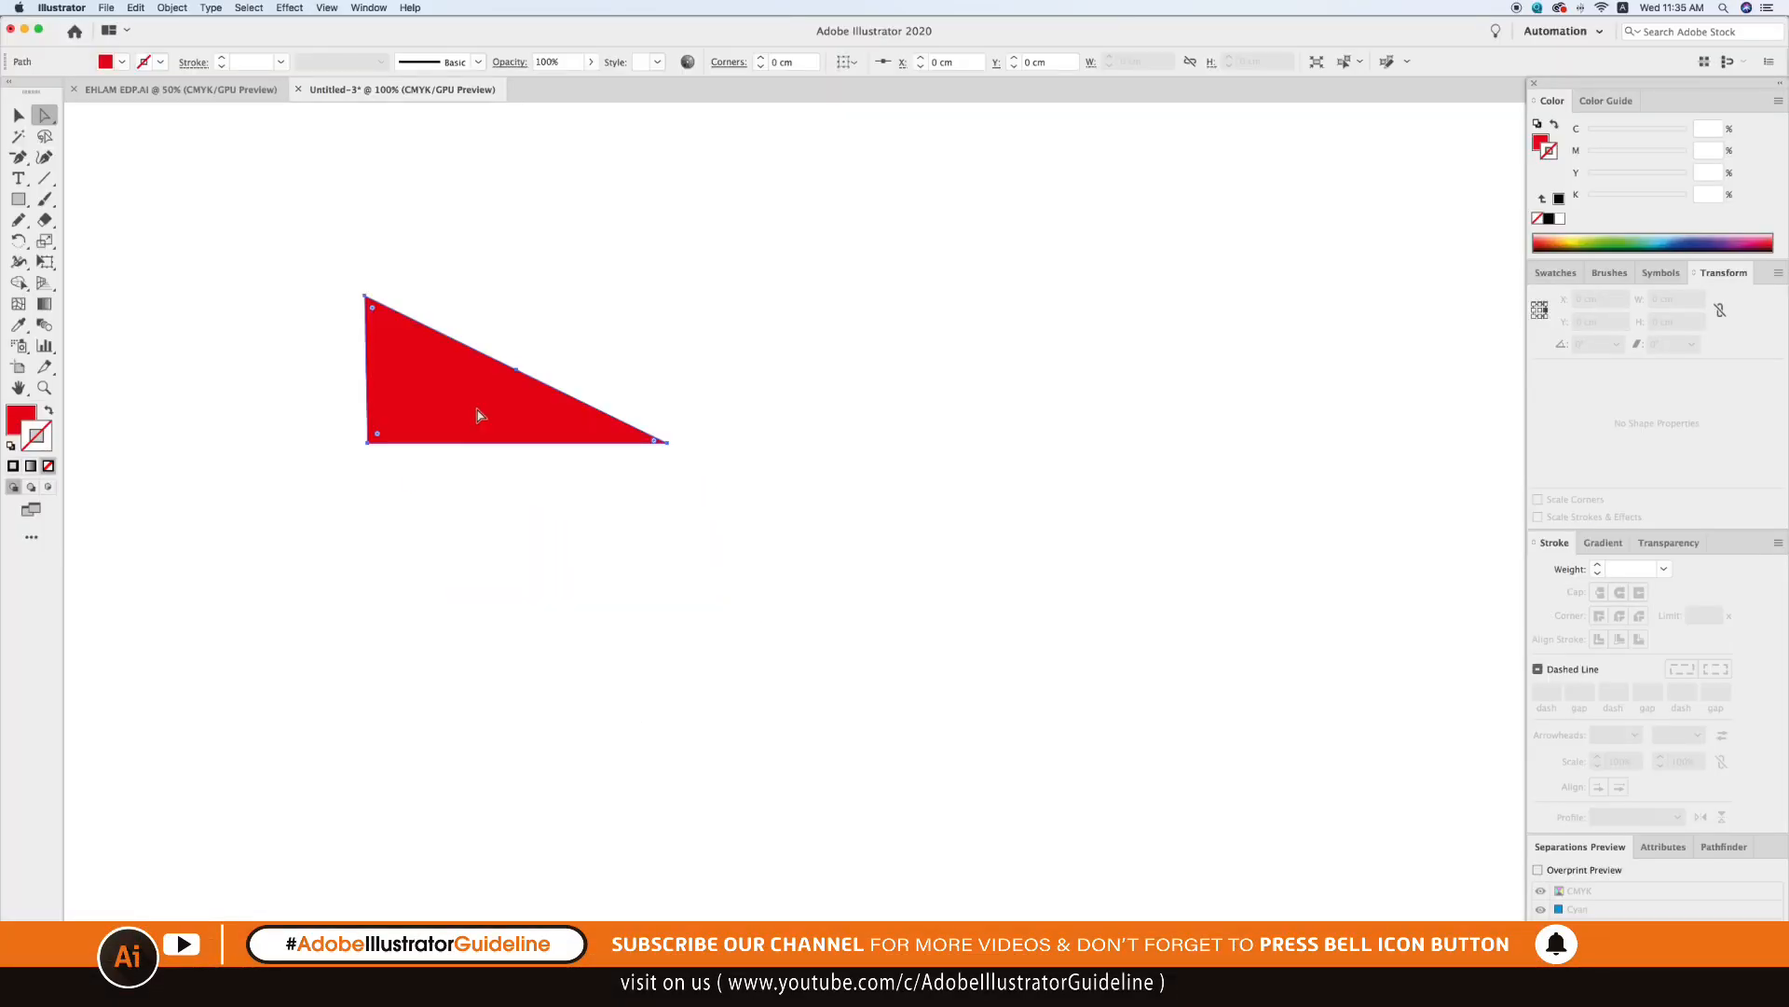
{"action": "key", "text": "v"}
{"action": "key", "text": "super+minus"}
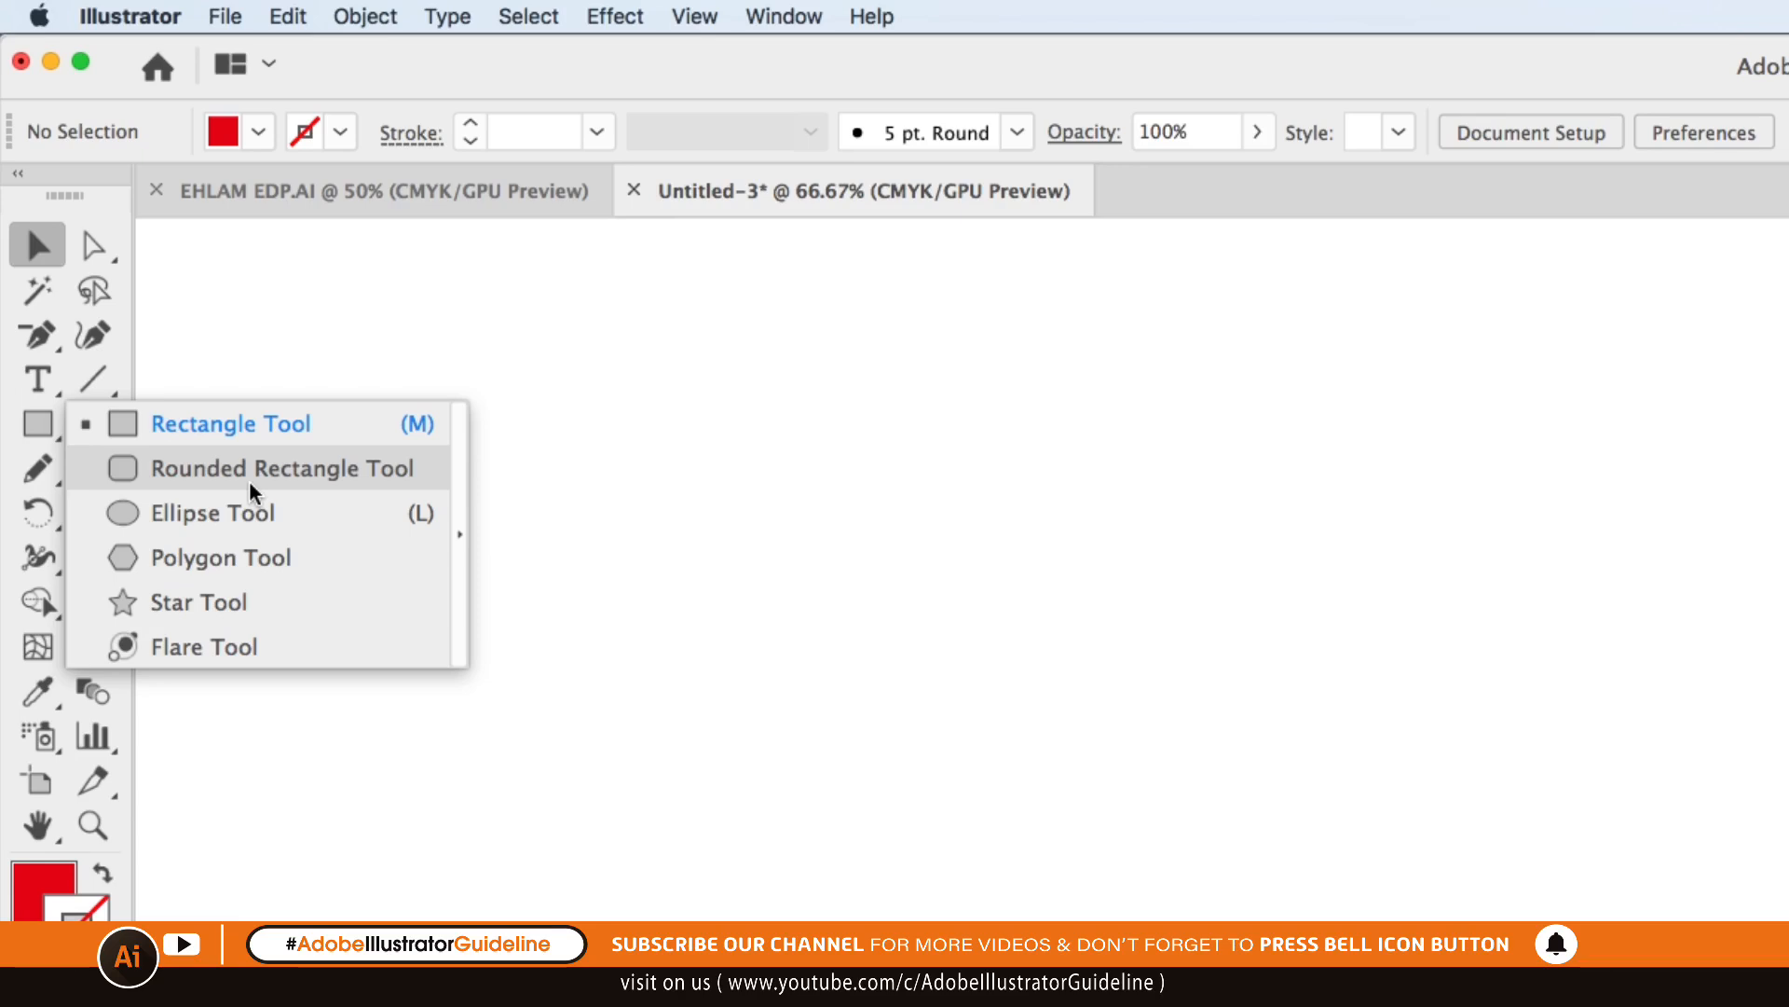
Draw a rounded rectangle about 31.1 cm wide and 18.6 cm high with the Rounded Rectangle tool and deselect it.
{"action": "left_click", "coordinate": [259, 471]}
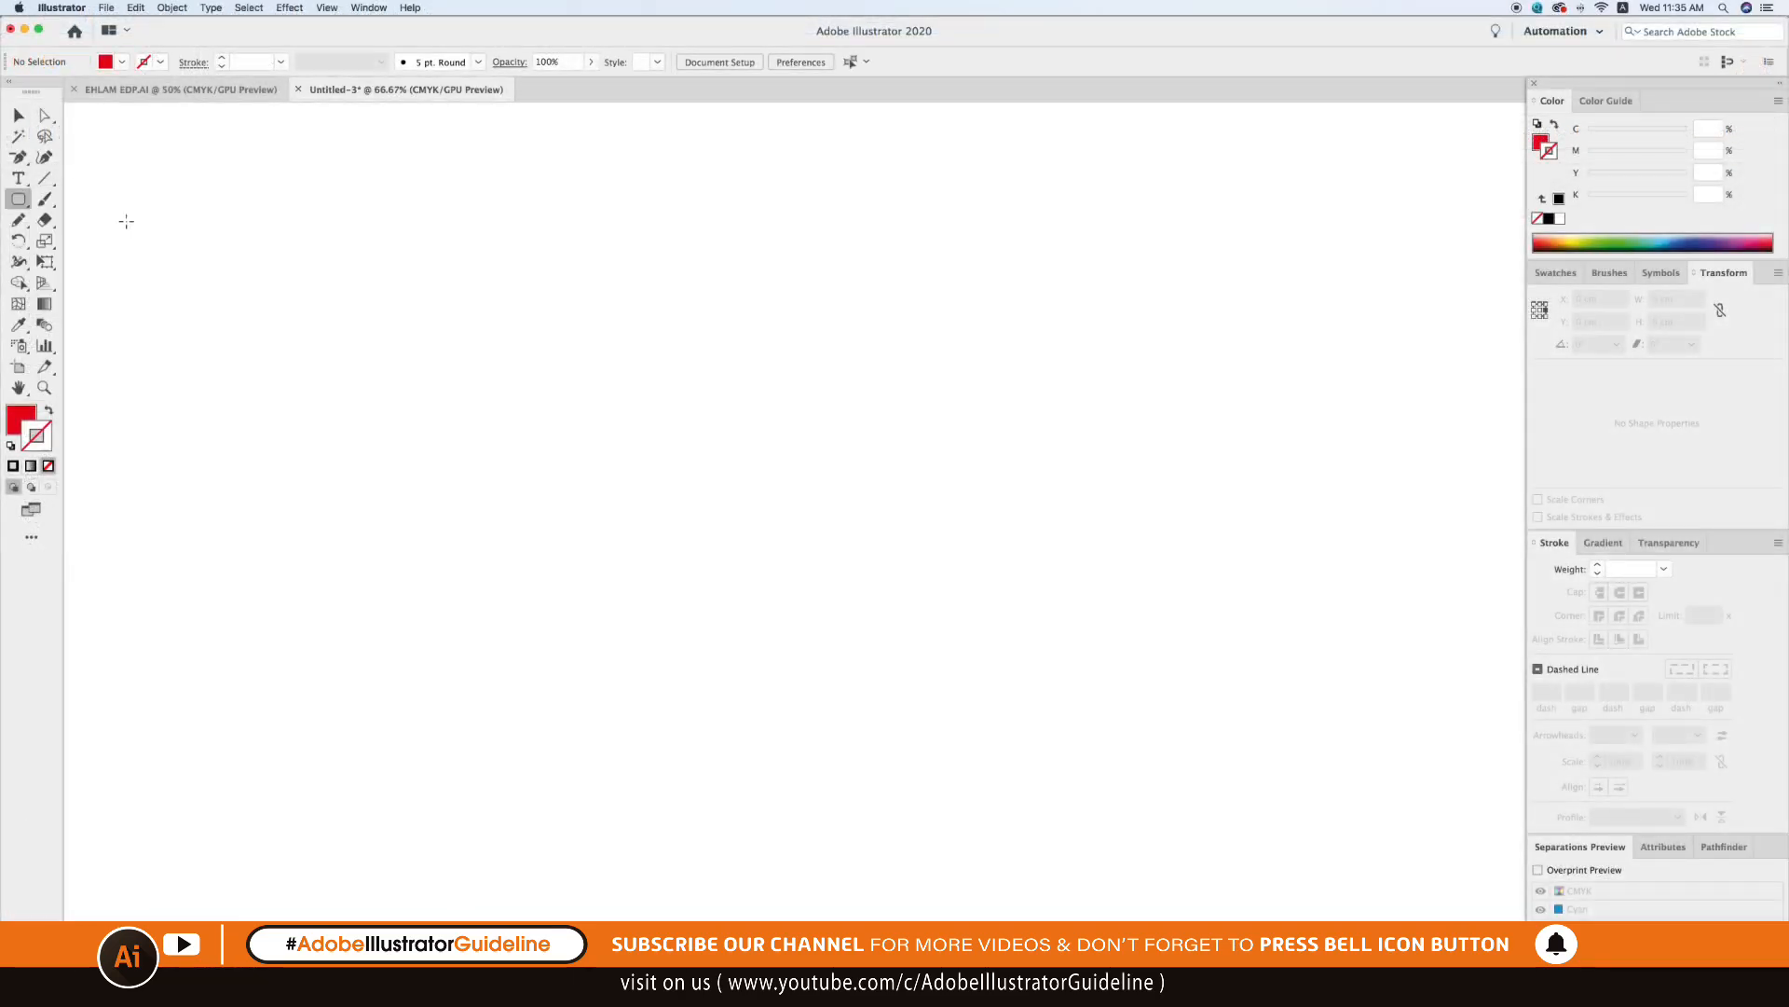
{"action": "left_click_drag", "start_coordinate": [419, 312], "coordinate": [1041, 685]}
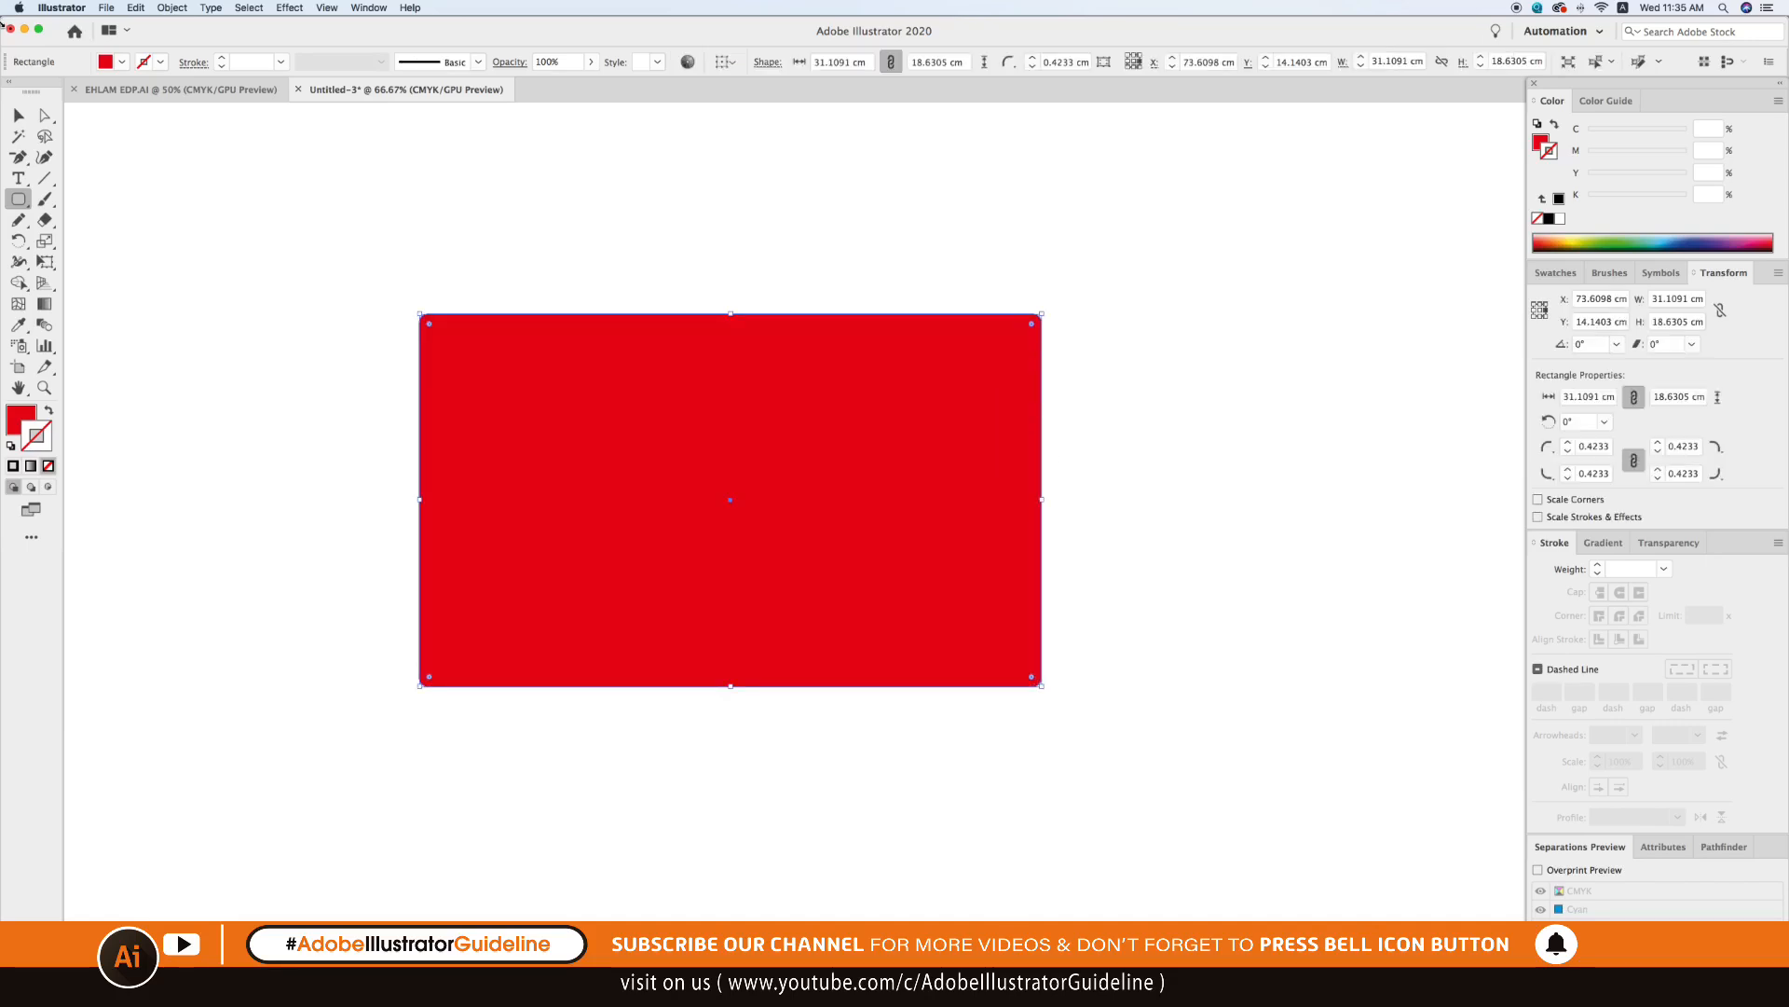
{"action": "left_click", "coordinate": [20, 110]}
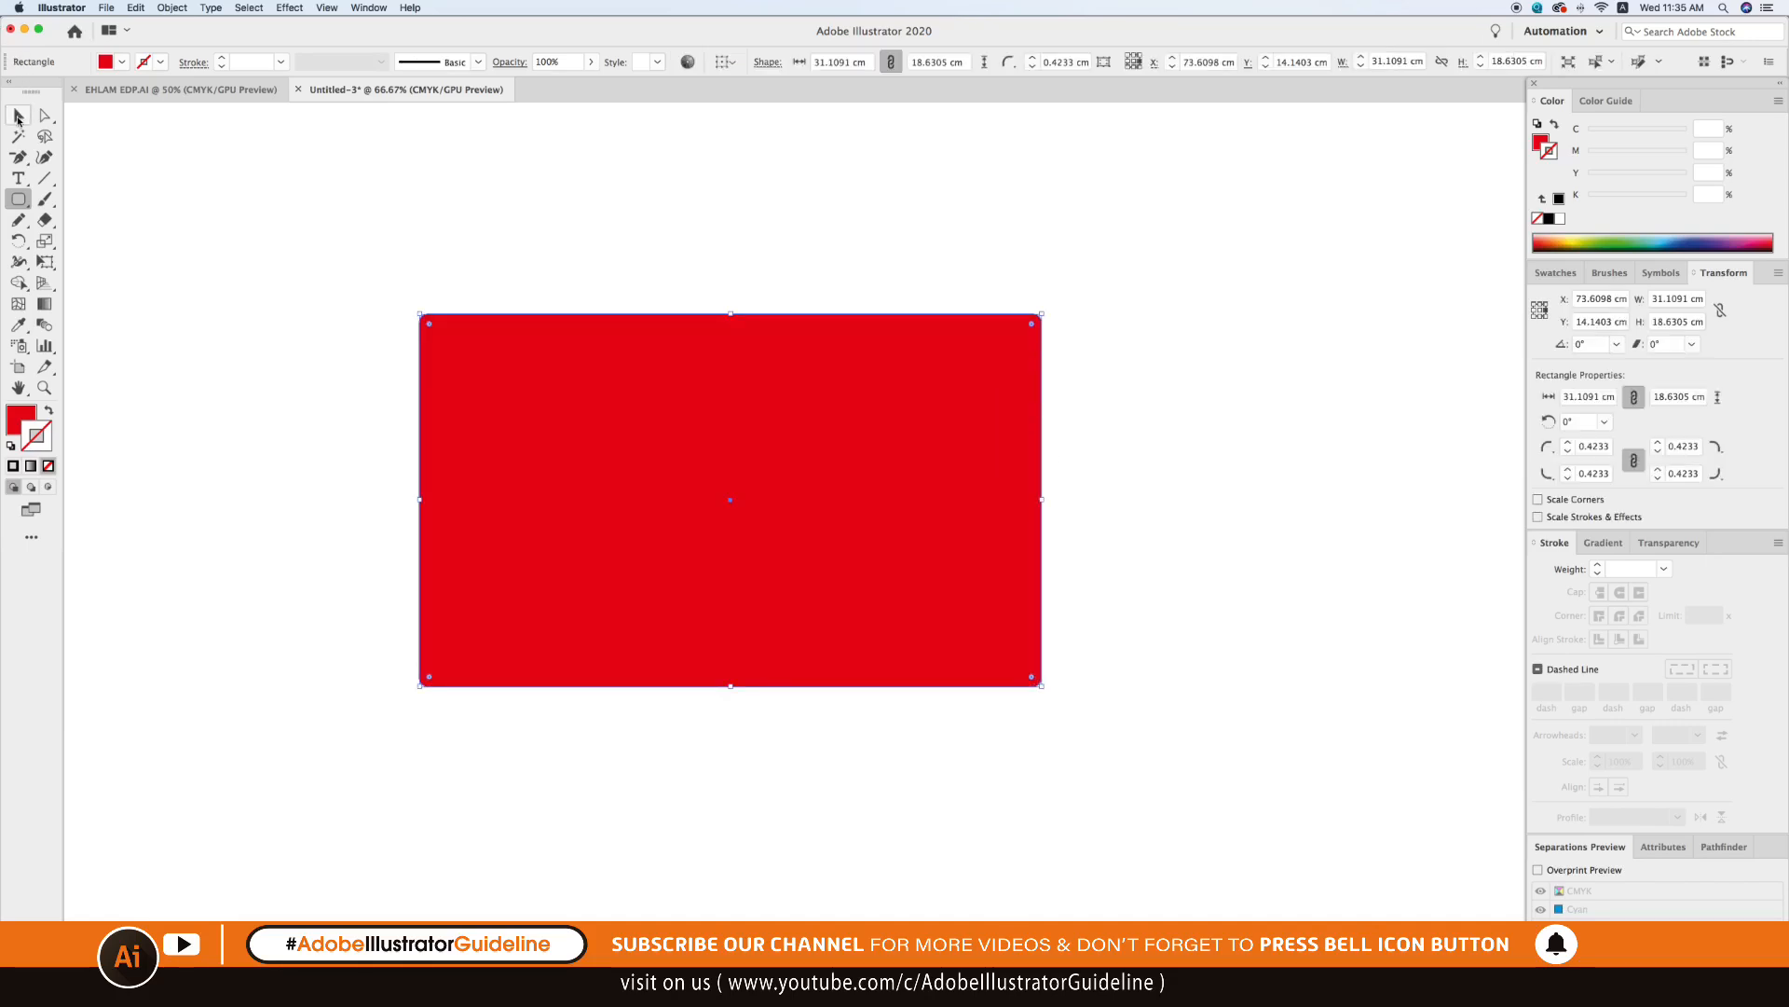
{"action": "left_click", "coordinate": [438, 286]}
Examine the rounded rectangle's upper-left corner up close in Outline view and return to the filled preview.
{"action": "key", "text": "z"}
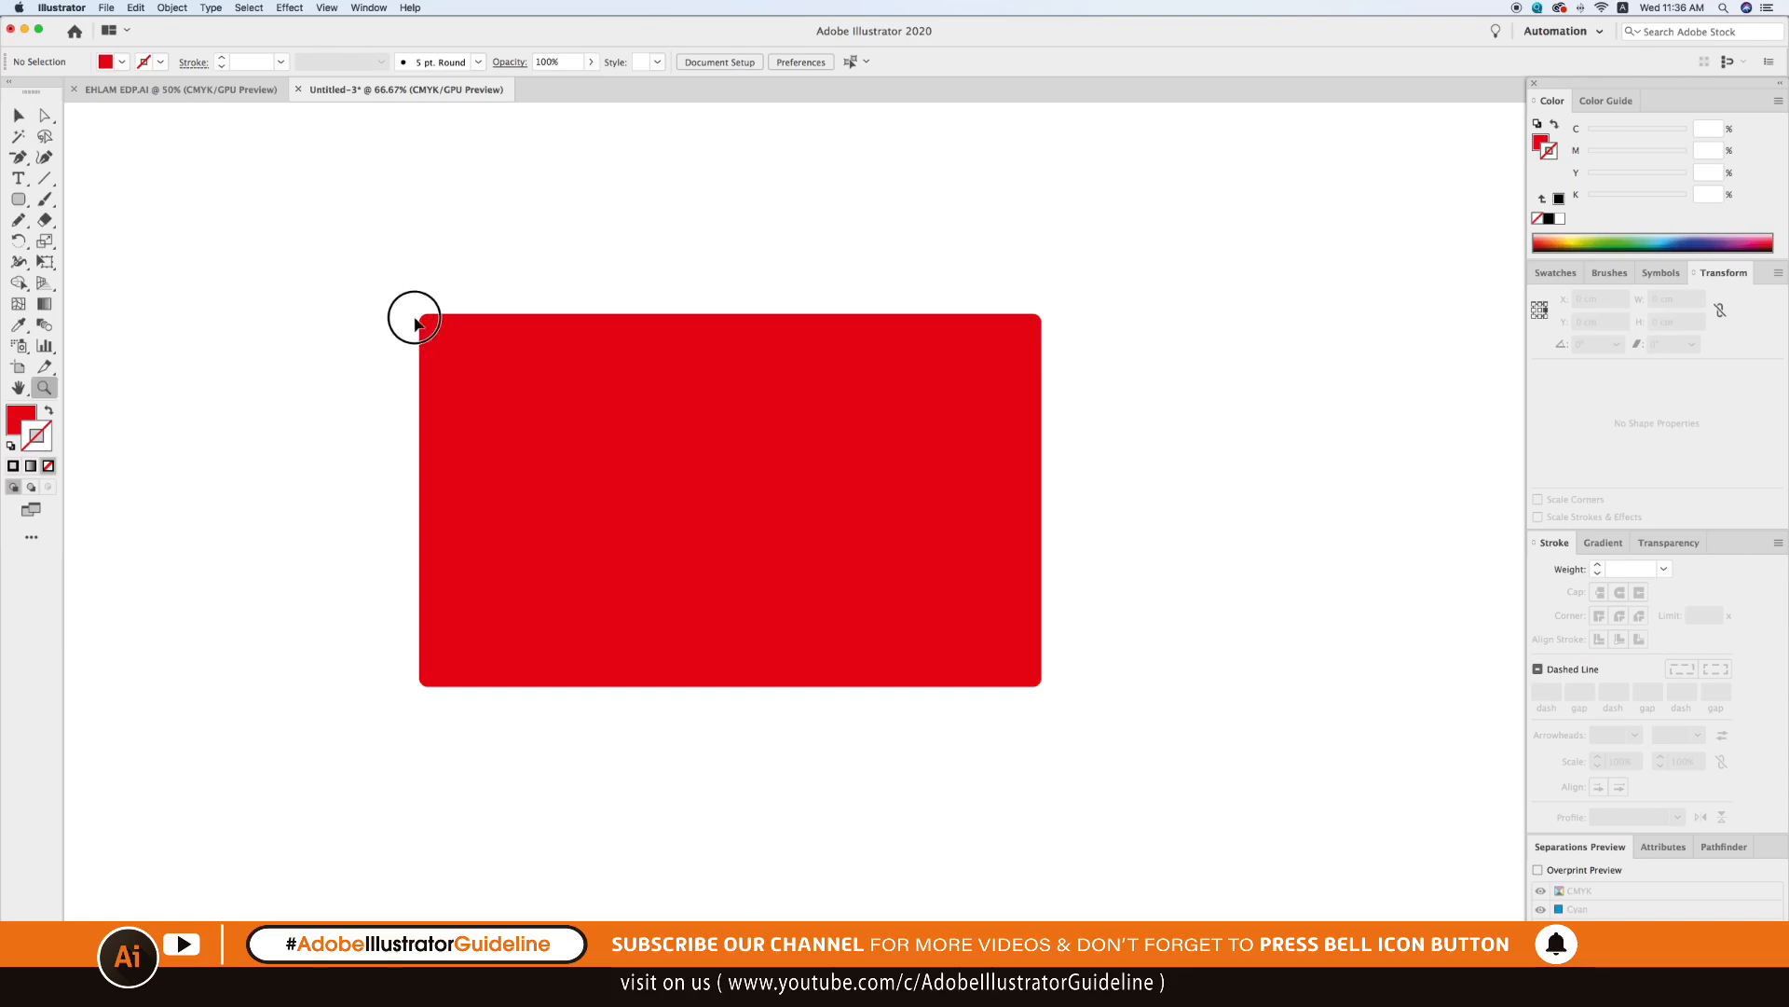
{"action": "left_click_drag", "start_coordinate": [412, 313], "coordinate": [498, 369]}
{"action": "key", "text": "super+y"}
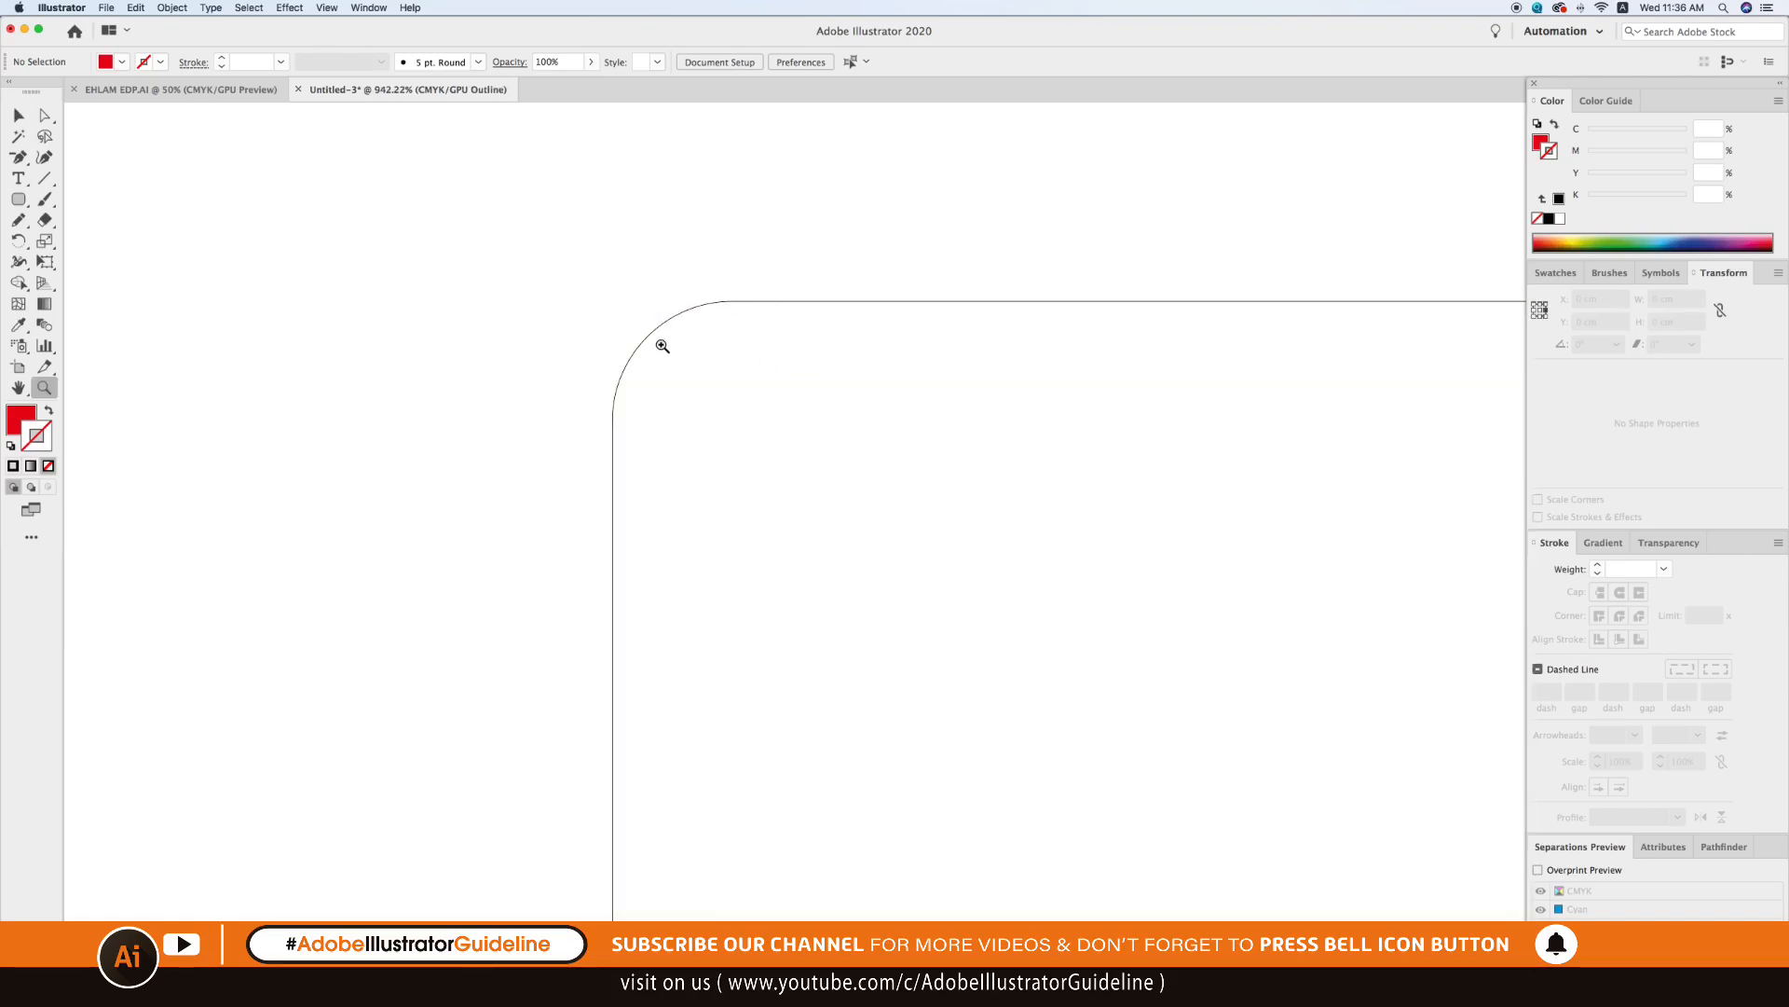
{"action": "key", "text": "super+y"}
{"action": "key", "text": "super+minus"}
{"action": "key", "text": "super+minus"}
{"action": "key", "text": "super+minus"}
{"action": "key", "text": "super+minus"}
{"action": "key", "text": "super+minus"}
{"action": "key", "text": "super+minus"}
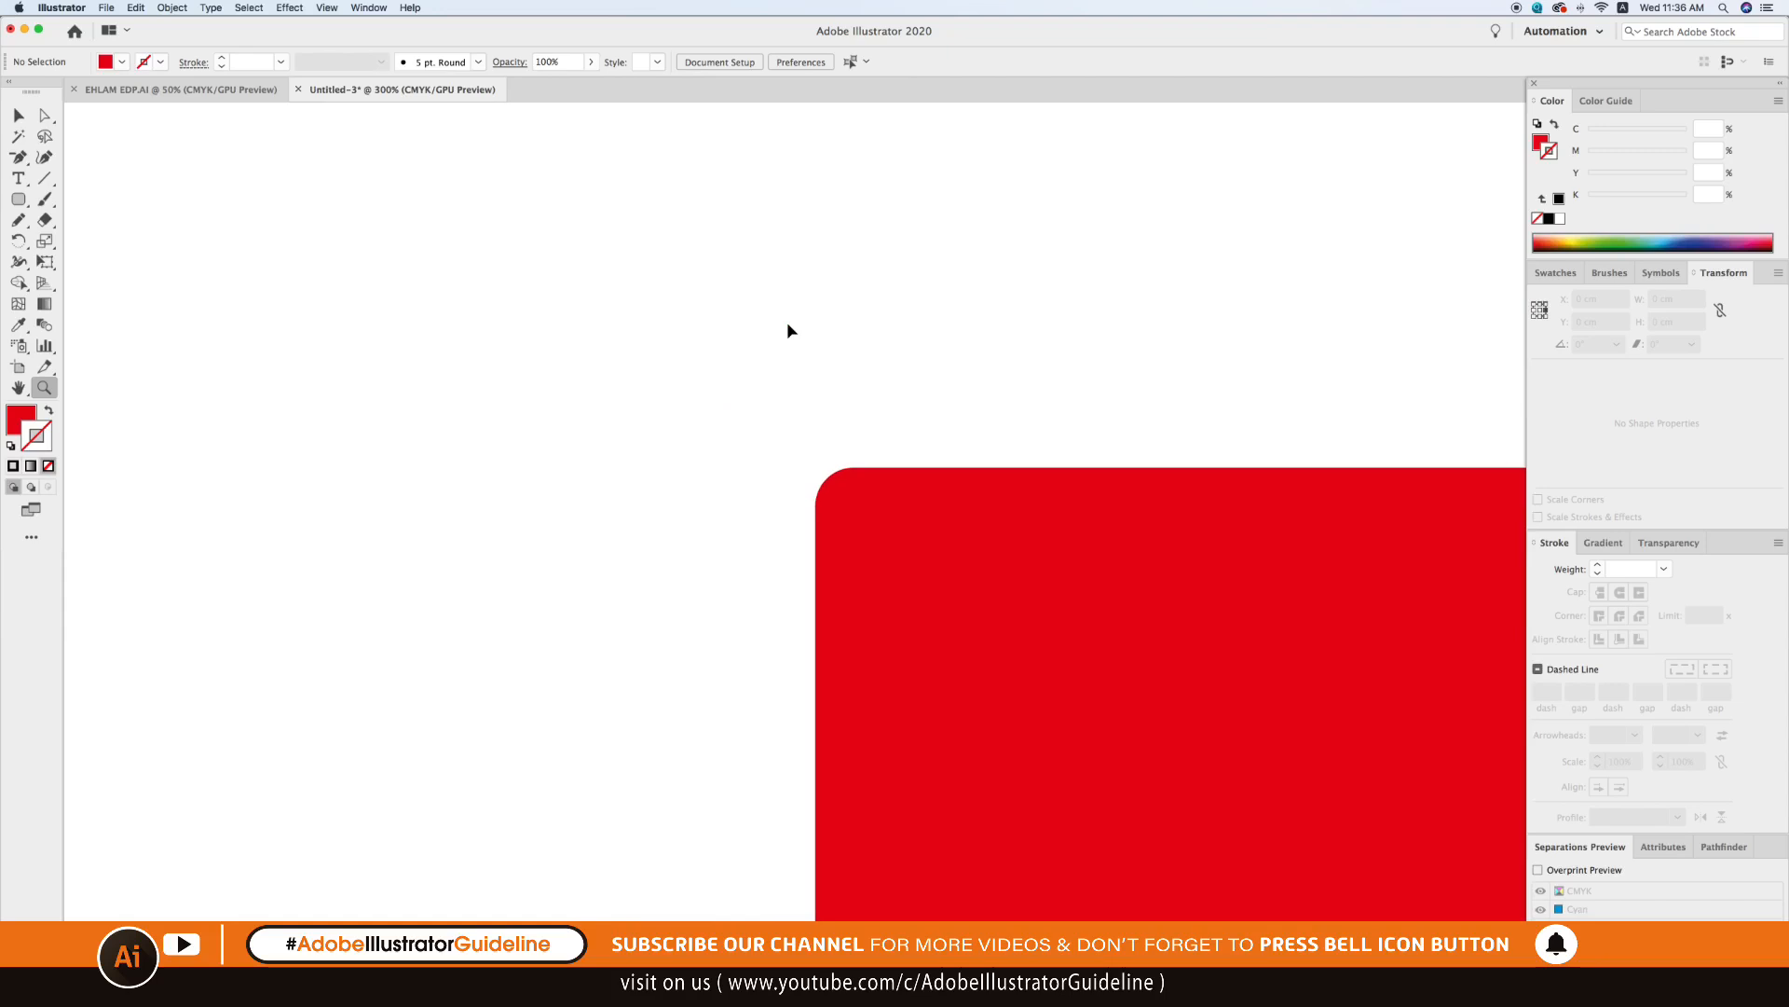
{"action": "key", "text": "super+minus"}
{"action": "key", "text": "super+minus"}
{"action": "key", "text": "v"}
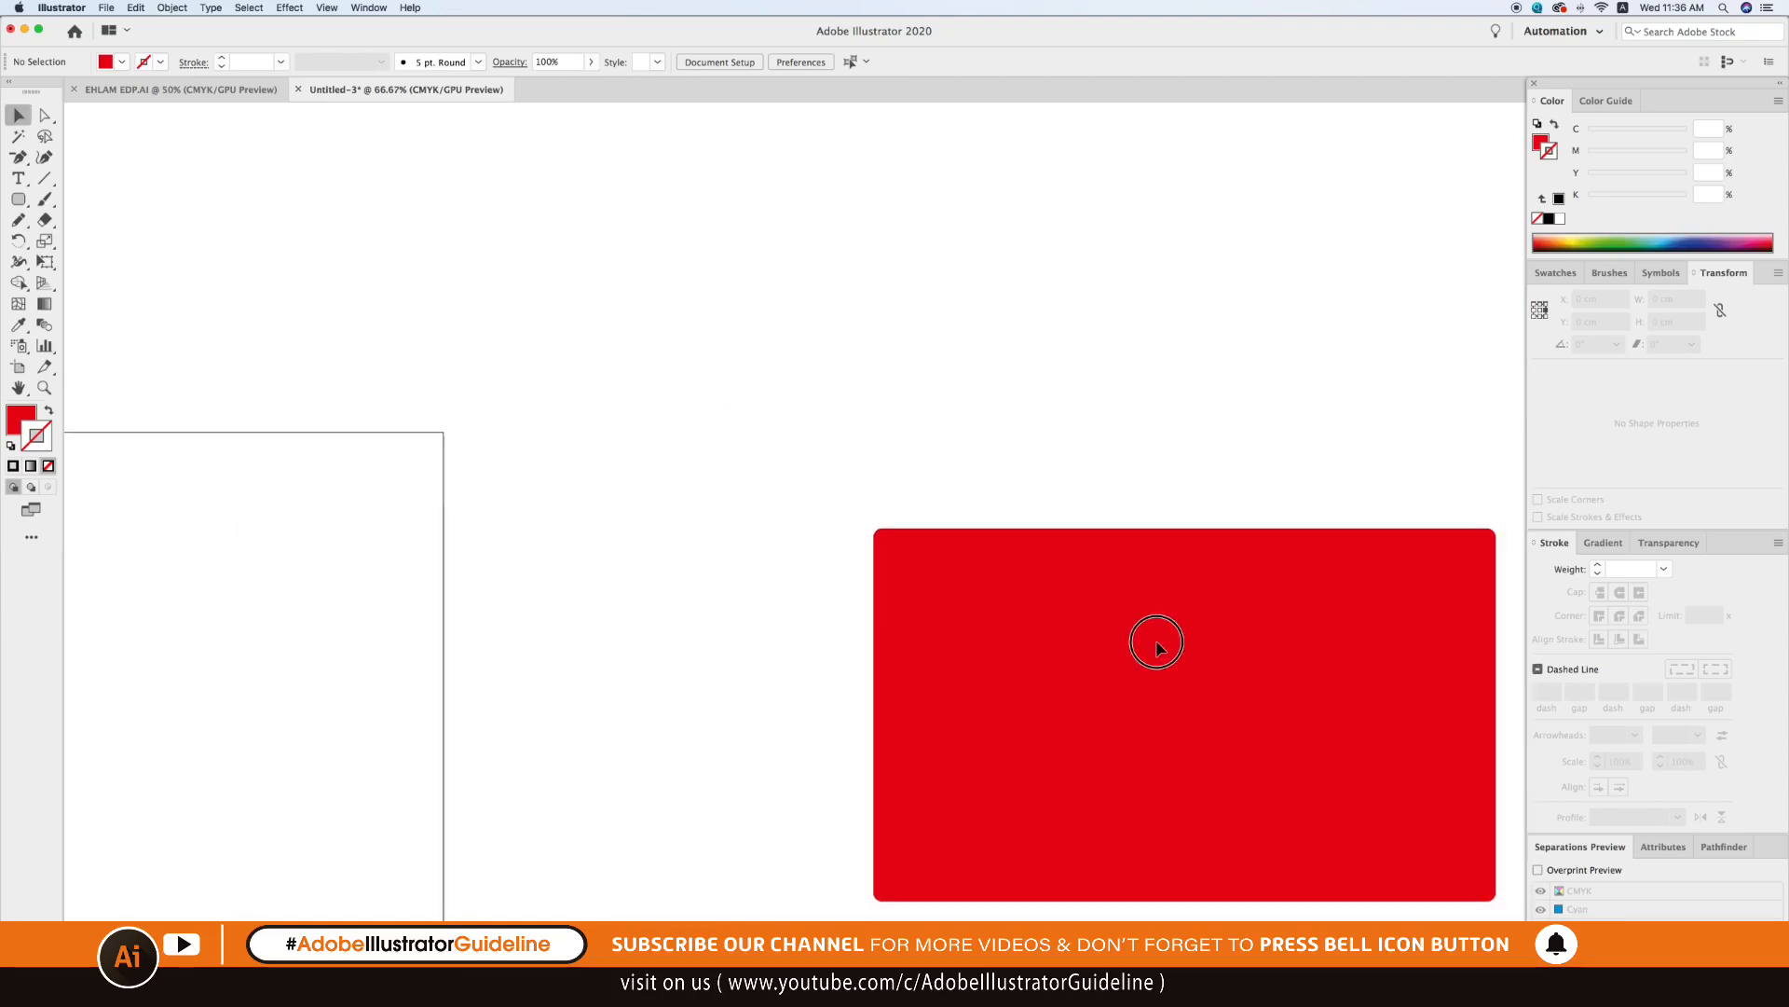
Increase the rounding of all four corners of the rounded rectangle to a radius of about 4.15 cm.
{"action": "left_click_drag", "start_coordinate": [1187, 639], "coordinate": [599, 389]}
{"action": "left_click", "coordinate": [611, 407]}
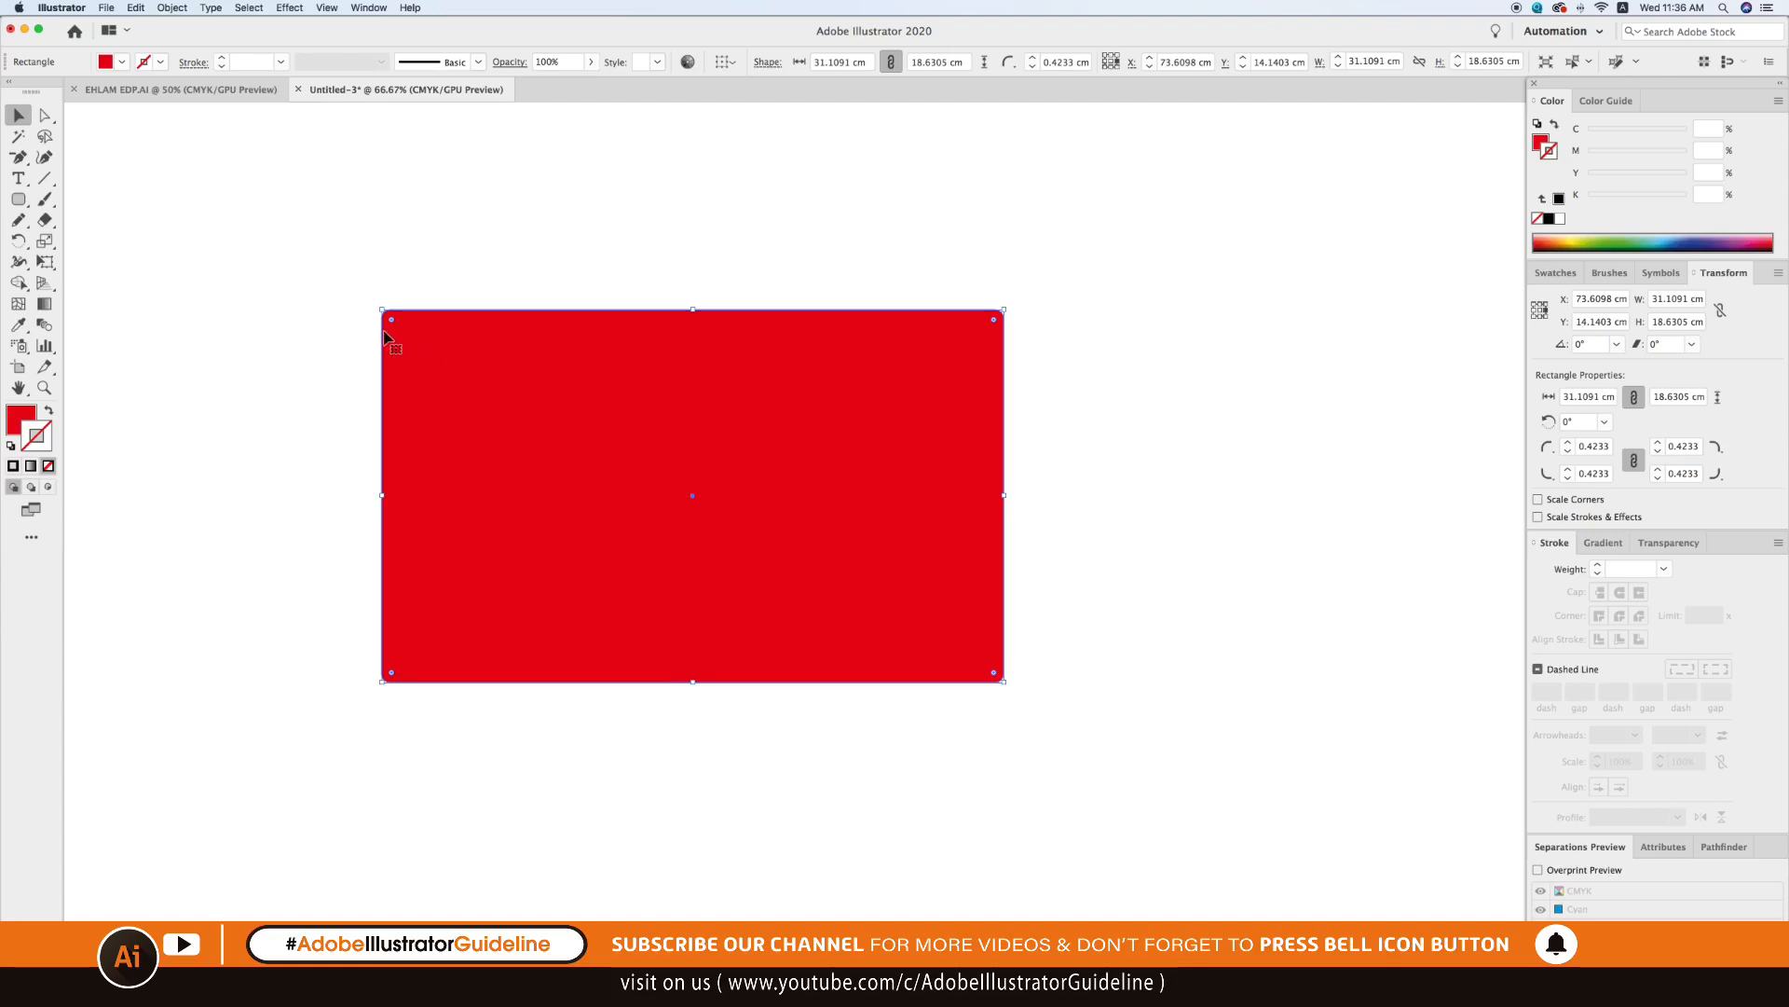
{"action": "left_click", "coordinate": [45, 116]}
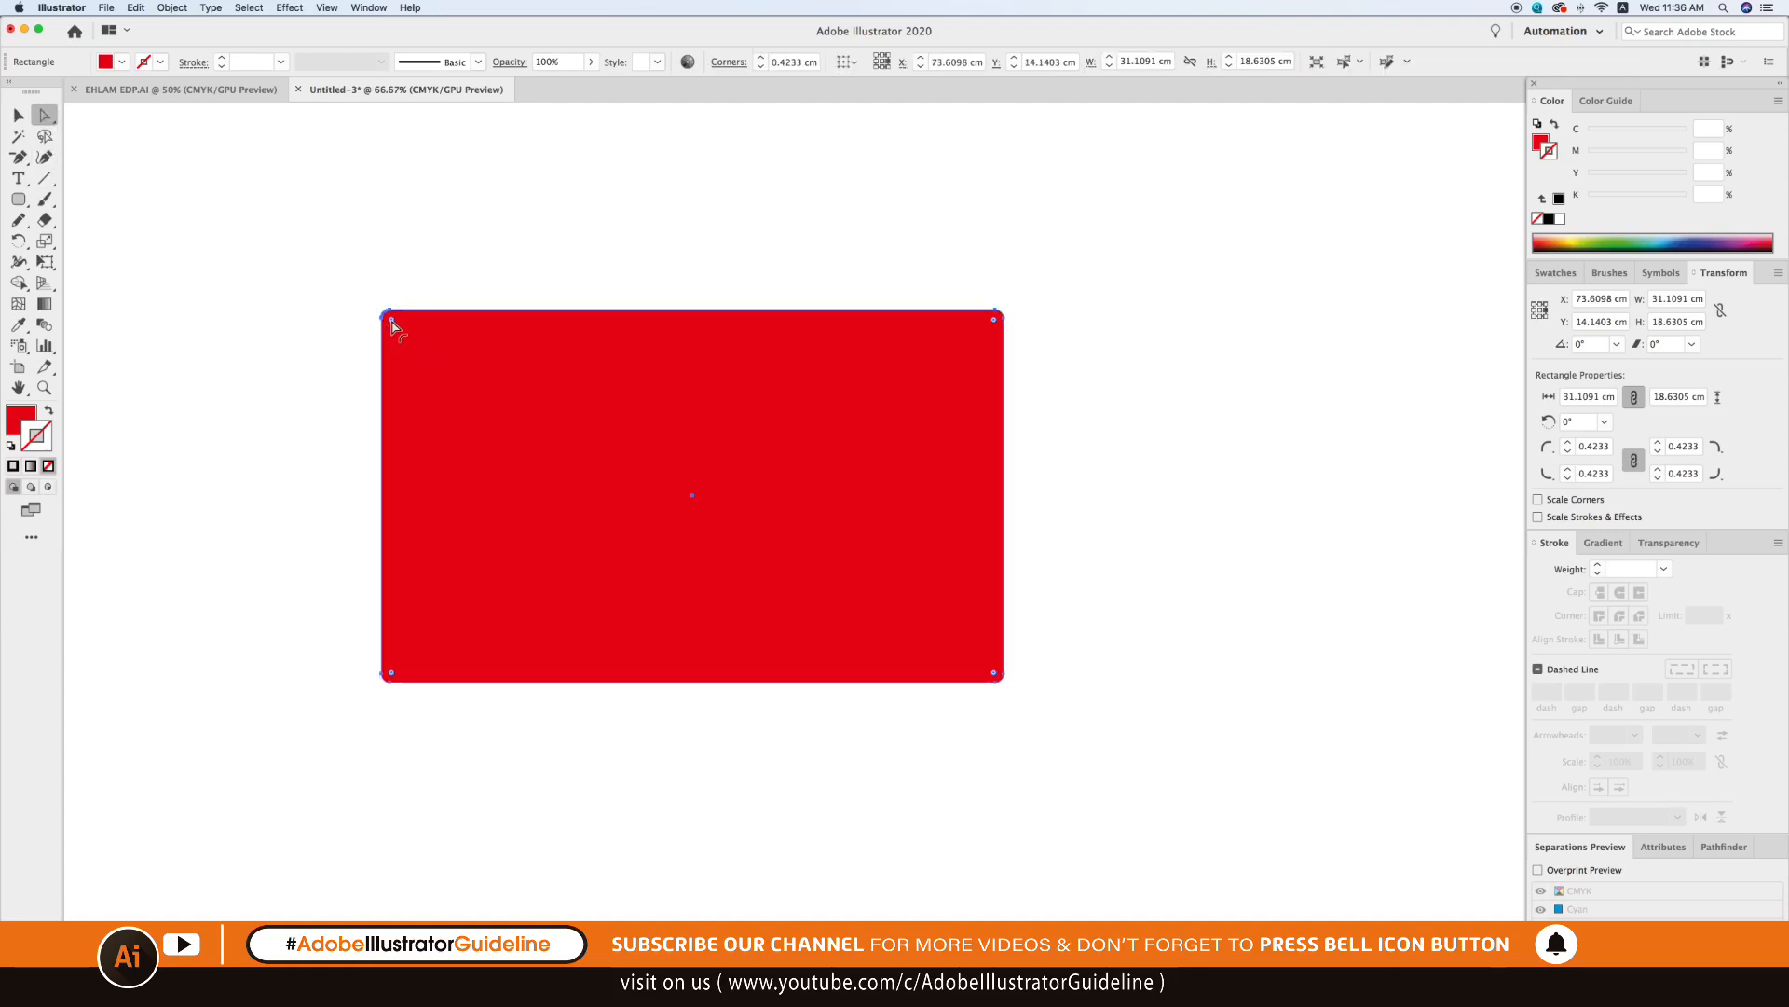
{"action": "left_click_drag", "start_coordinate": [392, 322], "coordinate": [439, 416]}
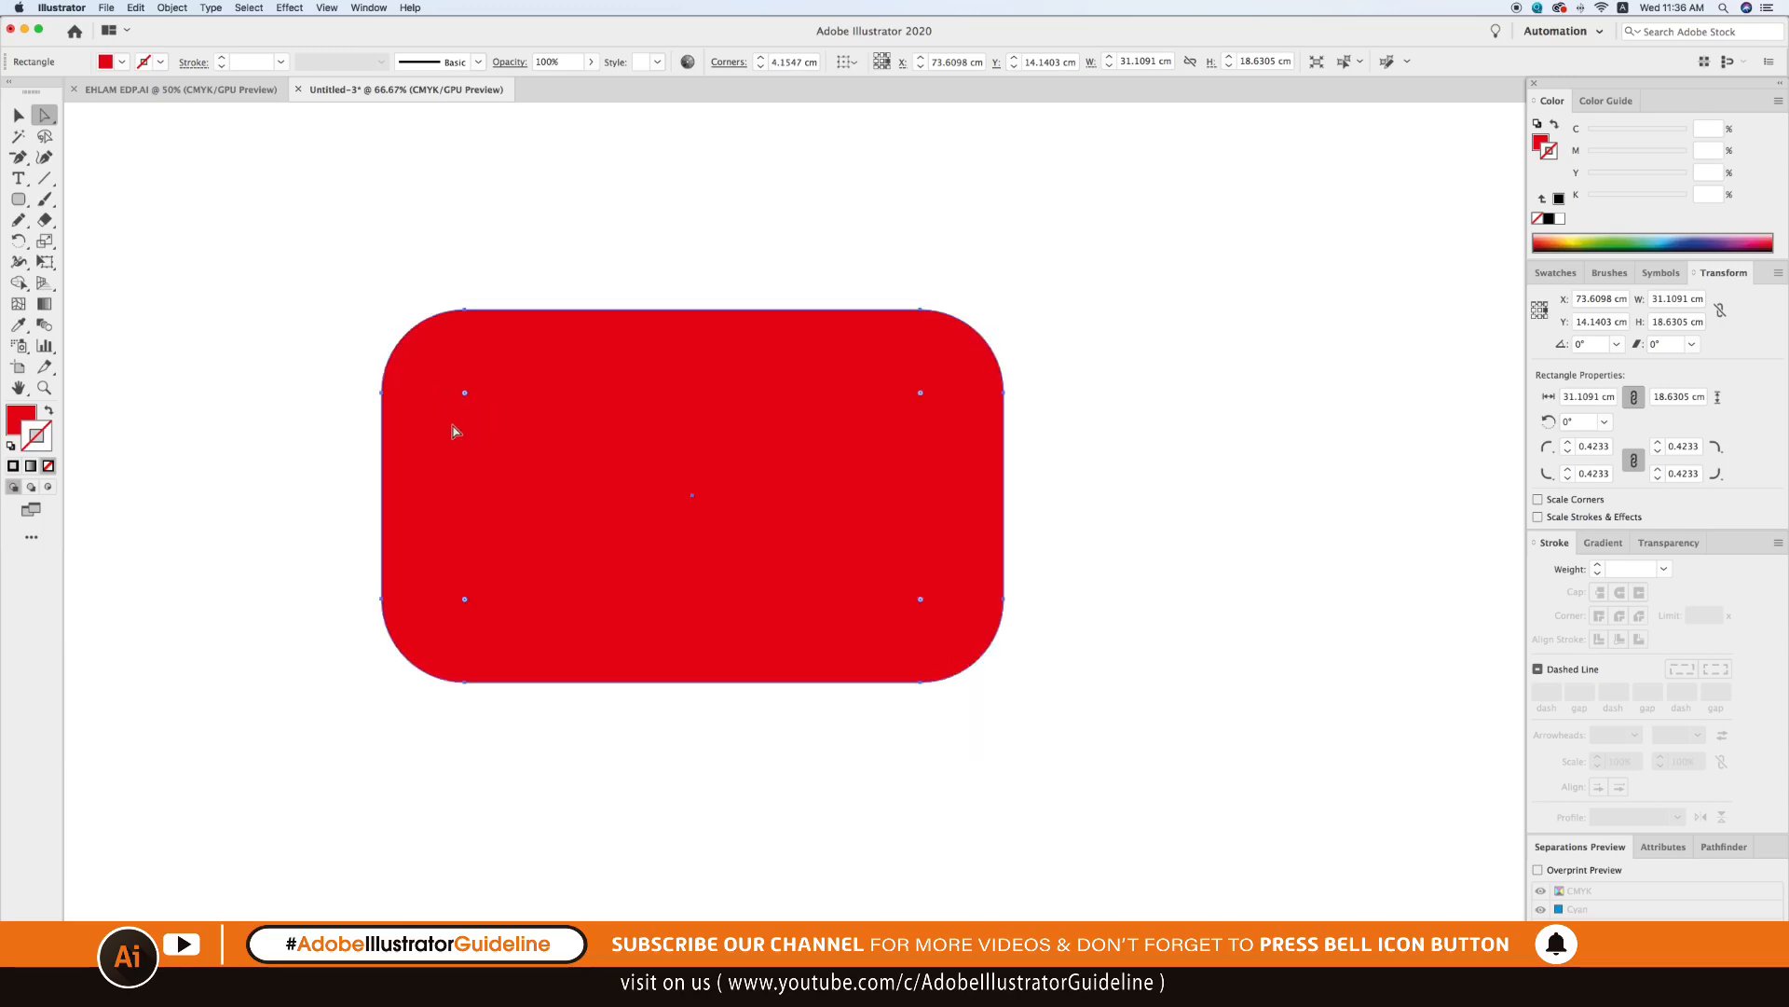
{"action": "key", "text": "v"}
{"action": "left_click", "coordinate": [327, 401]}
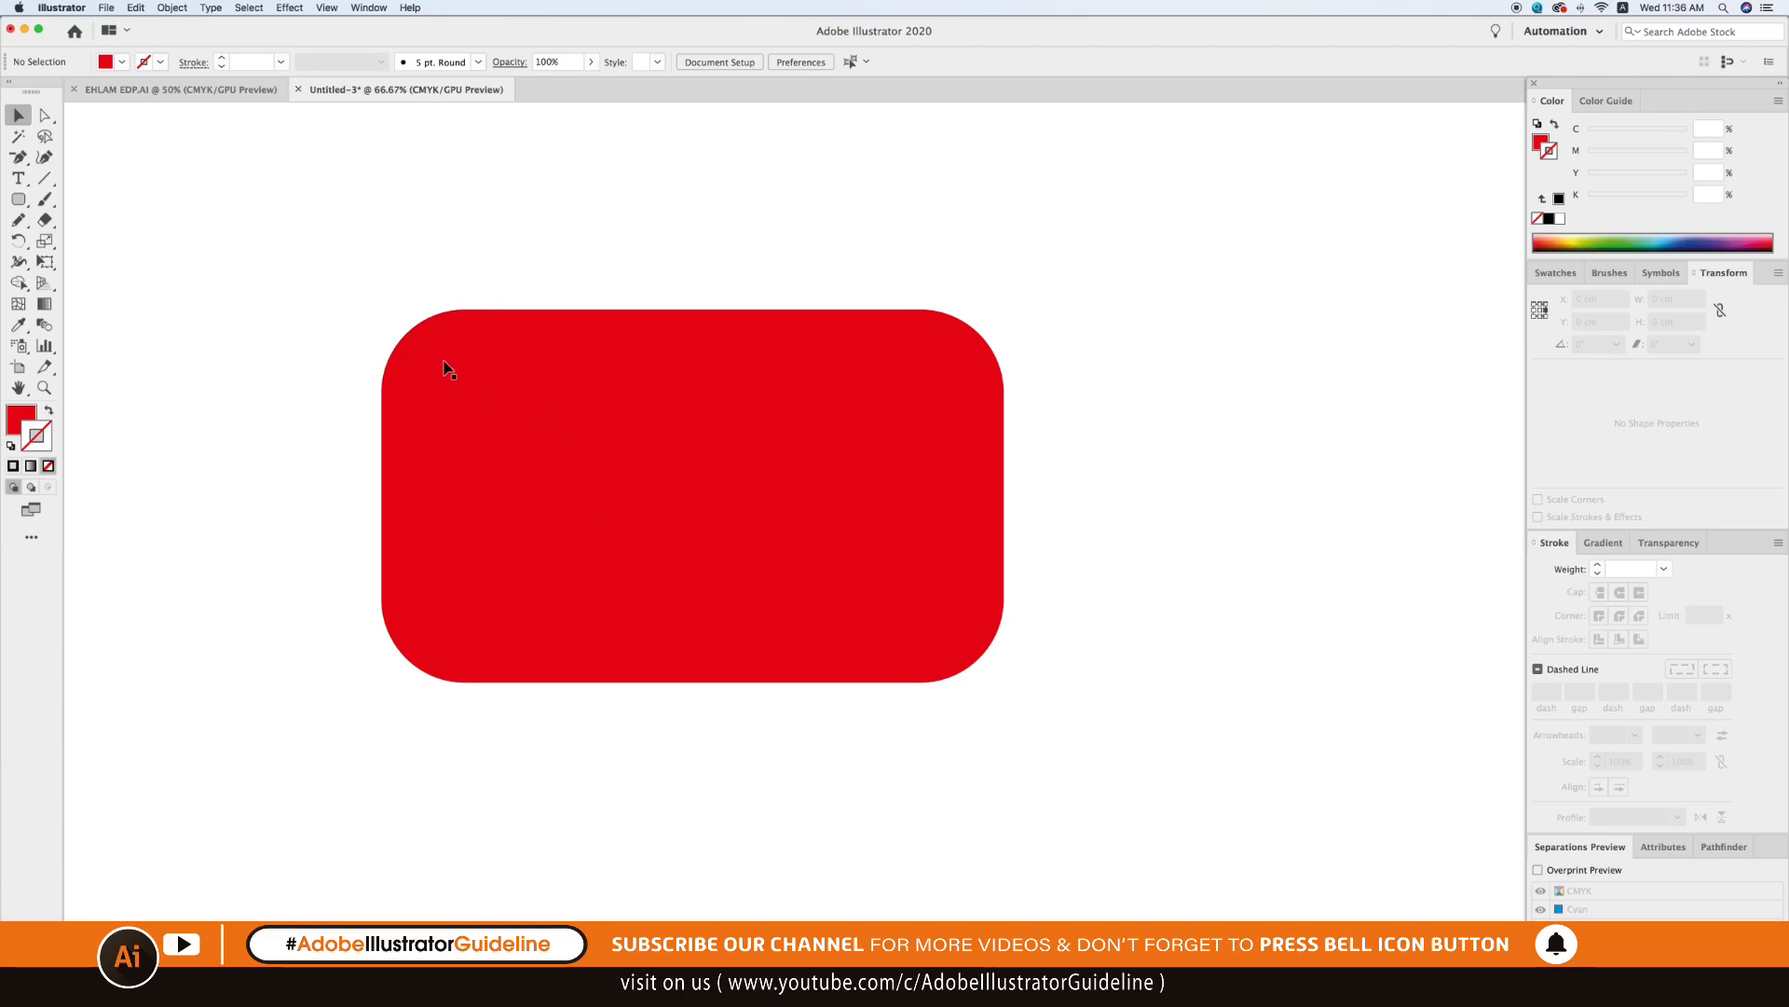
Draw a sharp-cornered rectangle about 24.3 cm wide and 18.4 cm high to the right of the rounded rectangle.
{"action": "left_click", "coordinate": [560, 463]}
{"action": "left_click_drag", "start_coordinate": [599, 471], "coordinate": [367, 466]}
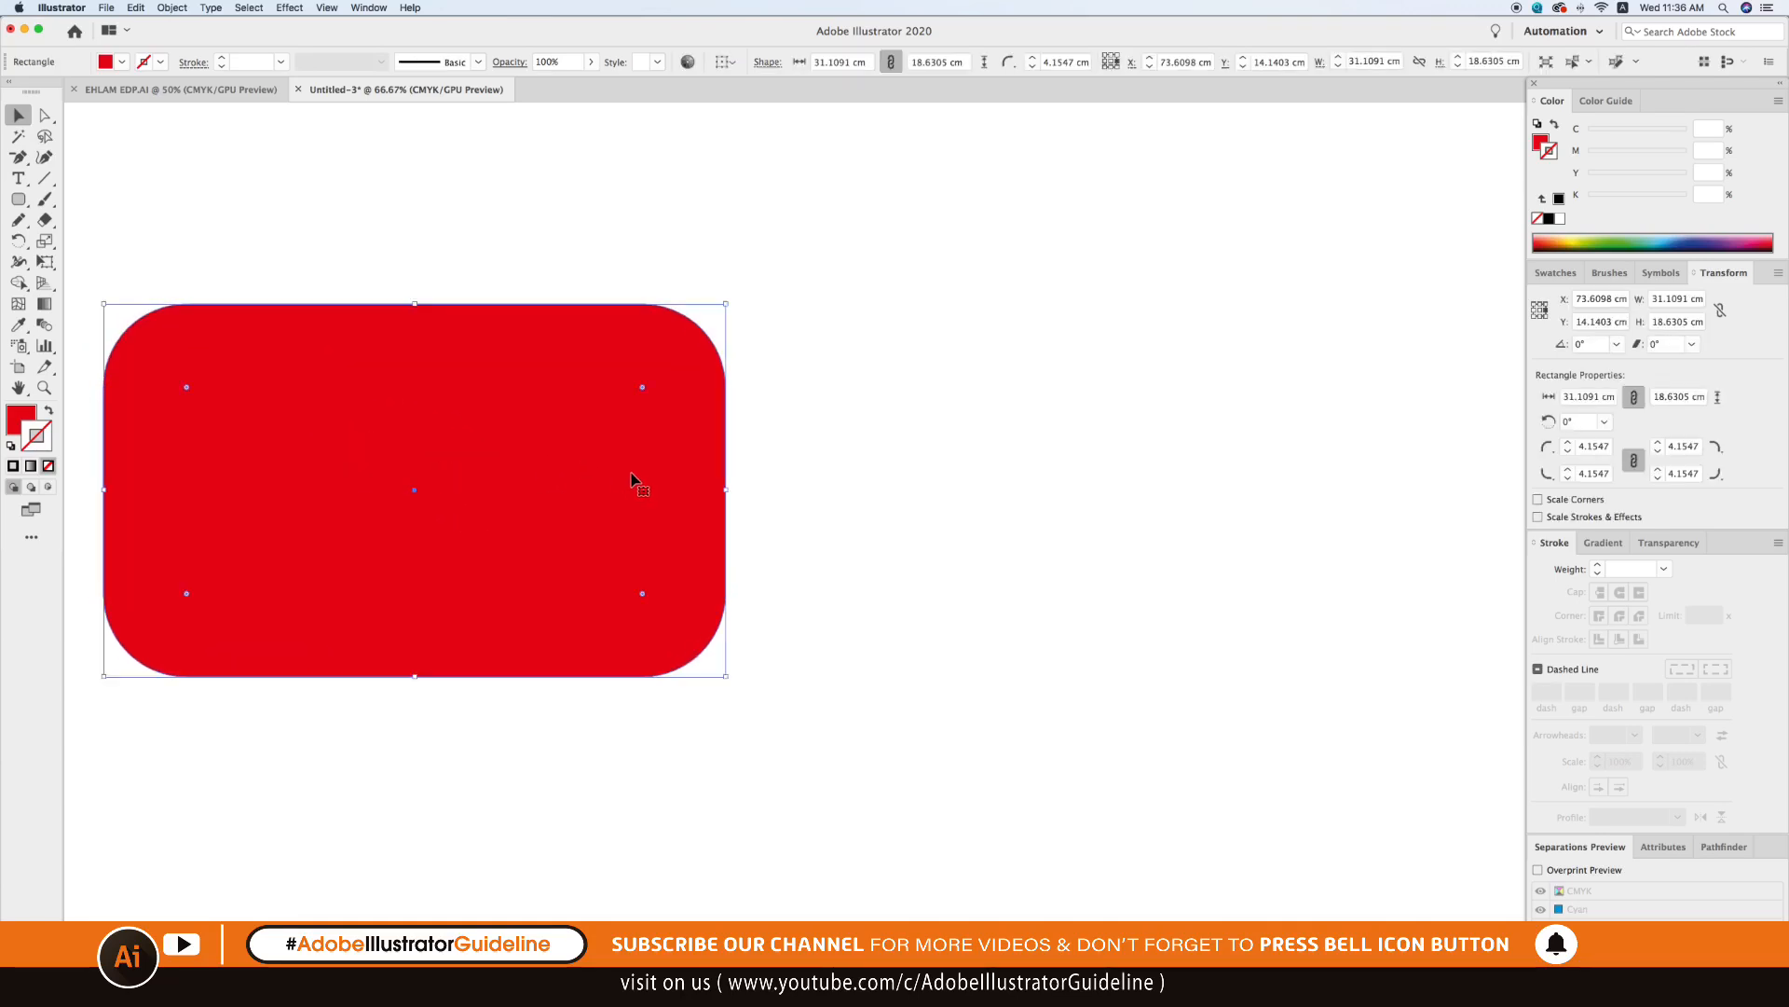
{"action": "left_click", "coordinate": [16, 197]}
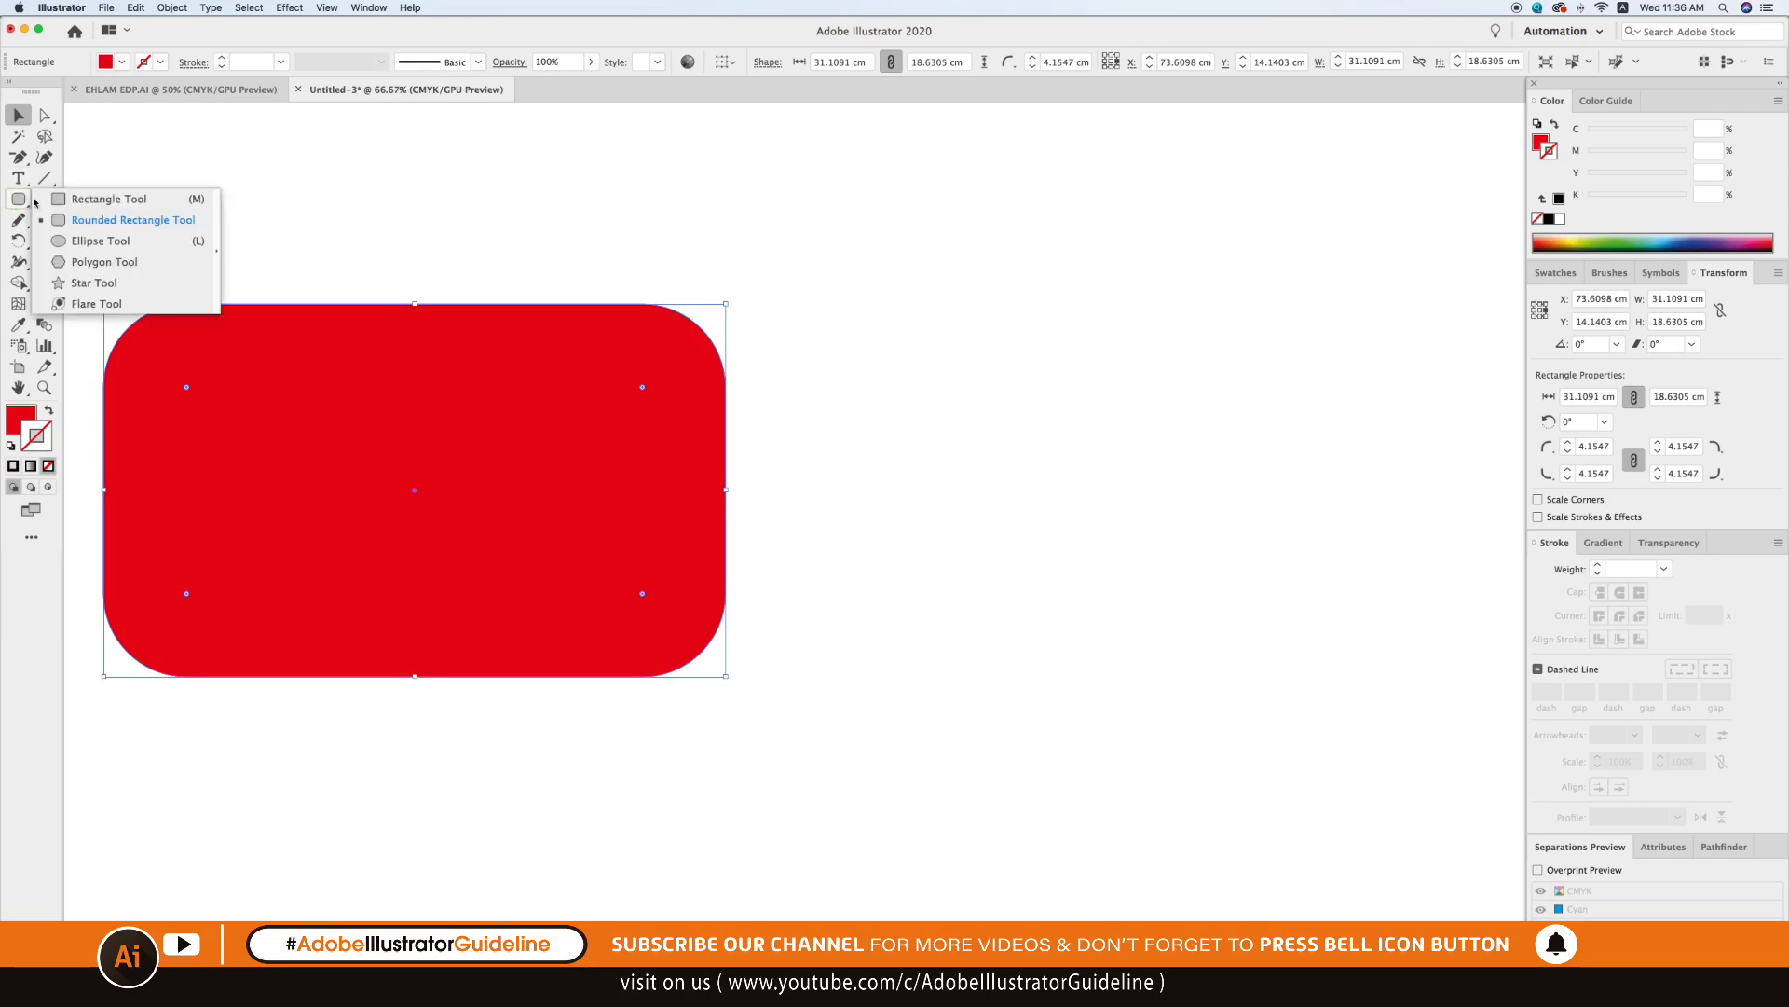
{"action": "left_click", "coordinate": [109, 199]}
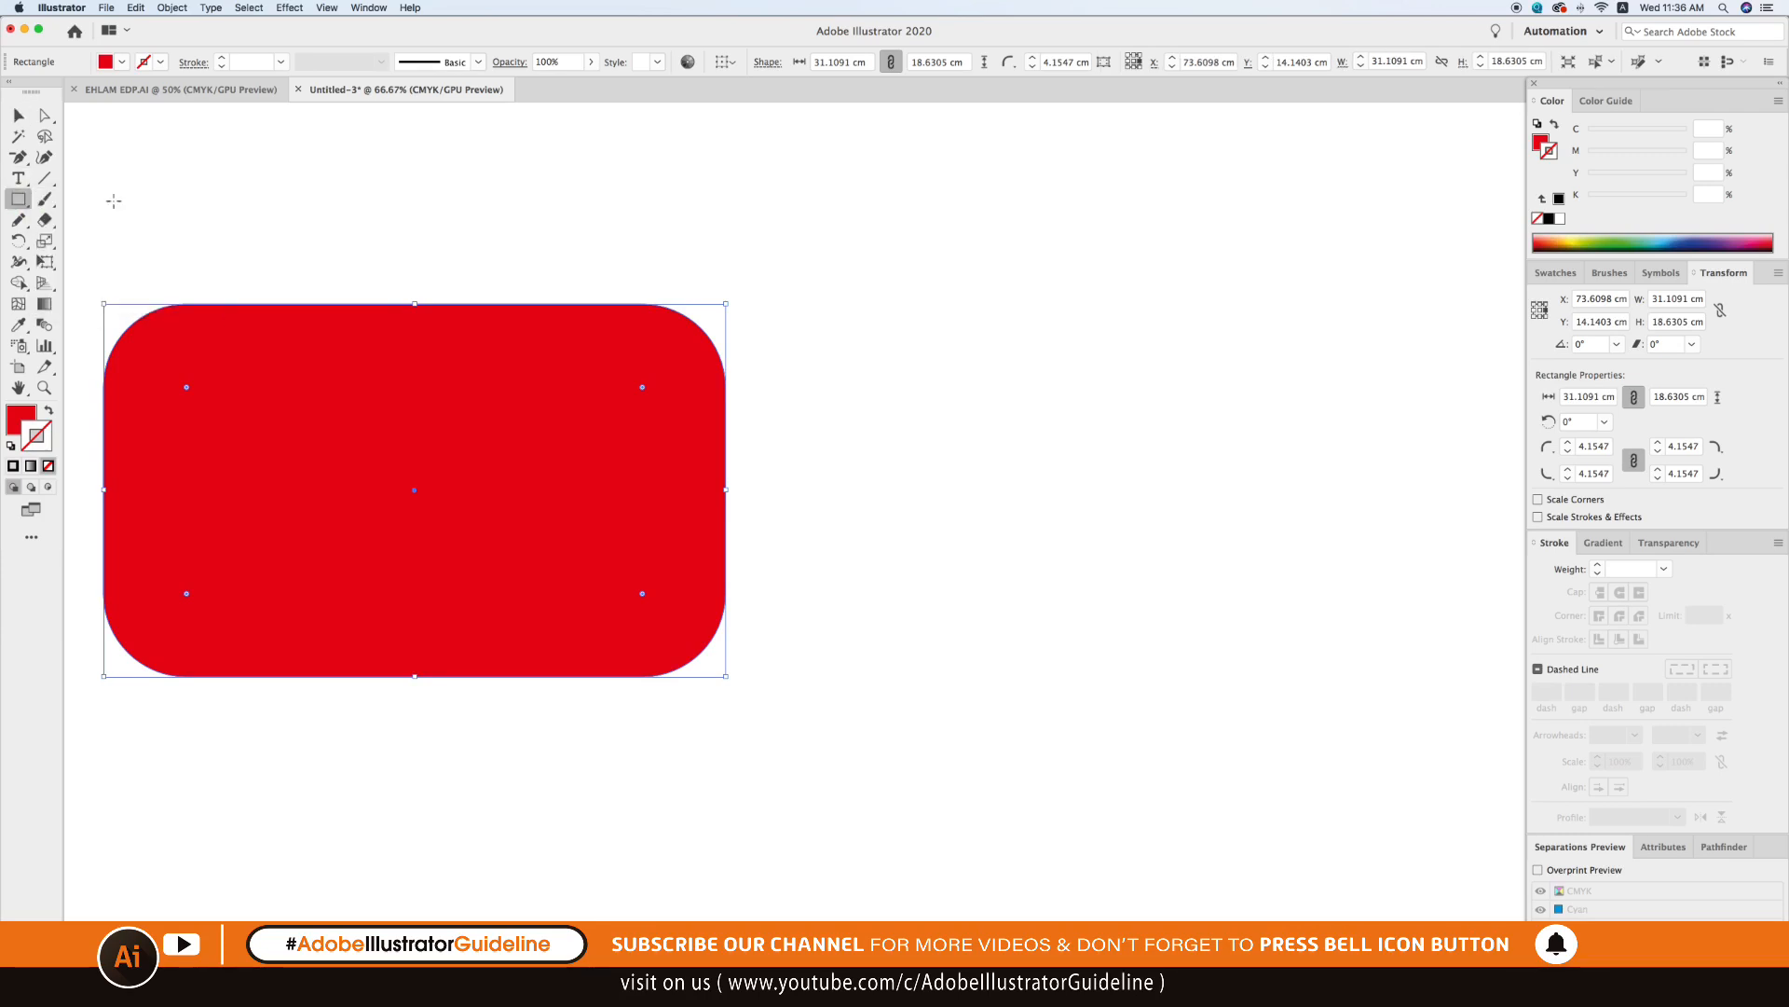
{"action": "left_click_drag", "start_coordinate": [838, 319], "coordinate": [1324, 685]}
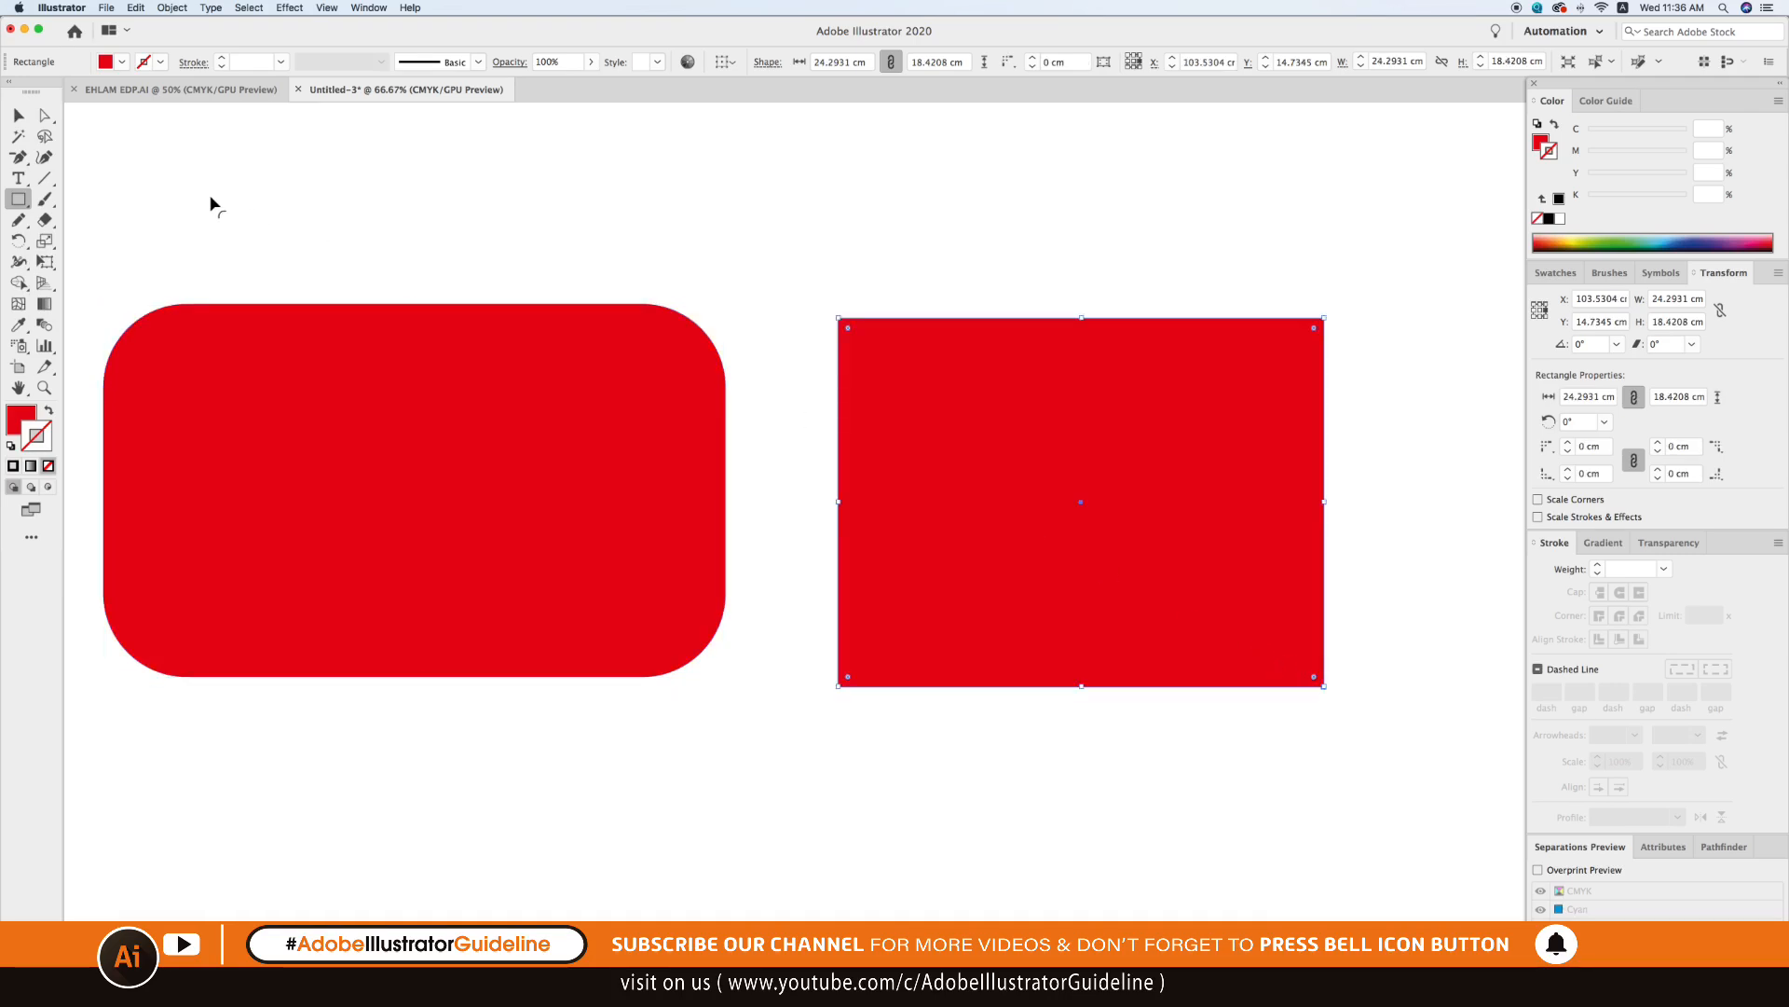
Round all four corners of the new rectangle strongly with its corner widgets, using the Direct Selection tool.
{"action": "left_click", "coordinate": [46, 120]}
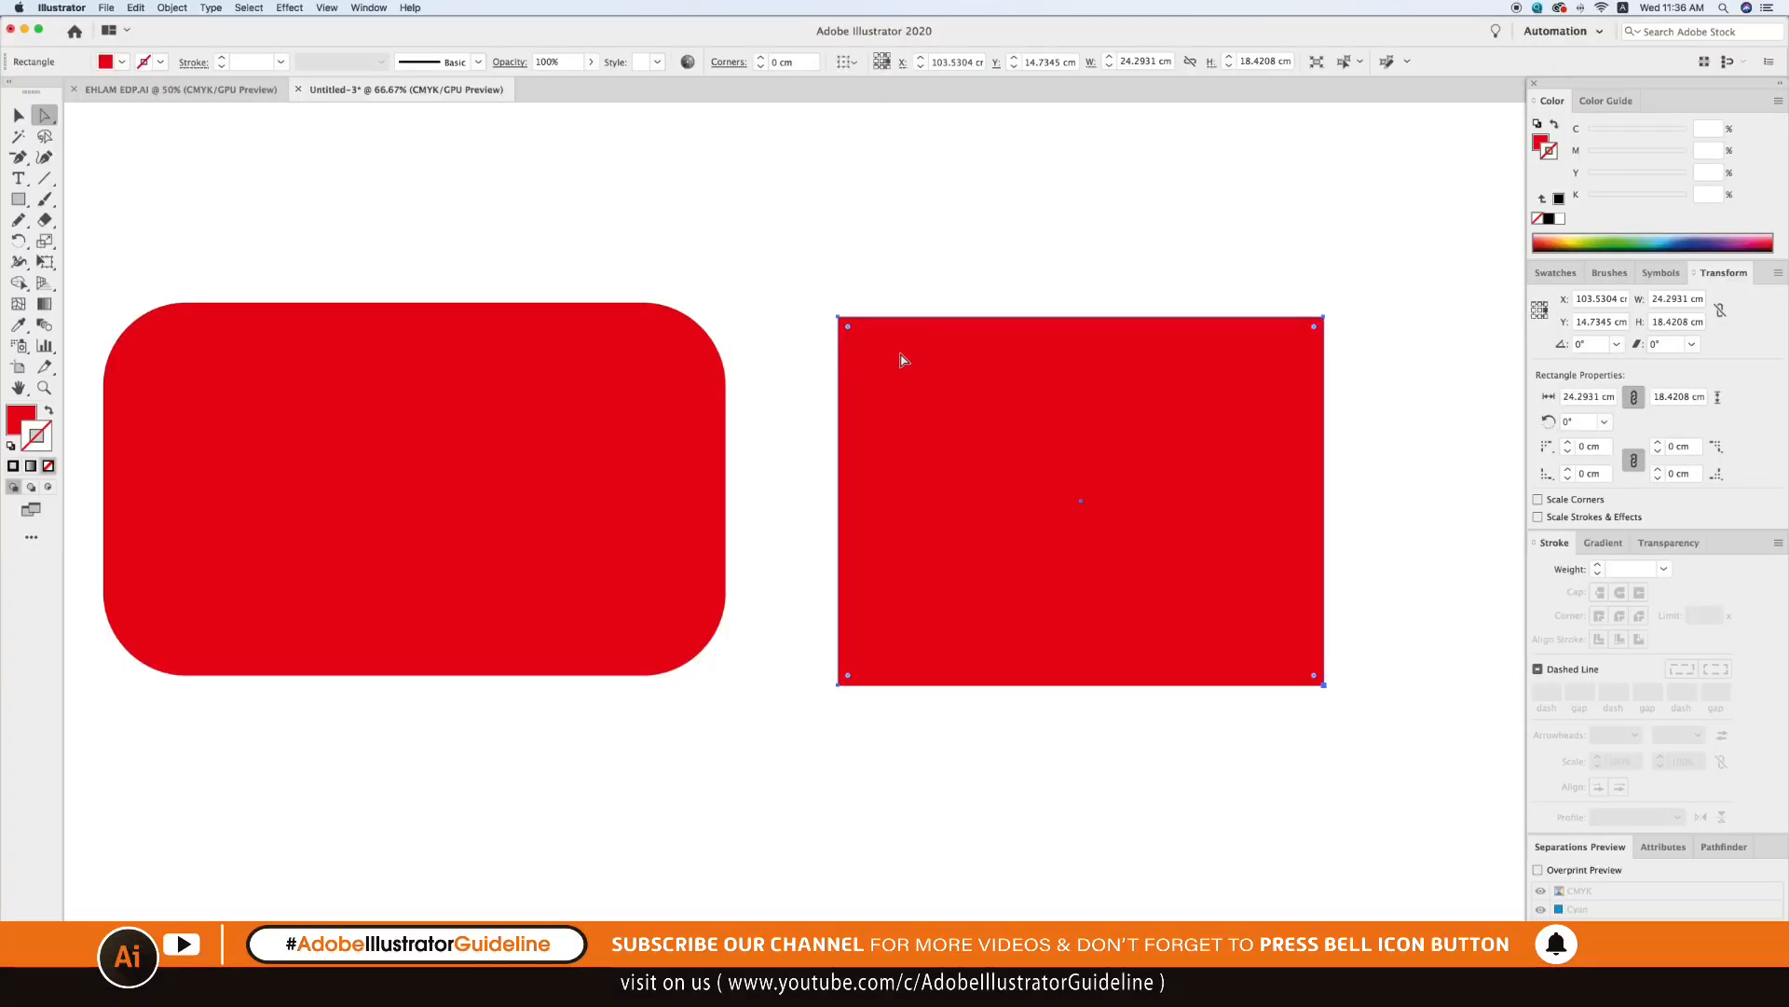
{"action": "scroll", "coordinate": [901, 360], "scroll_direction": "left", "scroll_amount": 1}
{"action": "left_click_drag", "start_coordinate": [850, 328], "coordinate": [909, 451]}
{"action": "key", "text": "v"}
{"action": "left_click", "coordinate": [854, 255]}
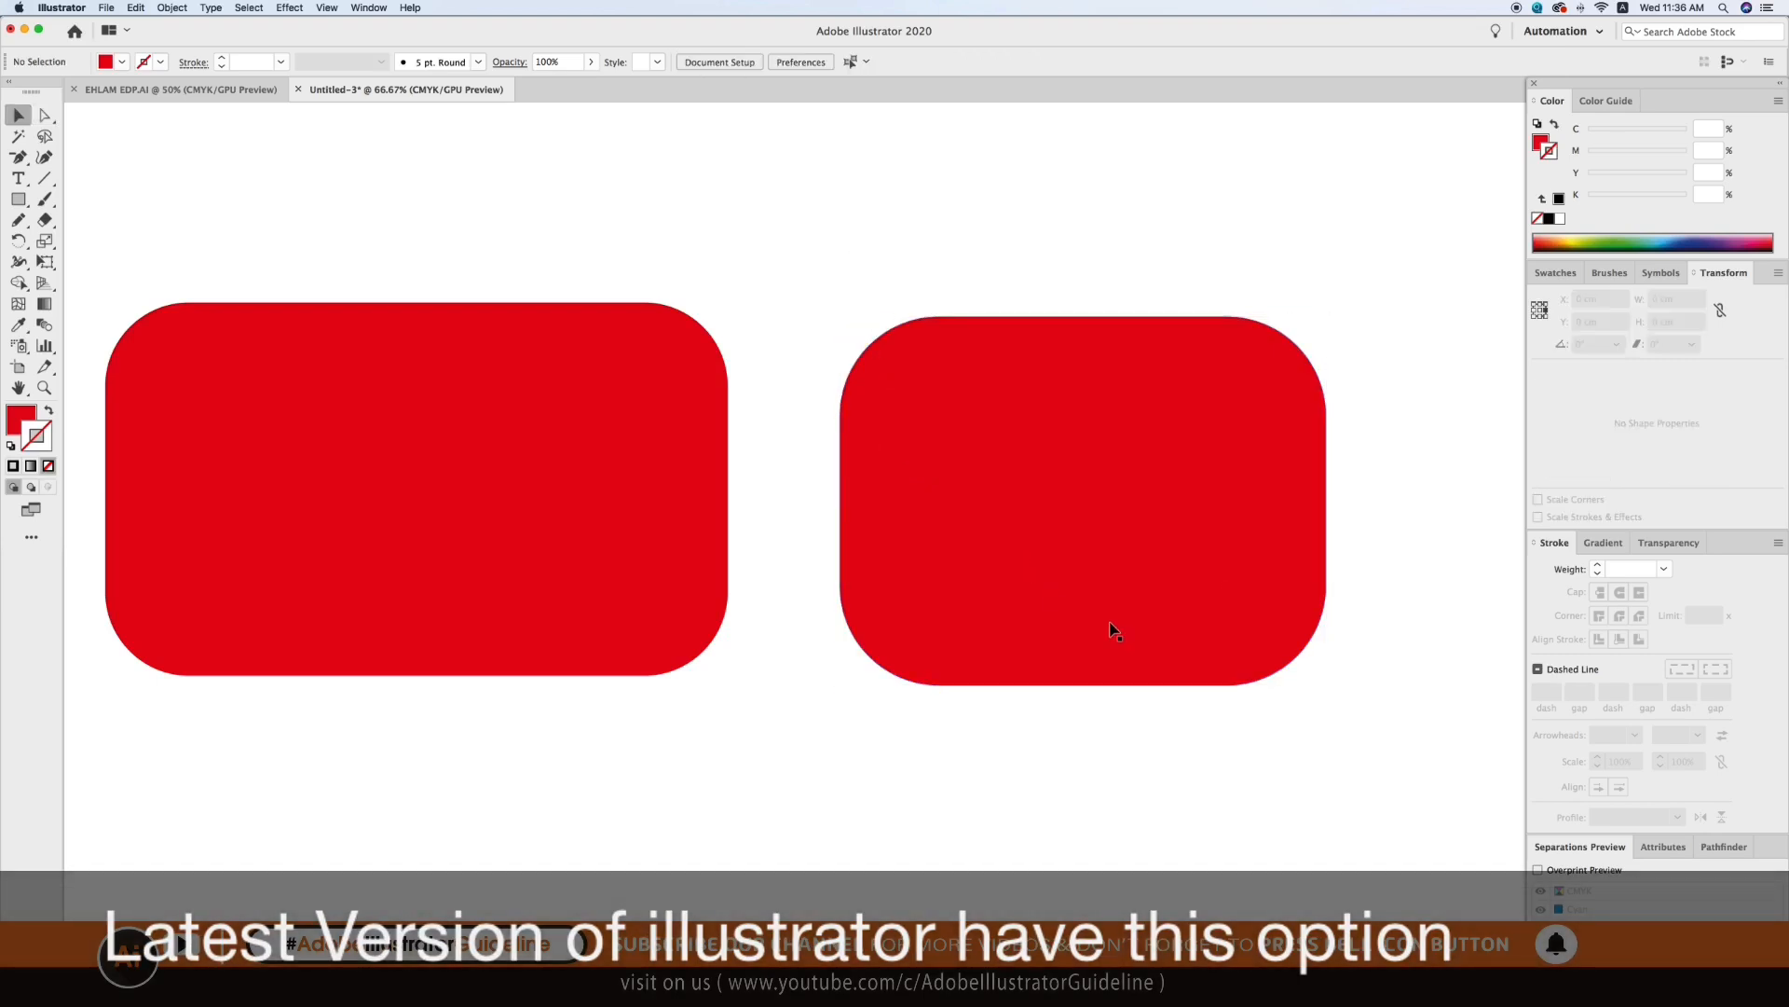
Move the wider rounded rectangle slightly away from the other one, then delete both shapes.
{"action": "key", "text": "super+minus"}
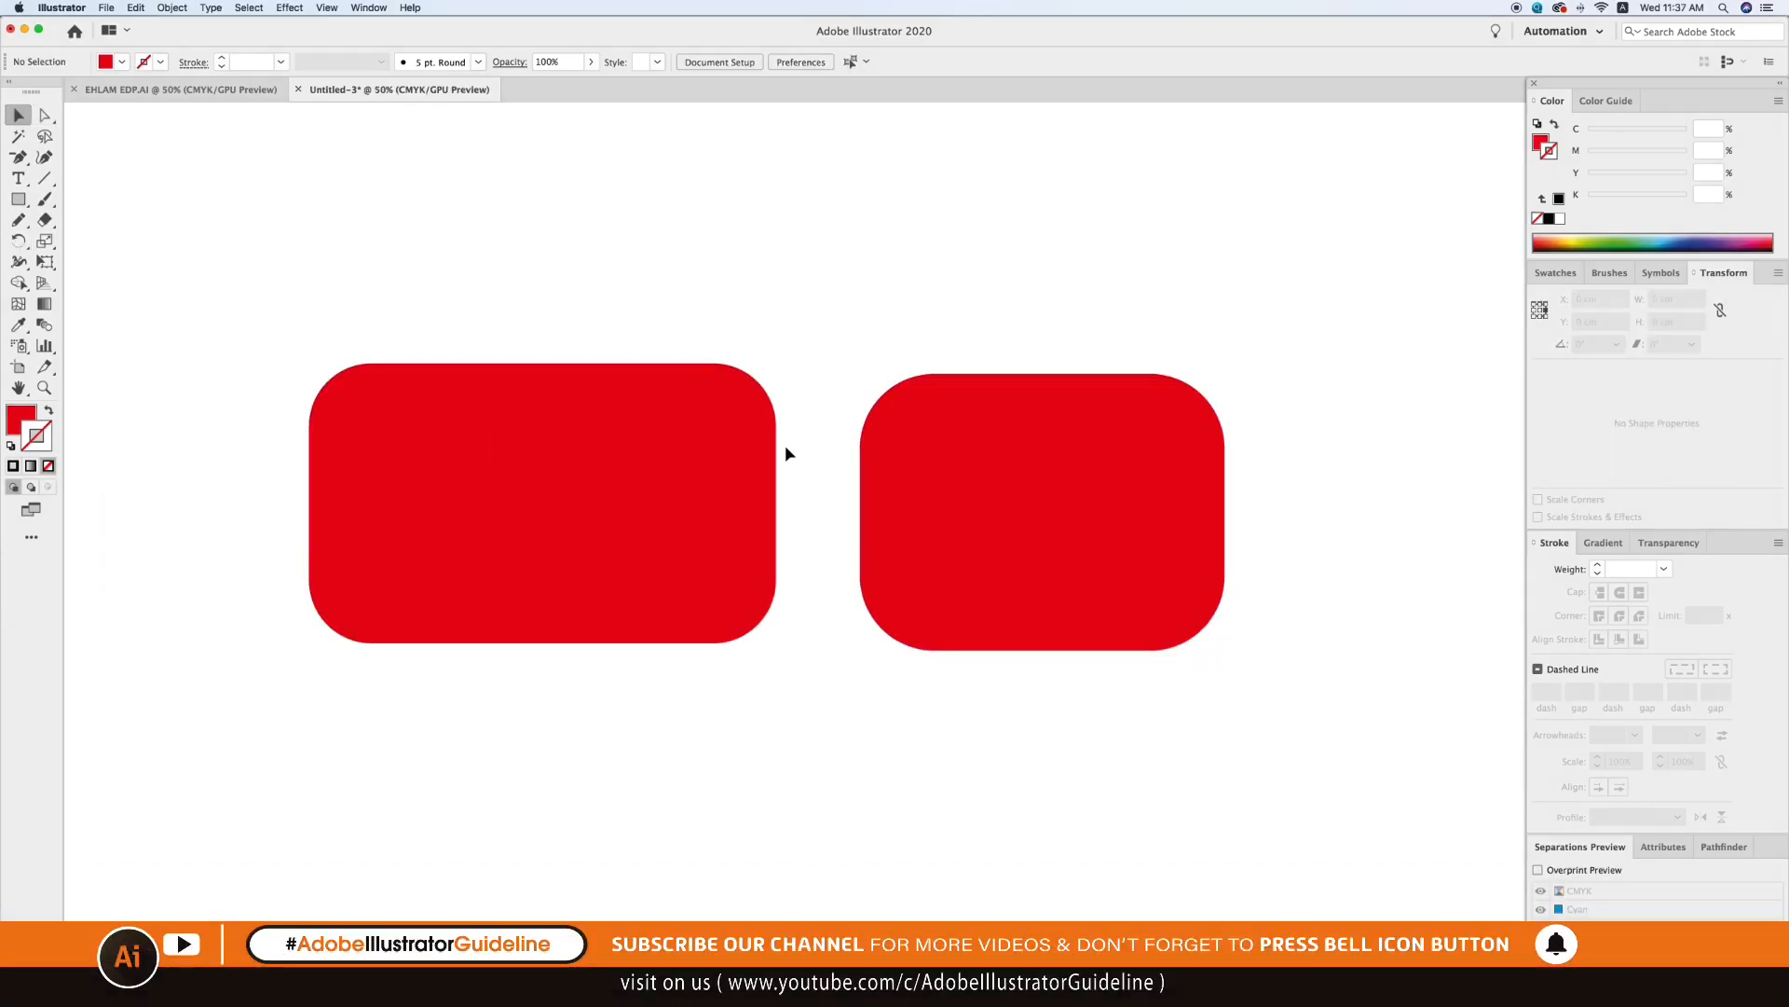
{"action": "left_click_drag", "start_coordinate": [518, 491], "coordinate": [494, 498]}
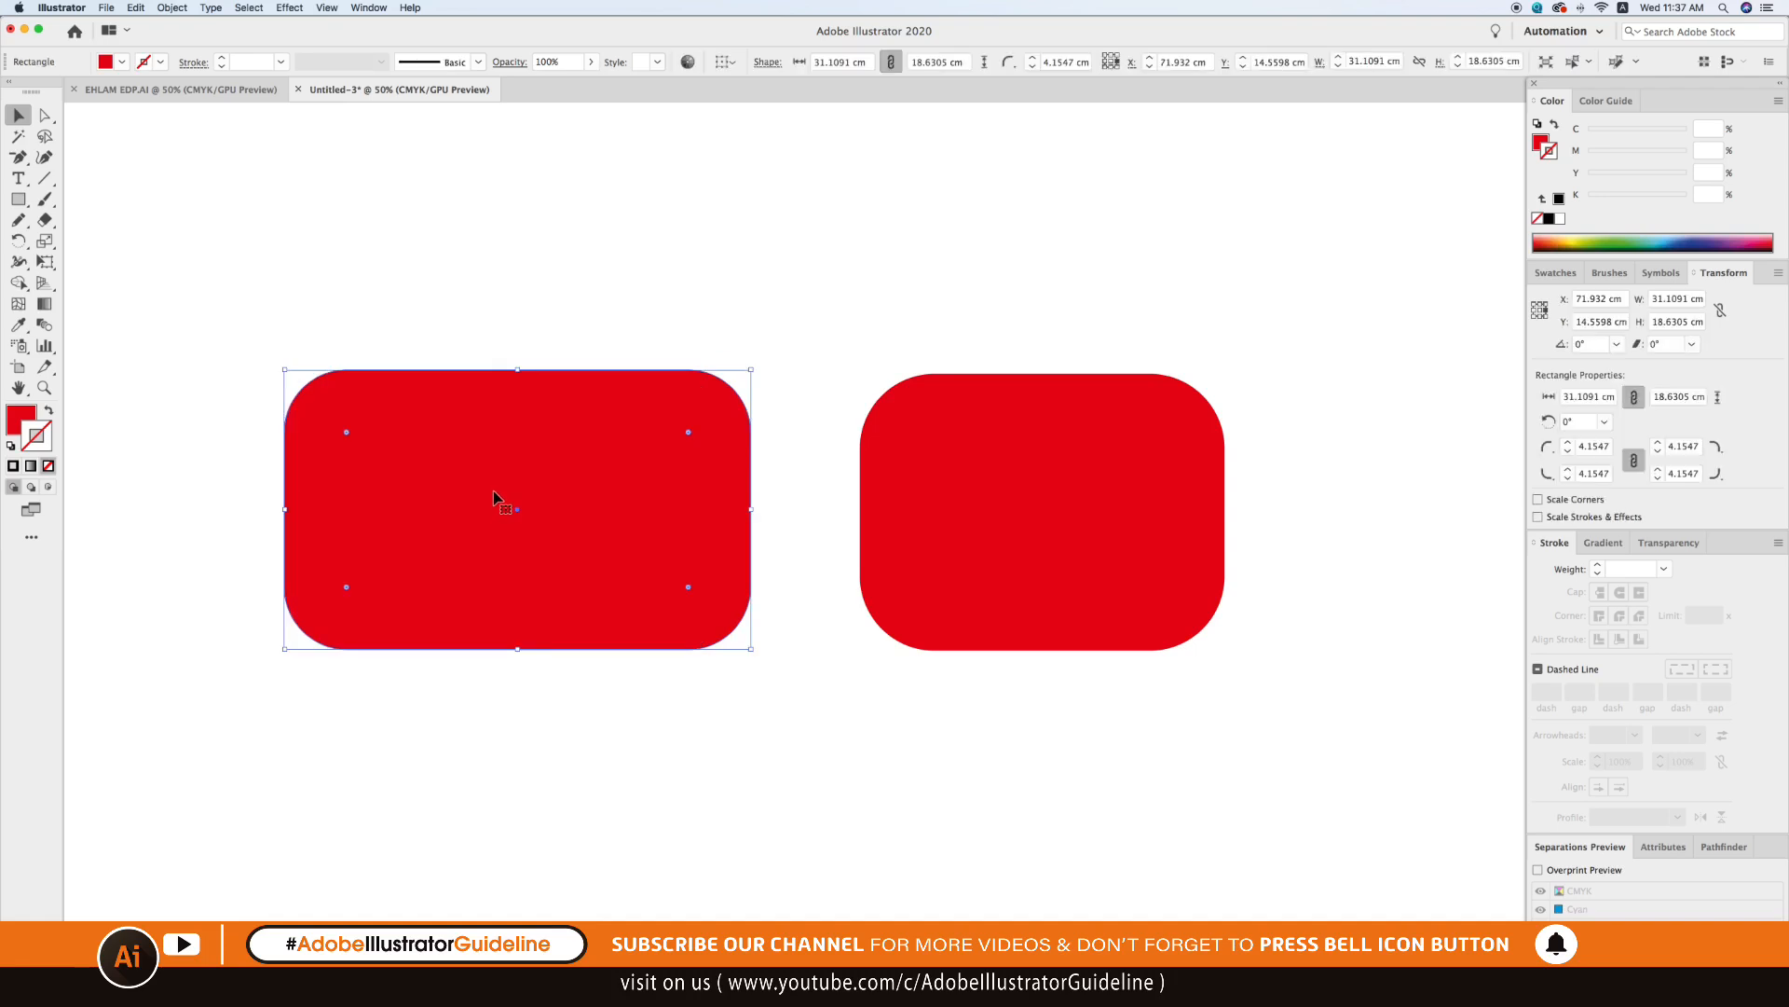
Draw a circle about 18.9 cm in diameter with the Ellipse tool and move it slightly down and to the left.
{"action": "left_click", "coordinate": [20, 200]}
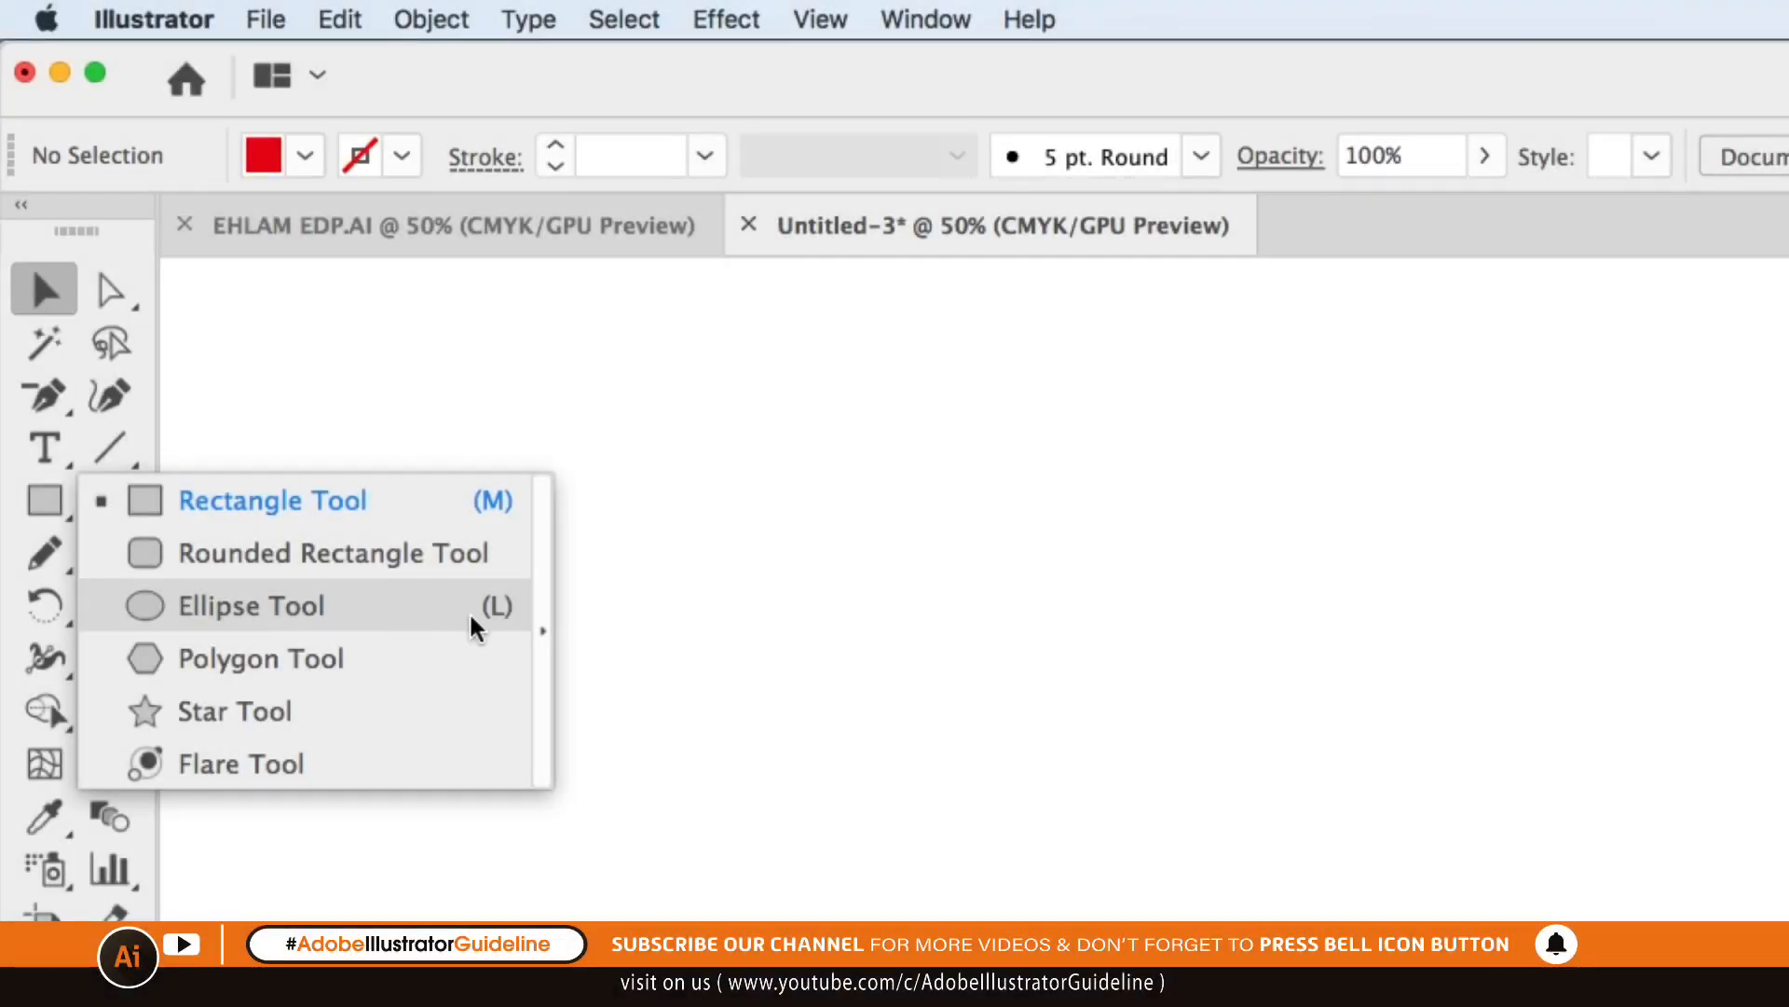
{"action": "left_click", "coordinate": [307, 615]}
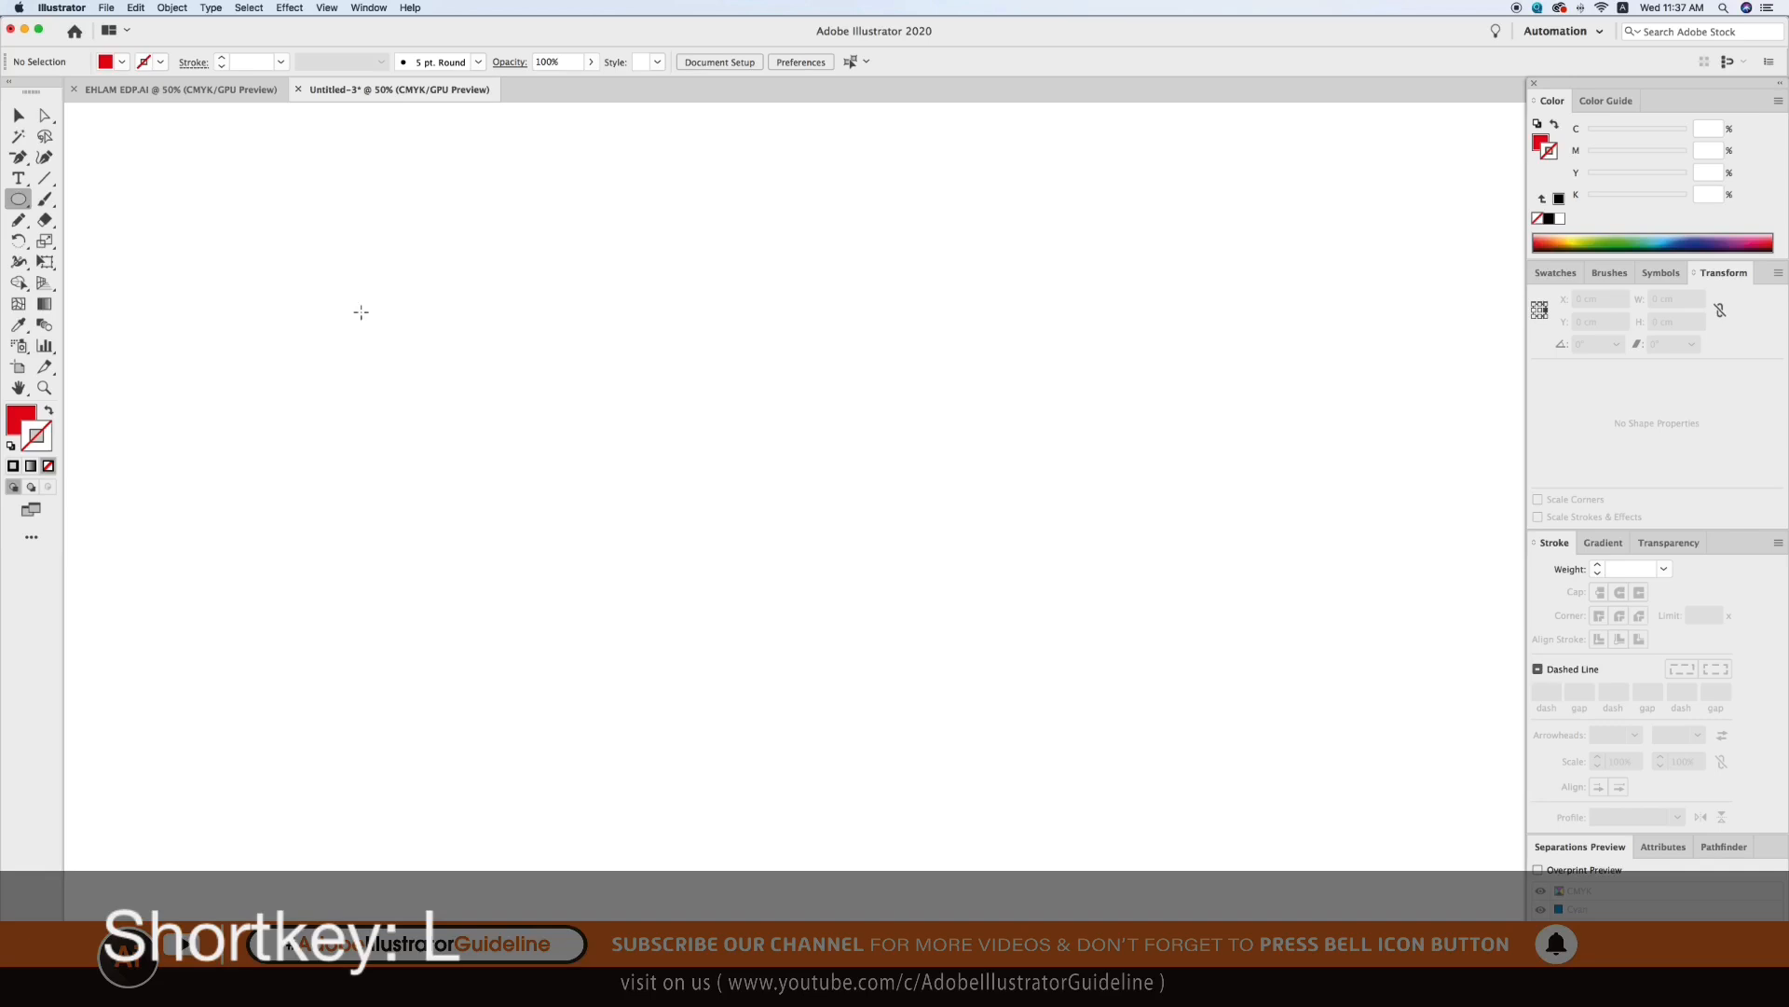
{"action": "left_click_drag", "start_coordinate": [320, 282], "coordinate": [603, 494]}
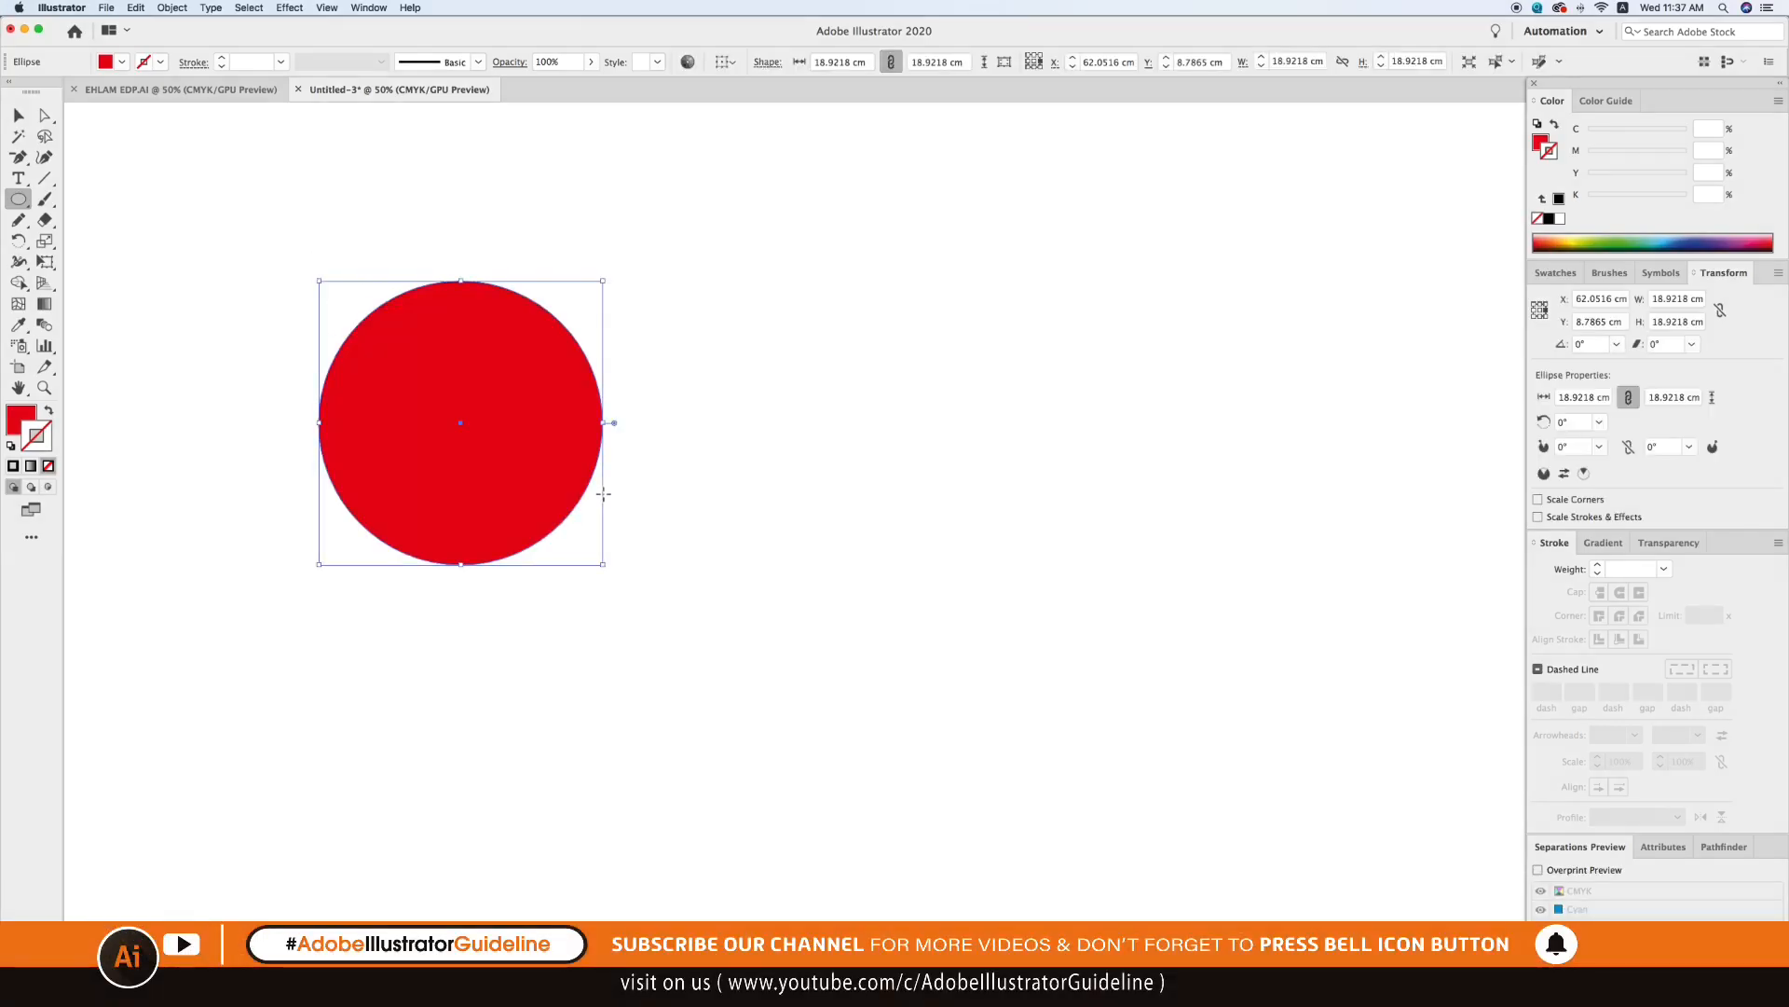
{"action": "key", "text": "v"}
{"action": "left_click_drag", "start_coordinate": [553, 432], "coordinate": [515, 501]}
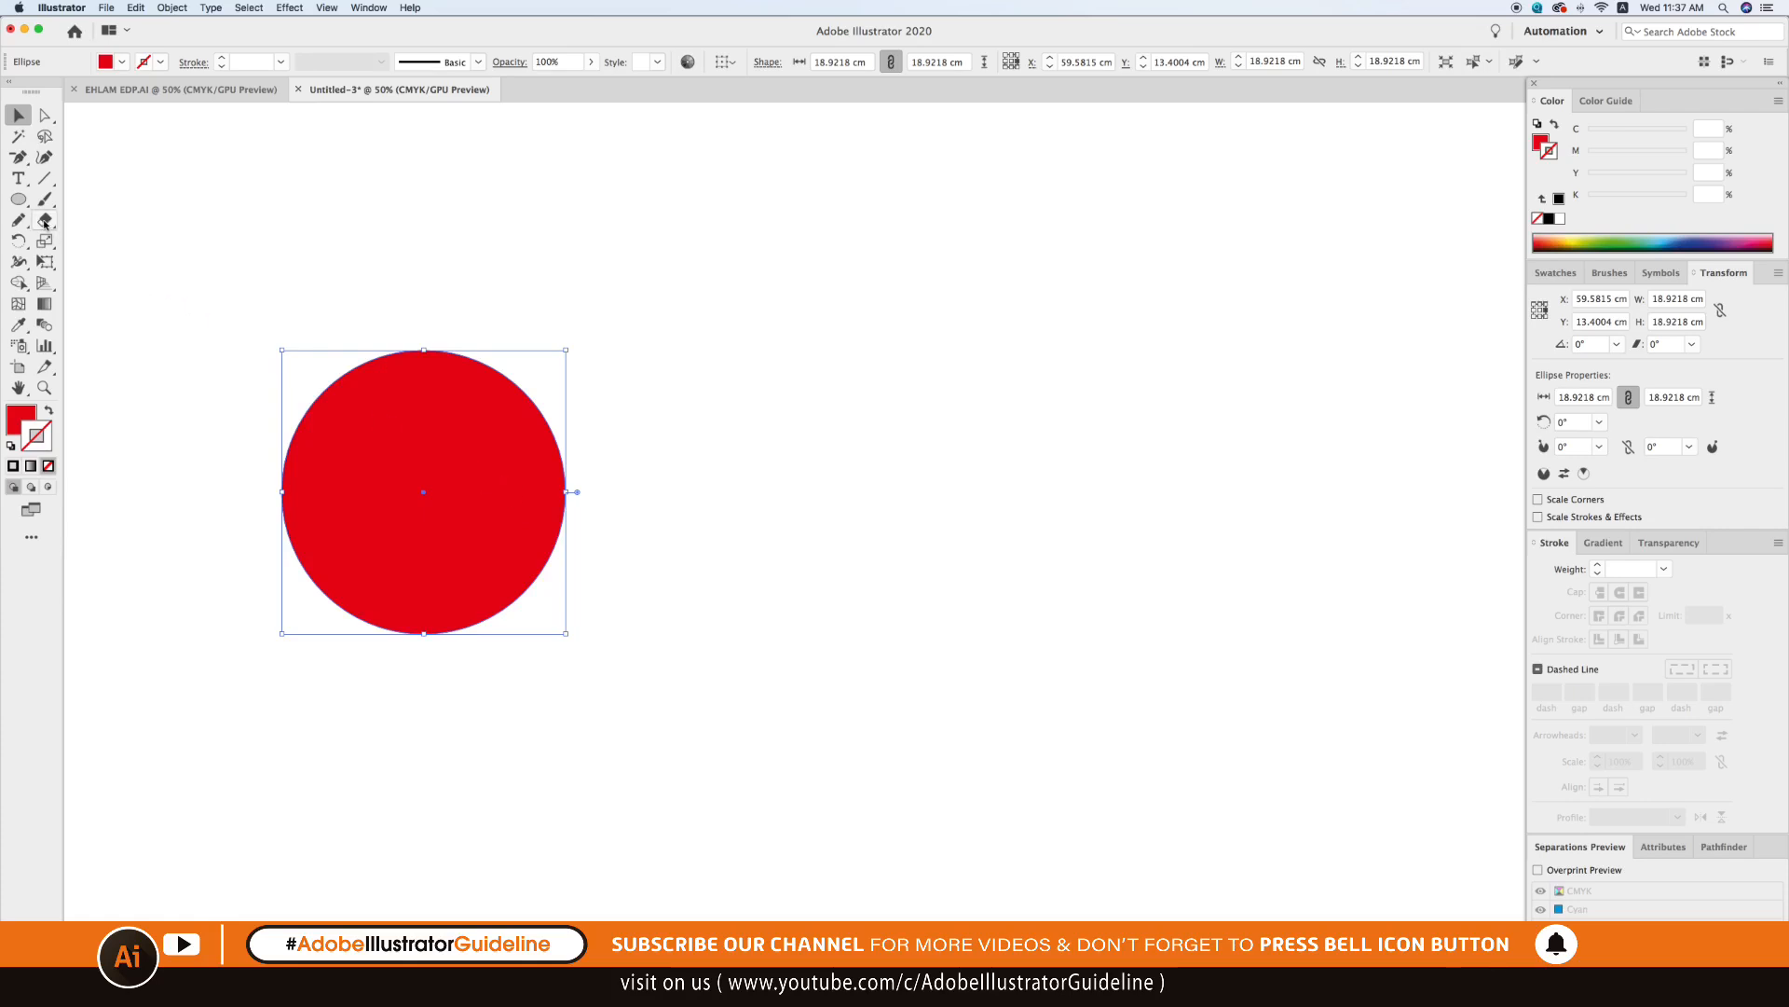
Draw a second circle about 17.7 cm in diameter beside the first with the Ellipse tool and check its width and height.
{"action": "left_click", "coordinate": [18, 200]}
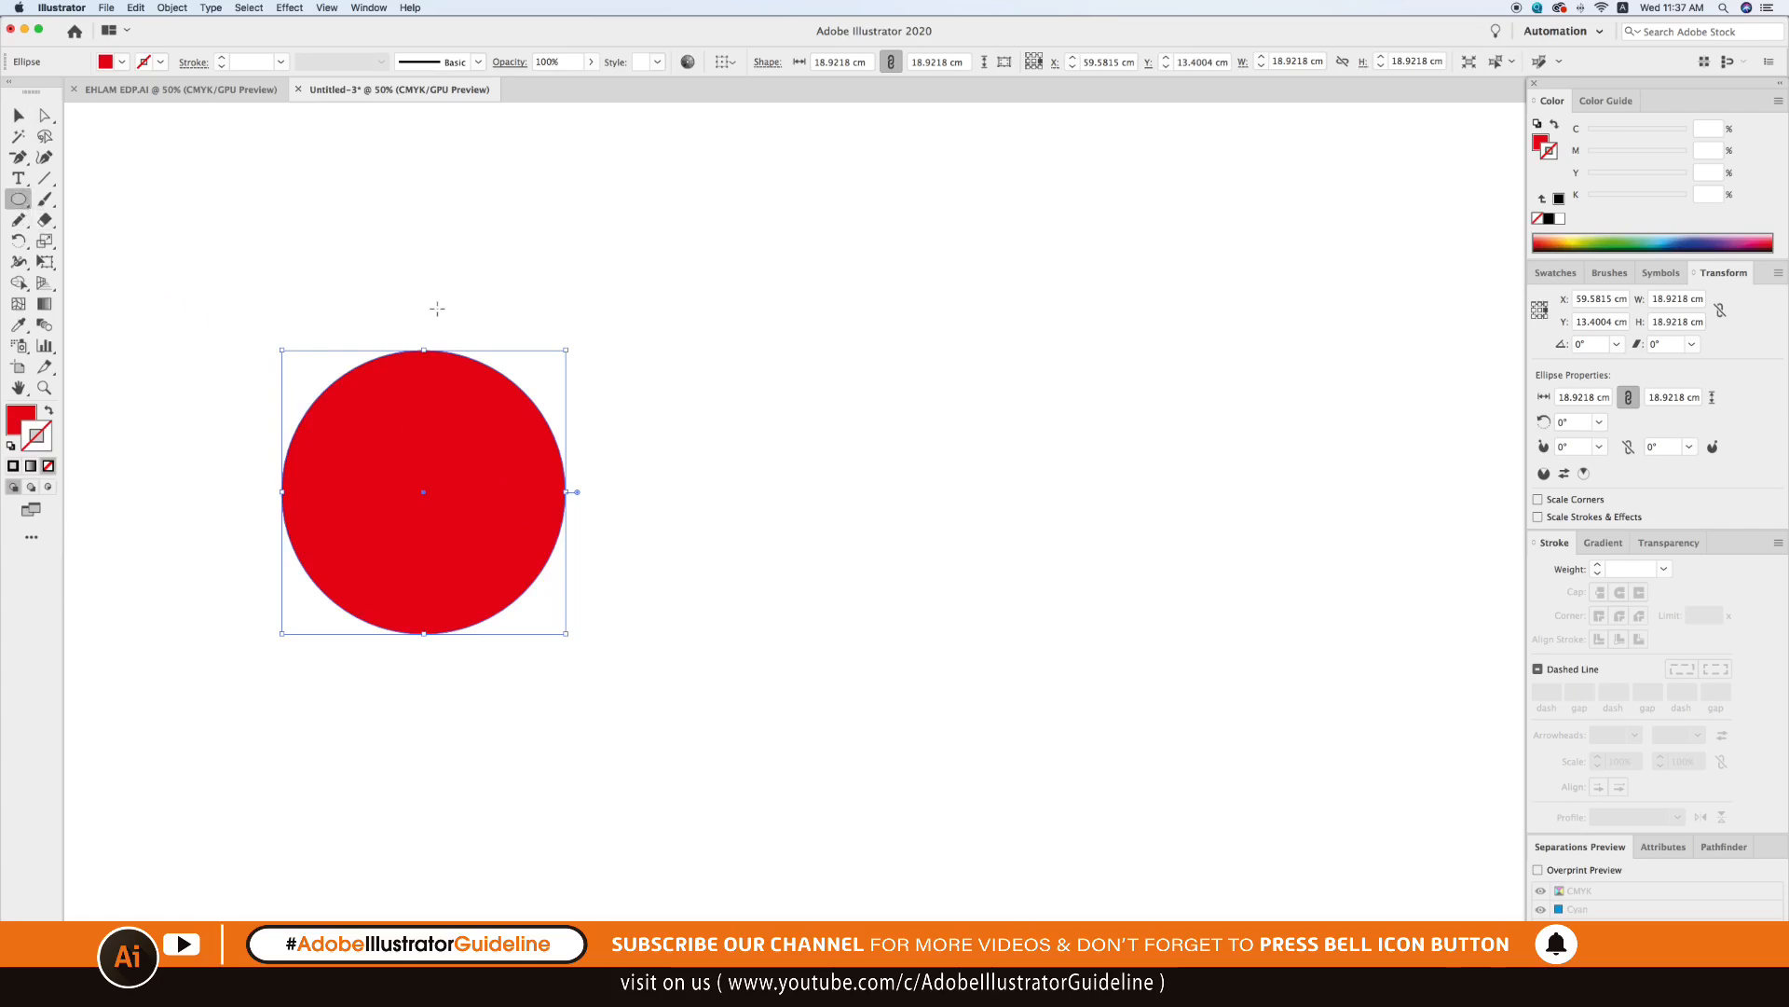
{"action": "left_click_drag", "start_coordinate": [705, 376], "coordinate": [950, 641]}
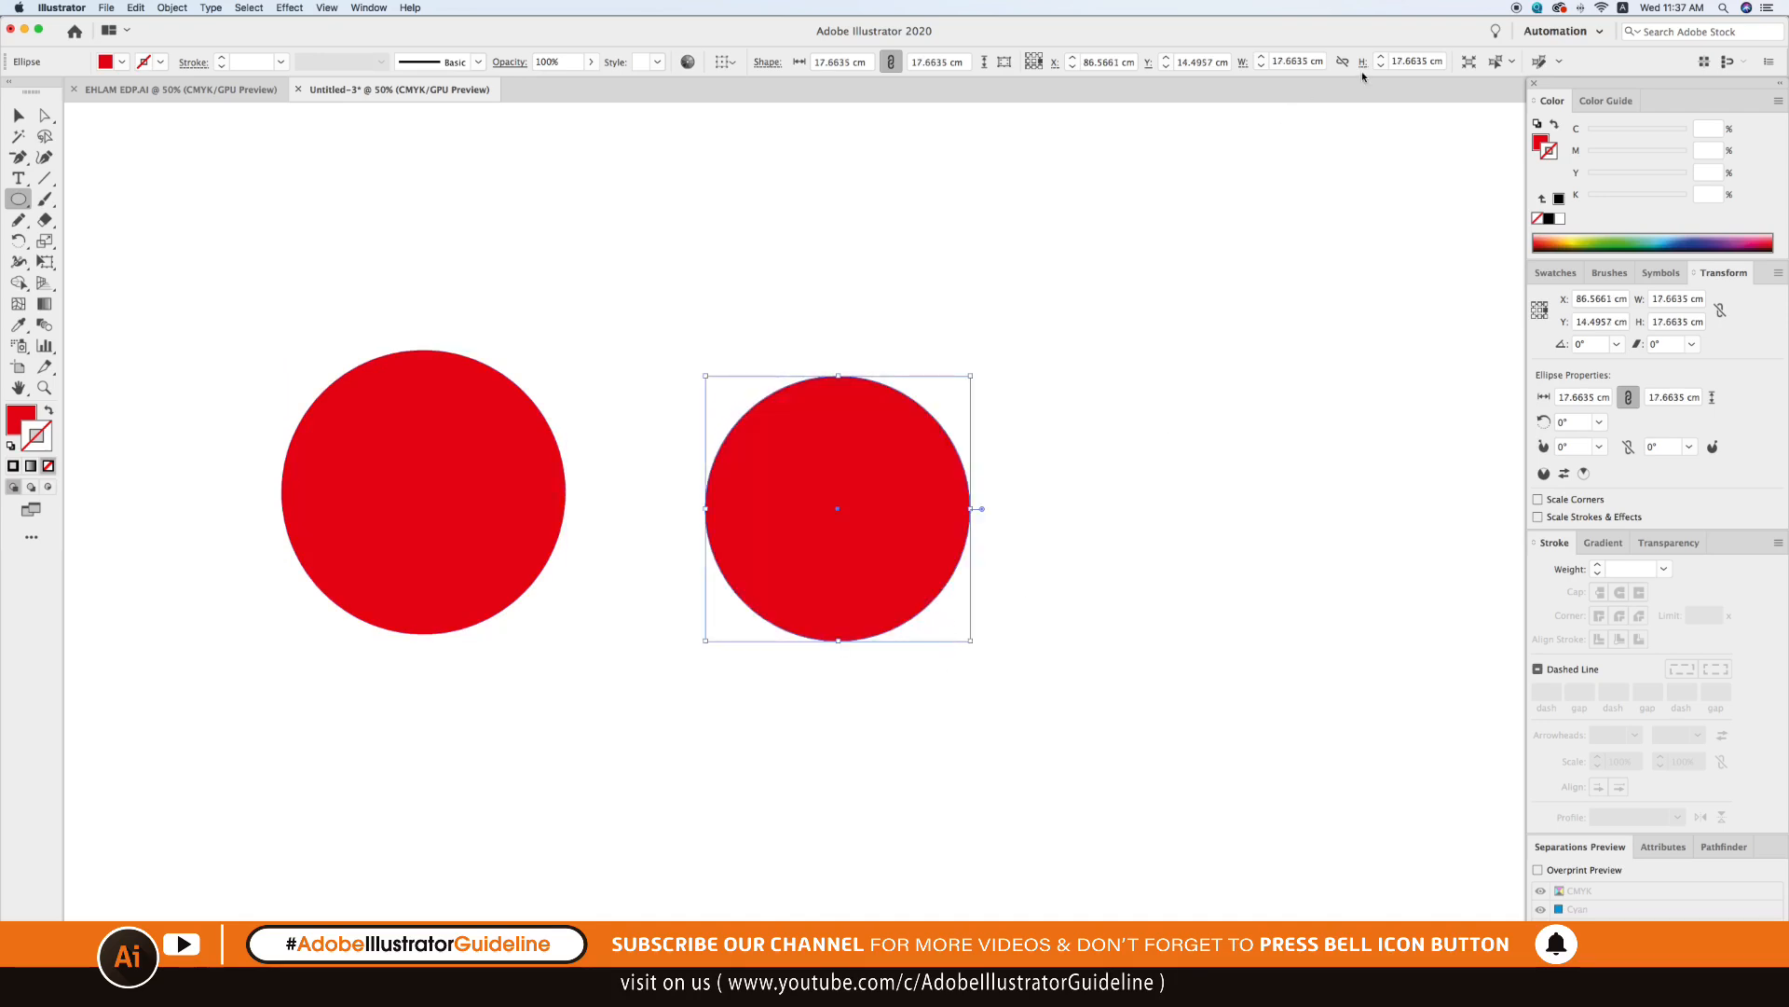
{"action": "key", "text": "v"}
{"action": "left_click", "coordinate": [1268, 60]}
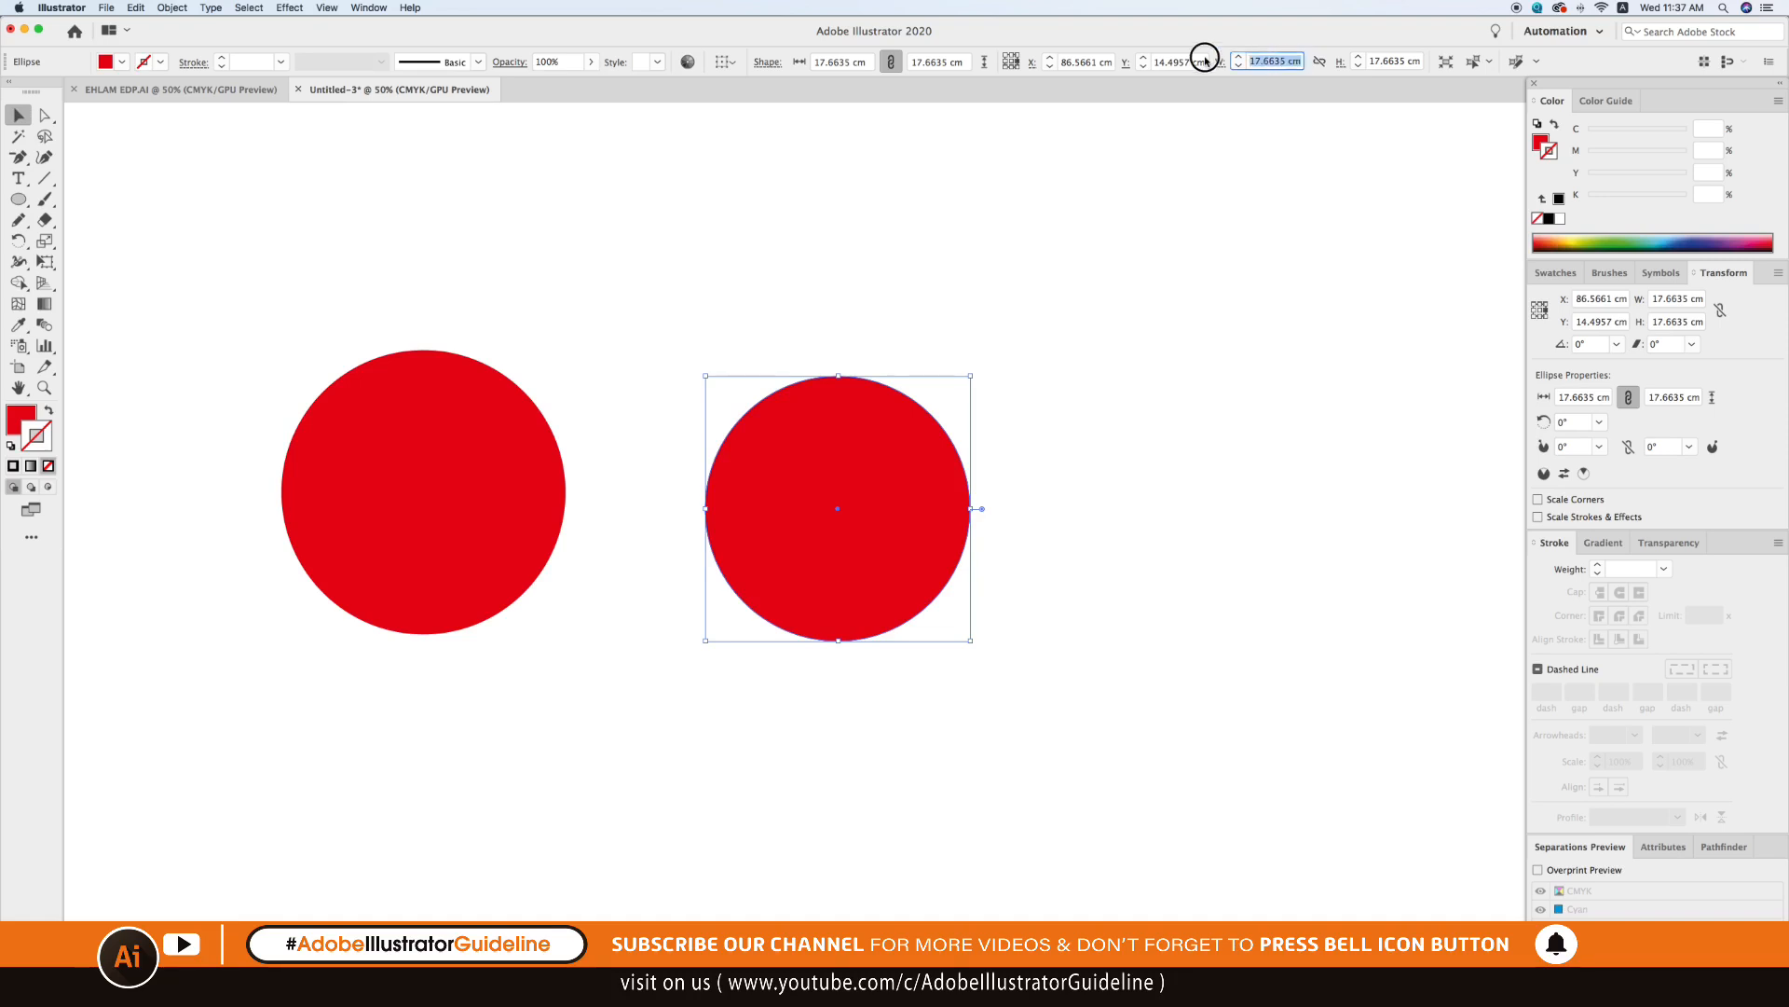
{"action": "left_click", "coordinate": [1415, 65]}
Move the new circle over the first one, then delete the first circle.
{"action": "left_click_drag", "start_coordinate": [784, 490], "coordinate": [459, 476]}
{"action": "left_click", "coordinate": [476, 419]}
{"action": "key", "text": "Delete"}
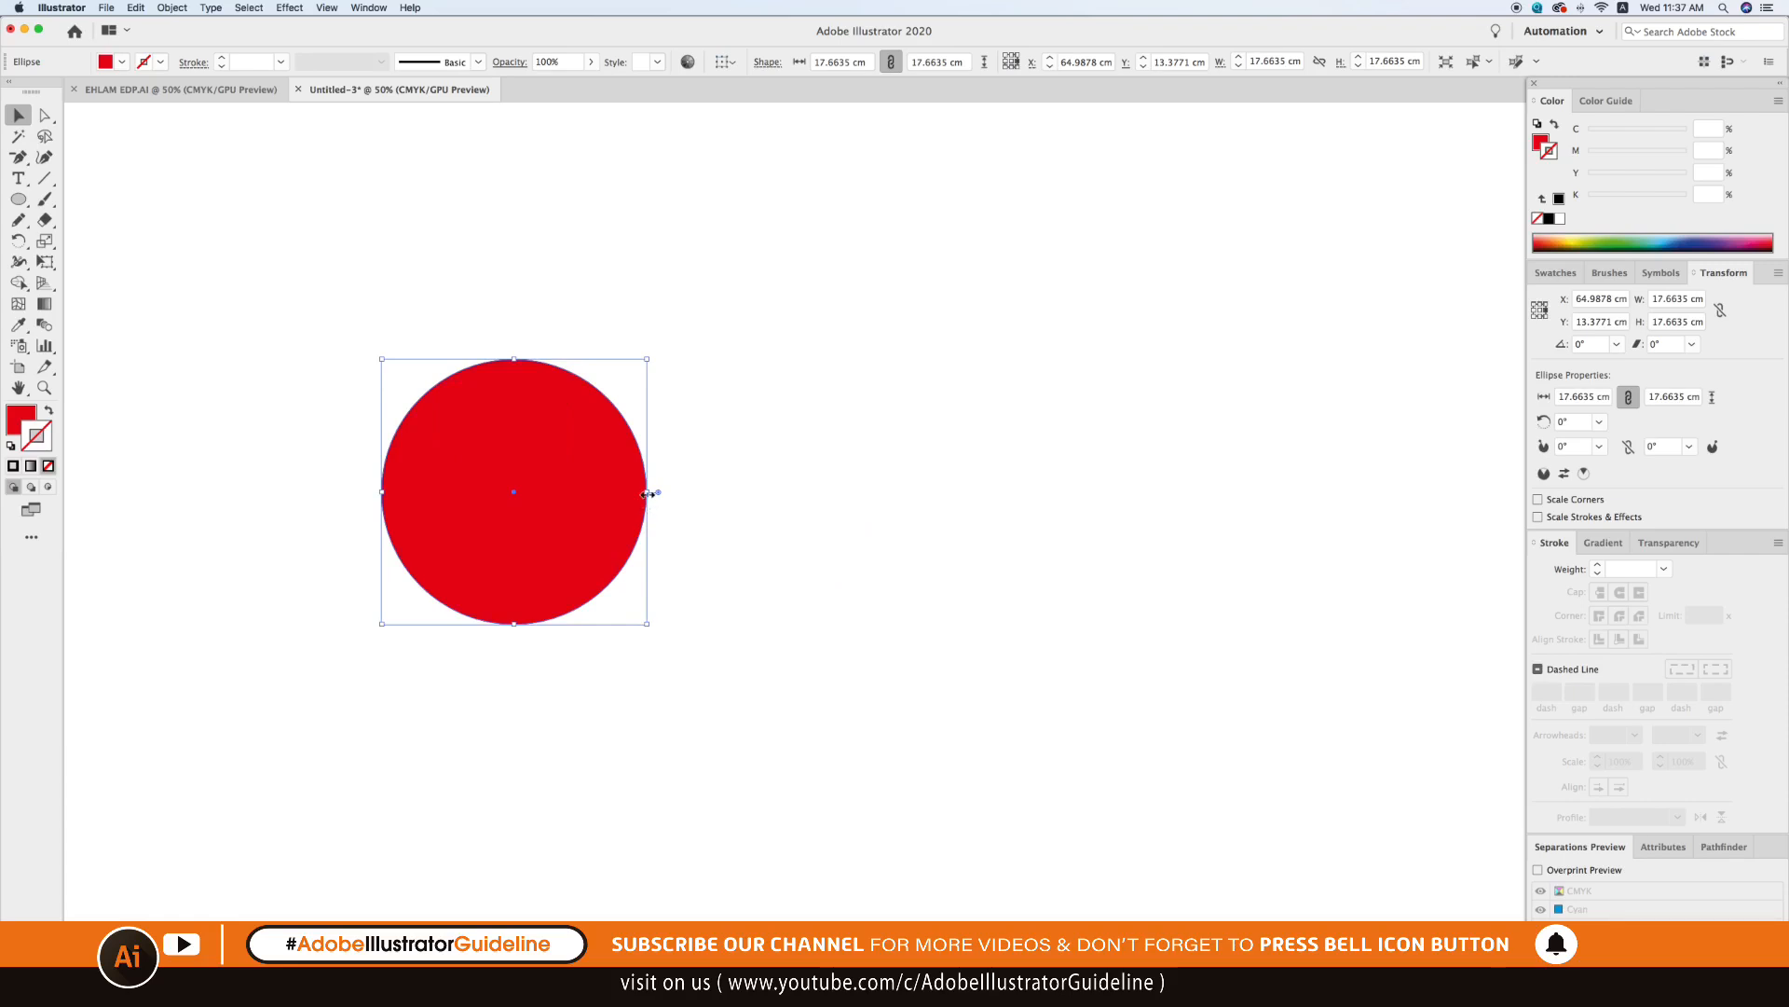
Stretch the remaining circle sideways into an ellipse about 25.4 cm wide and move it slightly down and to the left.
{"action": "left_click_drag", "start_coordinate": [648, 492], "coordinate": [764, 492]}
{"action": "left_click", "coordinate": [914, 758]}
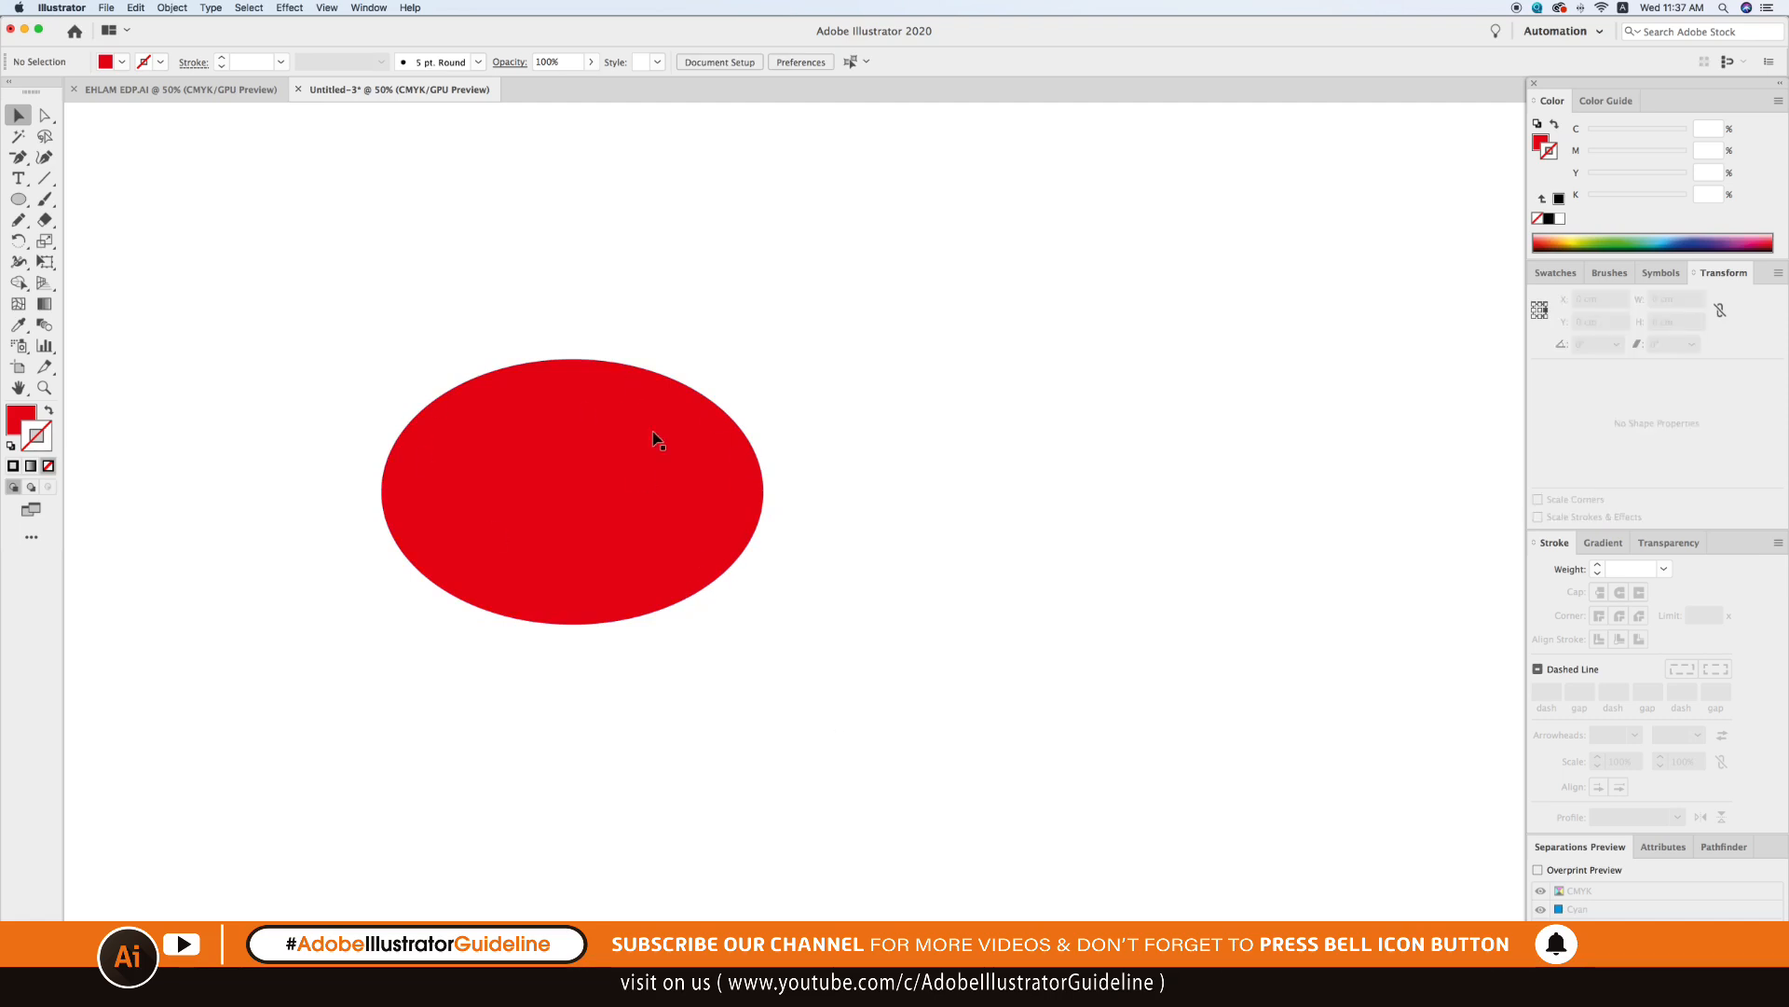
{"action": "left_click_drag", "start_coordinate": [579, 562], "coordinate": [554, 579]}
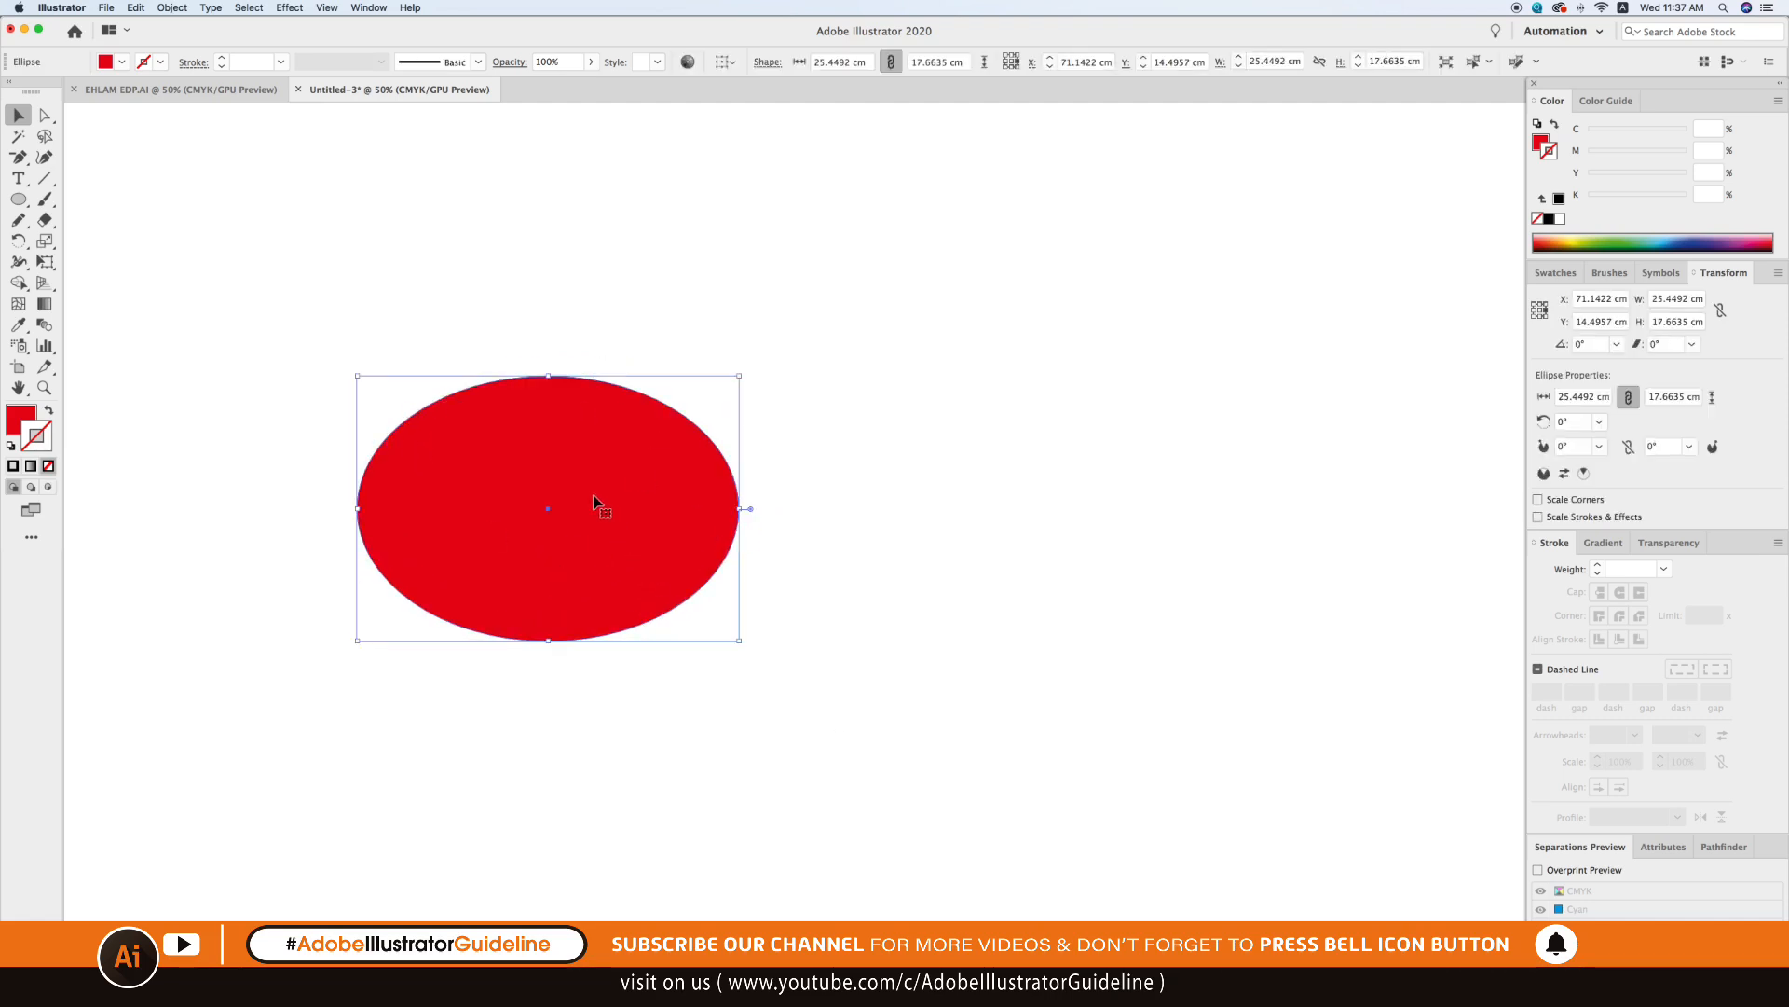
Stretch the ellipse vertically to about 36.1 cm high and move it close to the artboard's right edge.
{"action": "left_click_drag", "start_coordinate": [548, 376], "coordinate": [560, 238]}
{"action": "key", "text": "super+minus"}
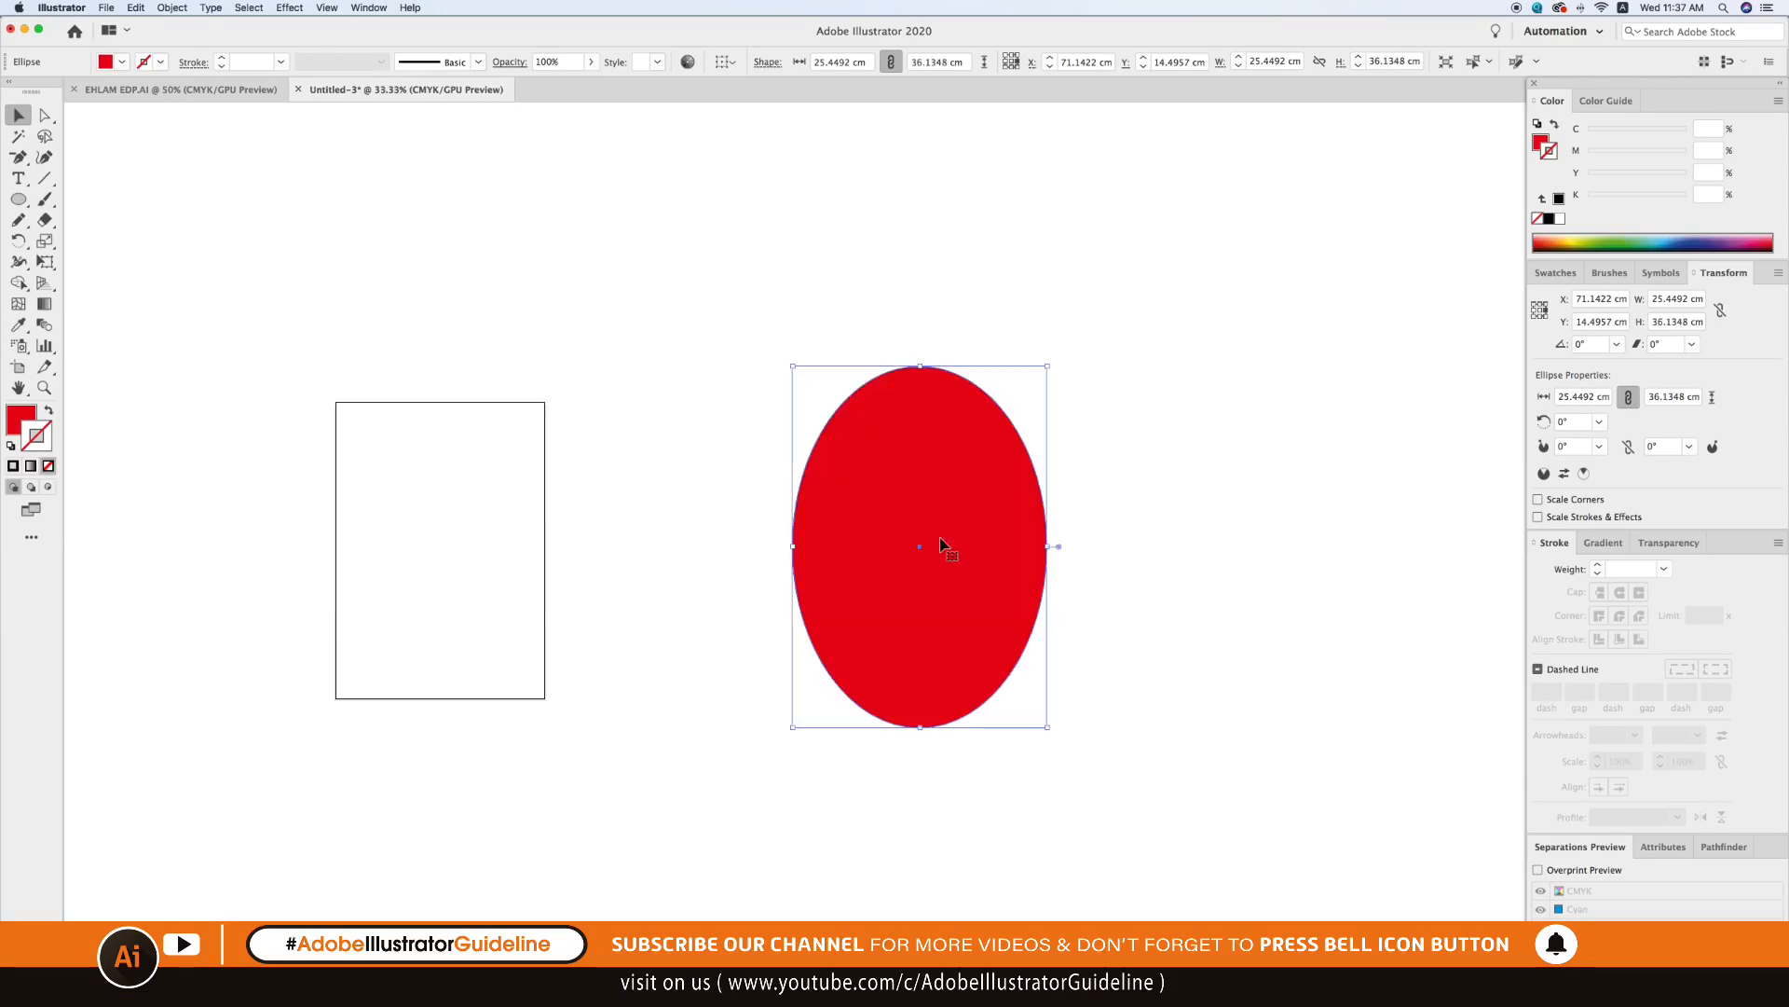
{"action": "left_click_drag", "start_coordinate": [1051, 583], "coordinate": [633, 589]}
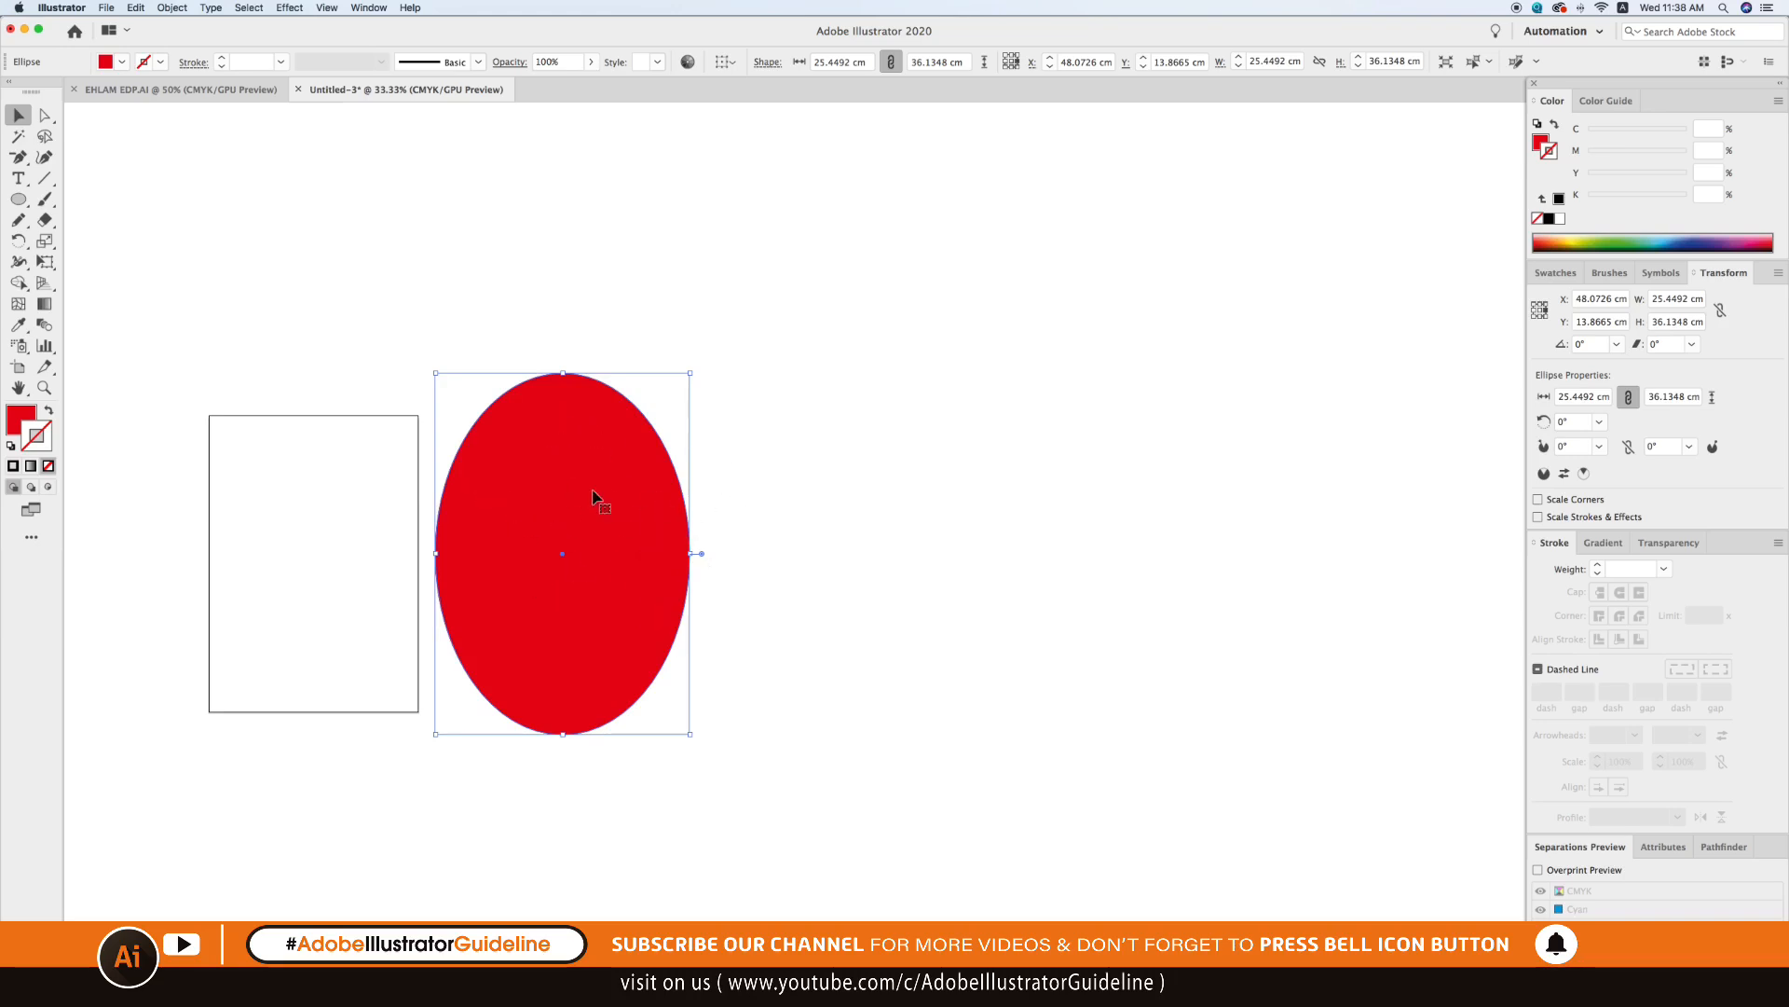
{"action": "left_click_drag", "start_coordinate": [573, 480], "coordinate": [665, 508]}
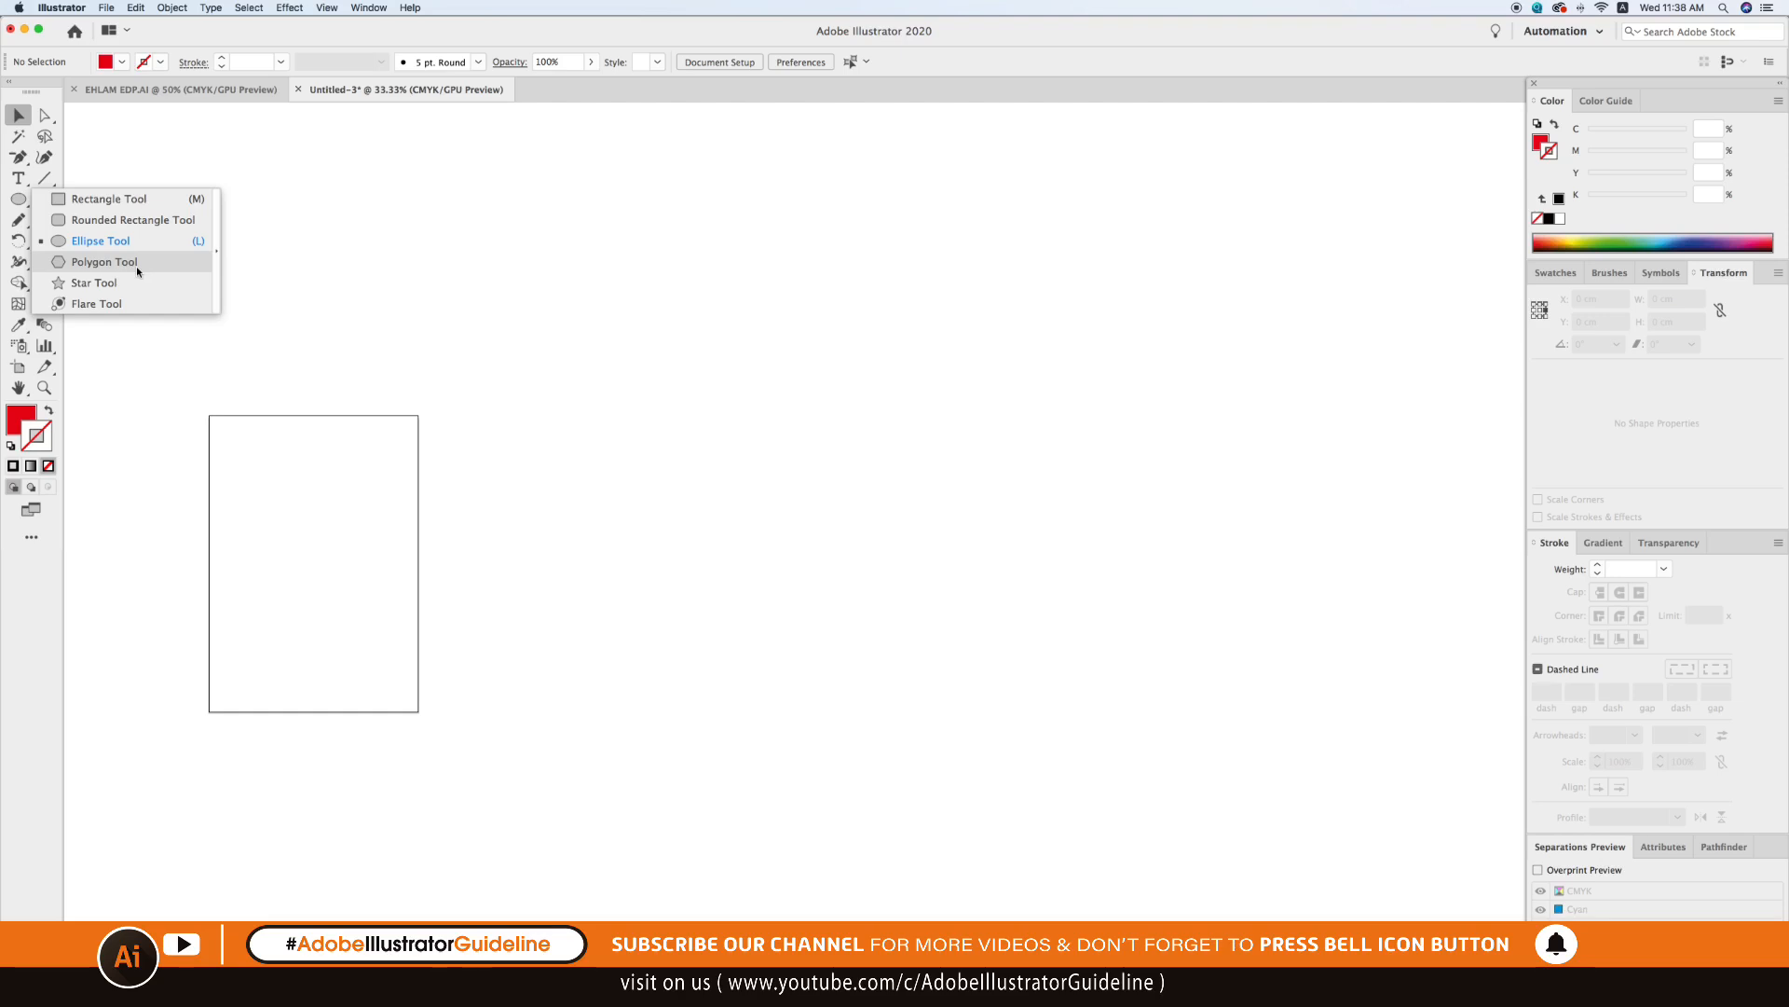
Draw a hexagon about 23.1 cm wide with the Polygon tool and move it closer to the artboard's right side.
{"action": "left_click", "coordinate": [136, 265]}
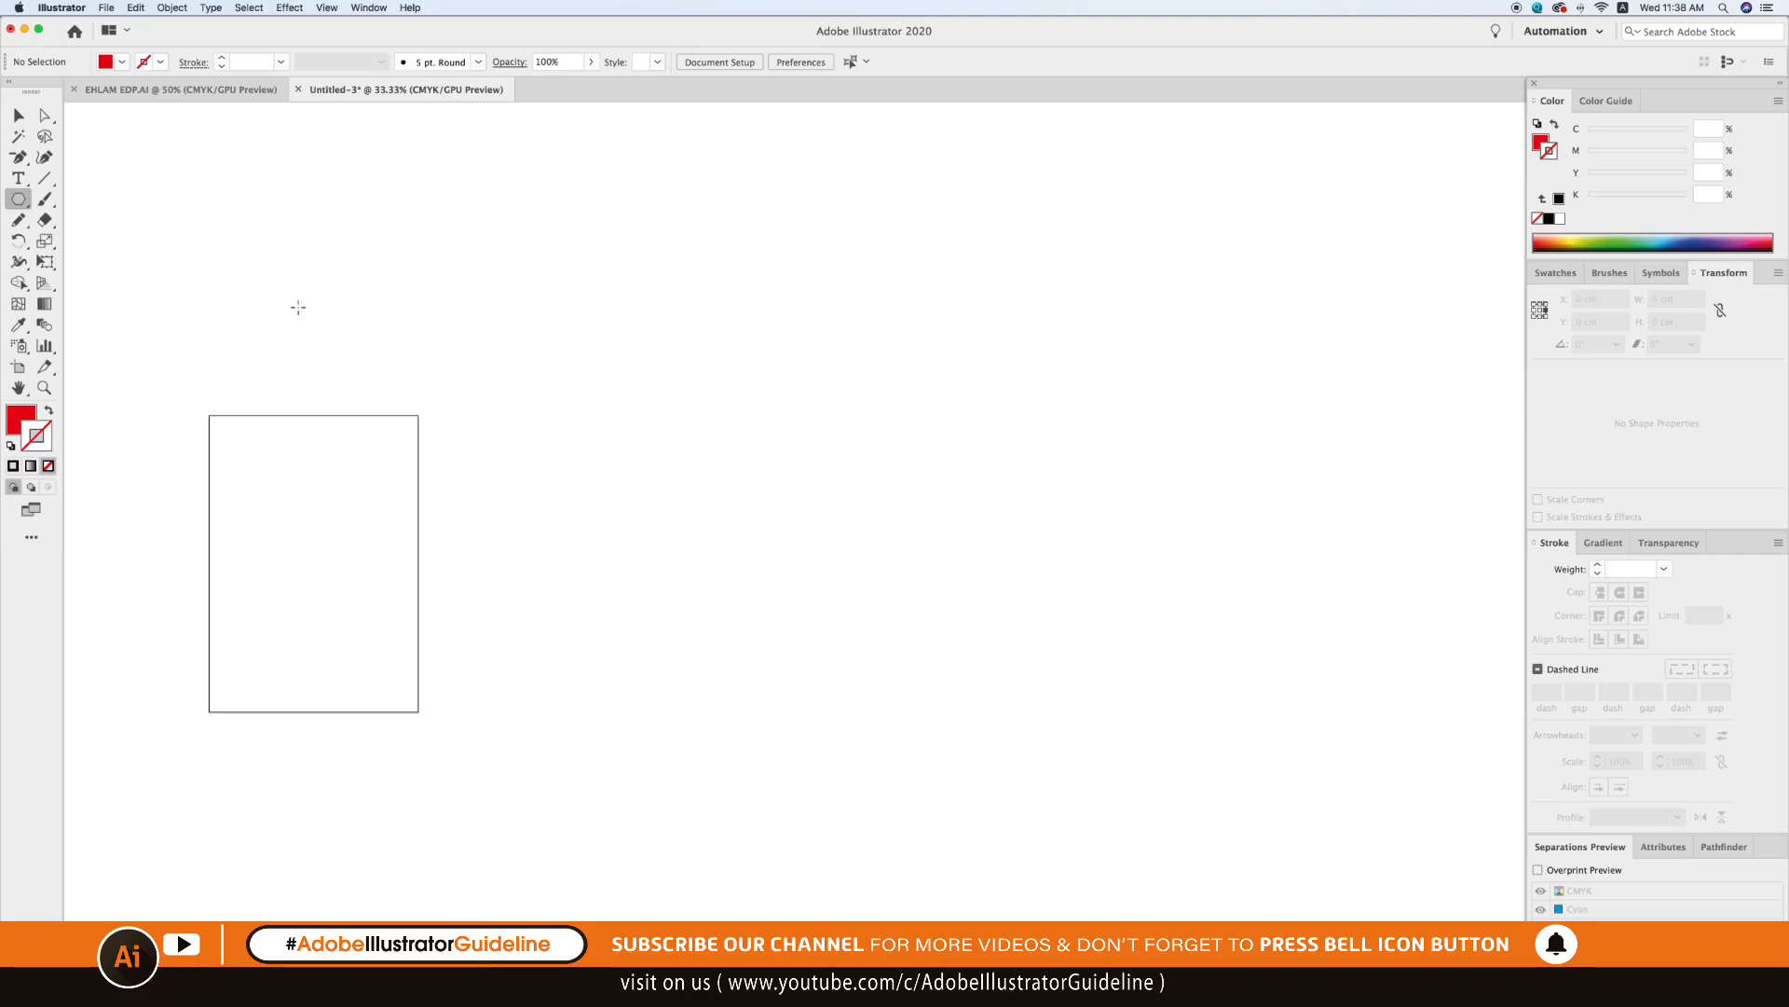
{"action": "left_click_drag", "start_coordinate": [696, 399], "coordinate": [740, 534]}
{"action": "key", "text": "v"}
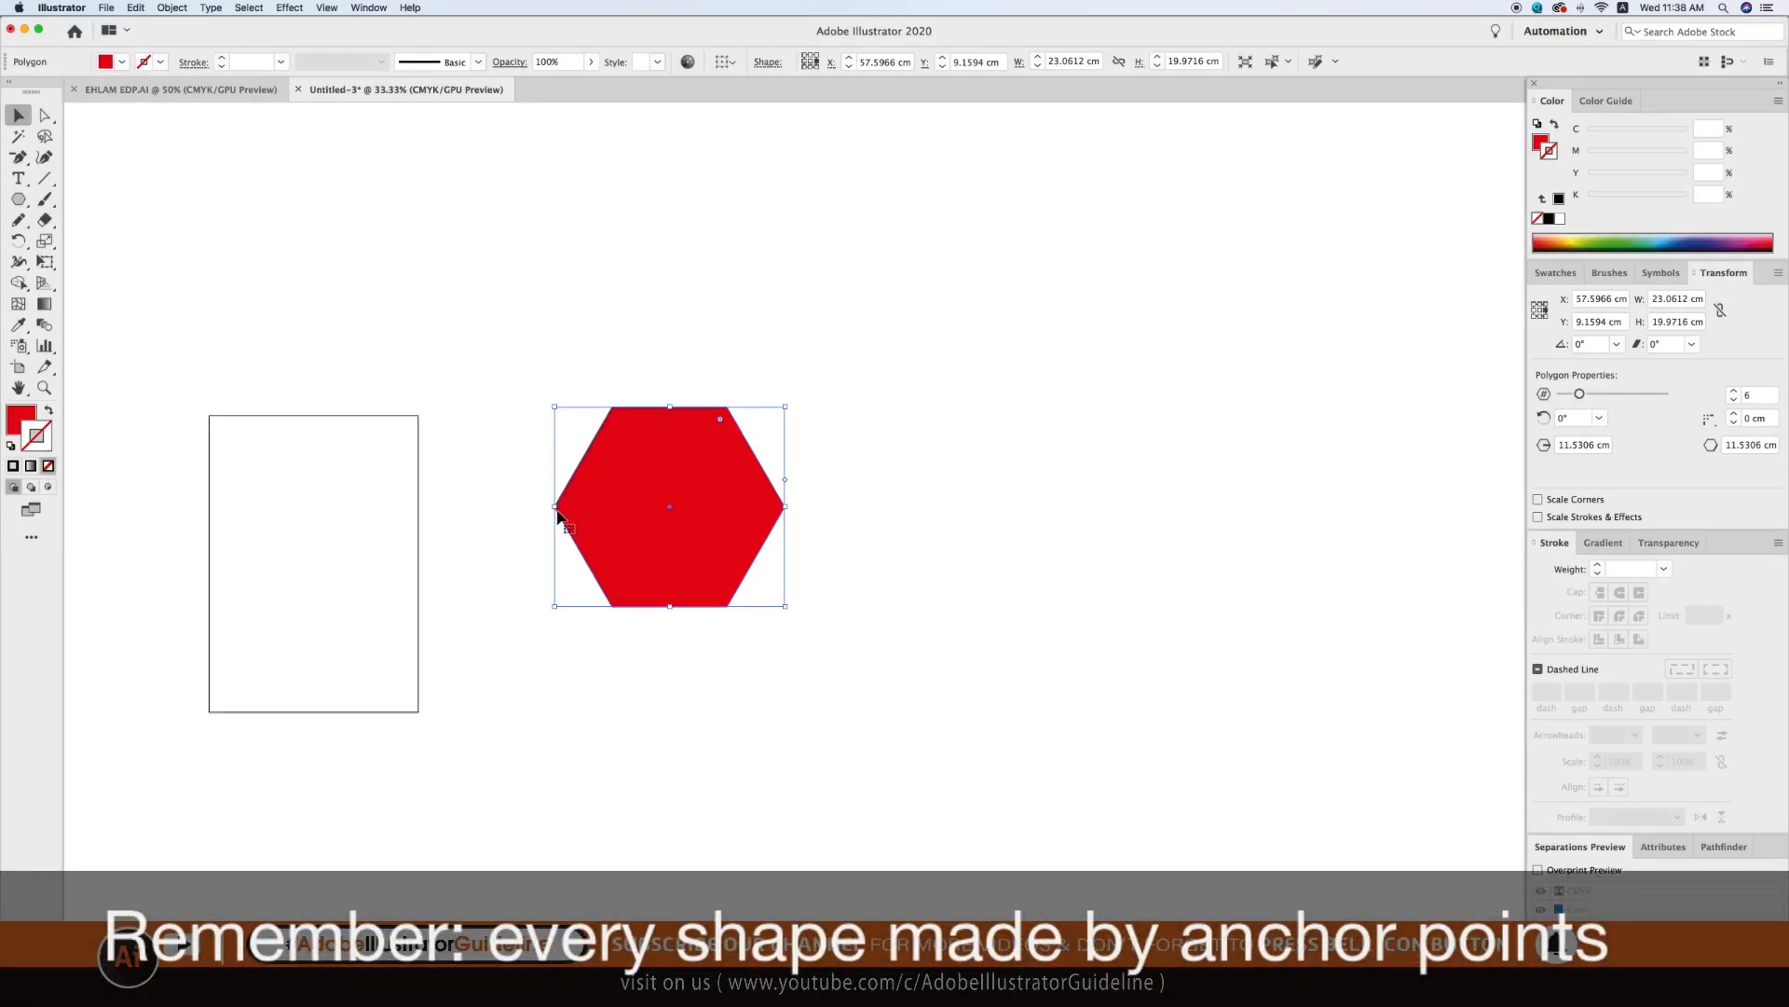
{"action": "mouse_move", "coordinate": [774, 504]}
{"action": "left_mouse_down"}
{"action": "mouse_move", "coordinate": [832, 503]}
{"action": "mouse_move", "coordinate": [766, 519]}
{"action": "left_mouse_up"}
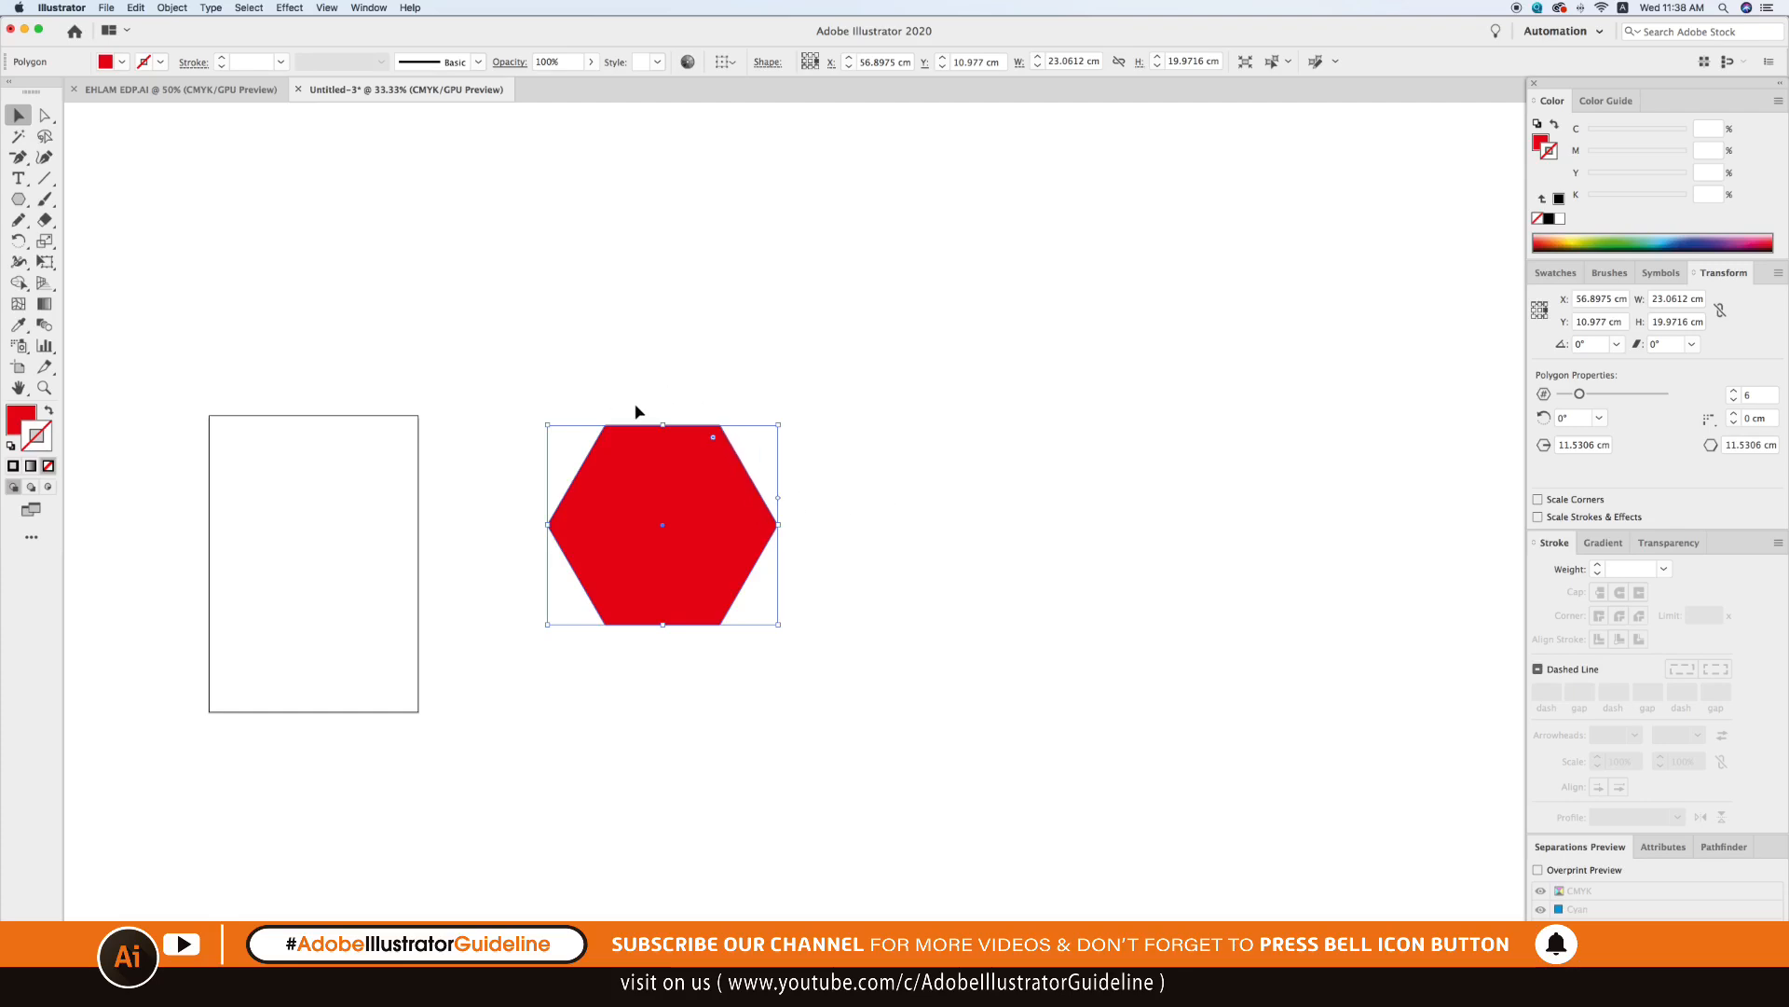
{"action": "left_click_drag", "start_coordinate": [652, 503], "coordinate": [597, 511]}
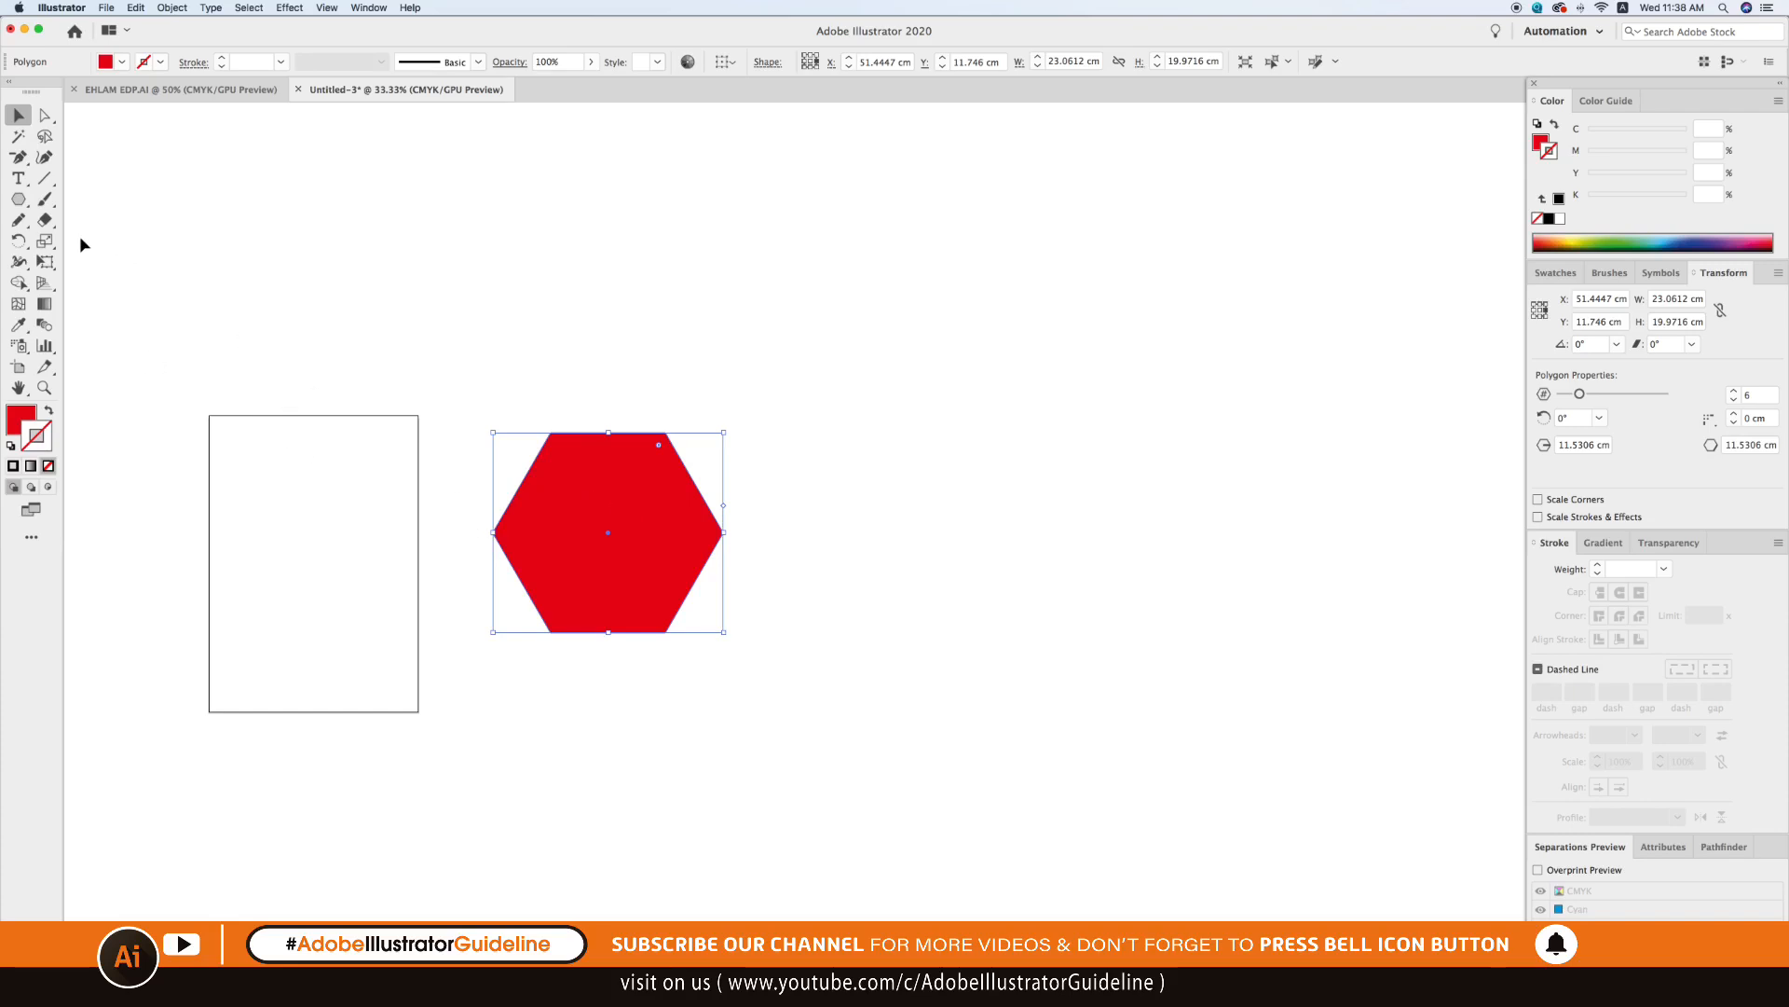
Create a polygon with a 10 cm radius and 10 sides, and place it just right of the hexagon.
{"action": "left_click", "coordinate": [18, 199]}
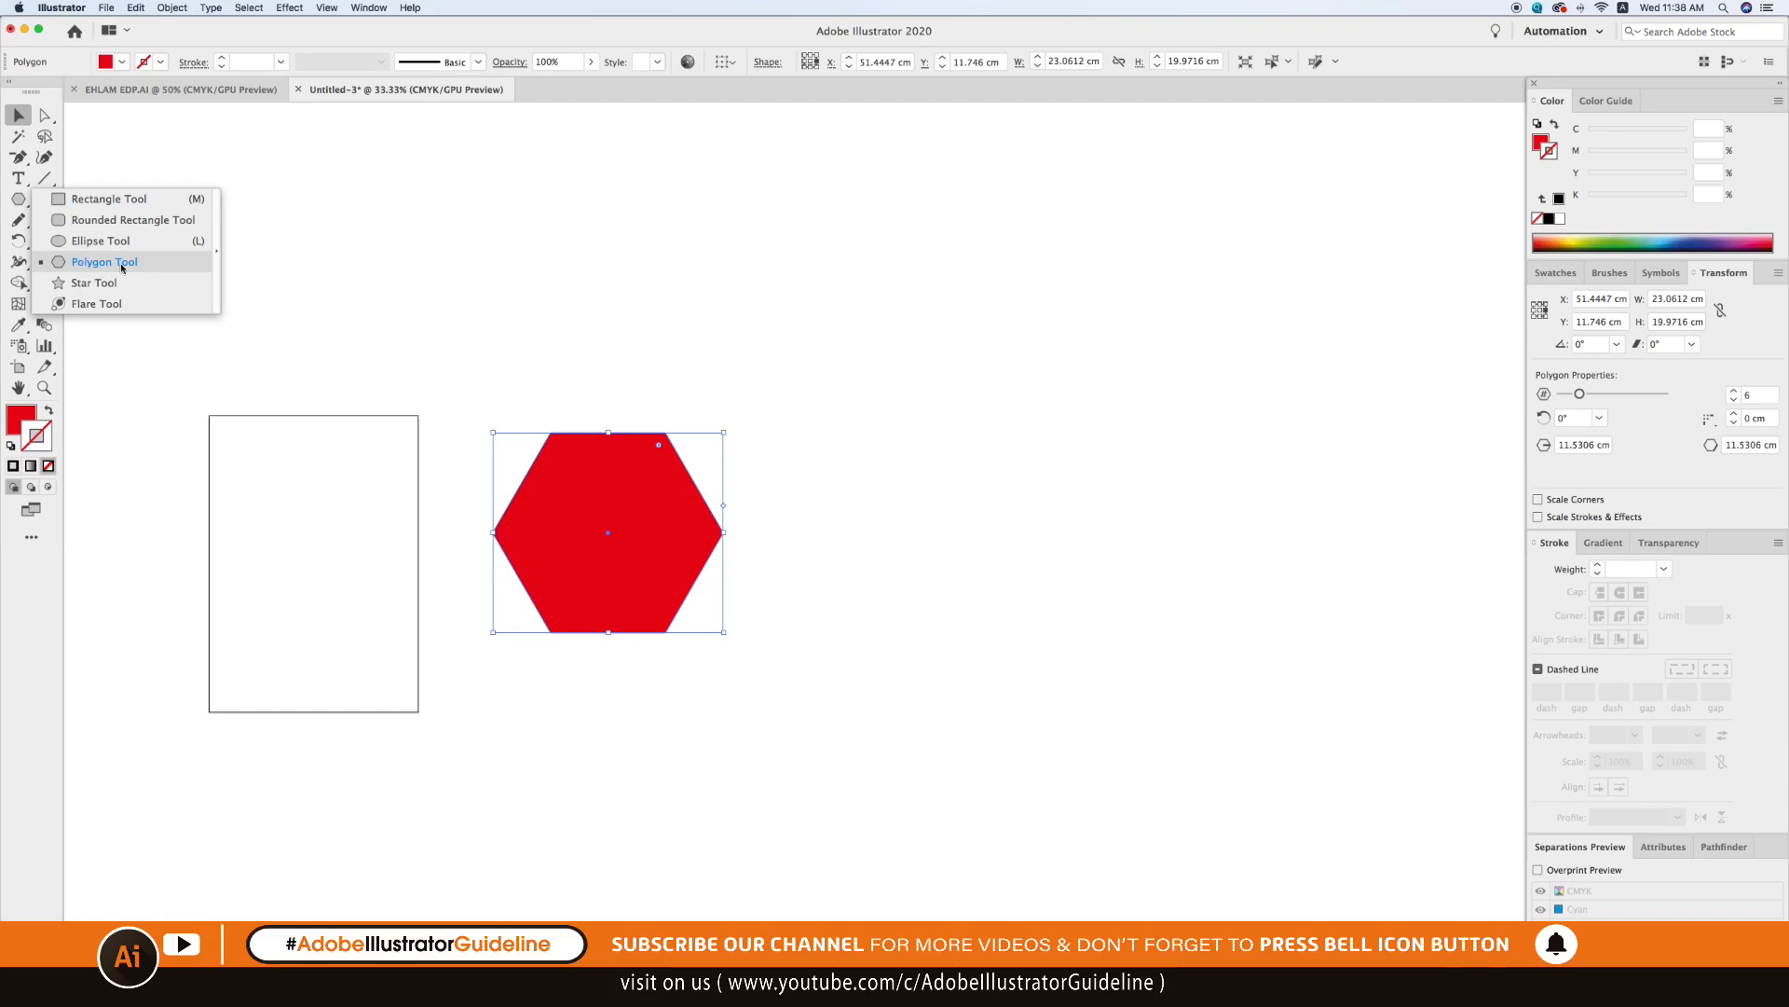
{"action": "left_click", "coordinate": [175, 273]}
{"action": "left_click", "coordinate": [1162, 640]}
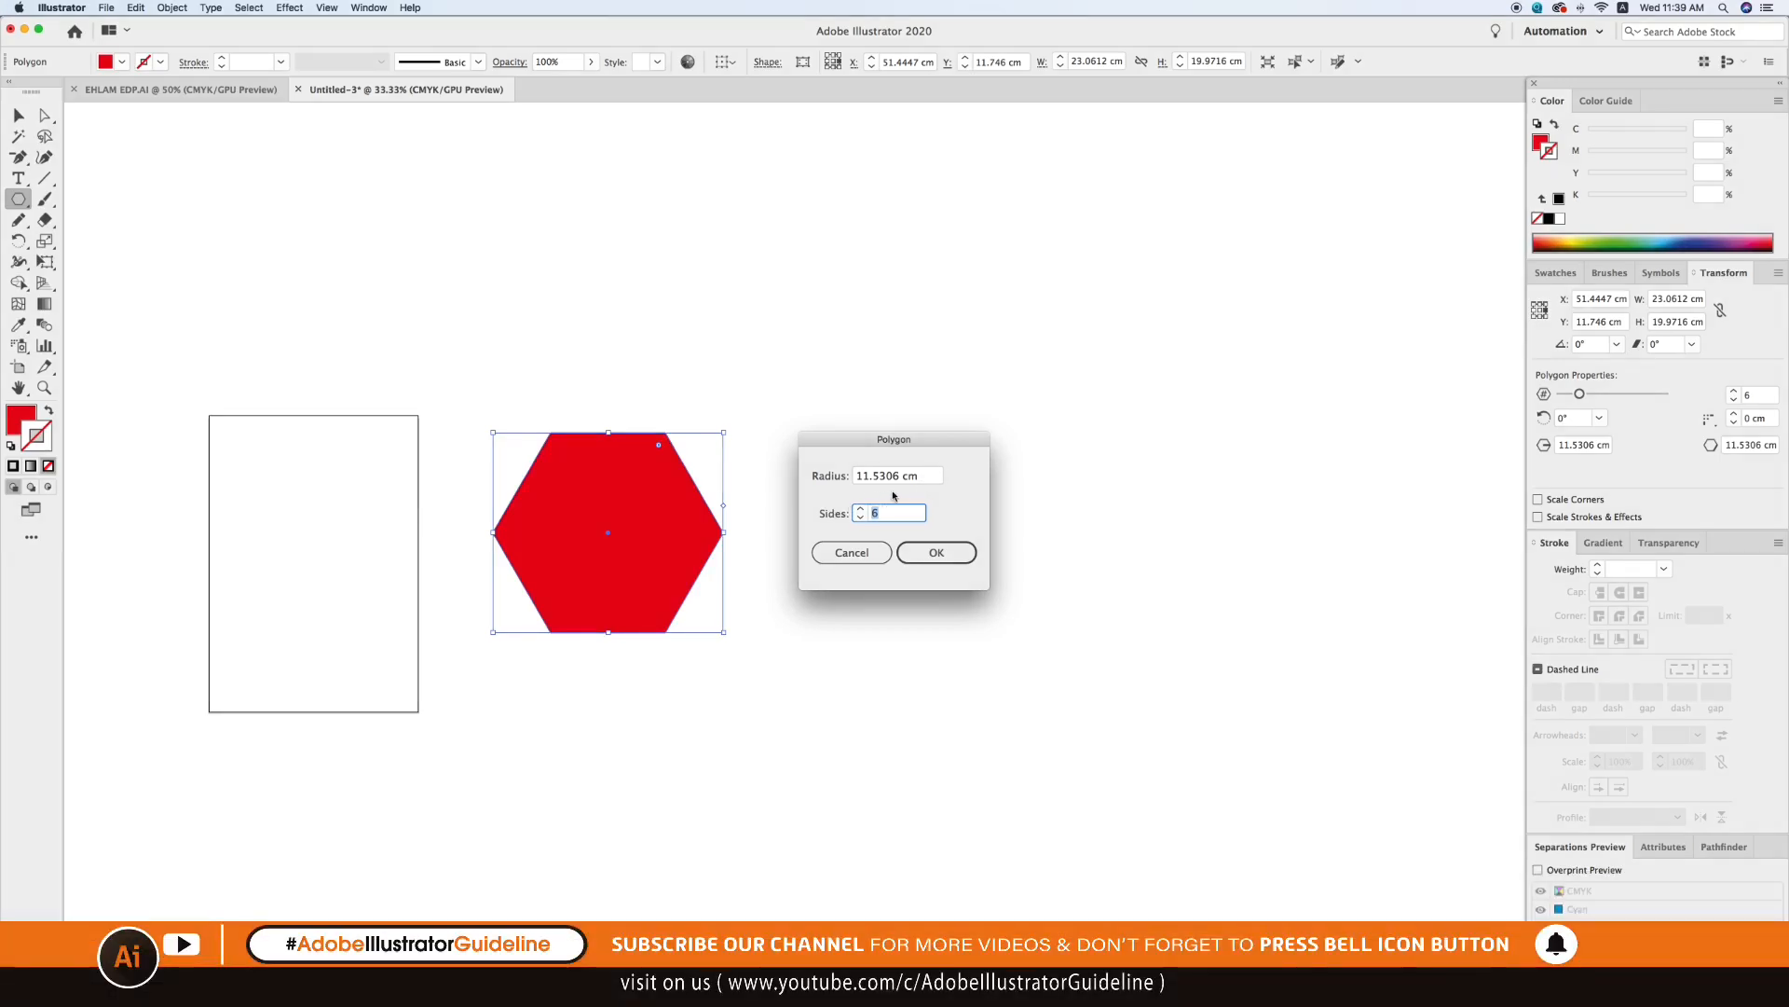
{"action": "key", "text": "Tab"}
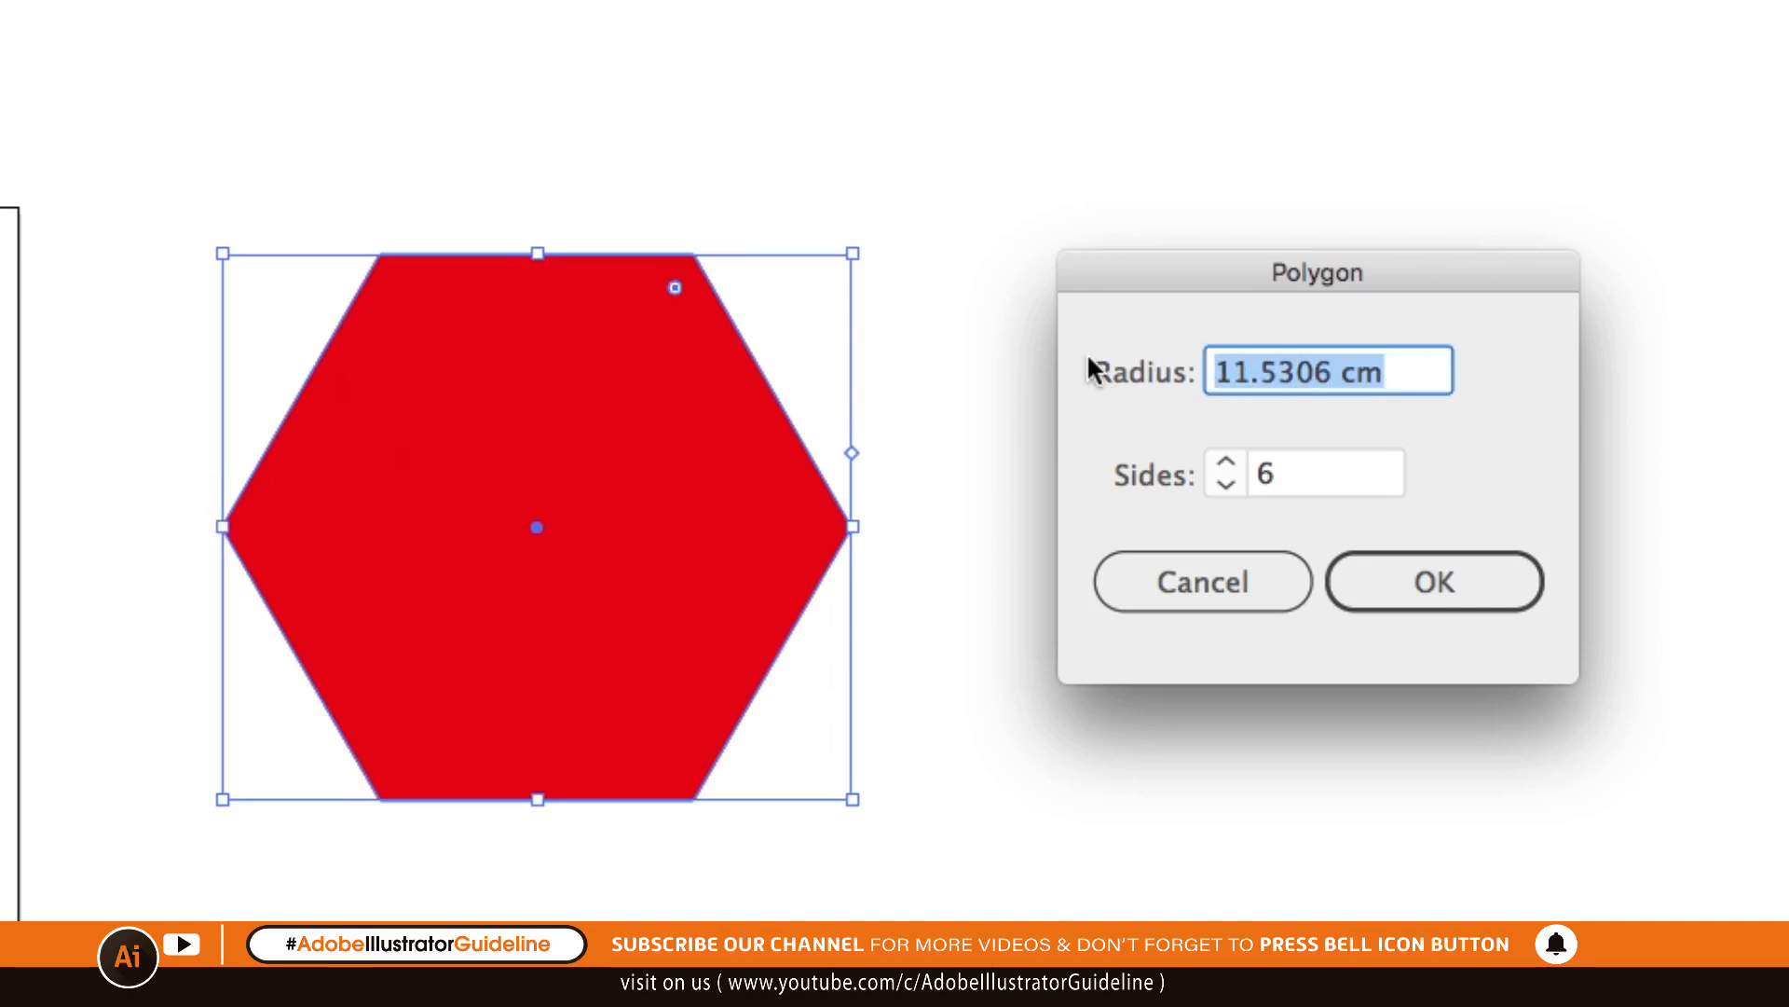
{"action": "type", "text": "10"}
{"action": "left_click", "coordinate": [1264, 473]}
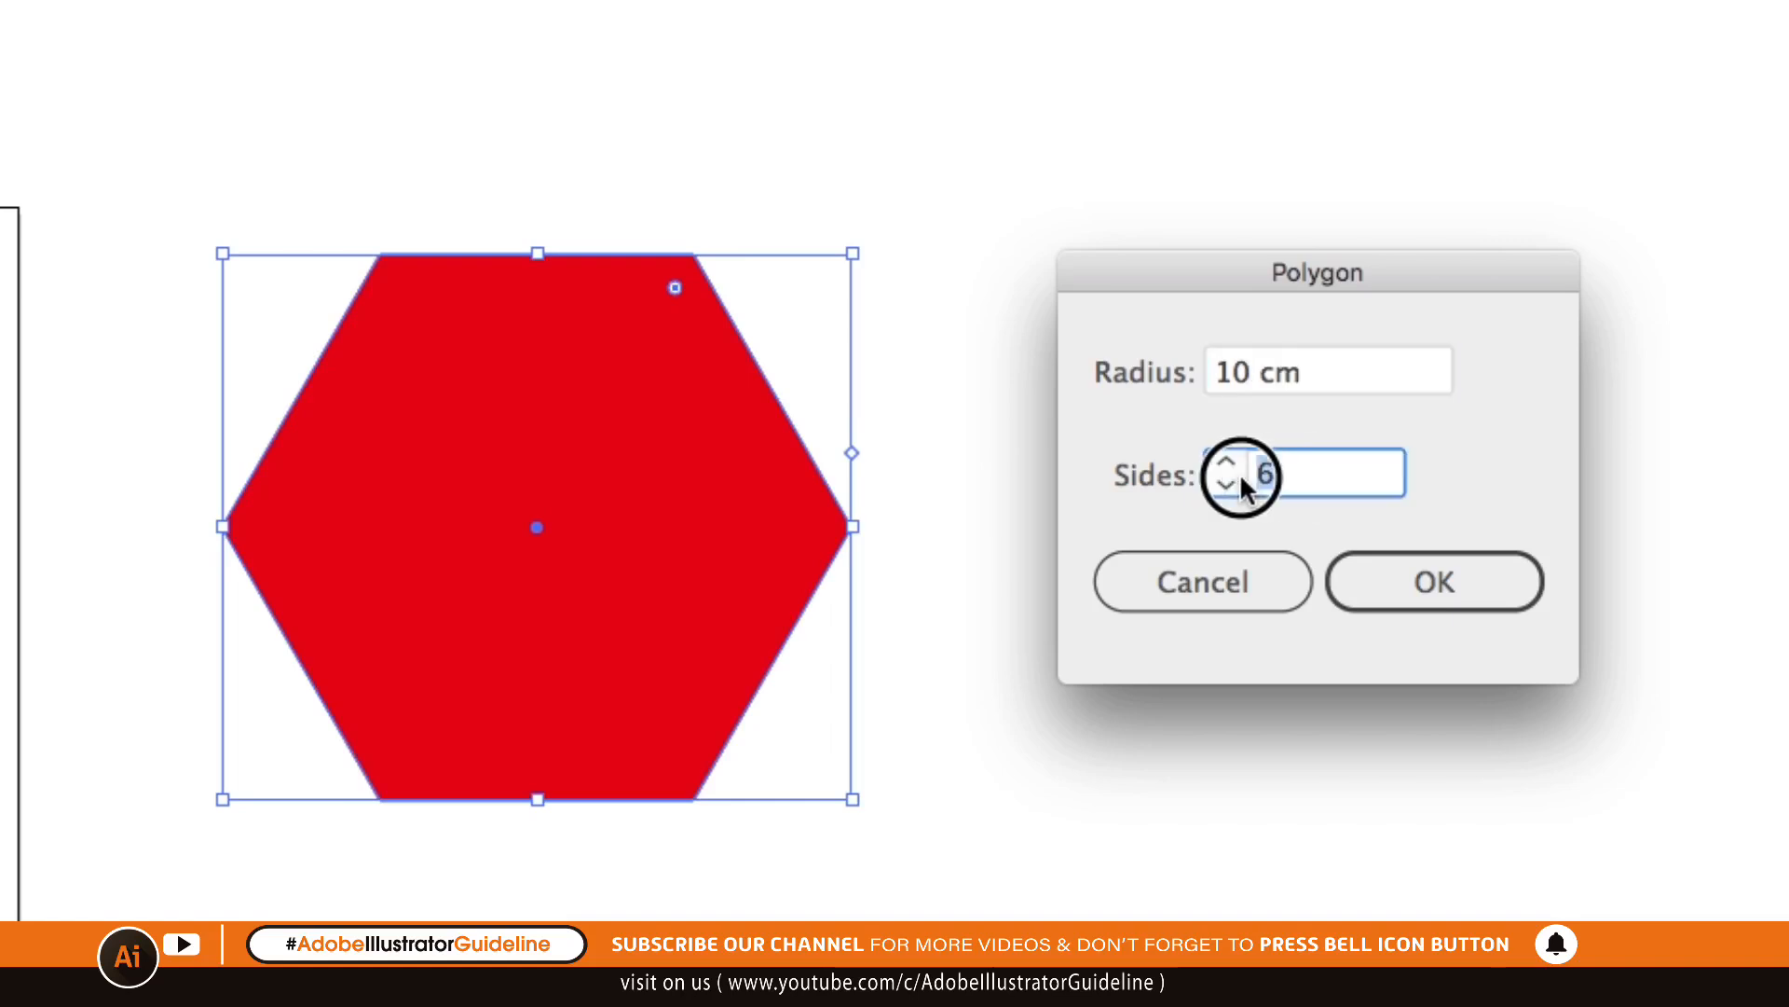
{"action": "type", "text": "10"}
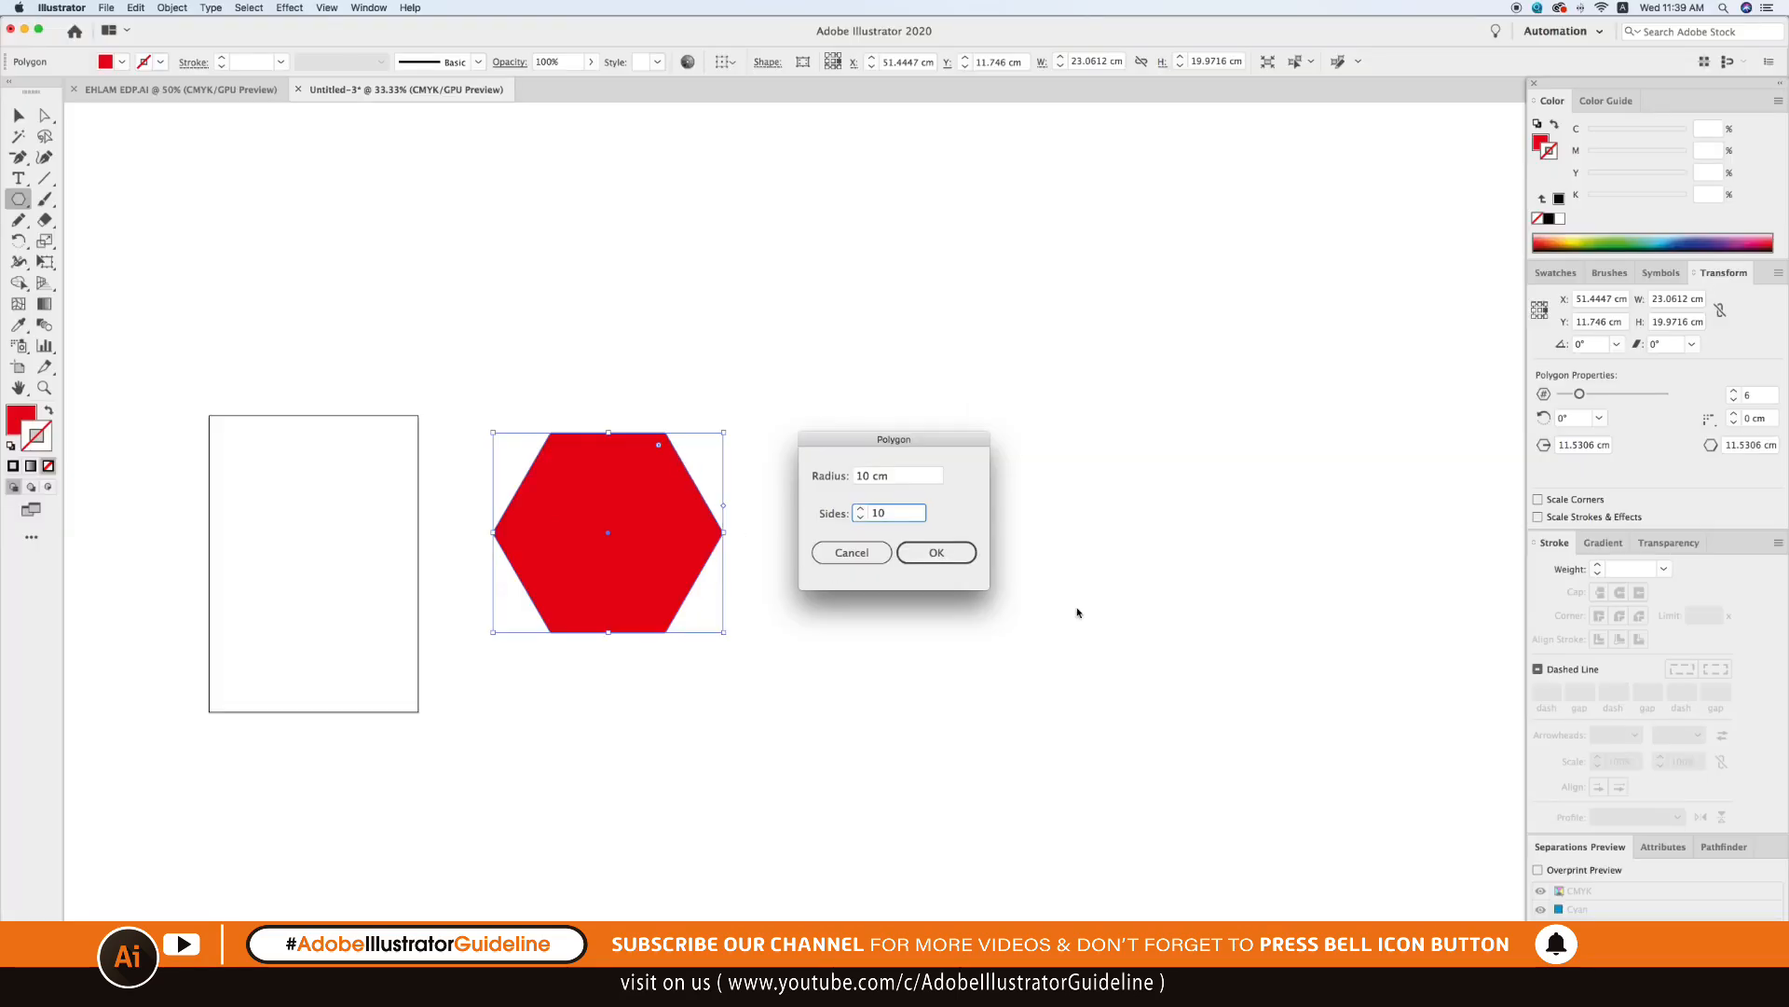
{"action": "left_click", "coordinate": [963, 553]}
{"action": "left_click", "coordinate": [19, 115]}
{"action": "left_click_drag", "start_coordinate": [254, 274], "coordinate": [896, 556]}
{"action": "left_click", "coordinate": [830, 417]}
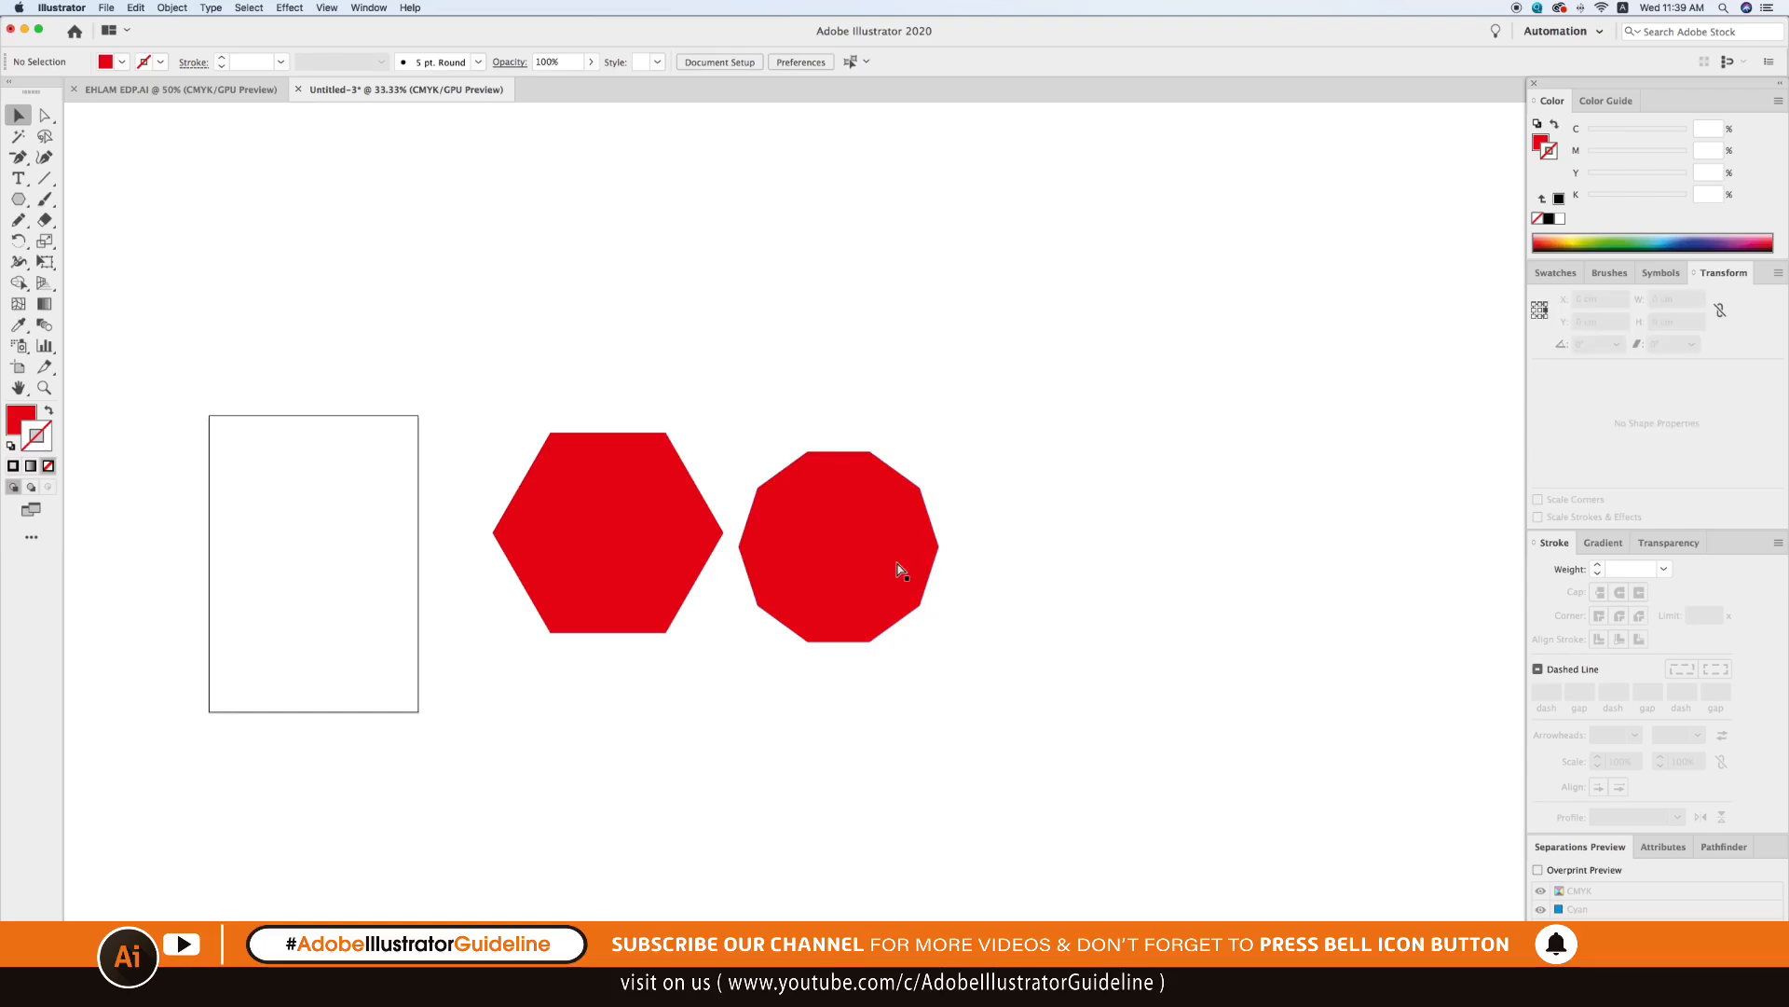
Check both polygons in outline view, return to the filled preview and shift the ten-sided polygon slightly closer to the hexagon.
{"action": "key", "text": "super+y"}
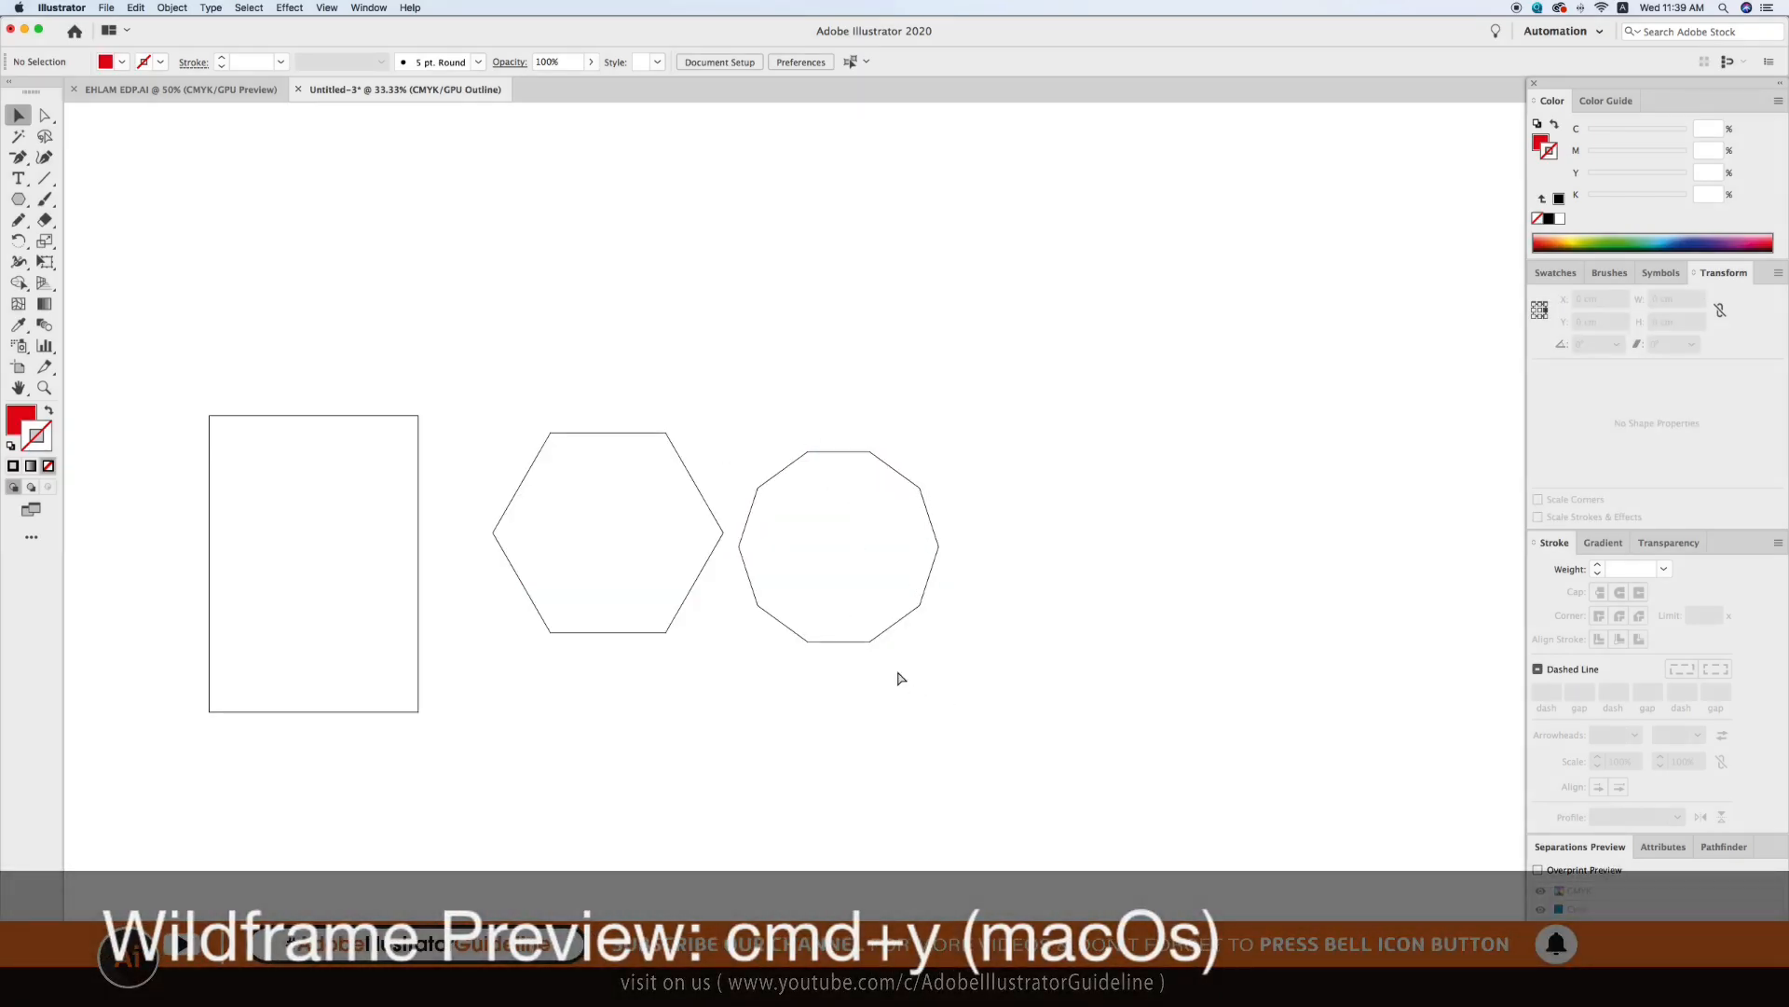
{"action": "key", "text": "super+y"}
{"action": "scroll", "coordinate": [719, 568], "scroll_direction": "right", "scroll_amount": 5}
{"action": "left_click", "coordinate": [703, 555]}
{"action": "scroll", "coordinate": [708, 613], "scroll_direction": "right", "scroll_amount": 3}
{"action": "left_click", "coordinate": [794, 669]}
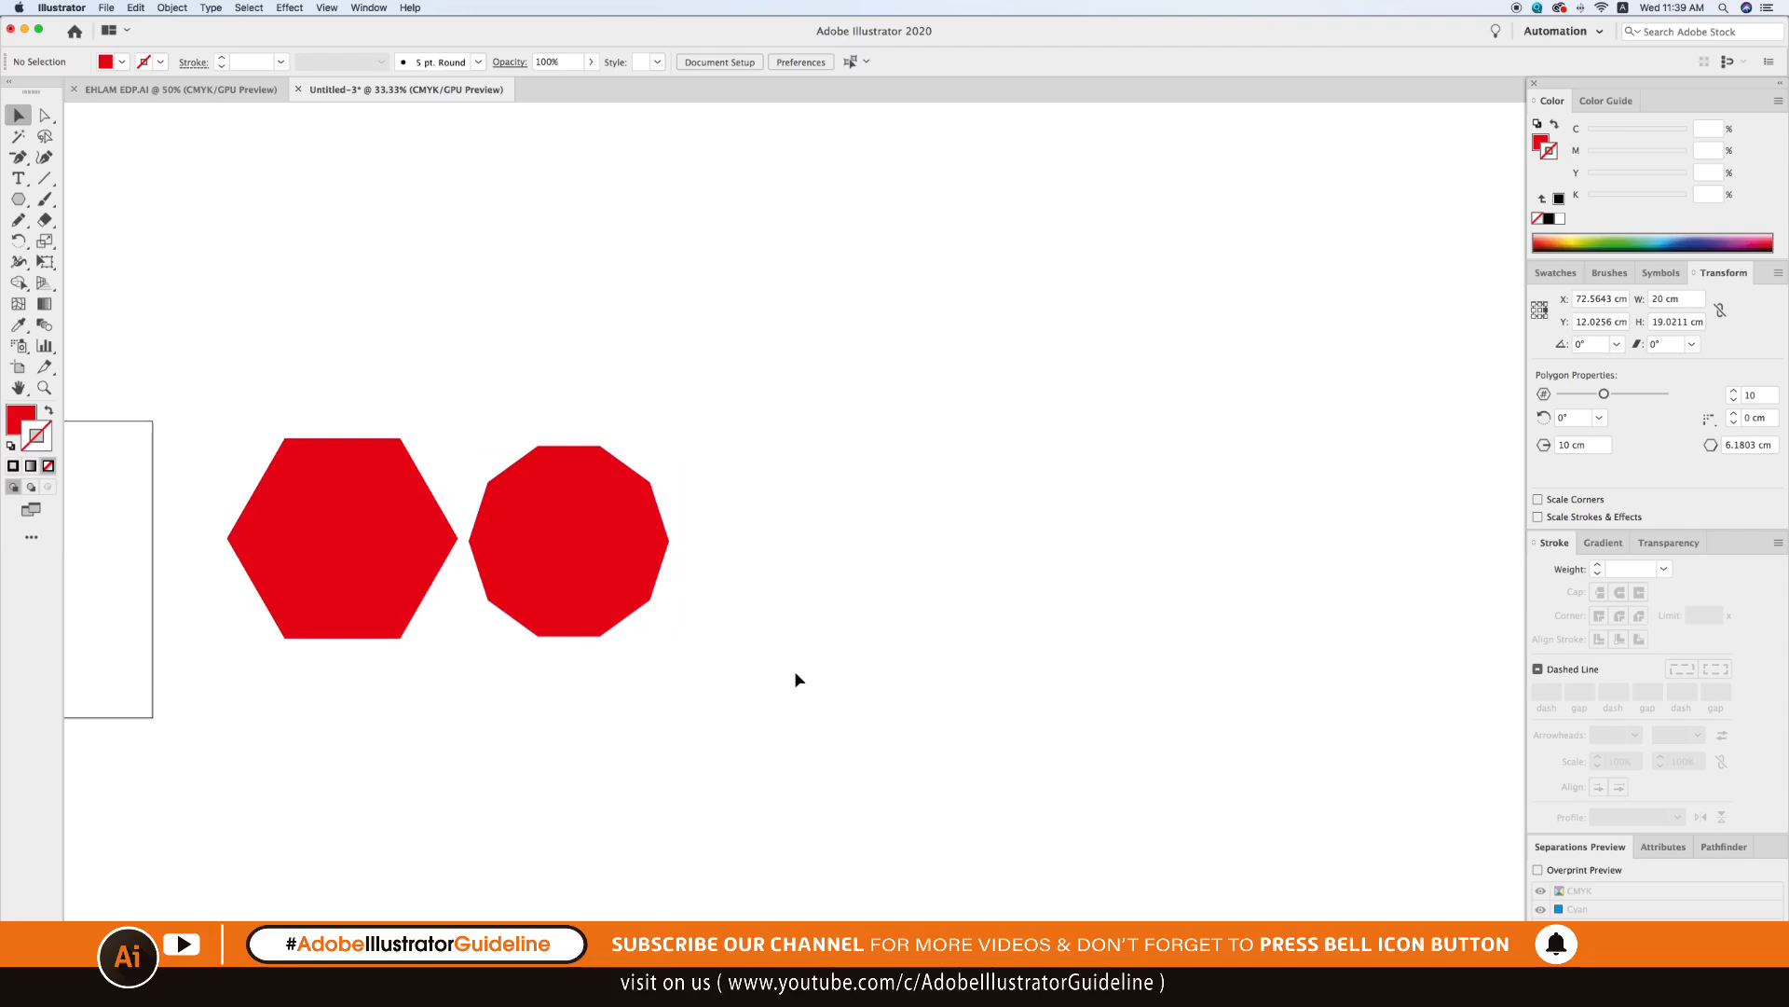
Create a polygon with a 15 cm radius and 20 sides, and place it to the right of the ten-sided polygon.
{"action": "left_click", "coordinate": [15, 198]}
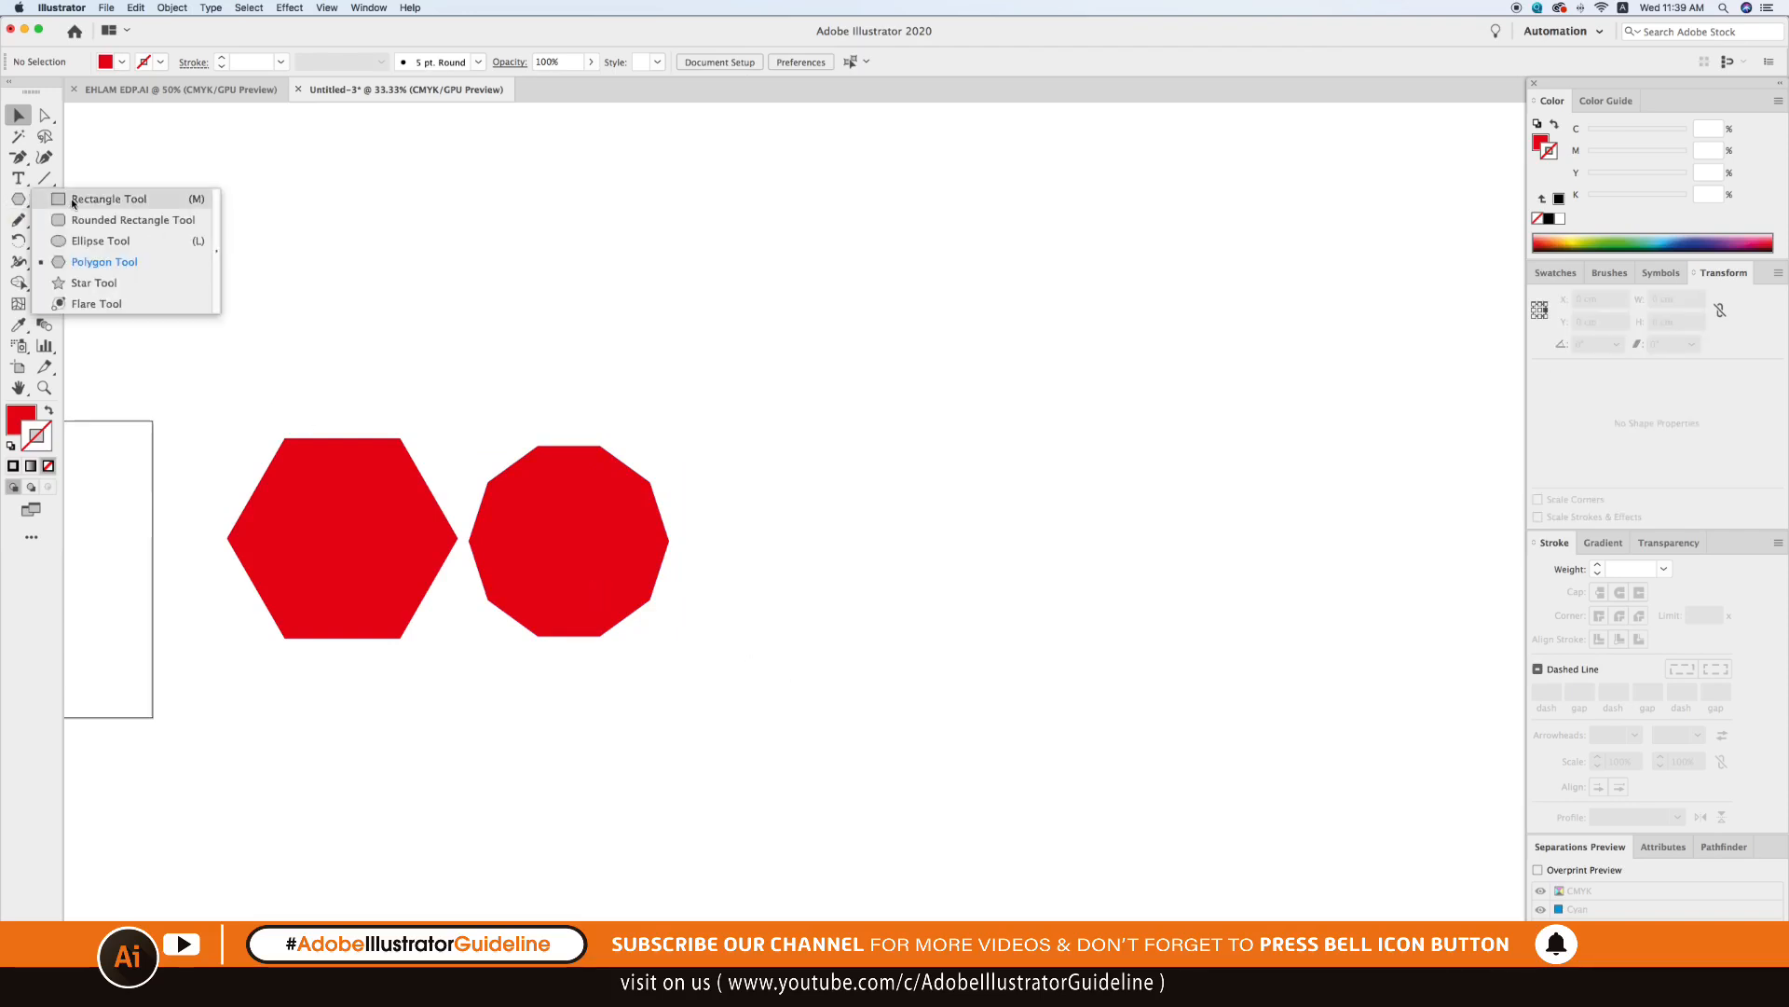
{"action": "left_click", "coordinate": [178, 263]}
{"action": "left_click", "coordinate": [786, 524]}
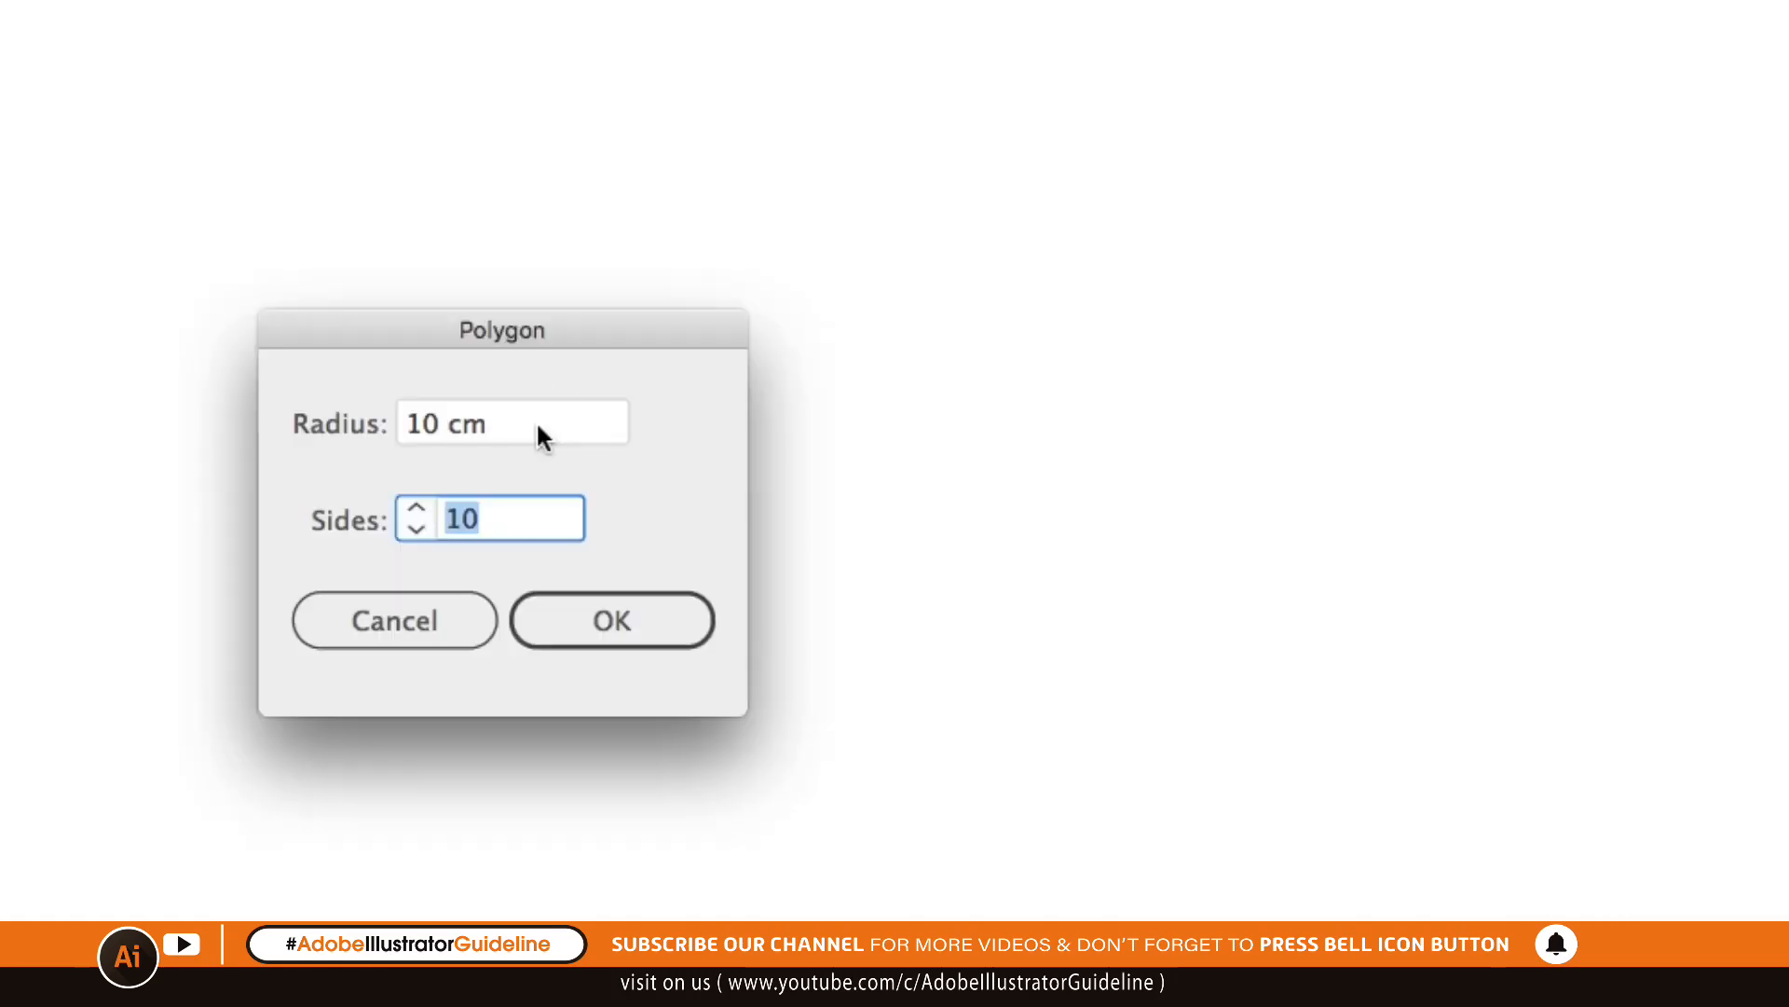
{"action": "key", "text": "shift+Tab"}
{"action": "type", "text": "15"}
{"action": "key", "text": "Tab"}
{"action": "type", "text": "2"}
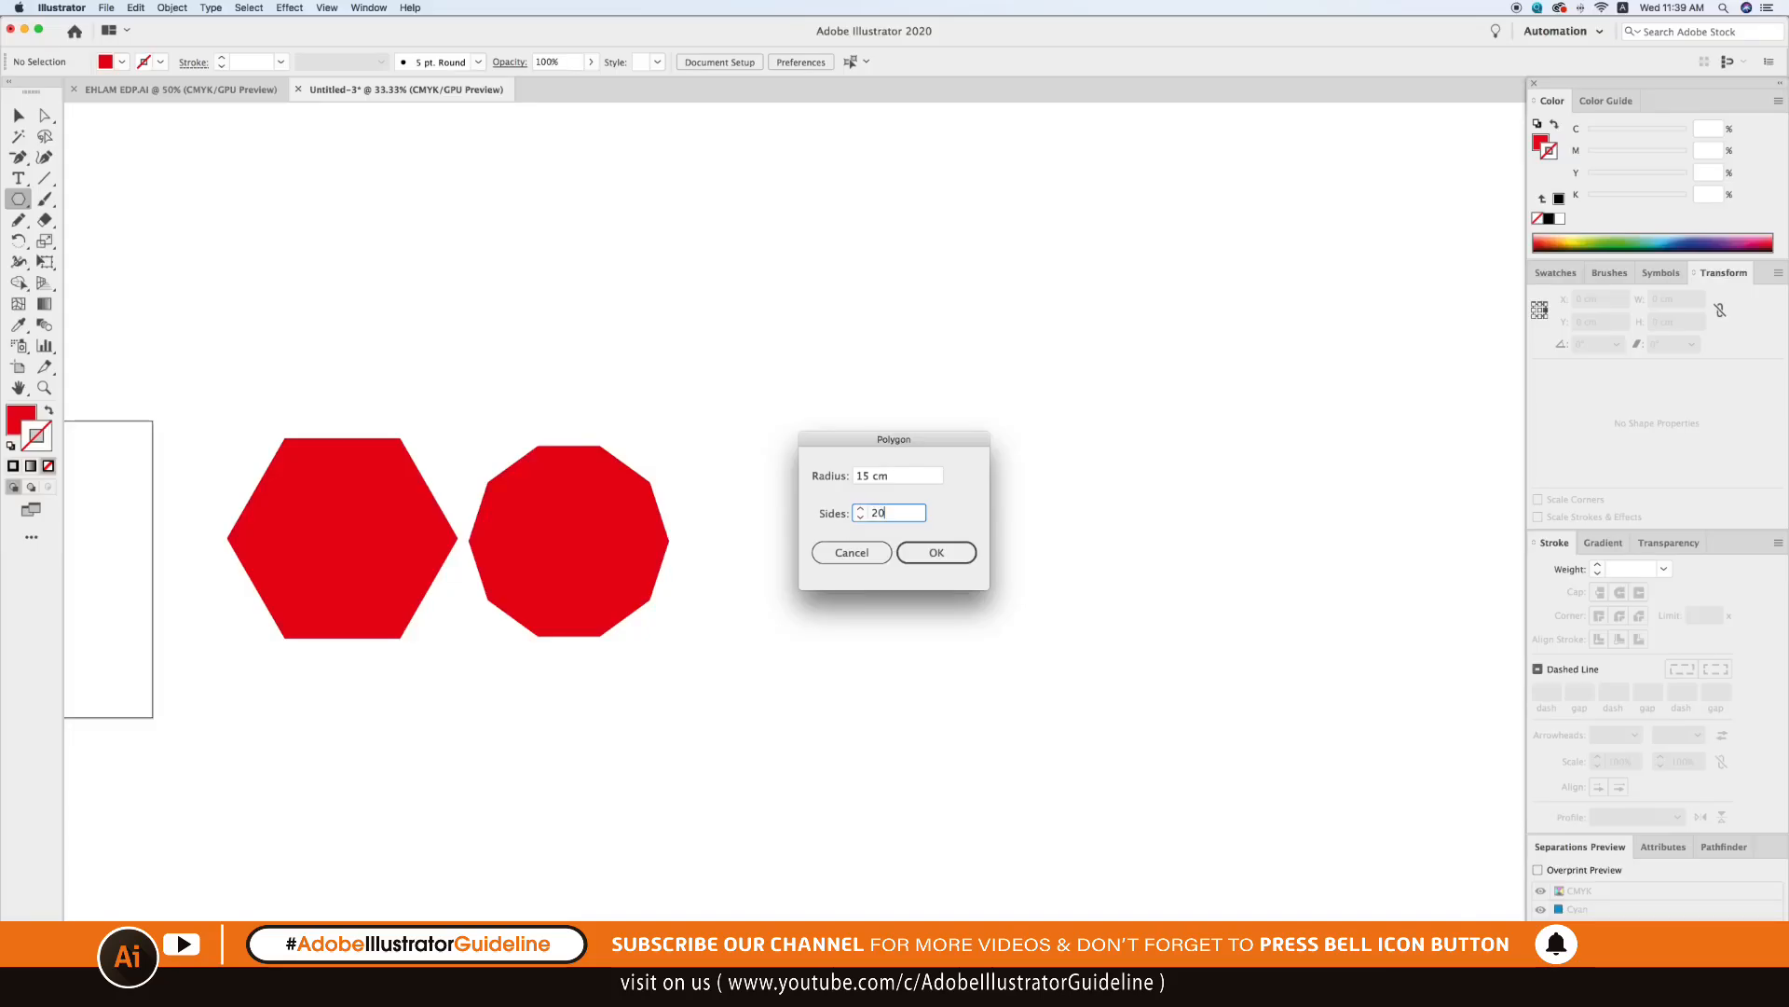
{"action": "key", "text": "Return"}
{"action": "left_click", "coordinate": [31, 112]}
{"action": "left_click_drag", "start_coordinate": [265, 244], "coordinate": [937, 539]}
{"action": "left_click", "coordinate": [916, 400]}
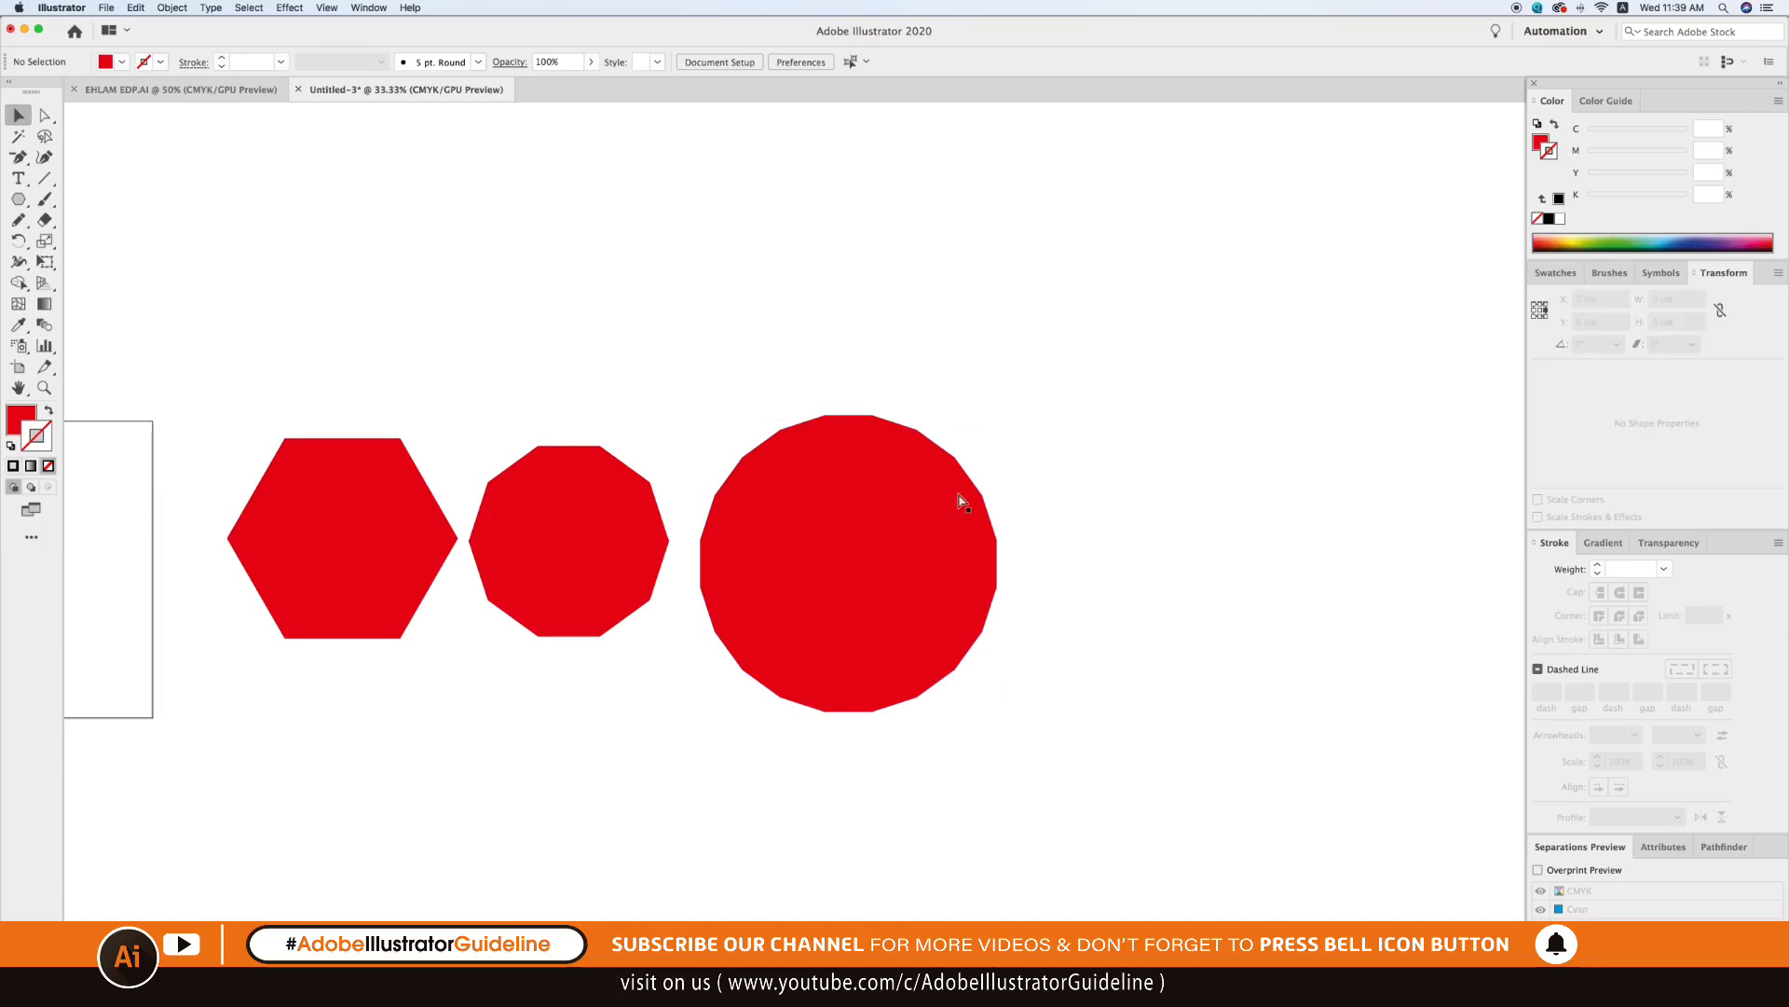
Examine the 20-sided polygon's straight edges up close in outline view, then return to the filled preview of all three polygons.
{"action": "key", "text": "super+y"}
{"action": "key", "text": "super+space"}
{"action": "left_click_drag", "start_coordinate": [690, 420], "coordinate": [1130, 799]}
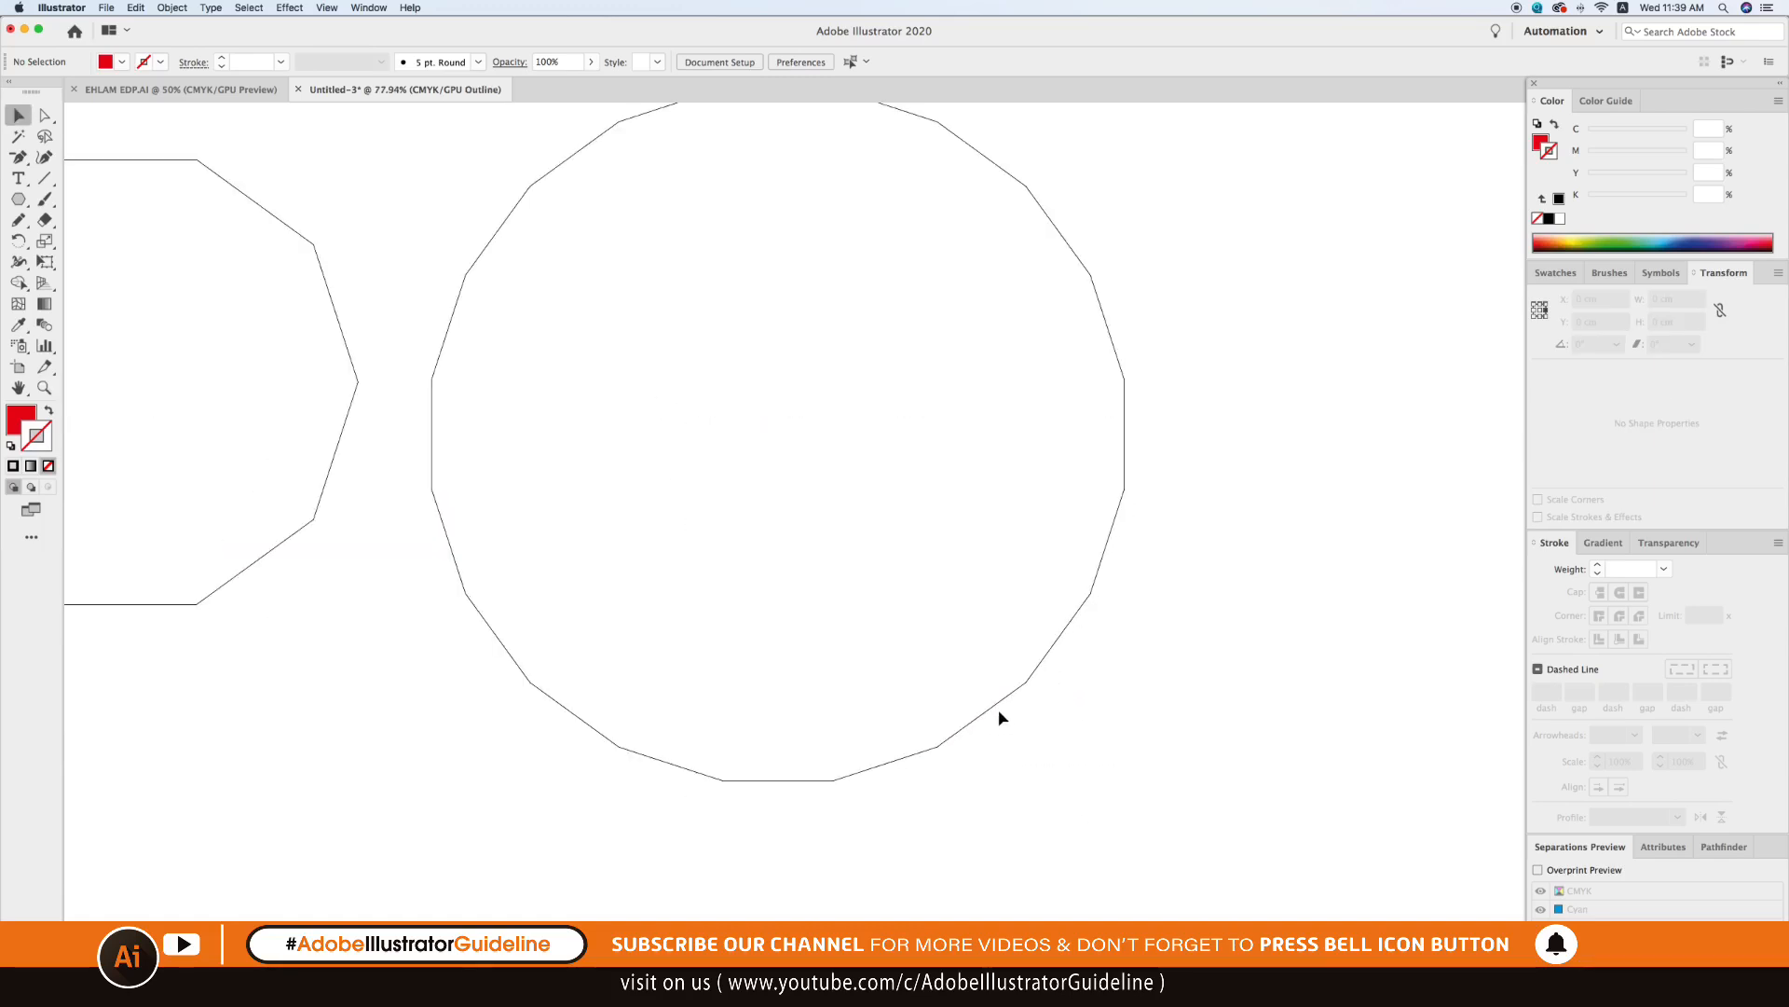
{"action": "key", "text": "super+y"}
{"action": "key", "text": "super+minus"}
{"action": "key", "text": "super+minus"}
{"action": "key", "text": "super+minus"}
{"action": "key", "text": "super+minus"}
{"action": "left_click_drag", "start_coordinate": [933, 560], "coordinate": [887, 399]}
{"action": "left_click_drag", "start_coordinate": [282, 184], "coordinate": [1262, 807]}
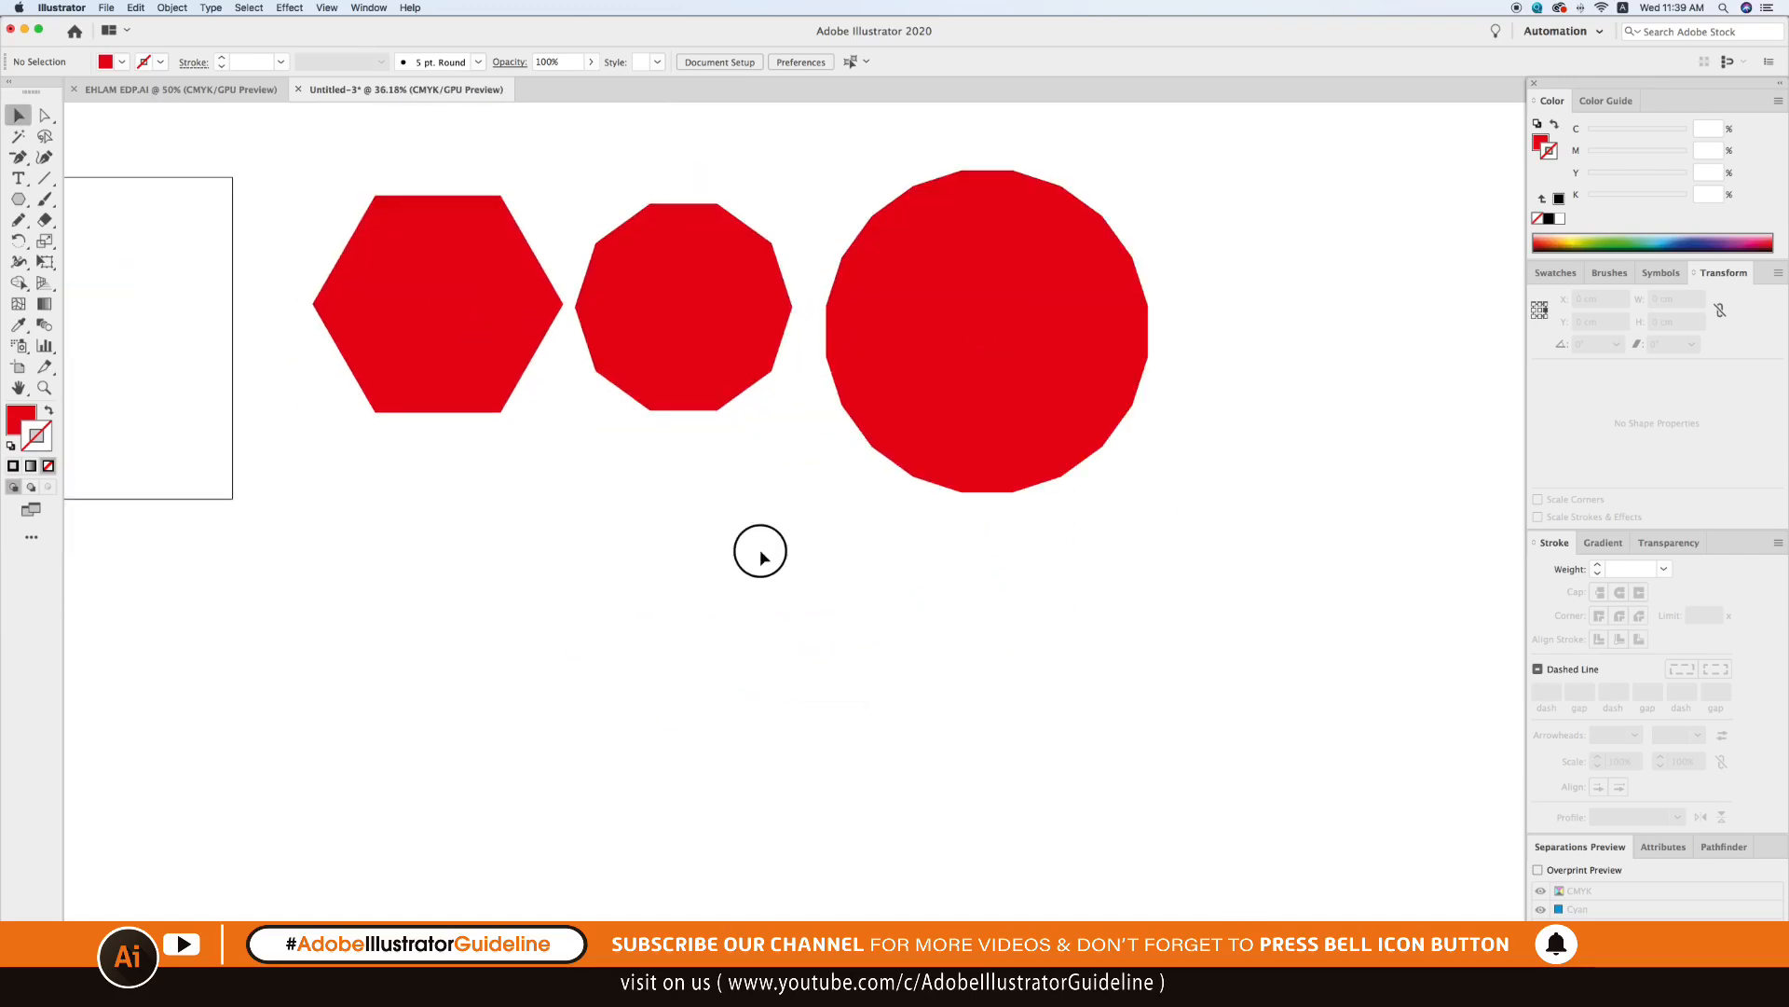
{"action": "left_click_drag", "start_coordinate": [773, 540], "coordinate": [764, 556]}
Create a triangle as a polygon with a 15 cm radius and 3 sides, and place it below the hexagon.
{"action": "left_click_drag", "start_coordinate": [17, 200], "coordinate": [70, 260]}
{"action": "left_click", "coordinate": [855, 718]}
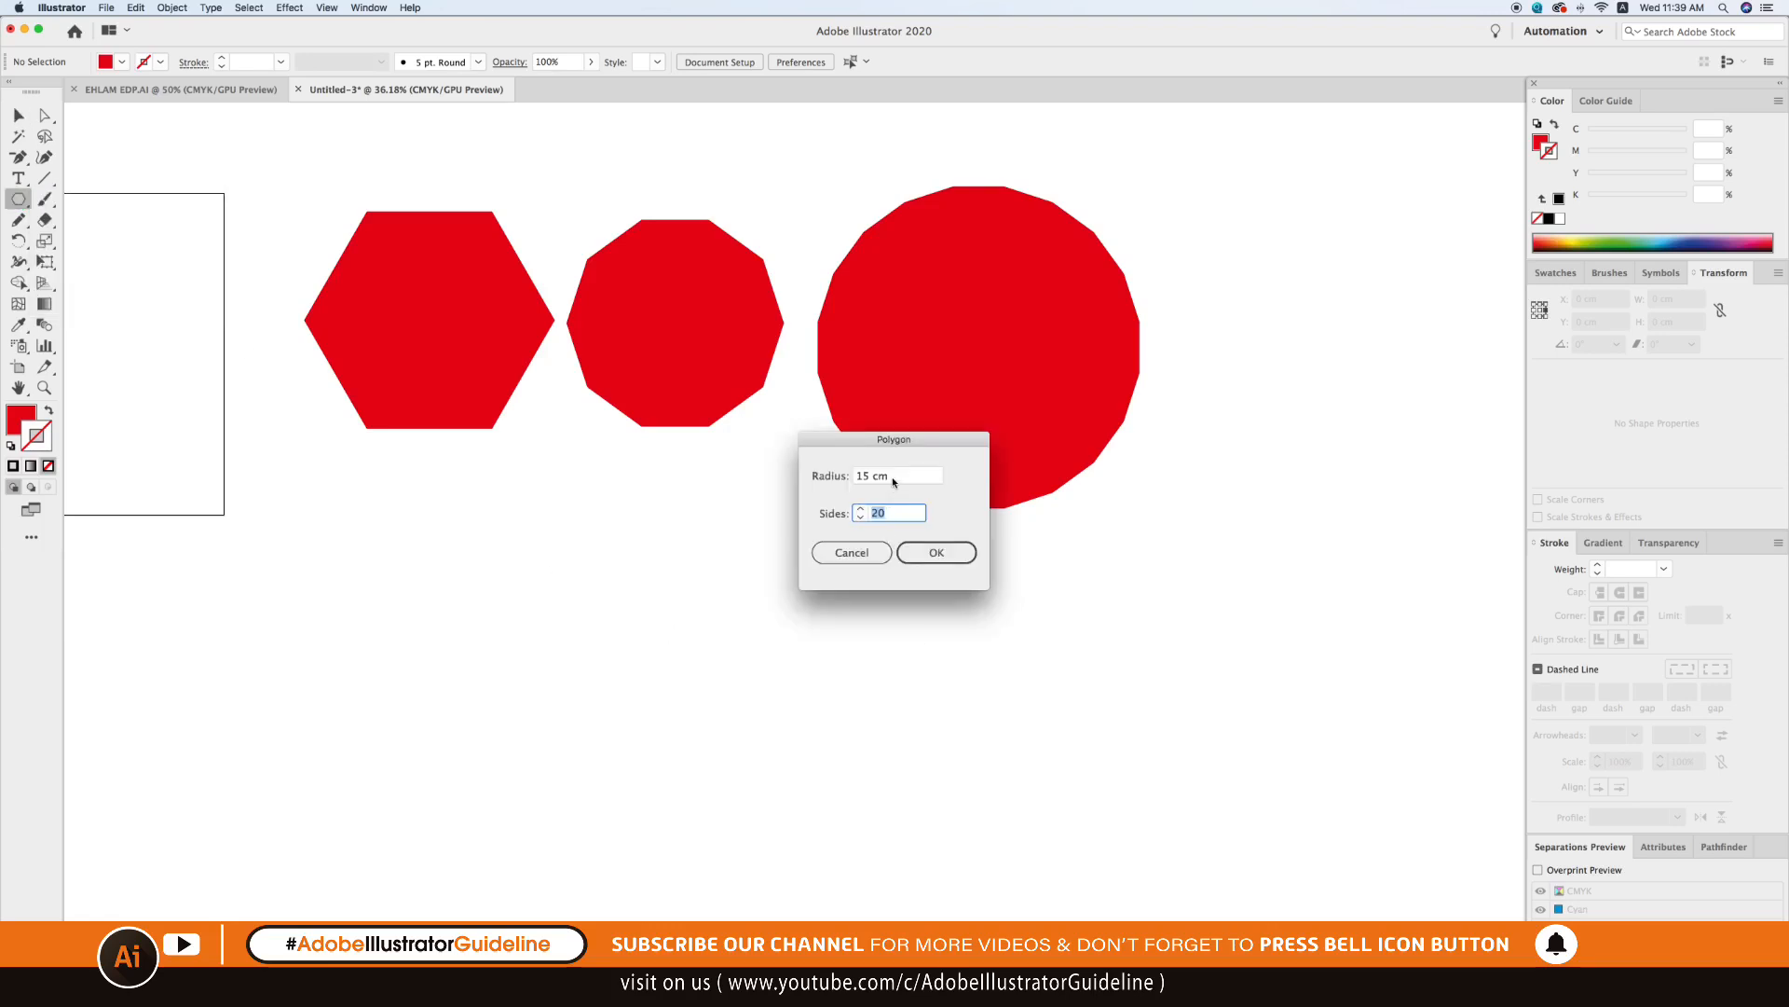
{"action": "type", "text": "3"}
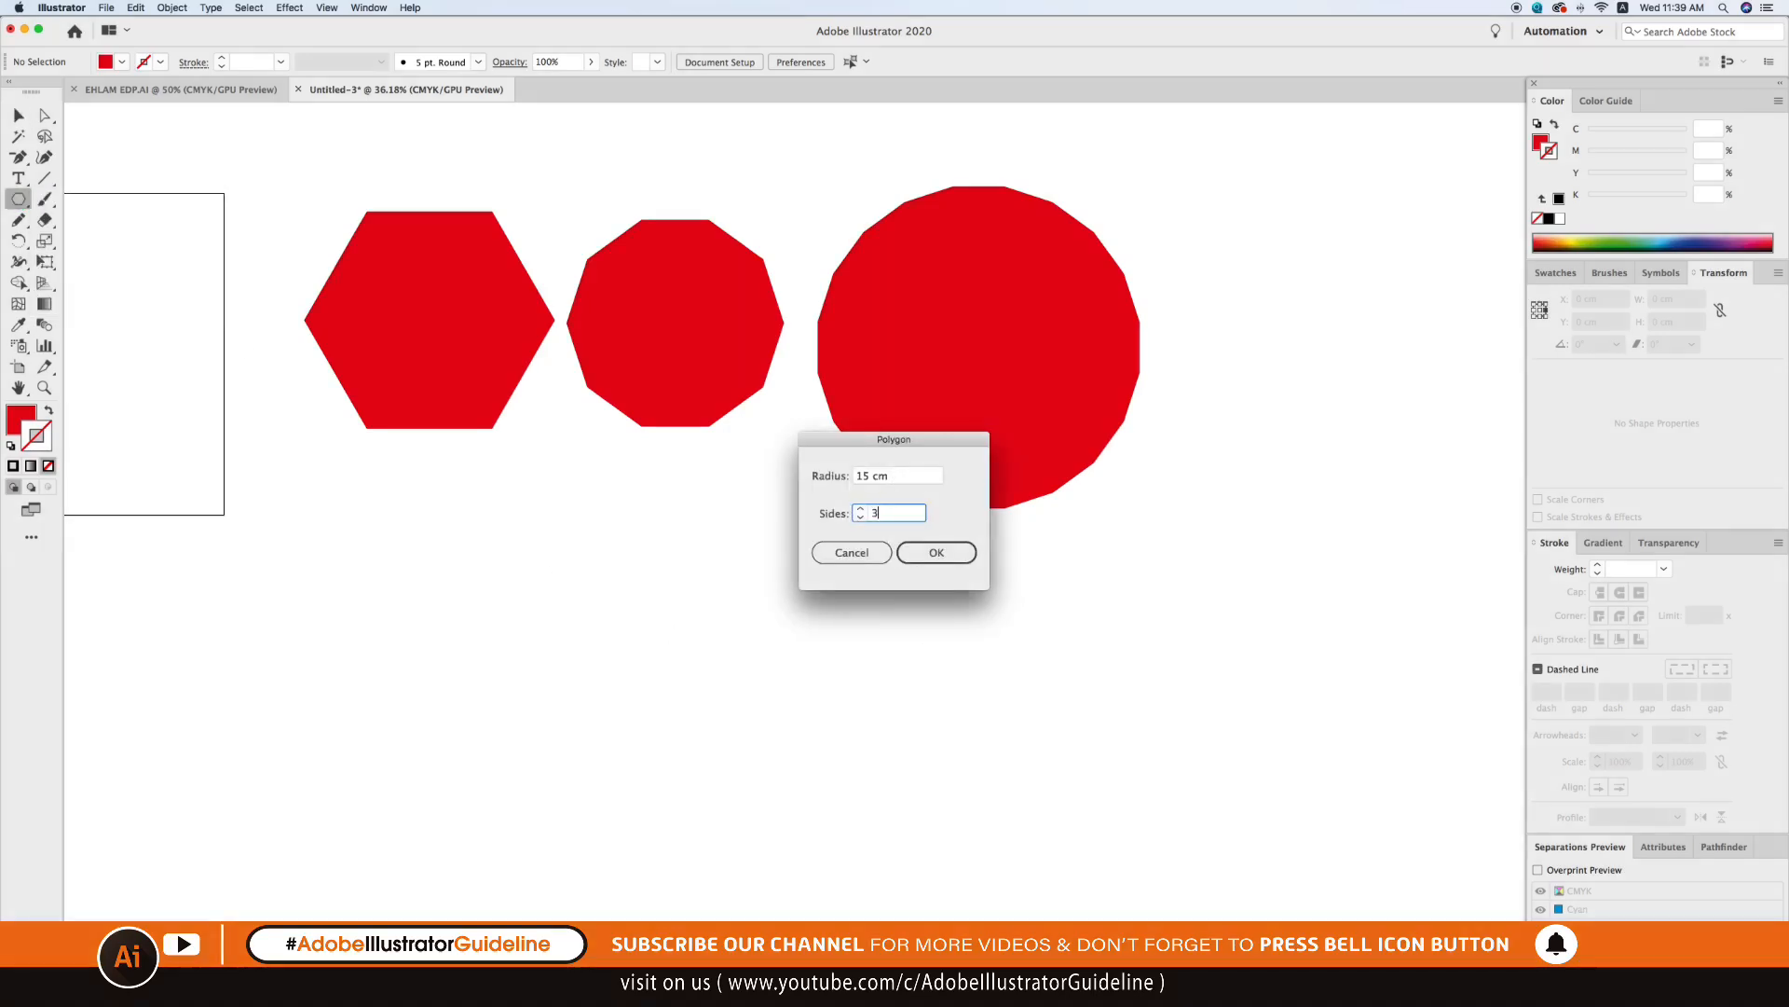
{"action": "left_click", "coordinate": [917, 552]}
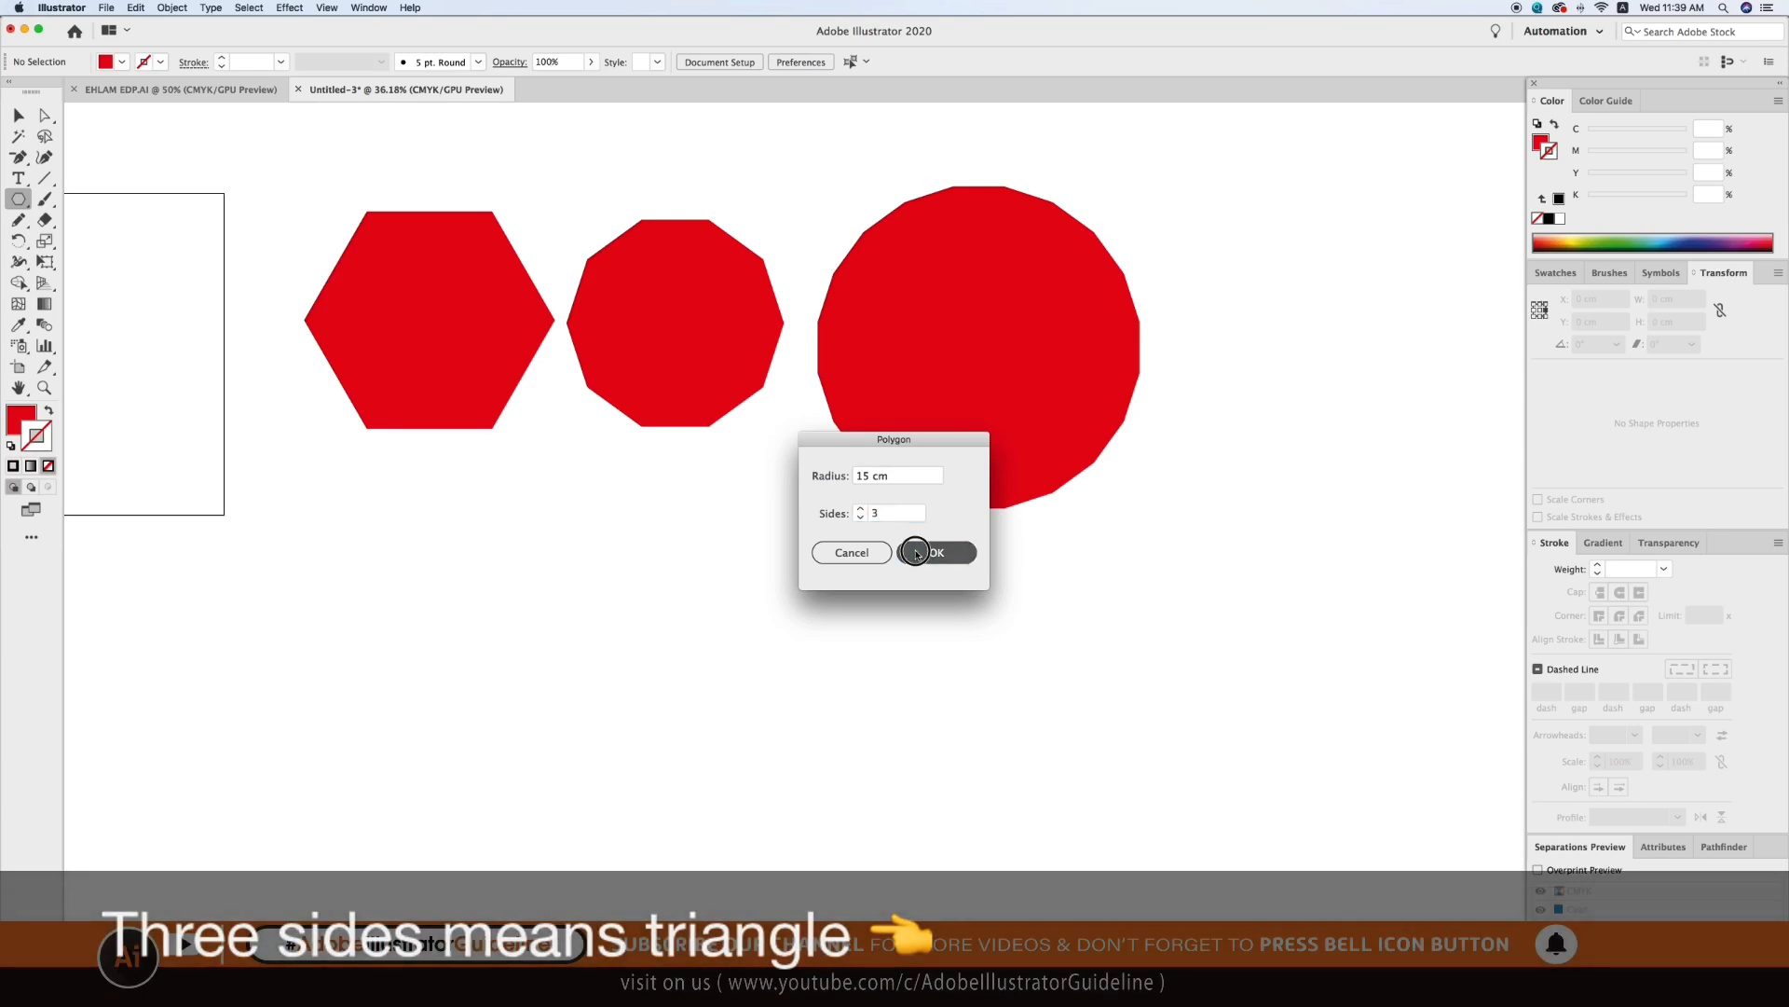
{"action": "left_click", "coordinate": [16, 116]}
{"action": "left_click_drag", "start_coordinate": [171, 227], "coordinate": [522, 750]}
Create an octagon as a polygon with a 3 cm radius and 8 sides.
{"action": "left_click", "coordinate": [717, 734]}
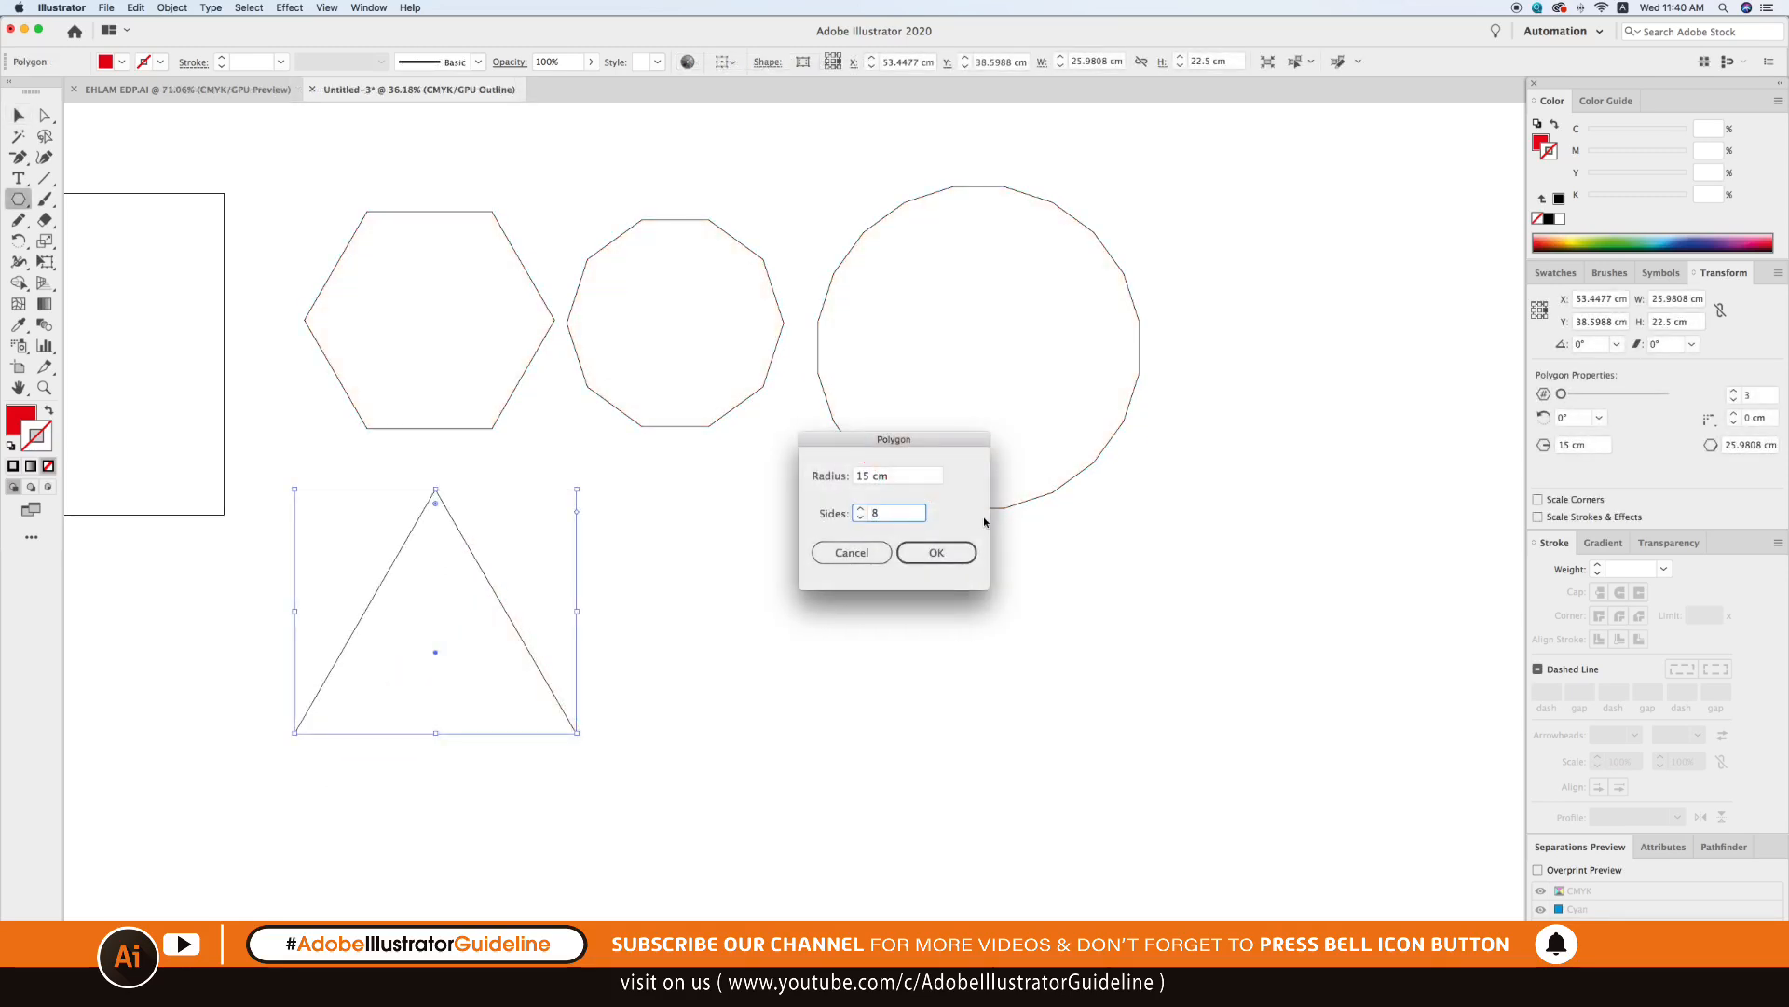
{"action": "triple_click", "coordinate": [871, 475]}
{"action": "type", "text": "3"}
{"action": "left_click", "coordinate": [936, 552]}
{"action": "left_click", "coordinate": [19, 115]}
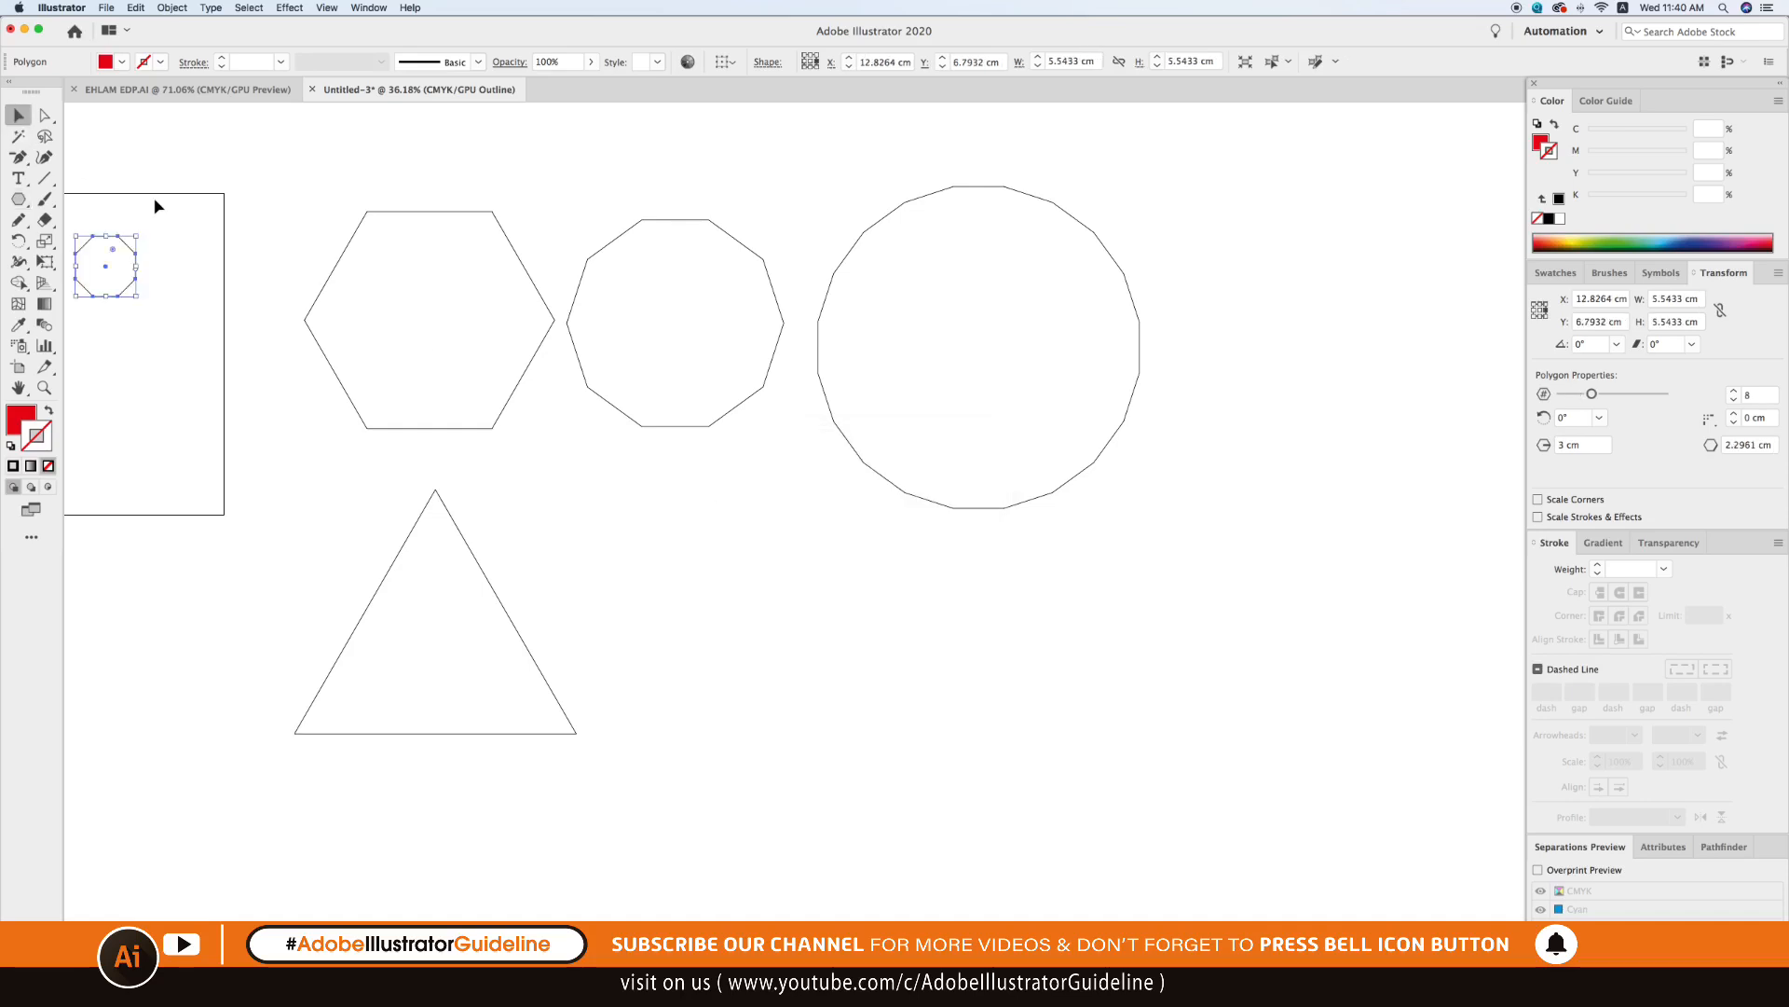
Move the small octagon to the right of the triangle and enlarge it to roughly double its size.
{"action": "left_click", "coordinate": [142, 268]}
{"action": "left_click_drag", "start_coordinate": [131, 253], "coordinate": [764, 615]}
{"action": "left_click", "coordinate": [727, 596]}
{"action": "left_click", "coordinate": [901, 705]}
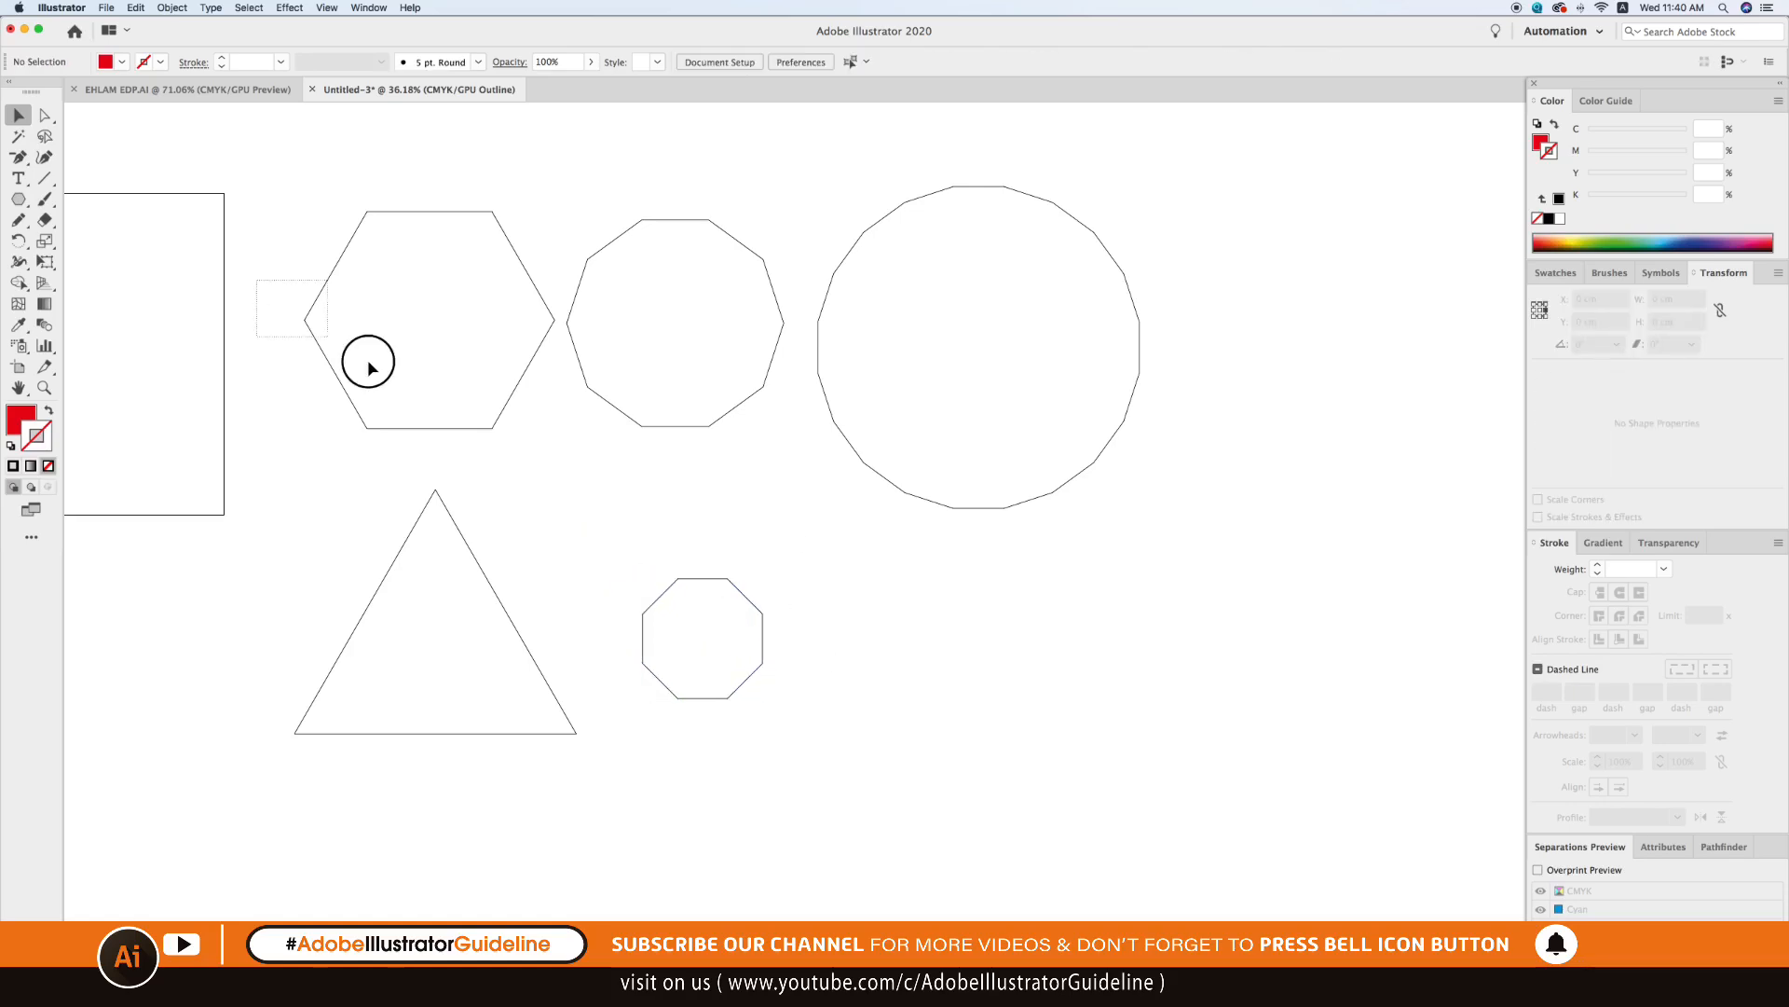
Delete all the polygons, then draw a five-pointed star about 14.6 cm wide with the Star tool and show it in filled preview.
{"action": "left_click_drag", "start_coordinate": [255, 294], "coordinate": [963, 757]}
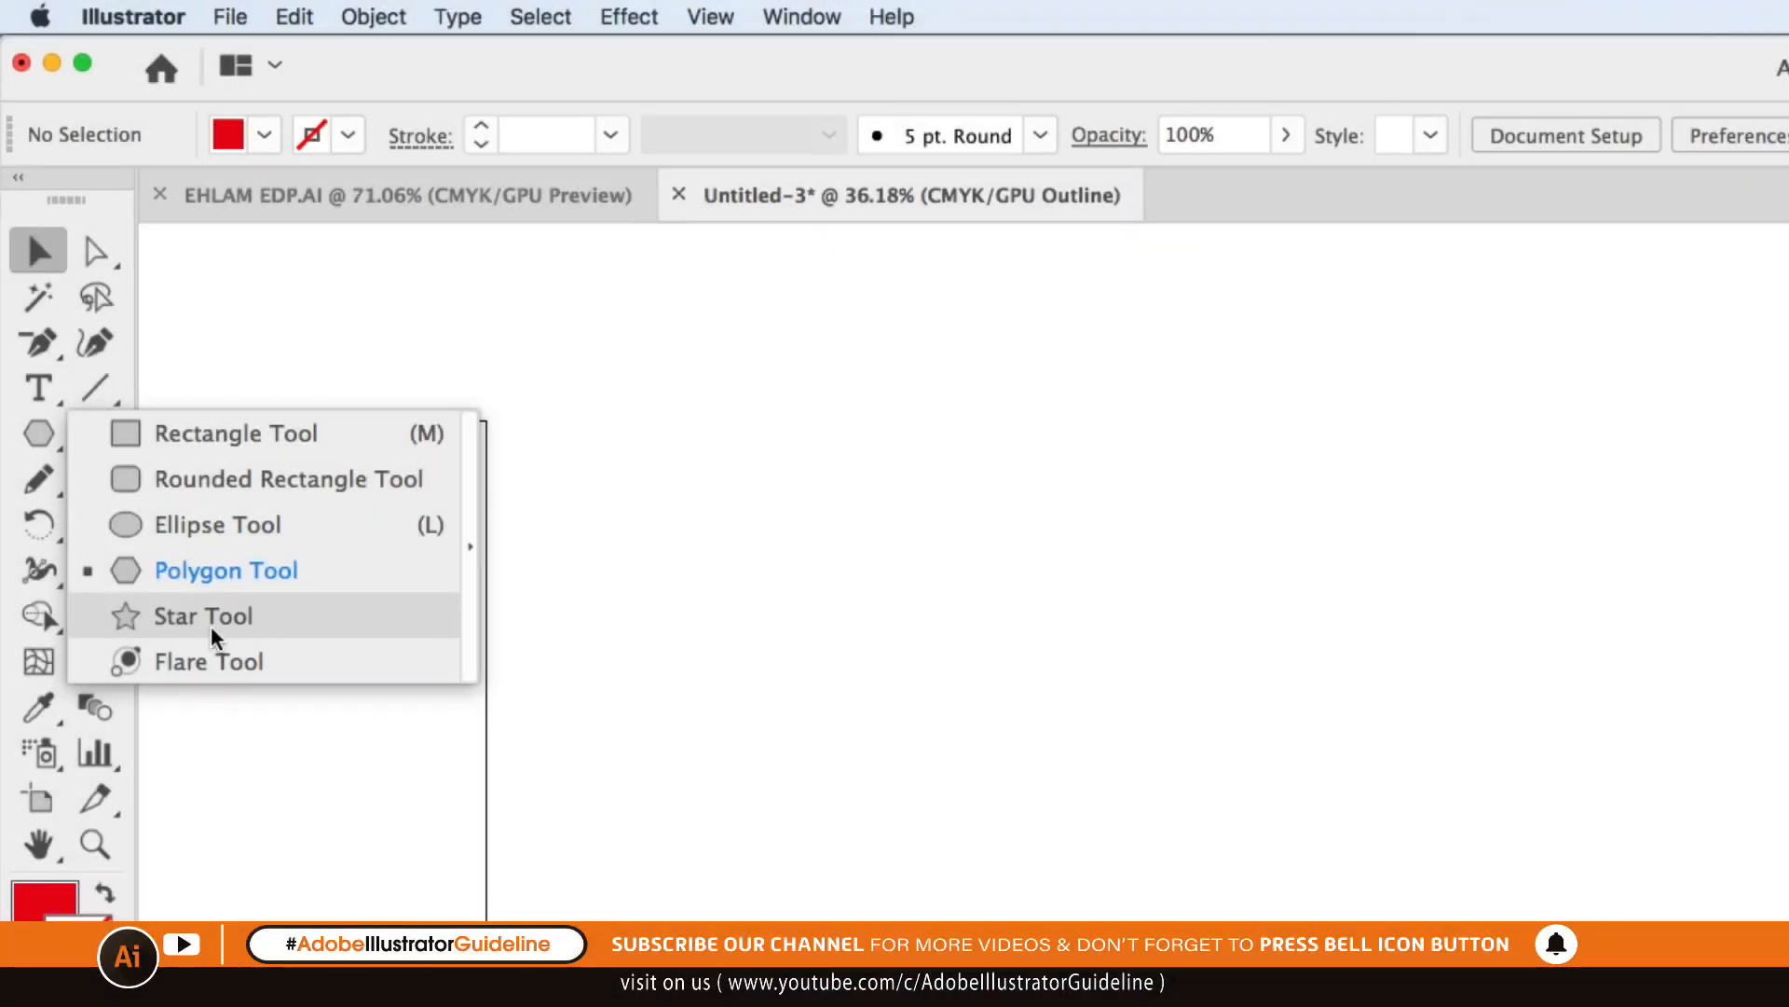
{"action": "left_click", "coordinate": [214, 637]}
{"action": "left_click_drag", "start_coordinate": [487, 408], "coordinate": [538, 475]}
{"action": "key", "text": "v"}
{"action": "key", "text": "super+y"}
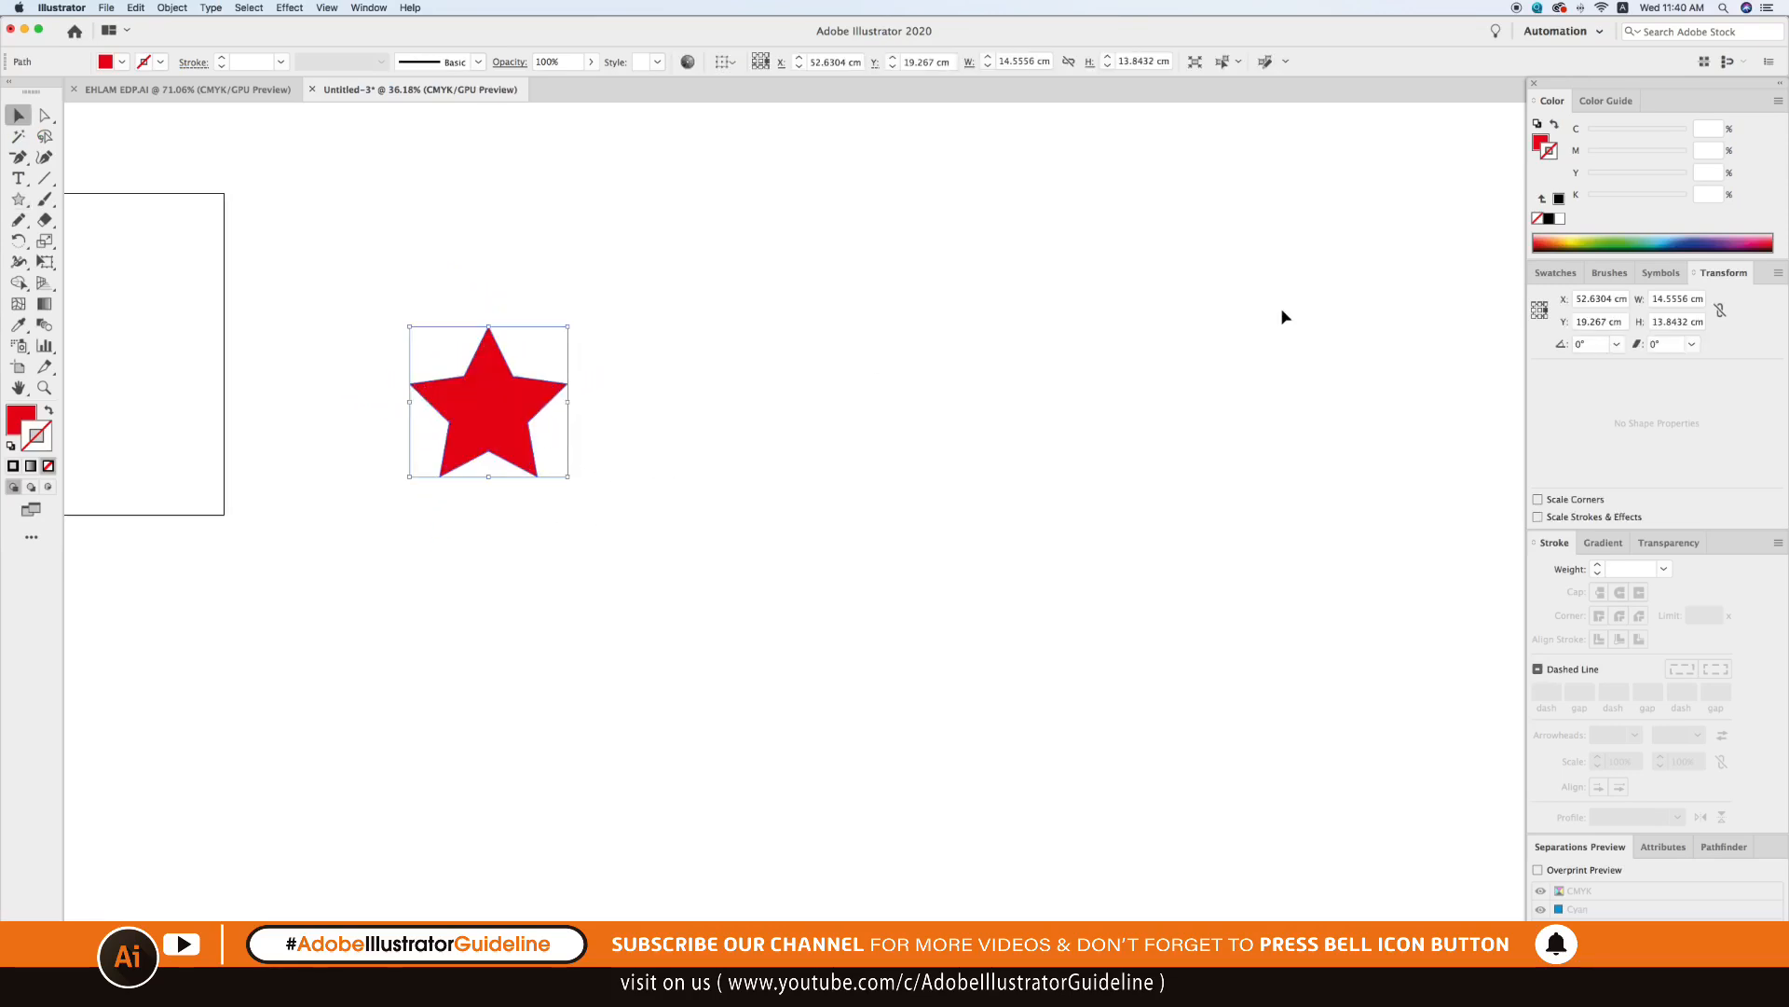
Move the star about 10 cm to the right and change its fill from red to black.
{"action": "left_click", "coordinate": [1539, 141]}
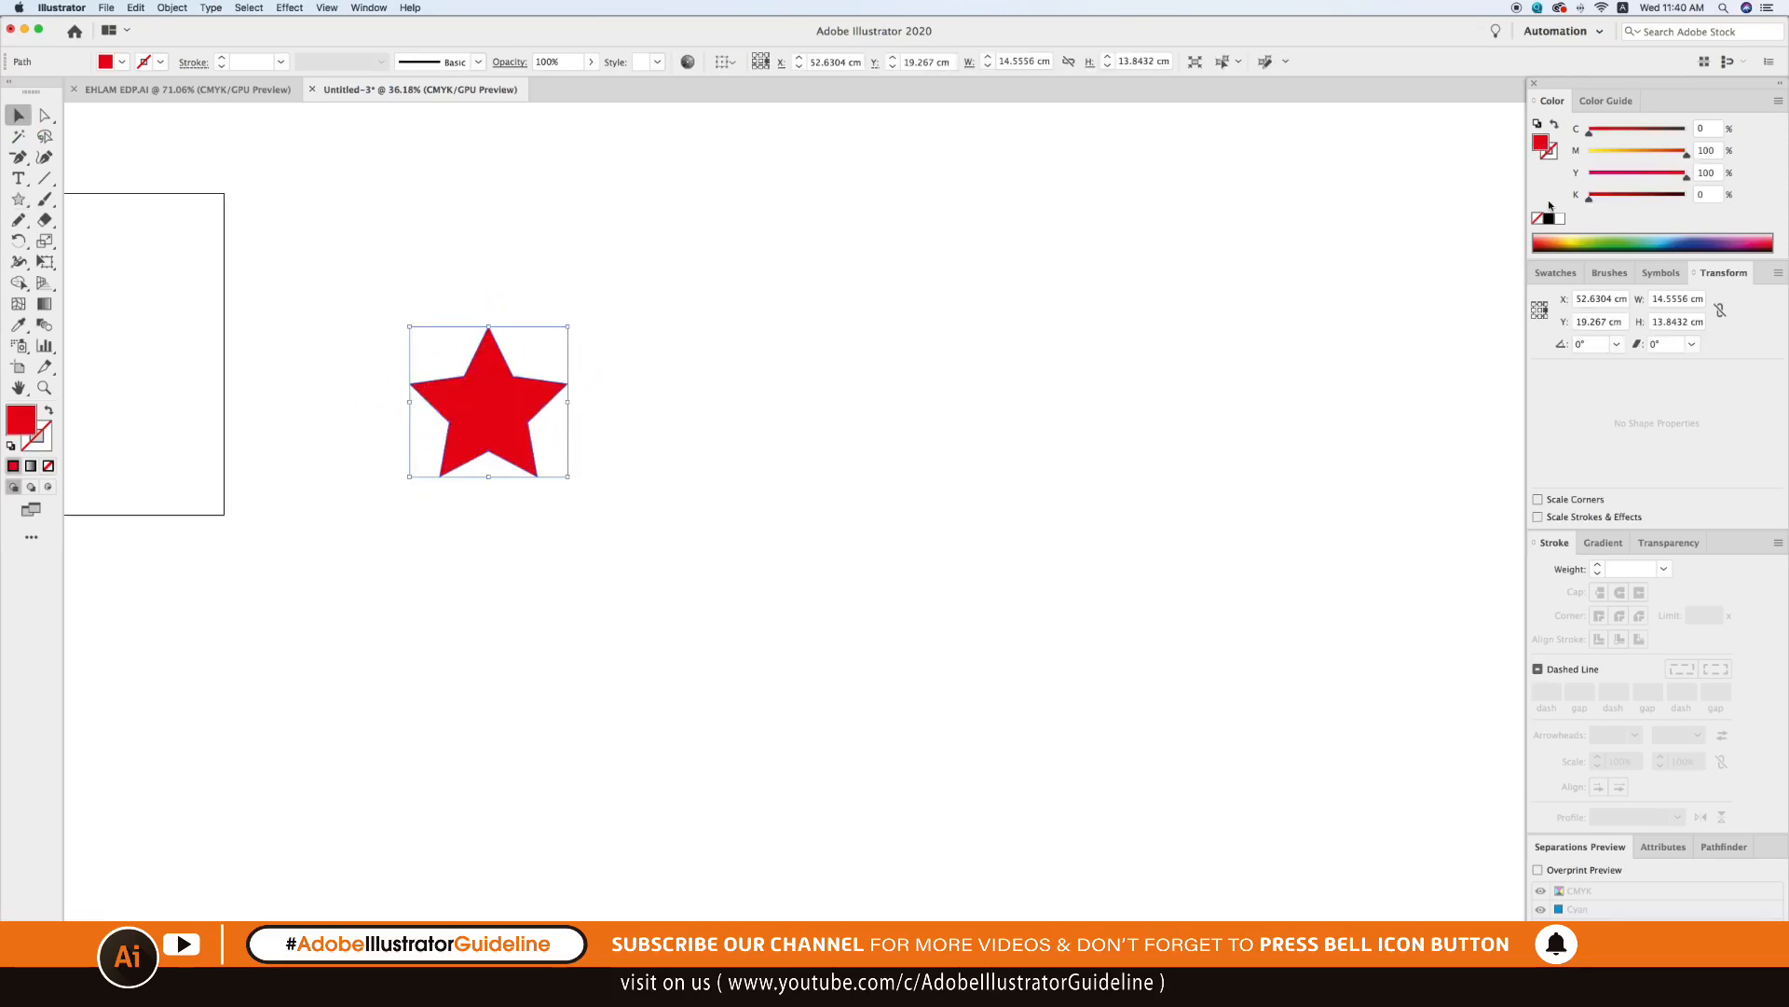
{"action": "left_click_drag", "start_coordinate": [528, 410], "coordinate": [635, 430]}
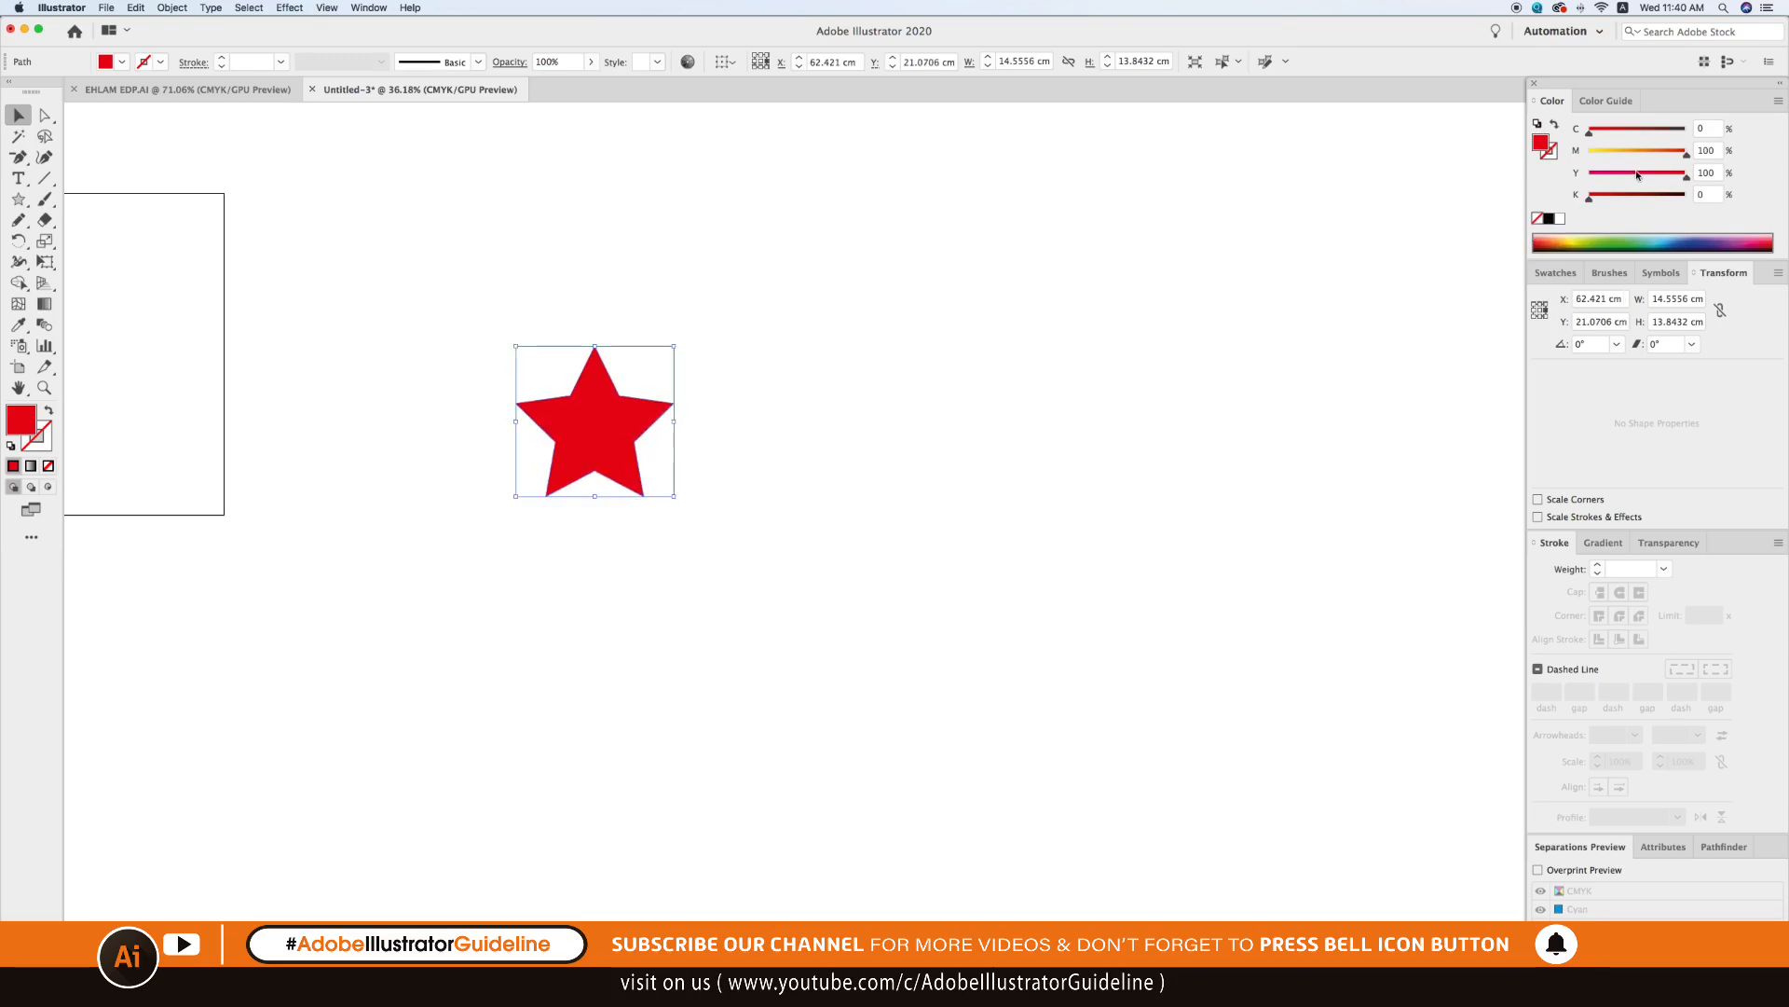
{"action": "left_click", "coordinate": [1548, 220]}
{"action": "left_click", "coordinate": [355, 451]}
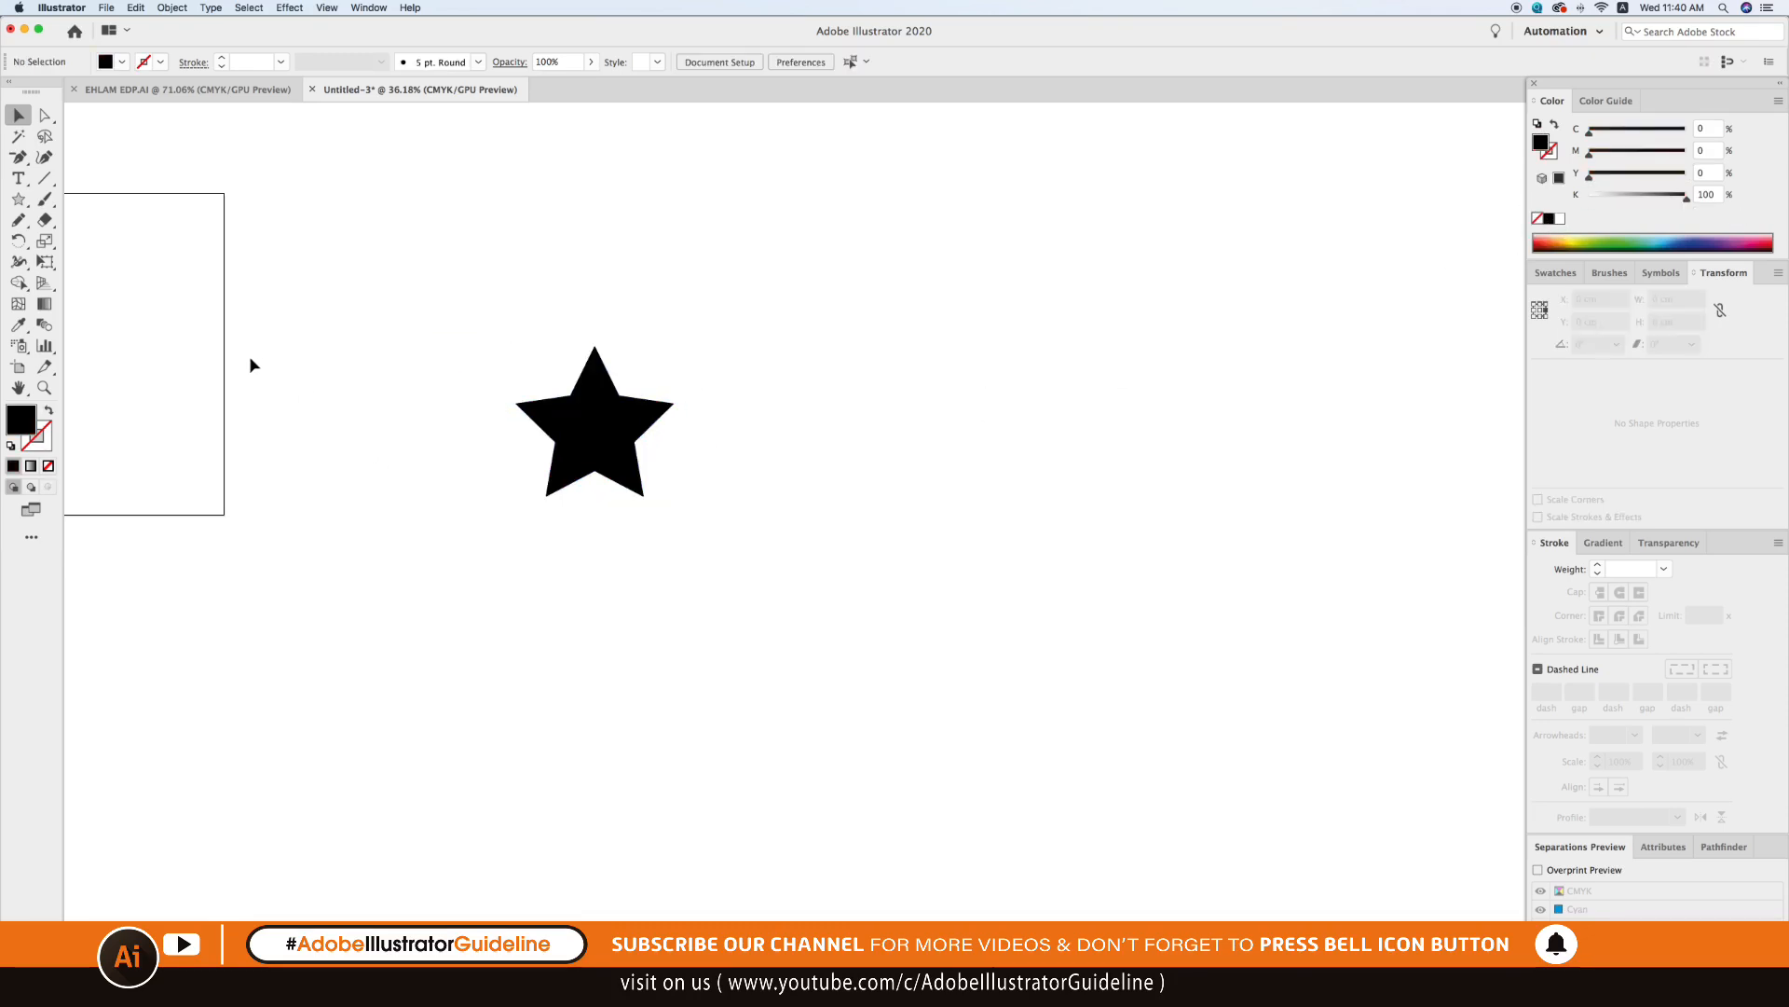
Create a 10-point star with radii of 7.6523 cm and 3.8262 cm, and place it beside the five-pointed star.
{"action": "left_click", "coordinate": [16, 200]}
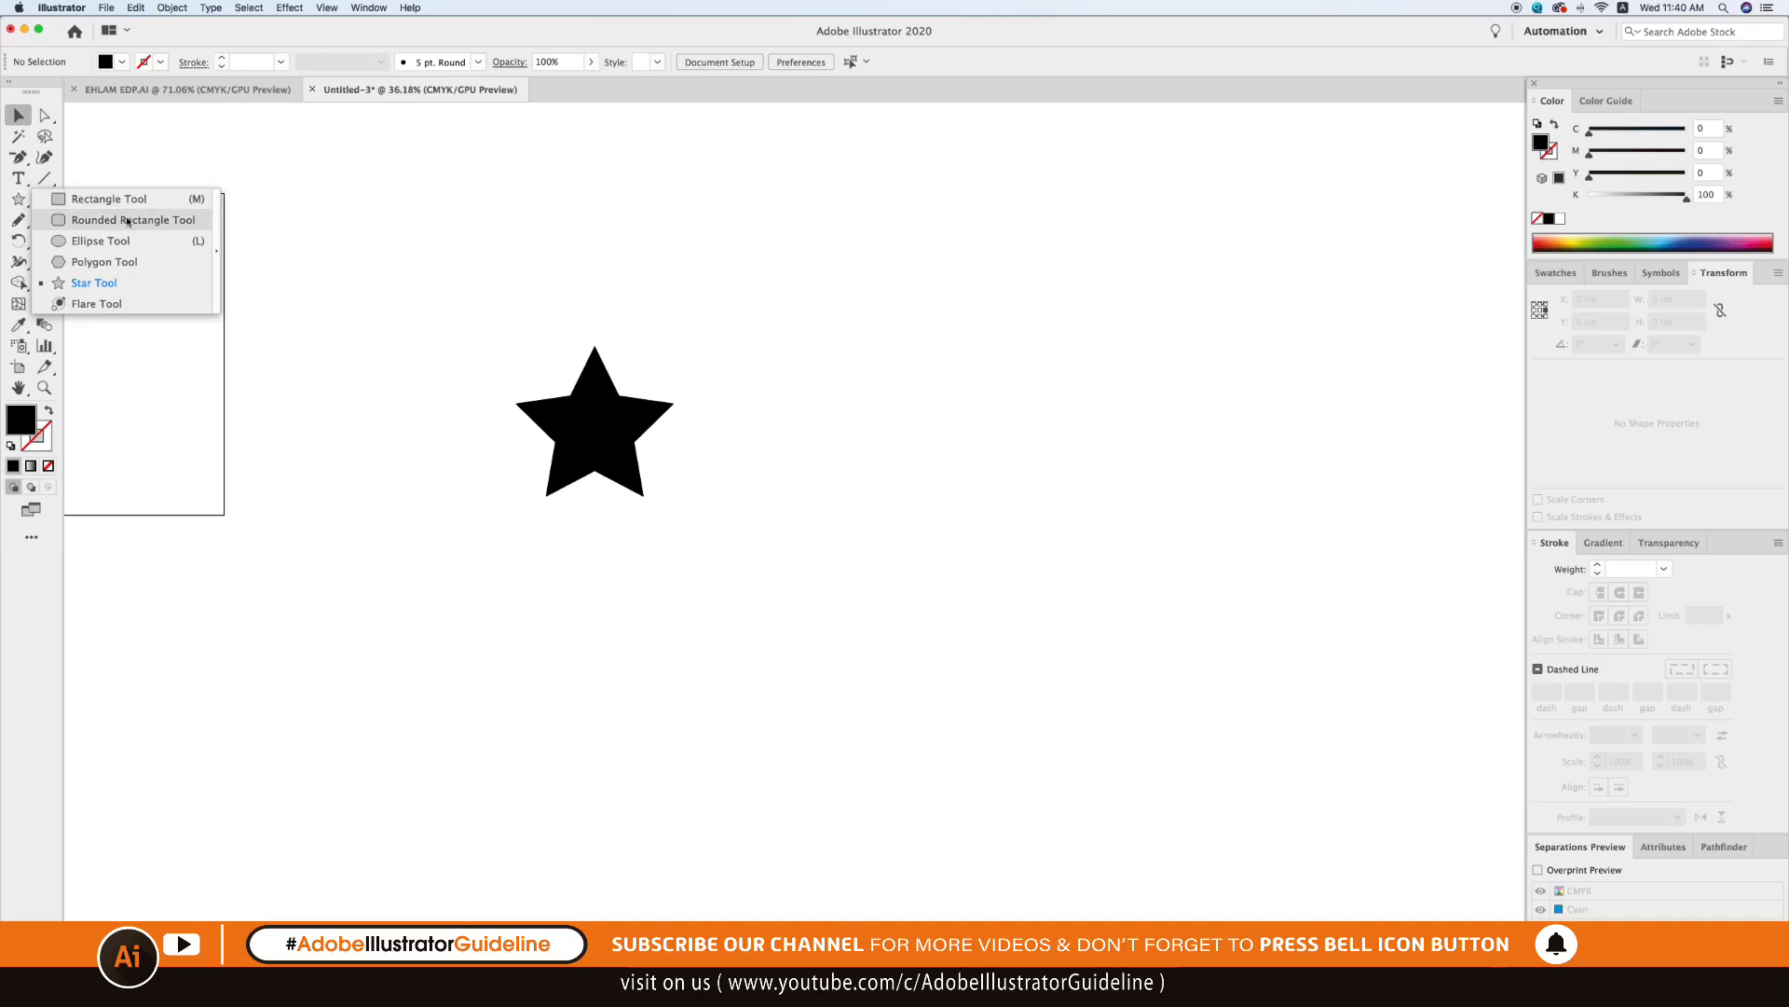
{"action": "left_click", "coordinate": [158, 282]}
{"action": "left_click", "coordinate": [184, 280]}
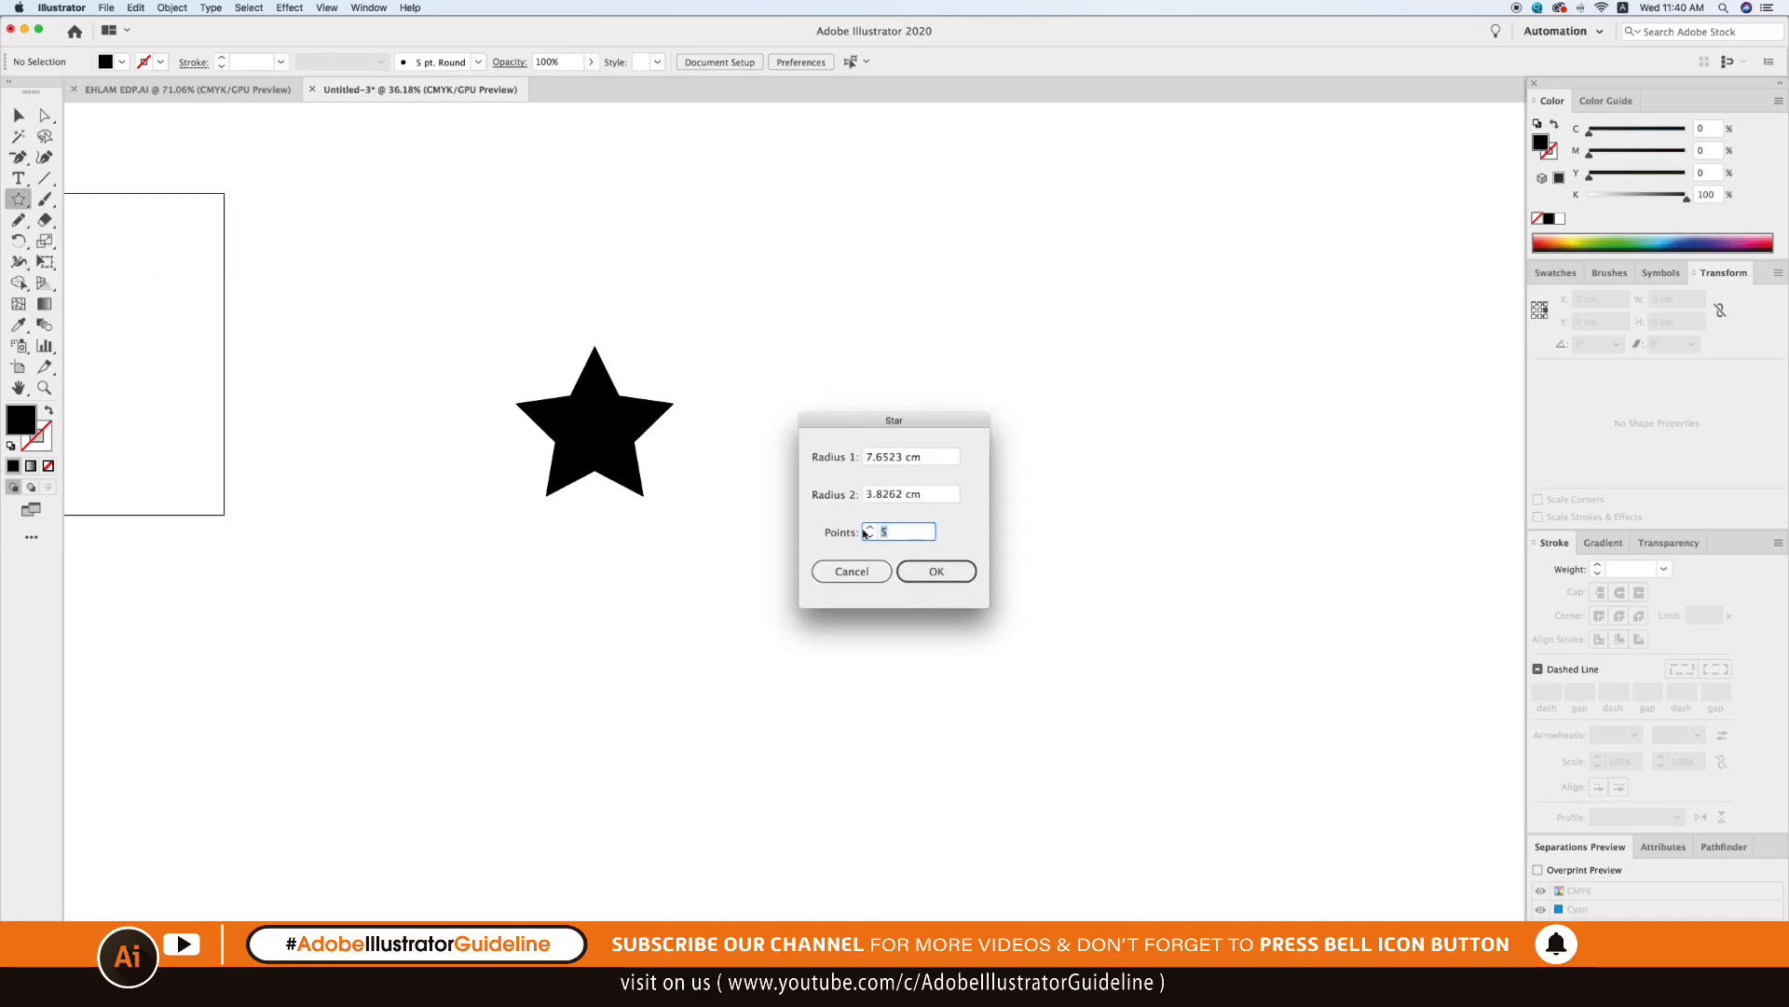
{"action": "type", "text": "10"}
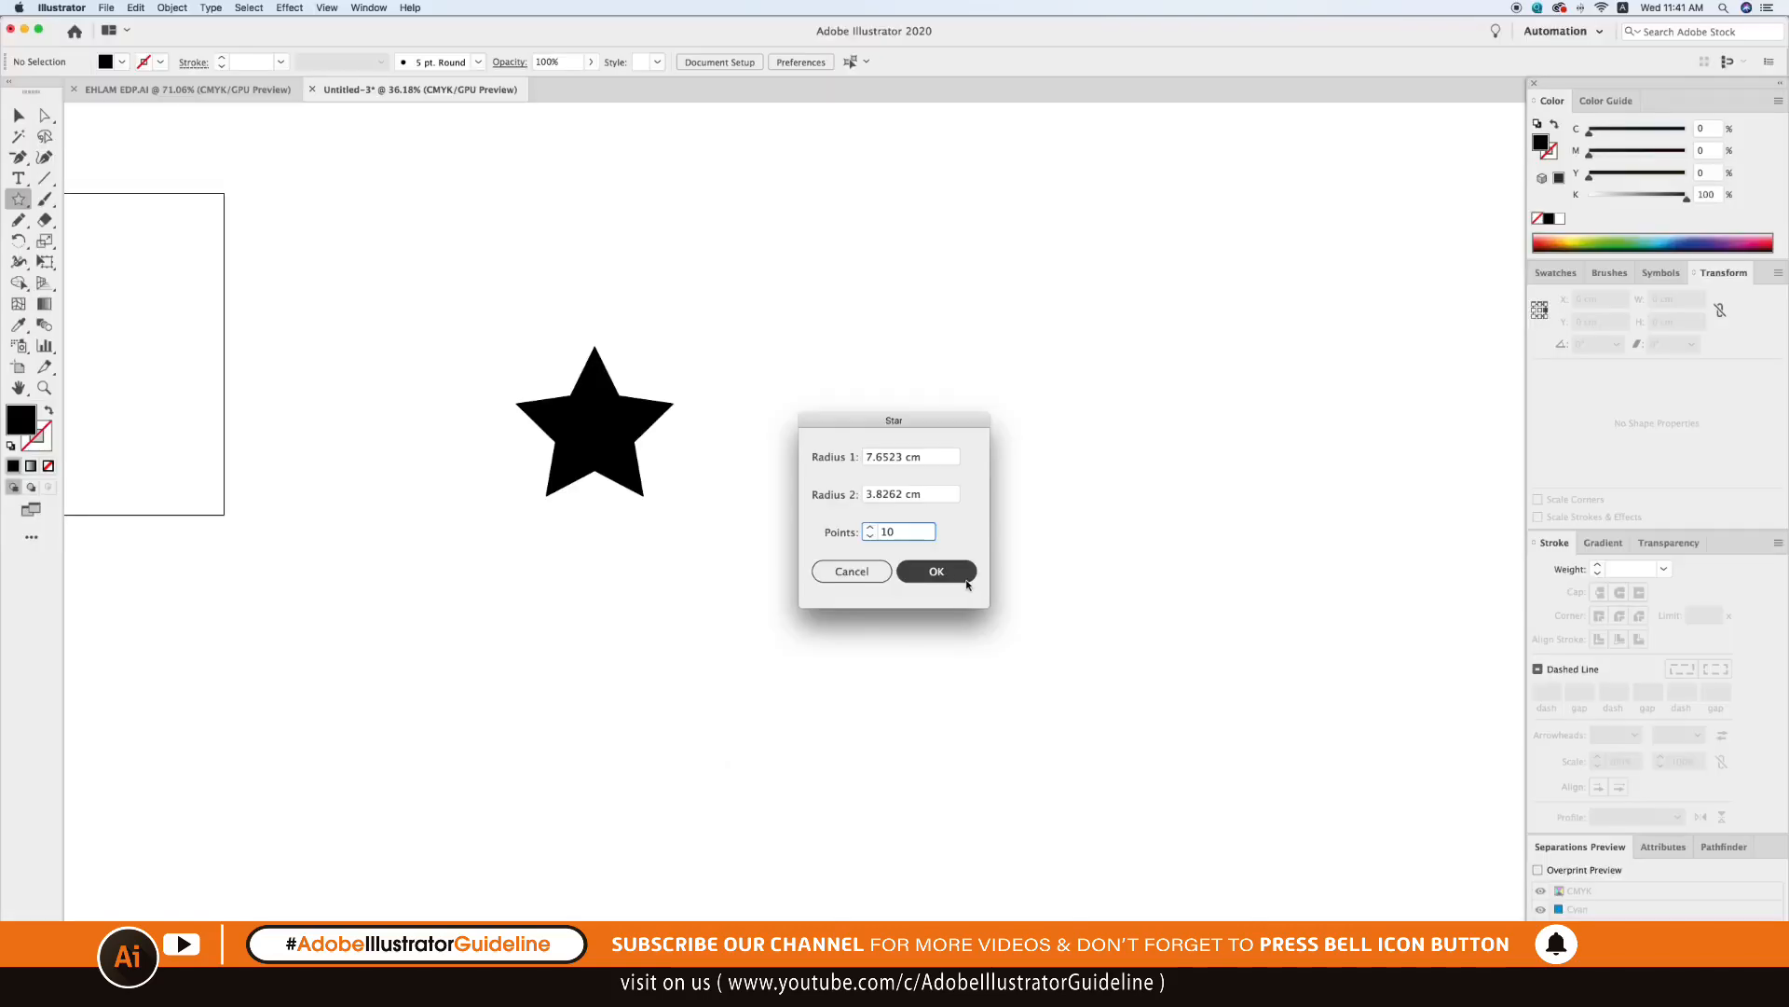
{"action": "left_click", "coordinate": [967, 585]}
{"action": "left_click", "coordinate": [19, 115]}
{"action": "left_click_drag", "start_coordinate": [187, 256], "coordinate": [788, 405]}
{"action": "left_click", "coordinate": [897, 617]}
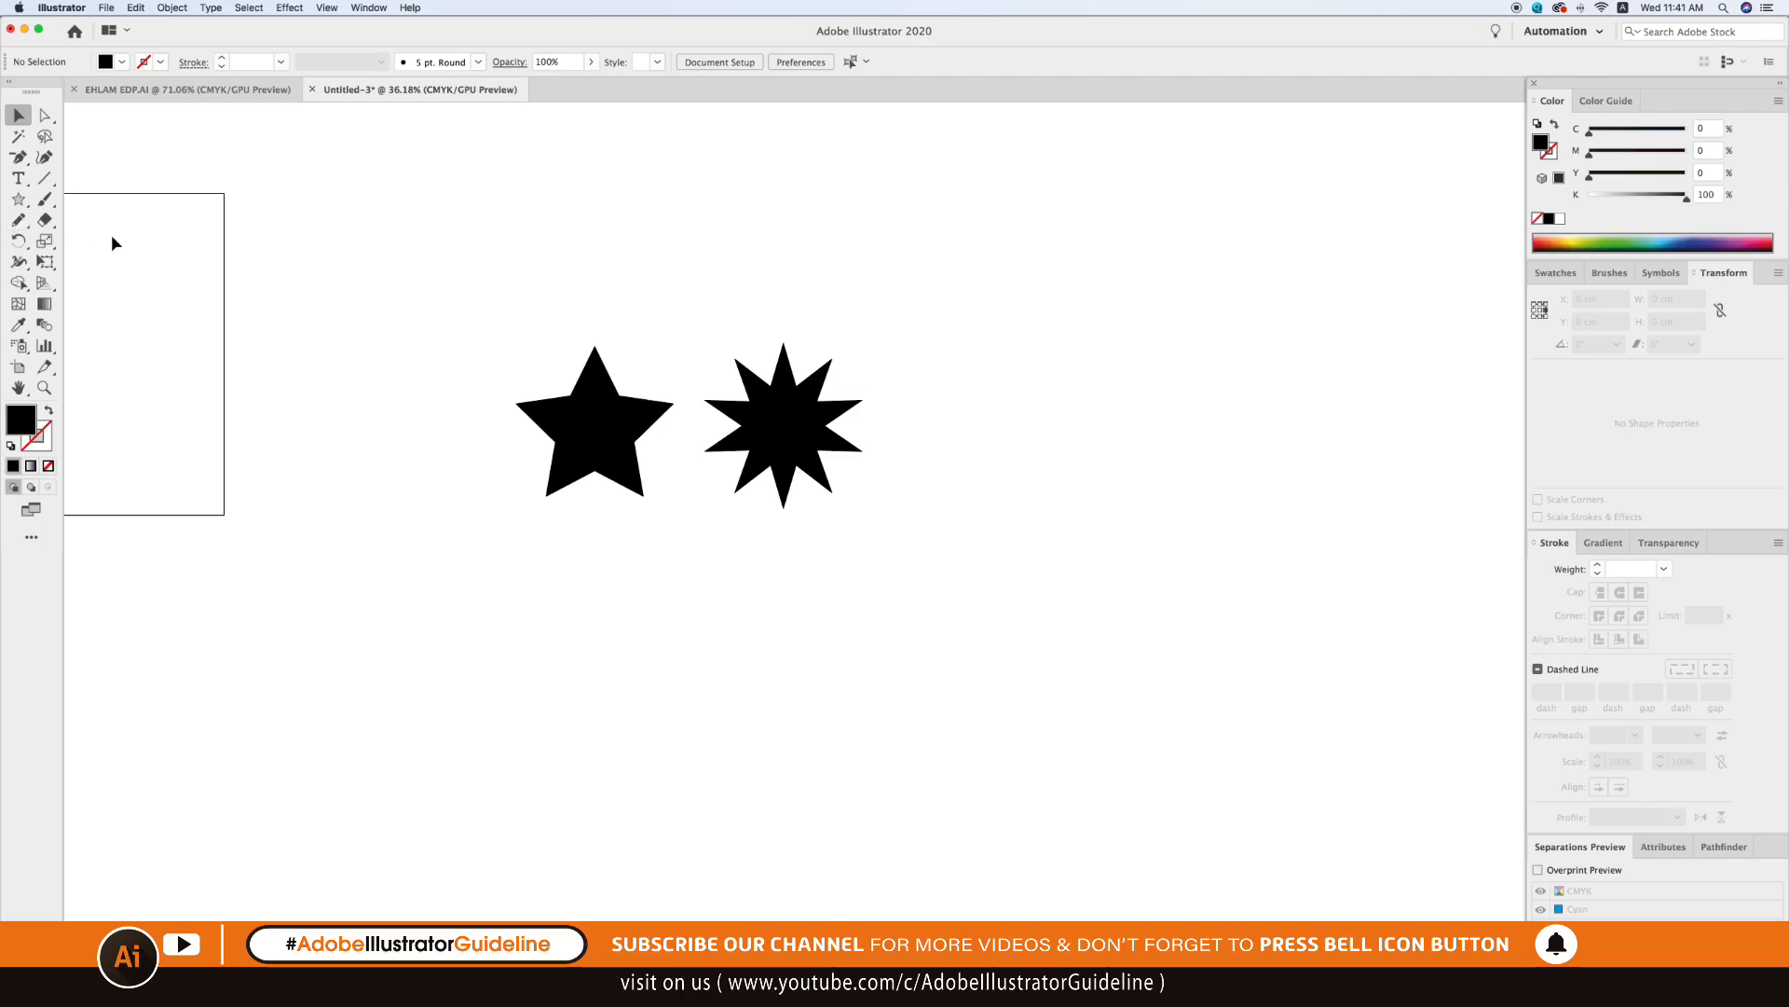
Remove the upper-right and lower-left side tips of the ten-pointed star by deleting their anchor points with the Pen tool.
{"action": "key", "text": "z"}
{"action": "left_click_drag", "start_coordinate": [432, 220], "coordinate": [1069, 622]}
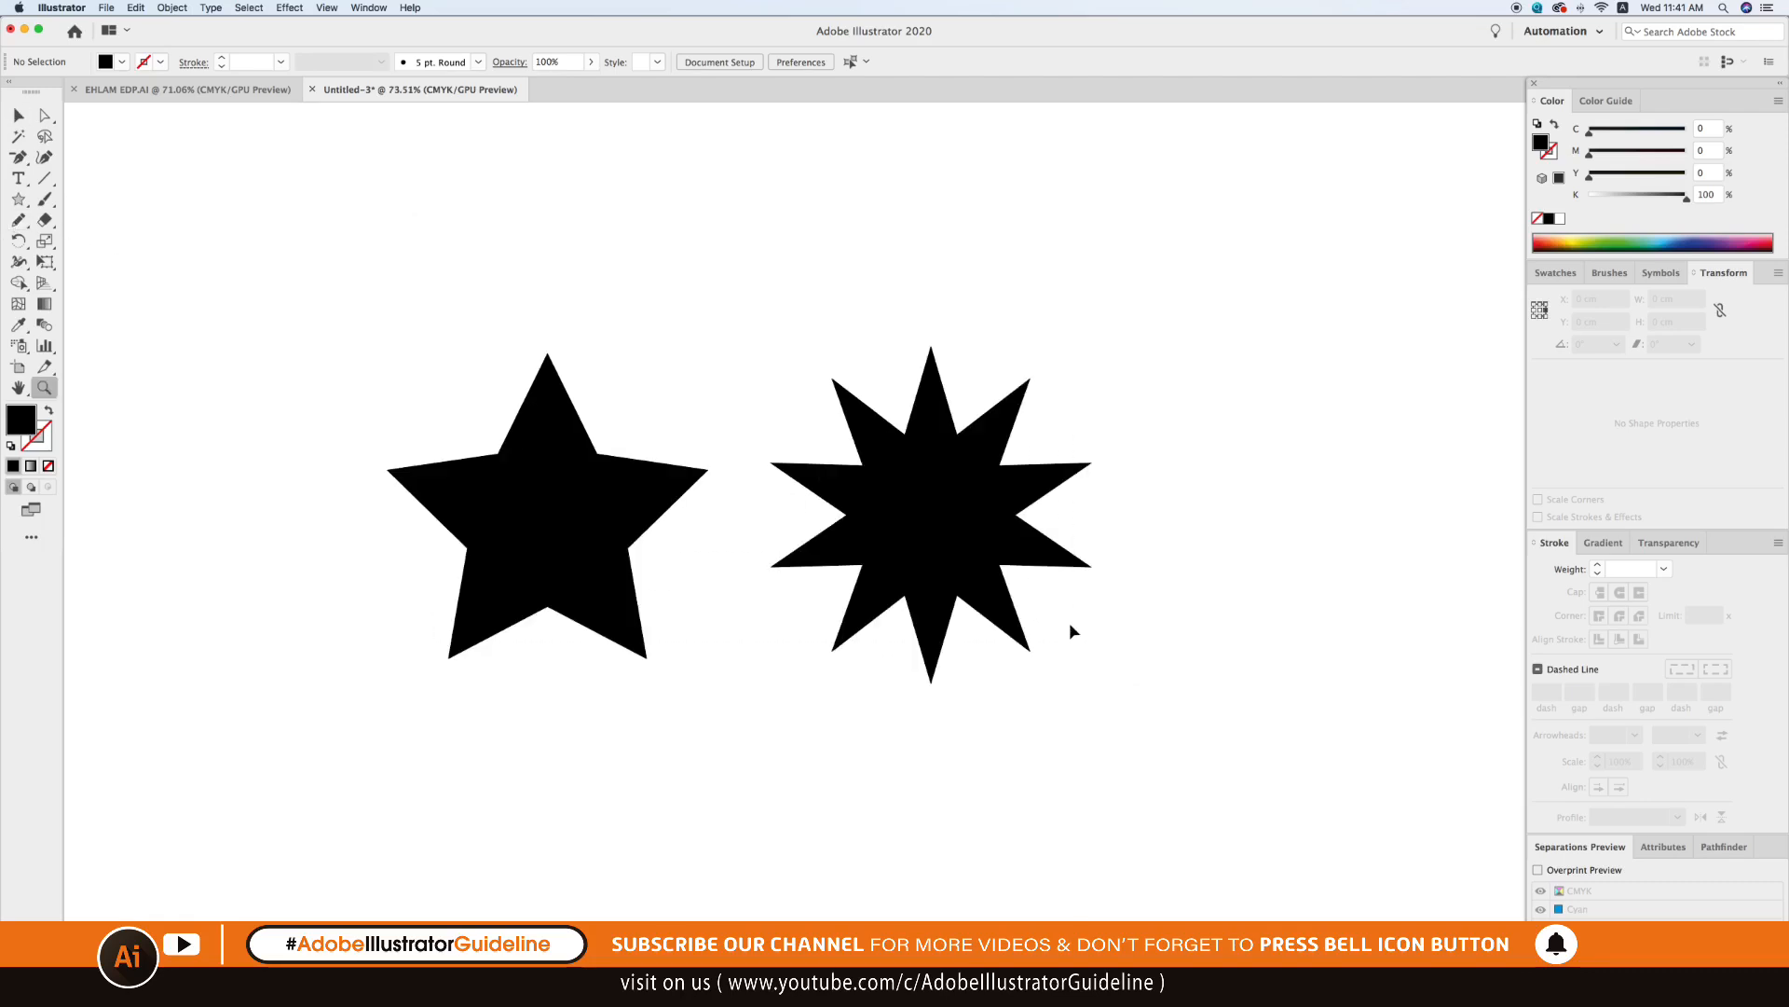
{"action": "key", "text": "v"}
{"action": "left_click", "coordinate": [952, 567]}
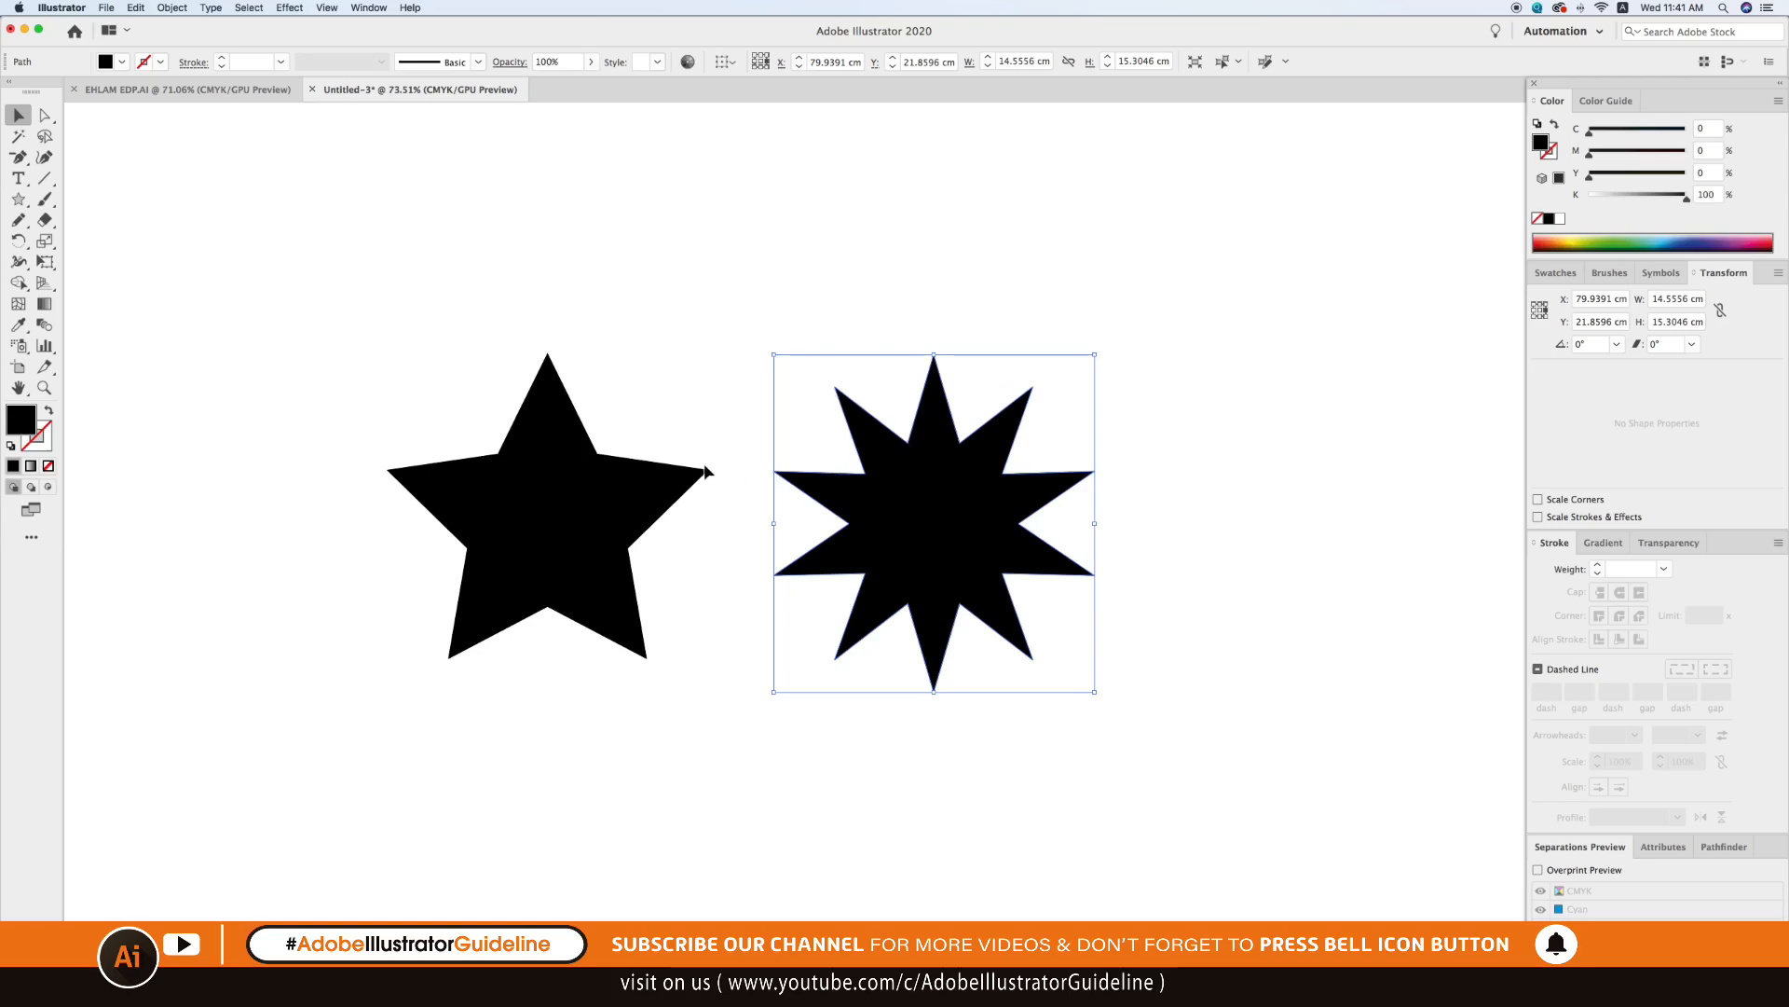
{"action": "left_click_drag", "start_coordinate": [17, 156], "coordinate": [163, 210]}
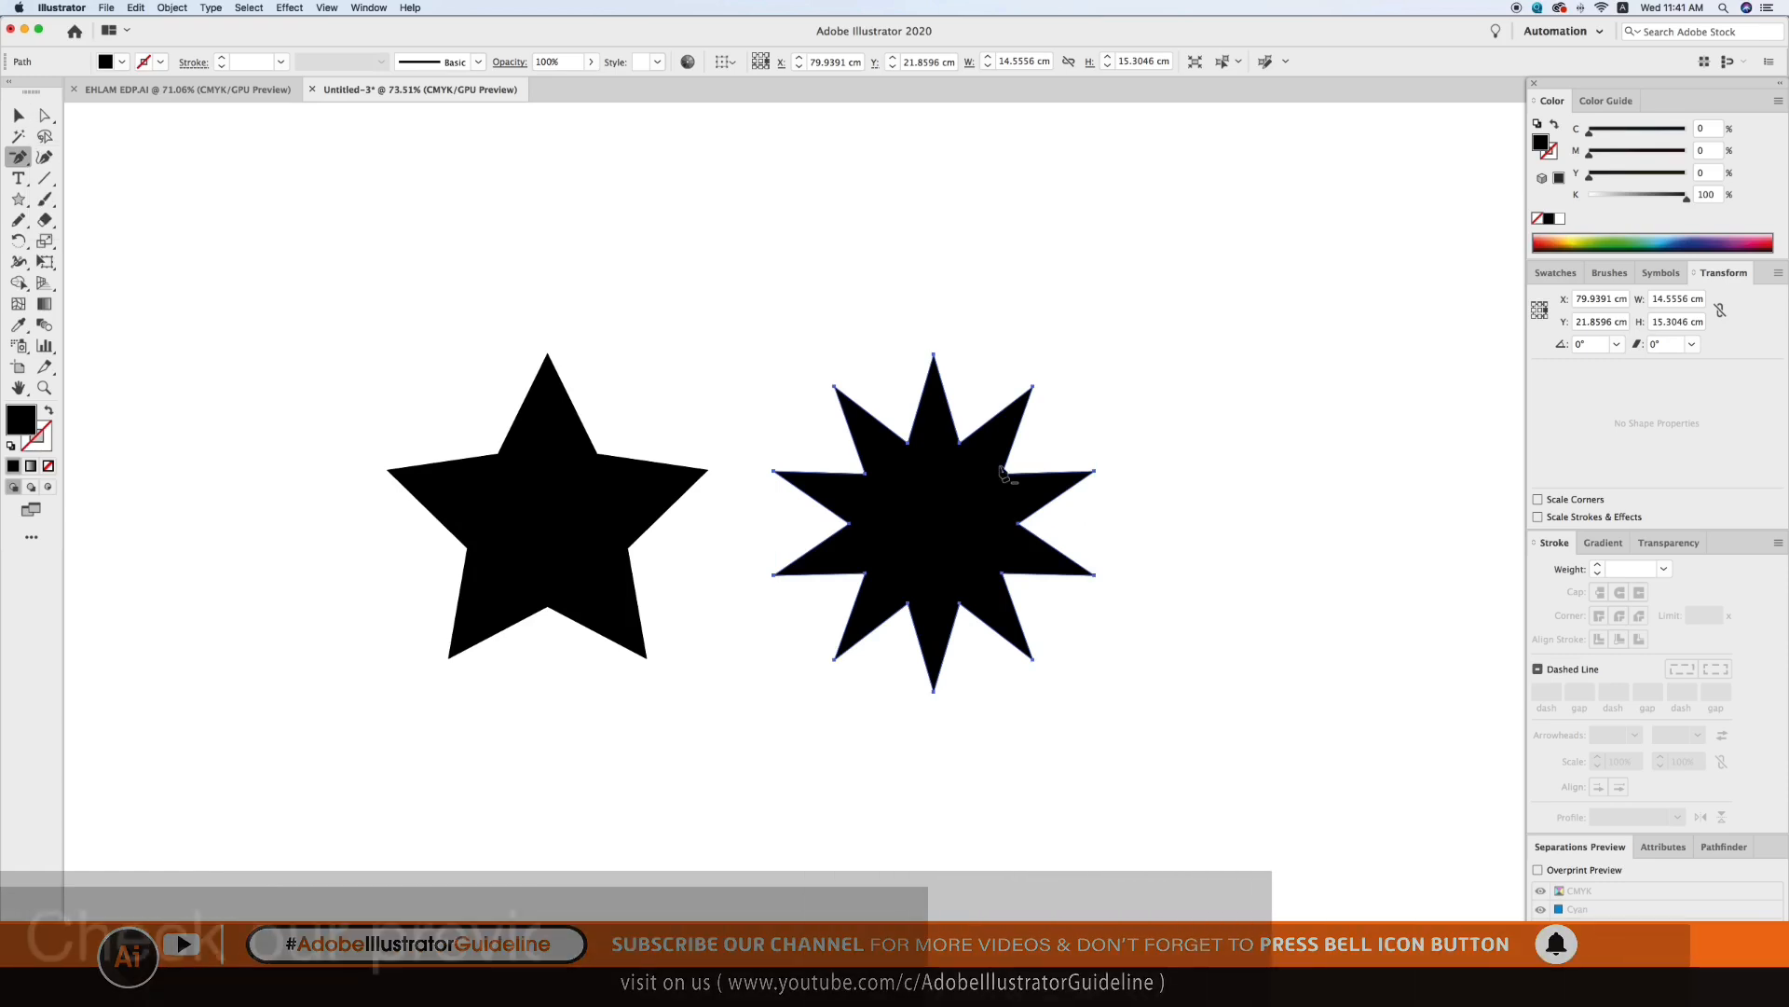
{"action": "left_click", "coordinate": [1094, 473]}
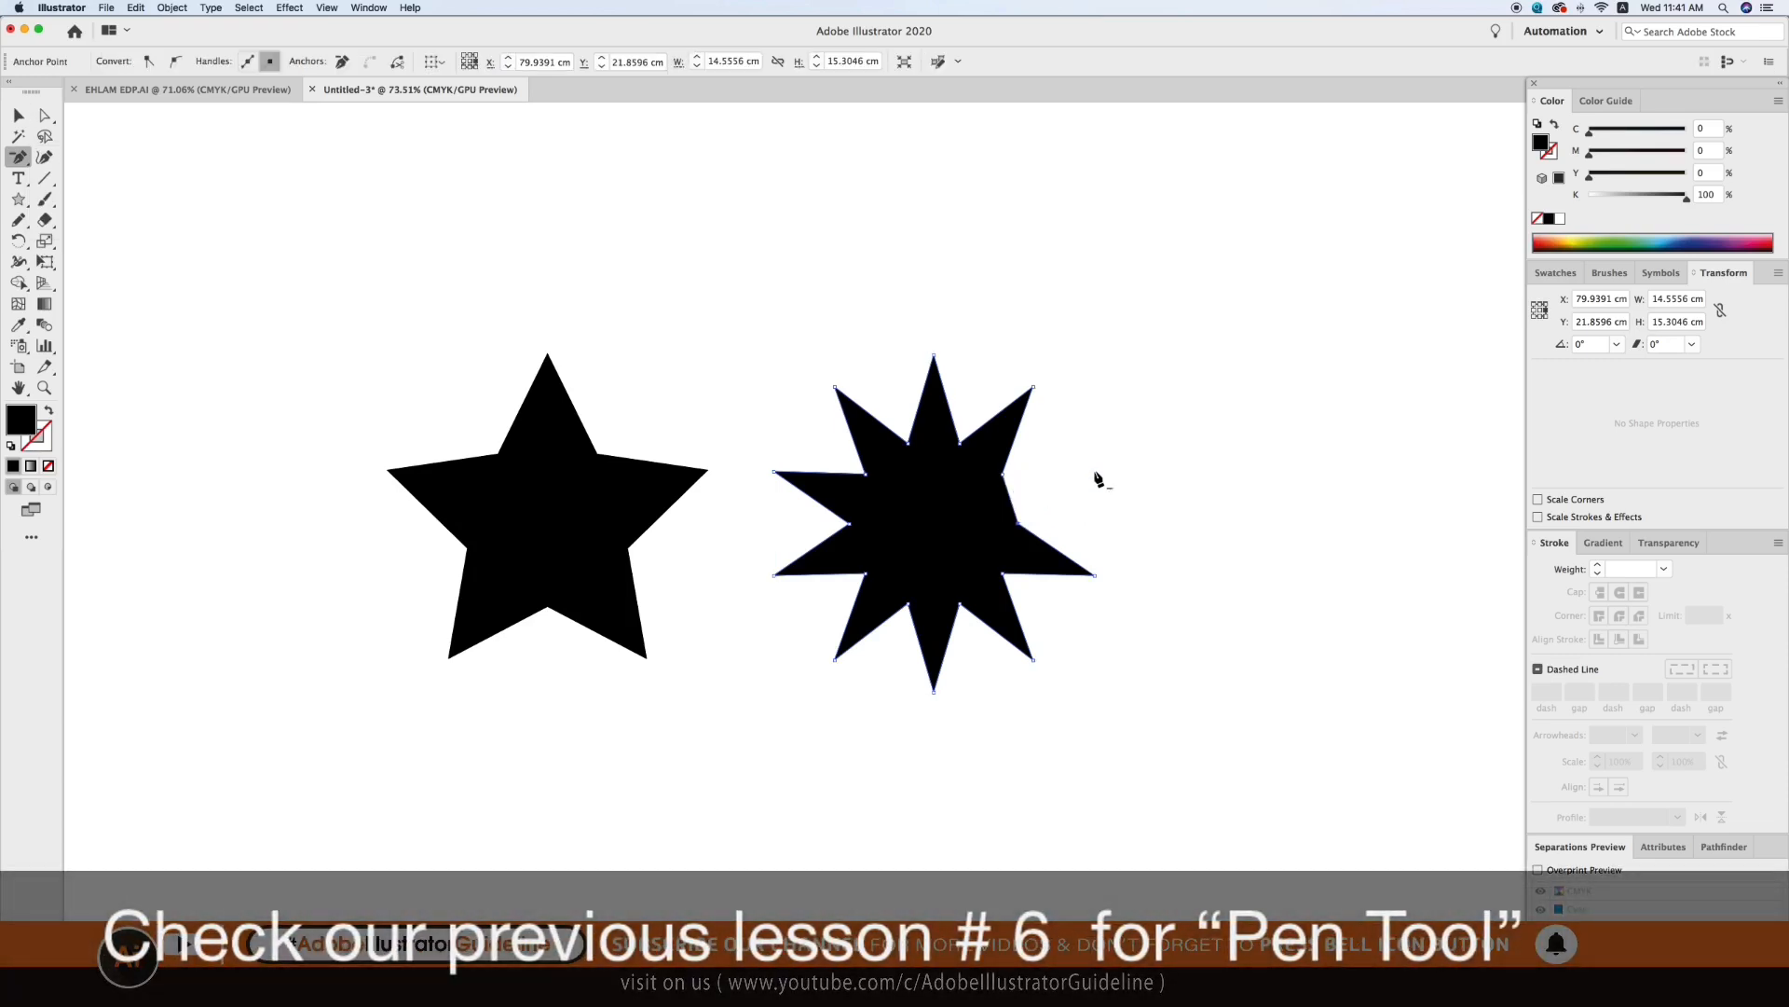
{"action": "left_click", "coordinate": [775, 576]}
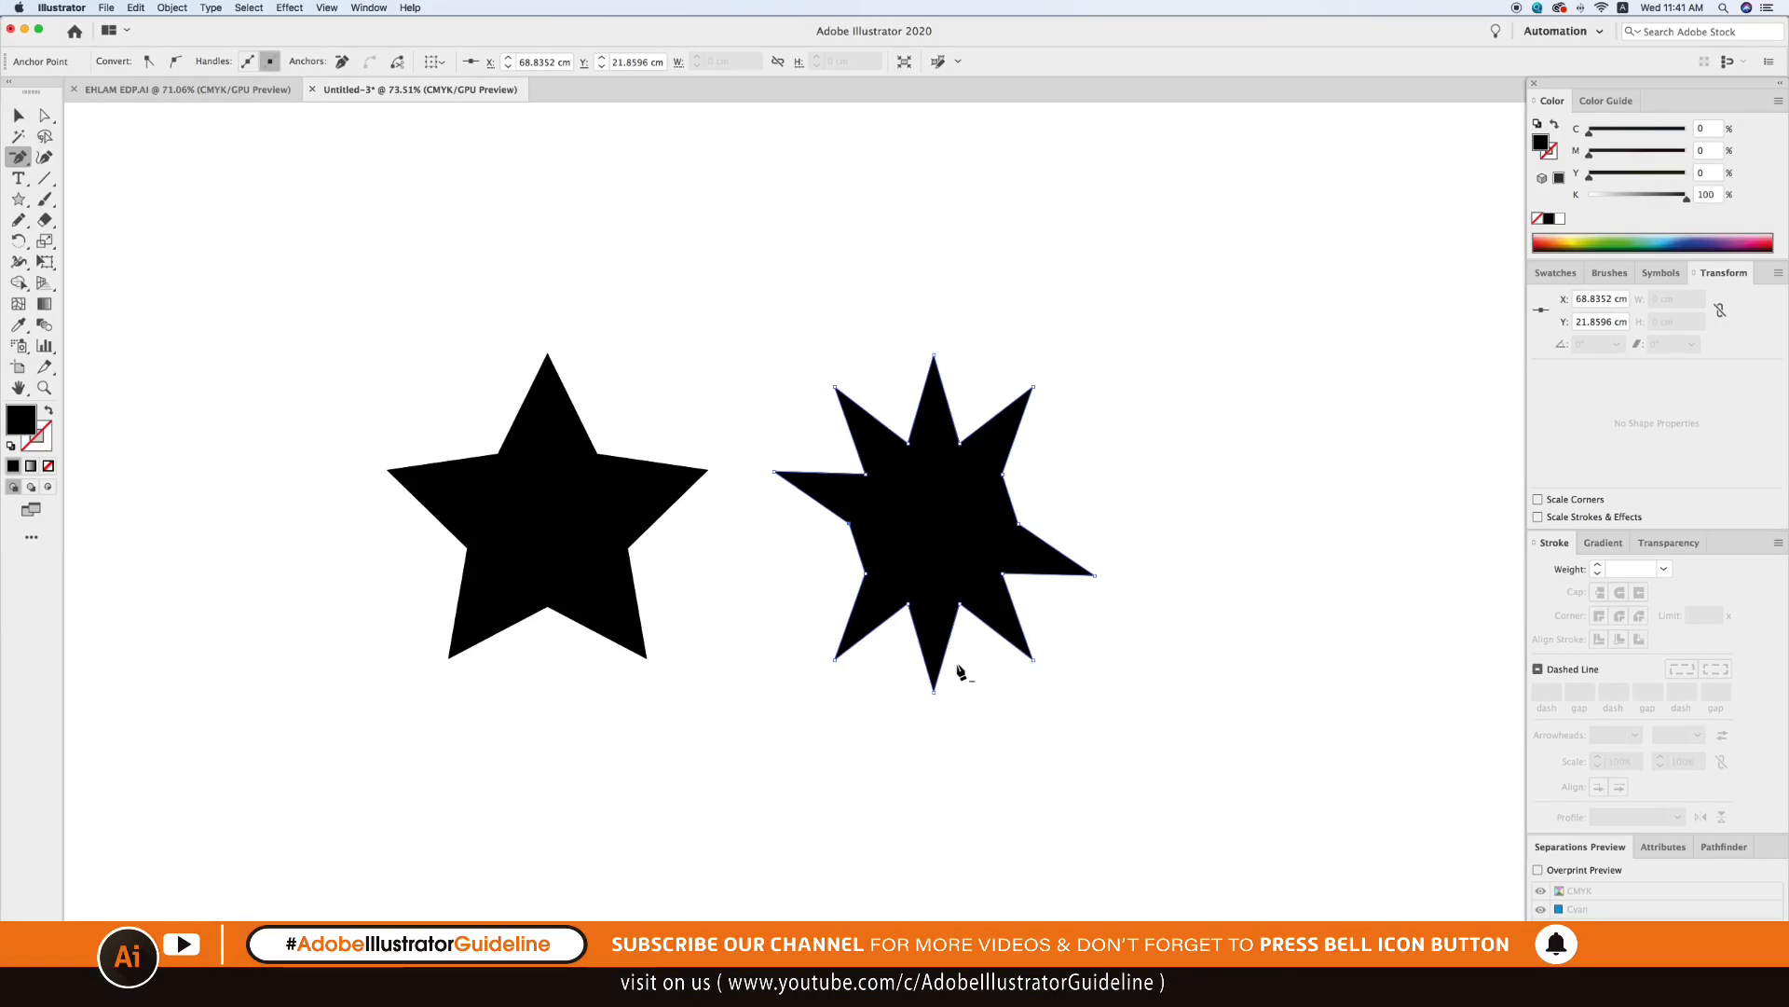
{"action": "key", "text": "v"}
{"action": "left_click", "coordinate": [1277, 715]}
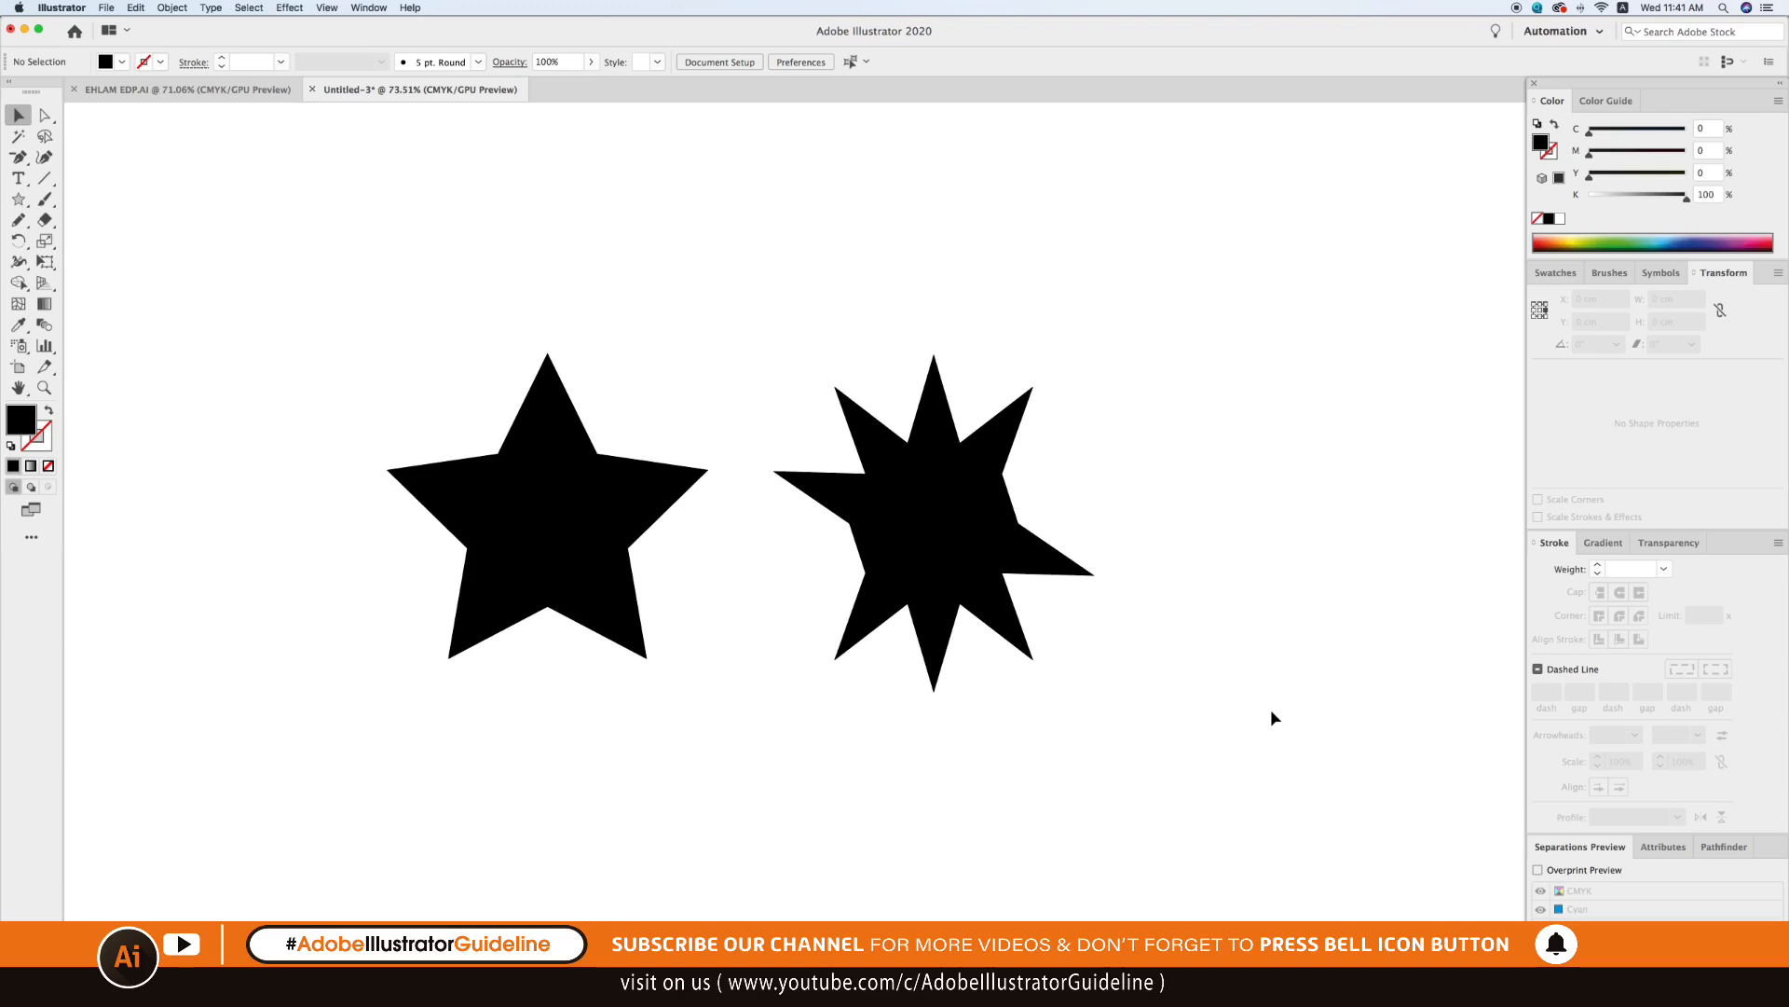
Try the Pen tool on two inner anchor points of the ten-pointed star's right side, and clear both stars from the canvas.
{"action": "key", "text": "p"}
{"action": "left_click", "coordinate": [1002, 480]}
{"action": "left_click", "coordinate": [1018, 519]}
{"action": "key", "text": "v"}
{"action": "left_click_drag", "start_coordinate": [1036, 560], "coordinate": [1110, 599]}
{"action": "key", "text": "super+minus"}
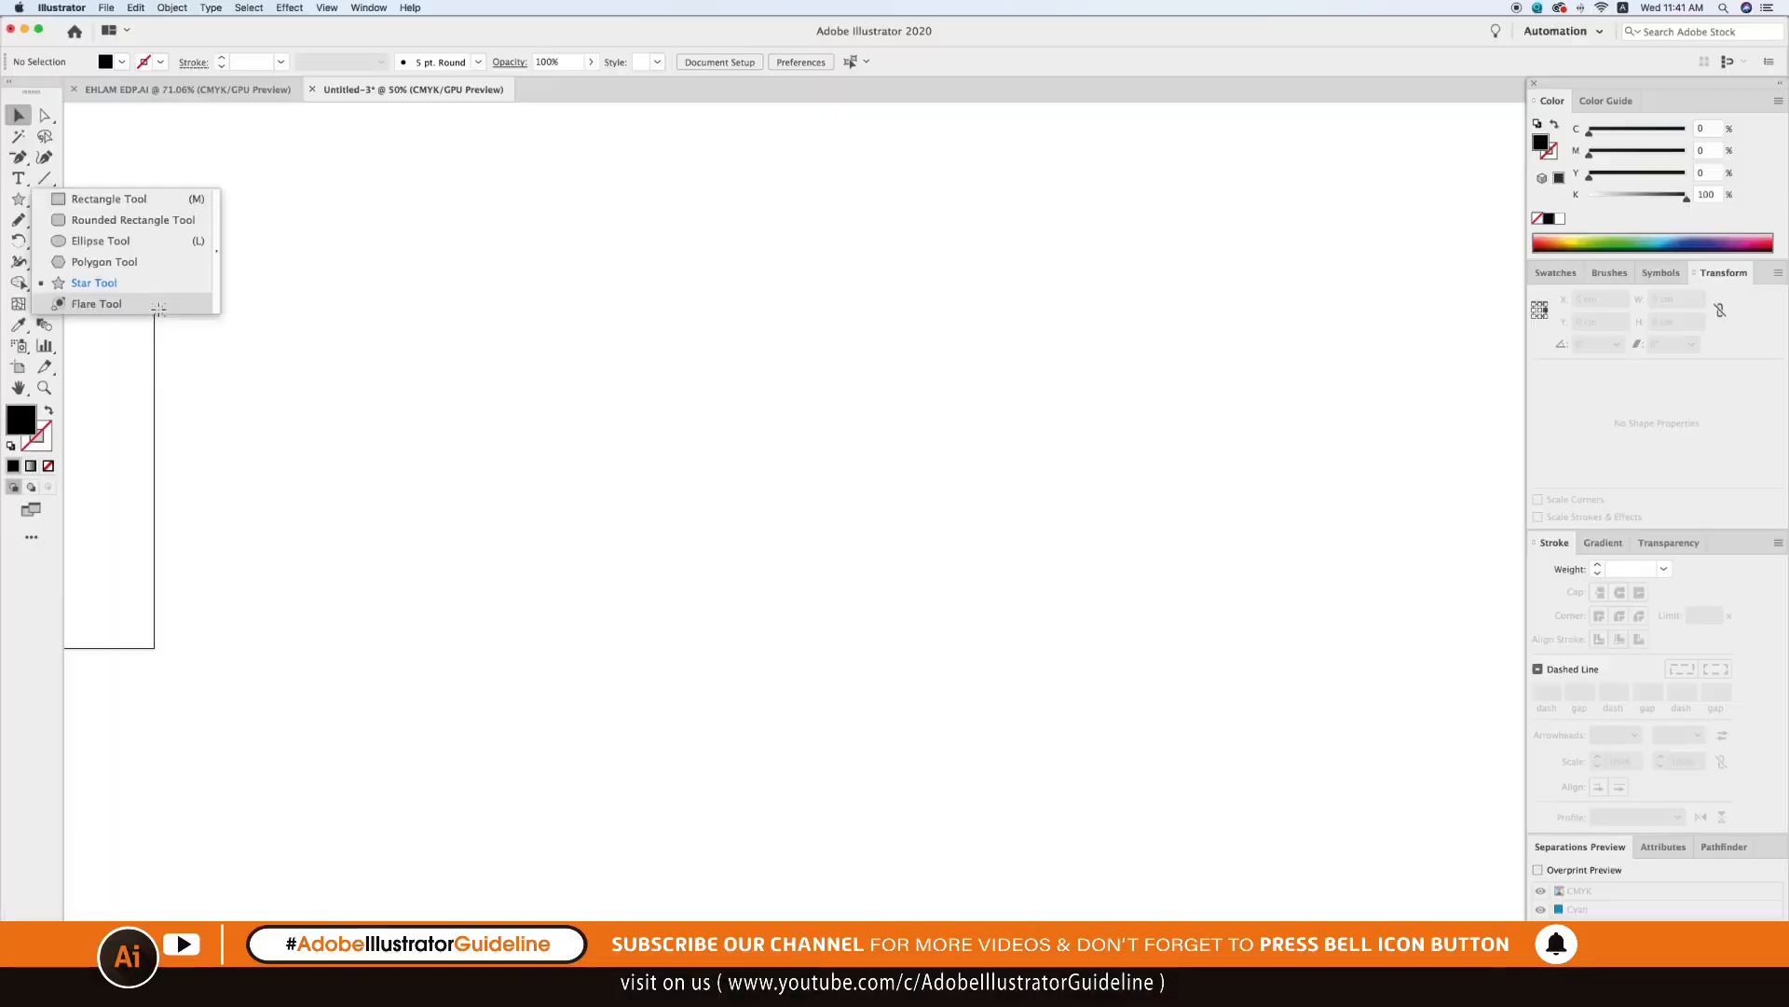
Draw a lens flare about 26.3 cm wide on the empty canvas with the Flare tool and deselect it.
{"action": "left_click", "coordinate": [323, 641]}
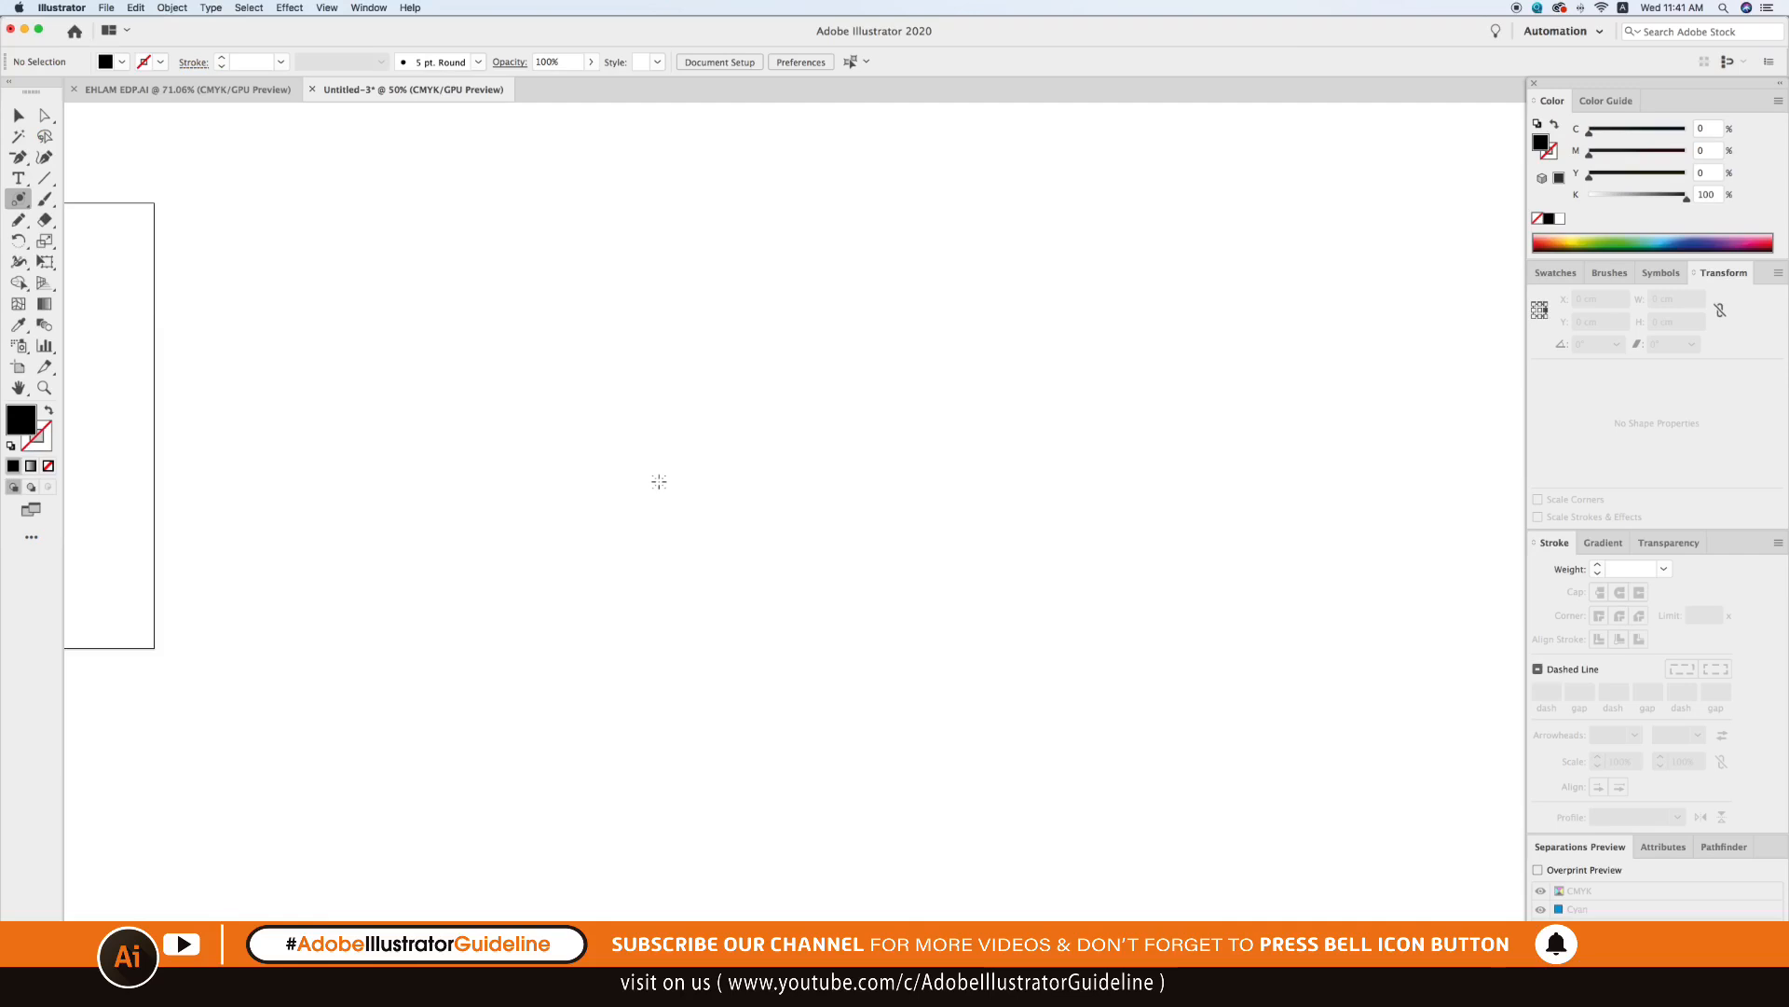
{"action": "mouse_move", "coordinate": [656, 456]}
{"action": "left_mouse_down"}
{"action": "mouse_move", "coordinate": [723, 487]}
{"action": "mouse_move", "coordinate": [759, 532]}
{"action": "mouse_move", "coordinate": [680, 451]}
{"action": "left_mouse_up"}
{"action": "left_click", "coordinate": [731, 503]}
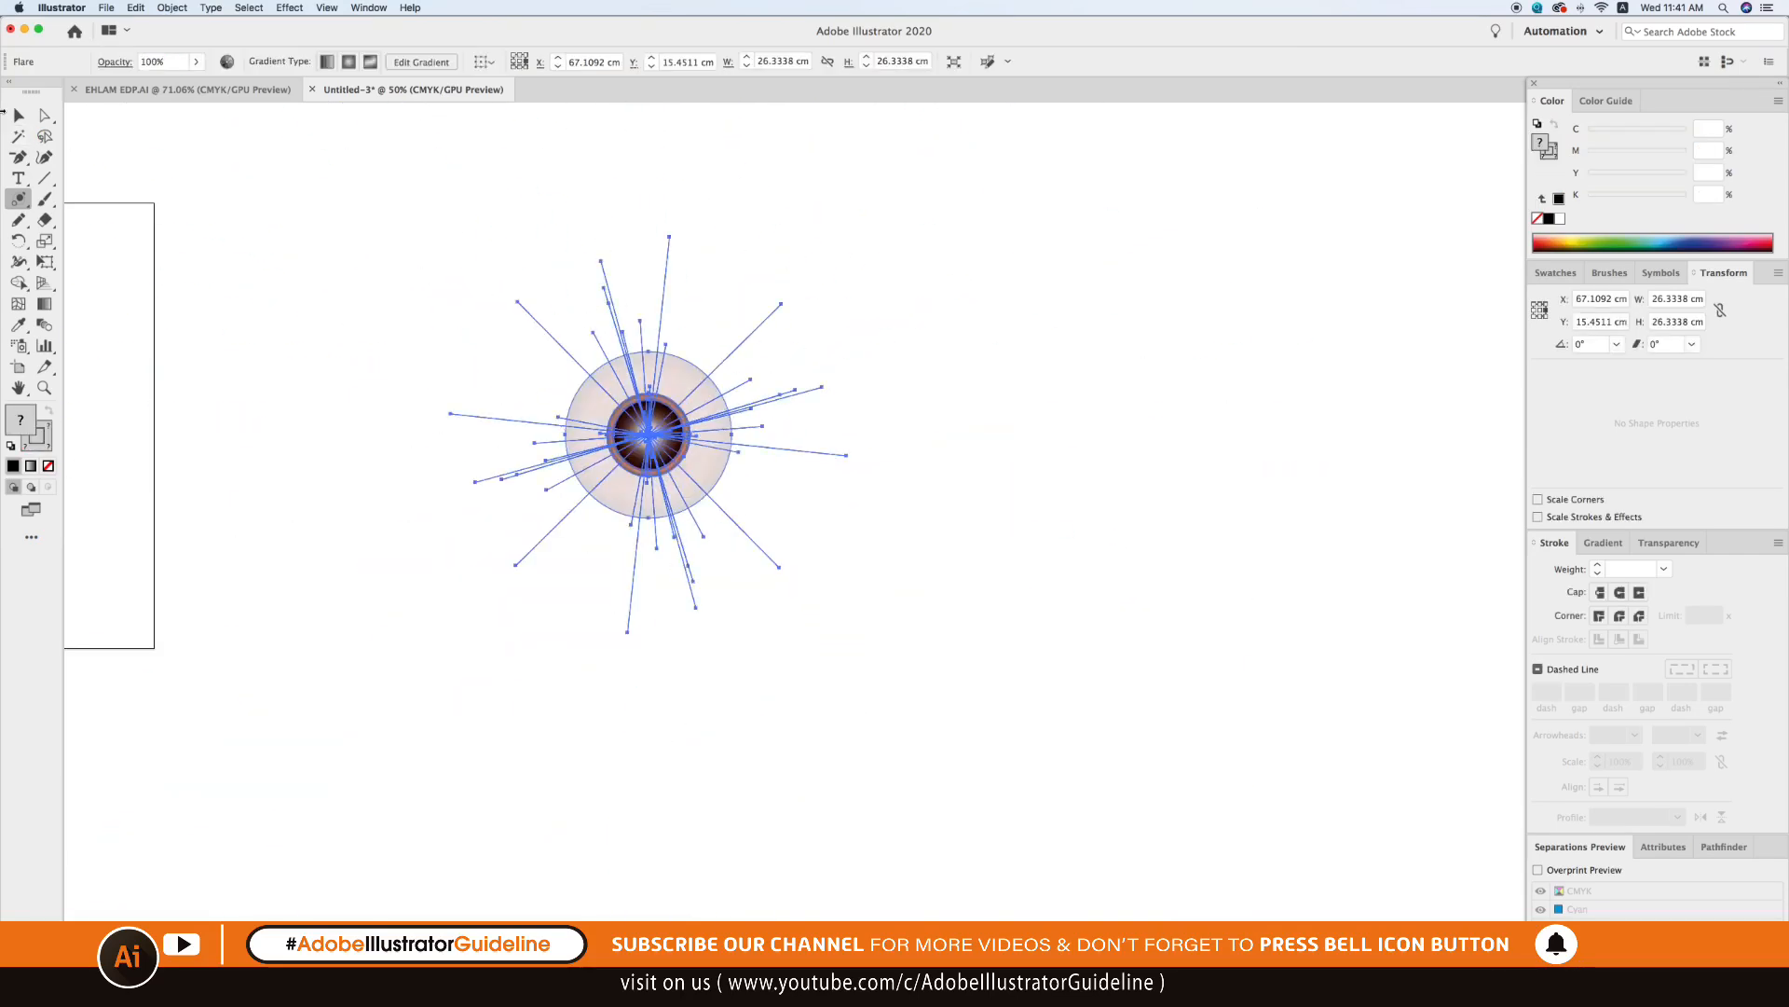
{"action": "left_click", "coordinate": [27, 122]}
{"action": "left_click", "coordinate": [382, 359]}
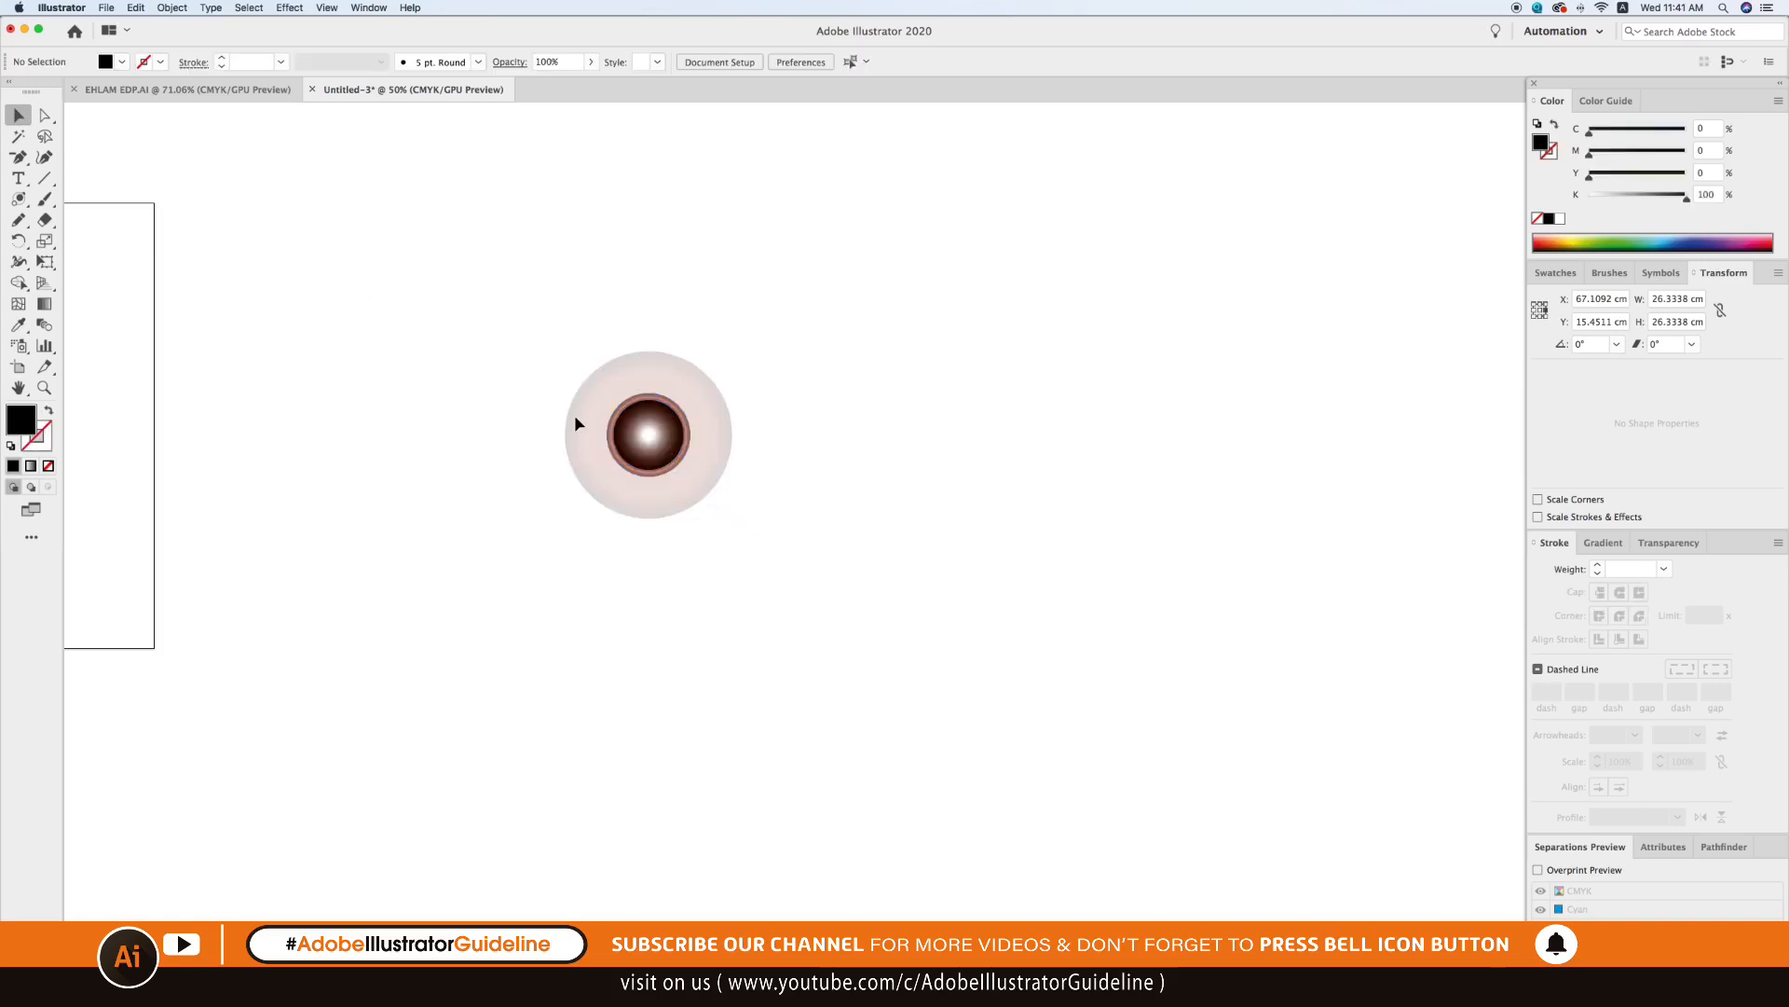
Apply the Screen blending mode to the flare, and delete the flare from the canvas.
{"action": "left_click", "coordinate": [655, 463]}
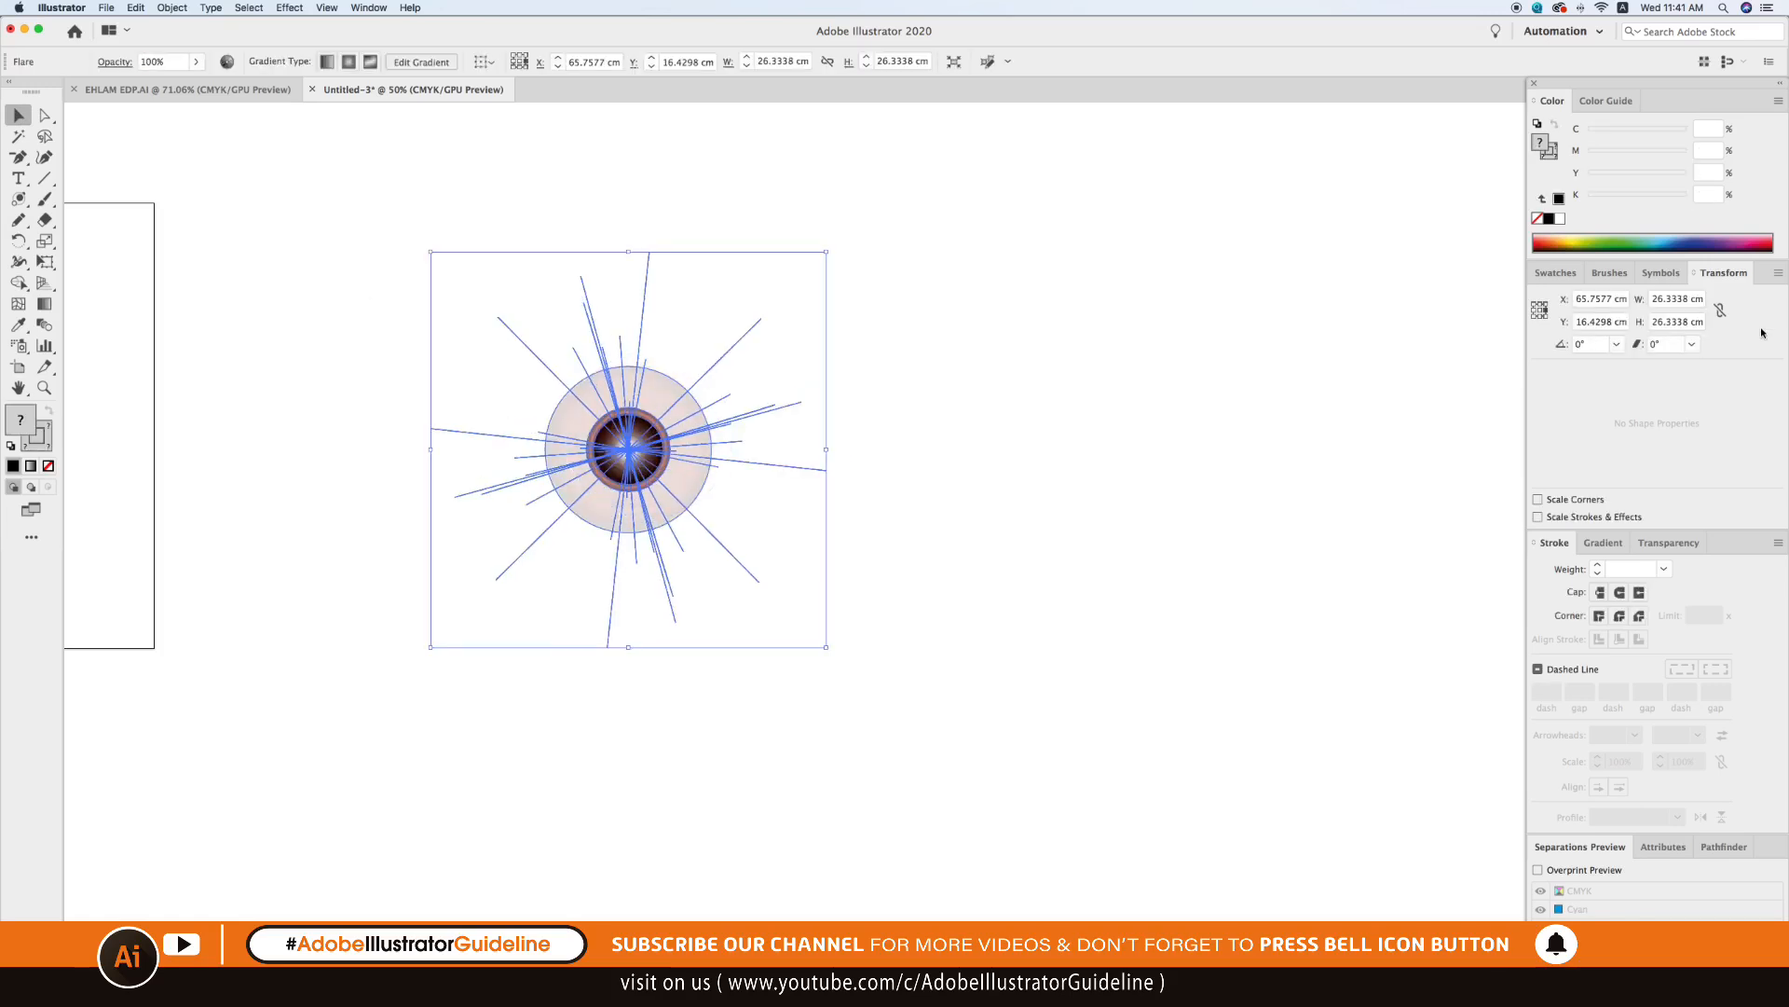
{"action": "left_click", "coordinate": [1668, 542]}
{"action": "left_click", "coordinate": [1572, 570]}
{"action": "left_click", "coordinate": [1568, 692]}
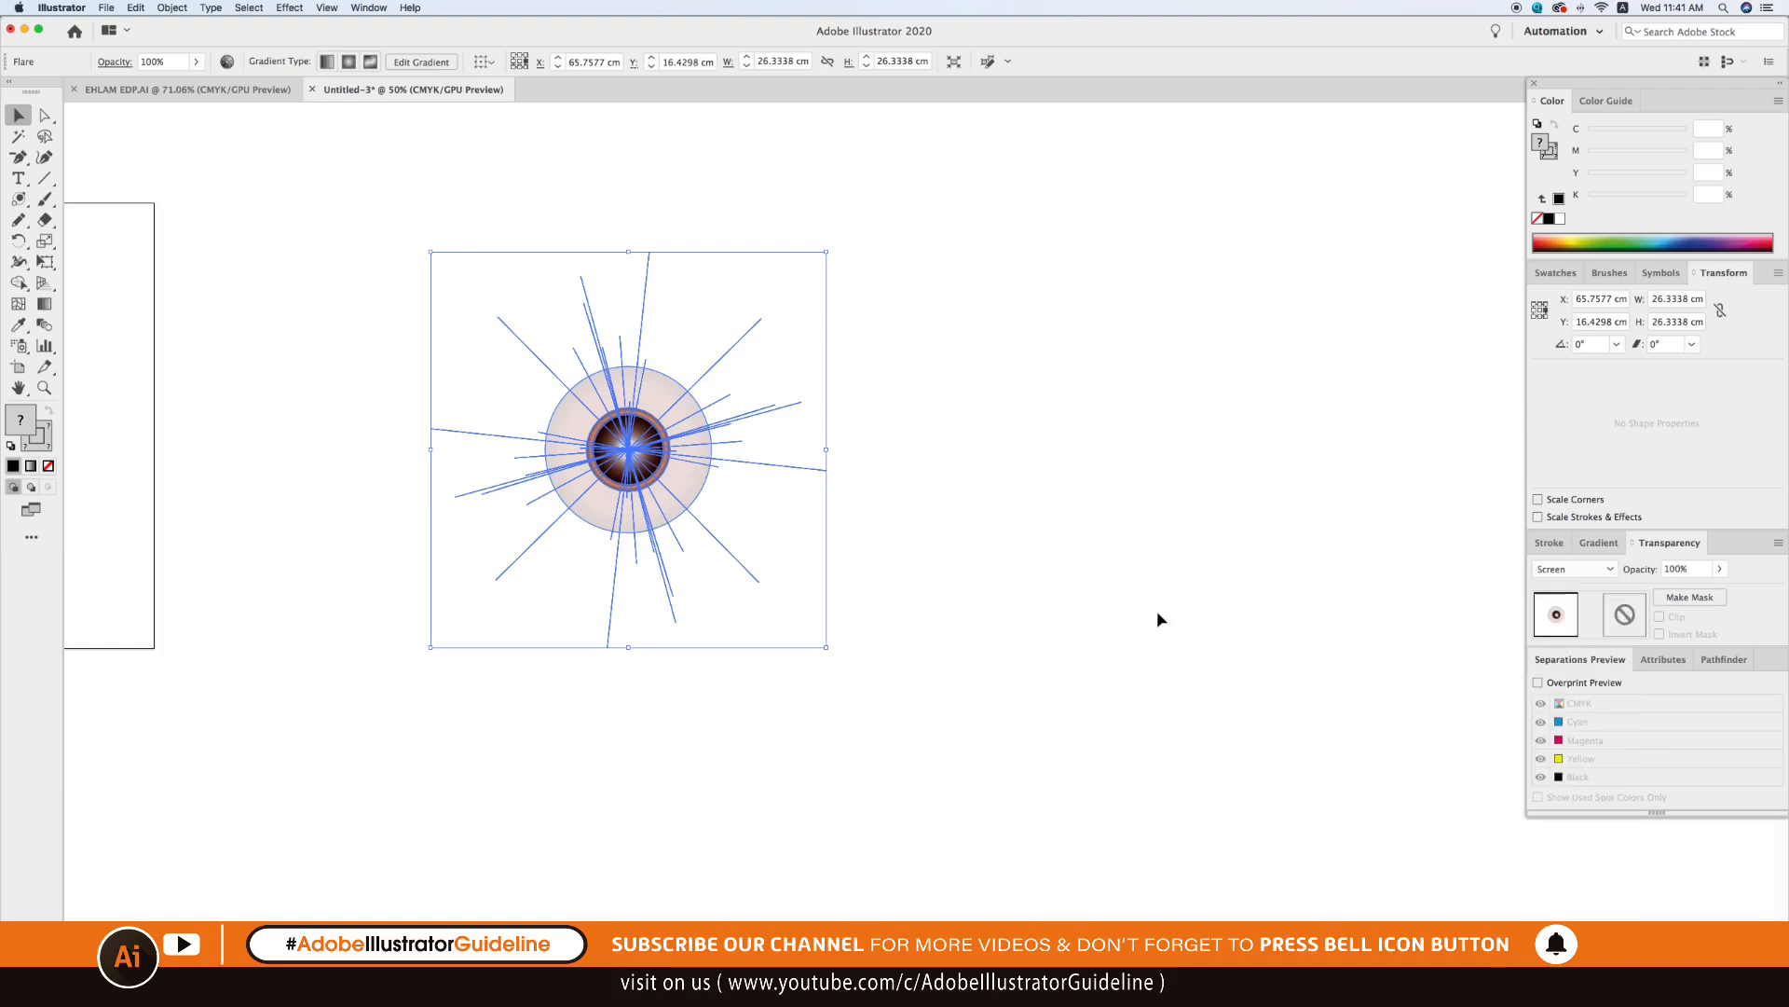
{"action": "key", "text": "super+z"}
{"action": "key", "text": "Delete"}
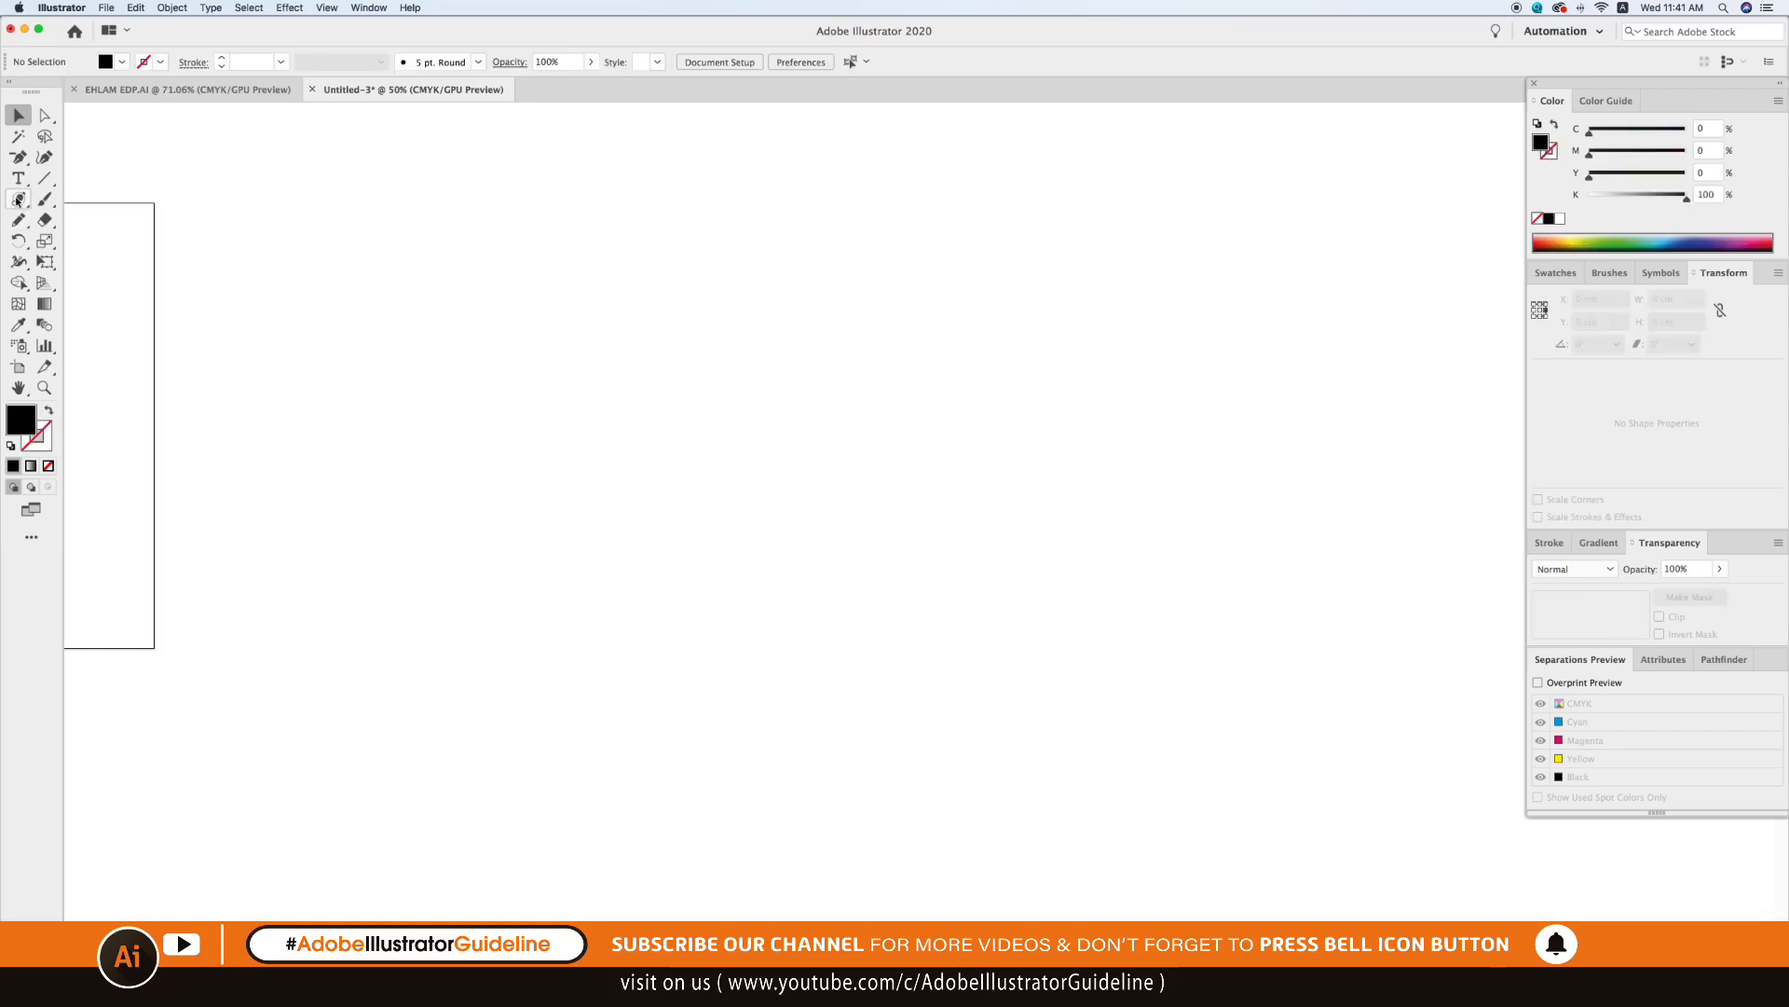
Draw a black rectangle about 48 cm wide and 24.5 cm high, and move it slightly to the right.
{"action": "left_click_drag", "start_coordinate": [18, 198], "coordinate": [108, 196]}
{"action": "left_click_drag", "start_coordinate": [313, 261], "coordinate": [1031, 627]}
{"action": "key", "text": "v"}
{"action": "left_click_drag", "start_coordinate": [810, 447], "coordinate": [932, 462]}
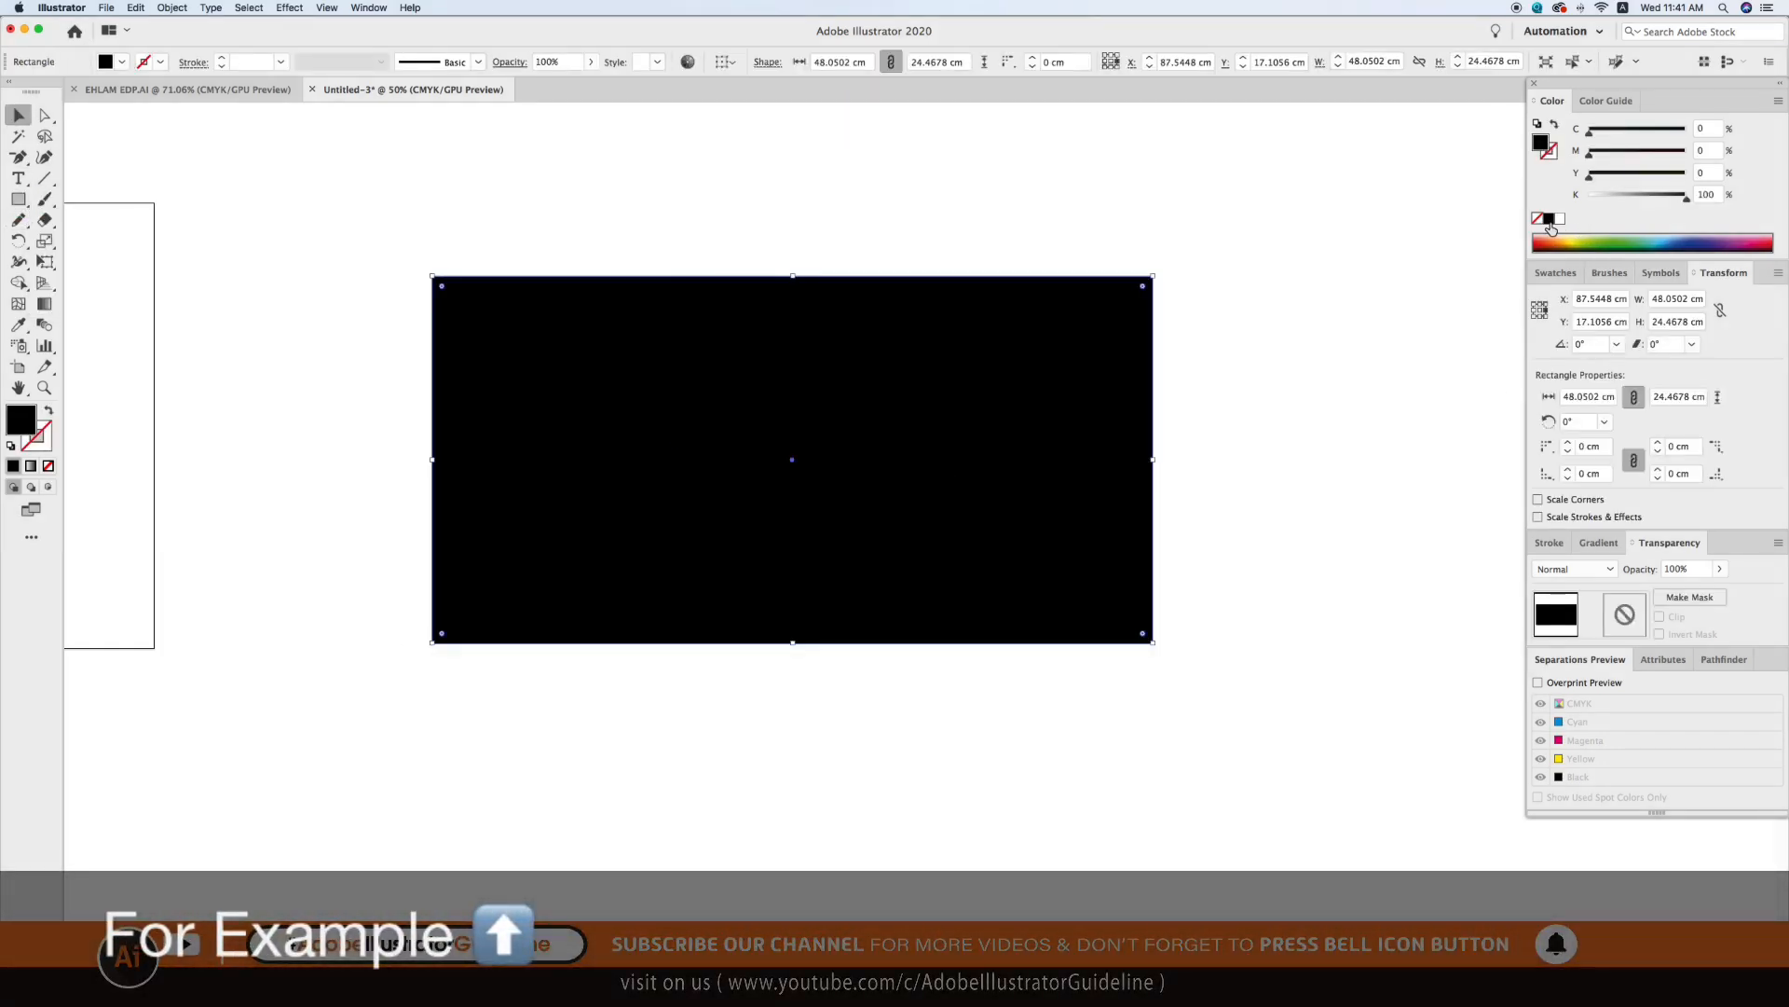
{"action": "left_click", "coordinate": [1282, 455]}
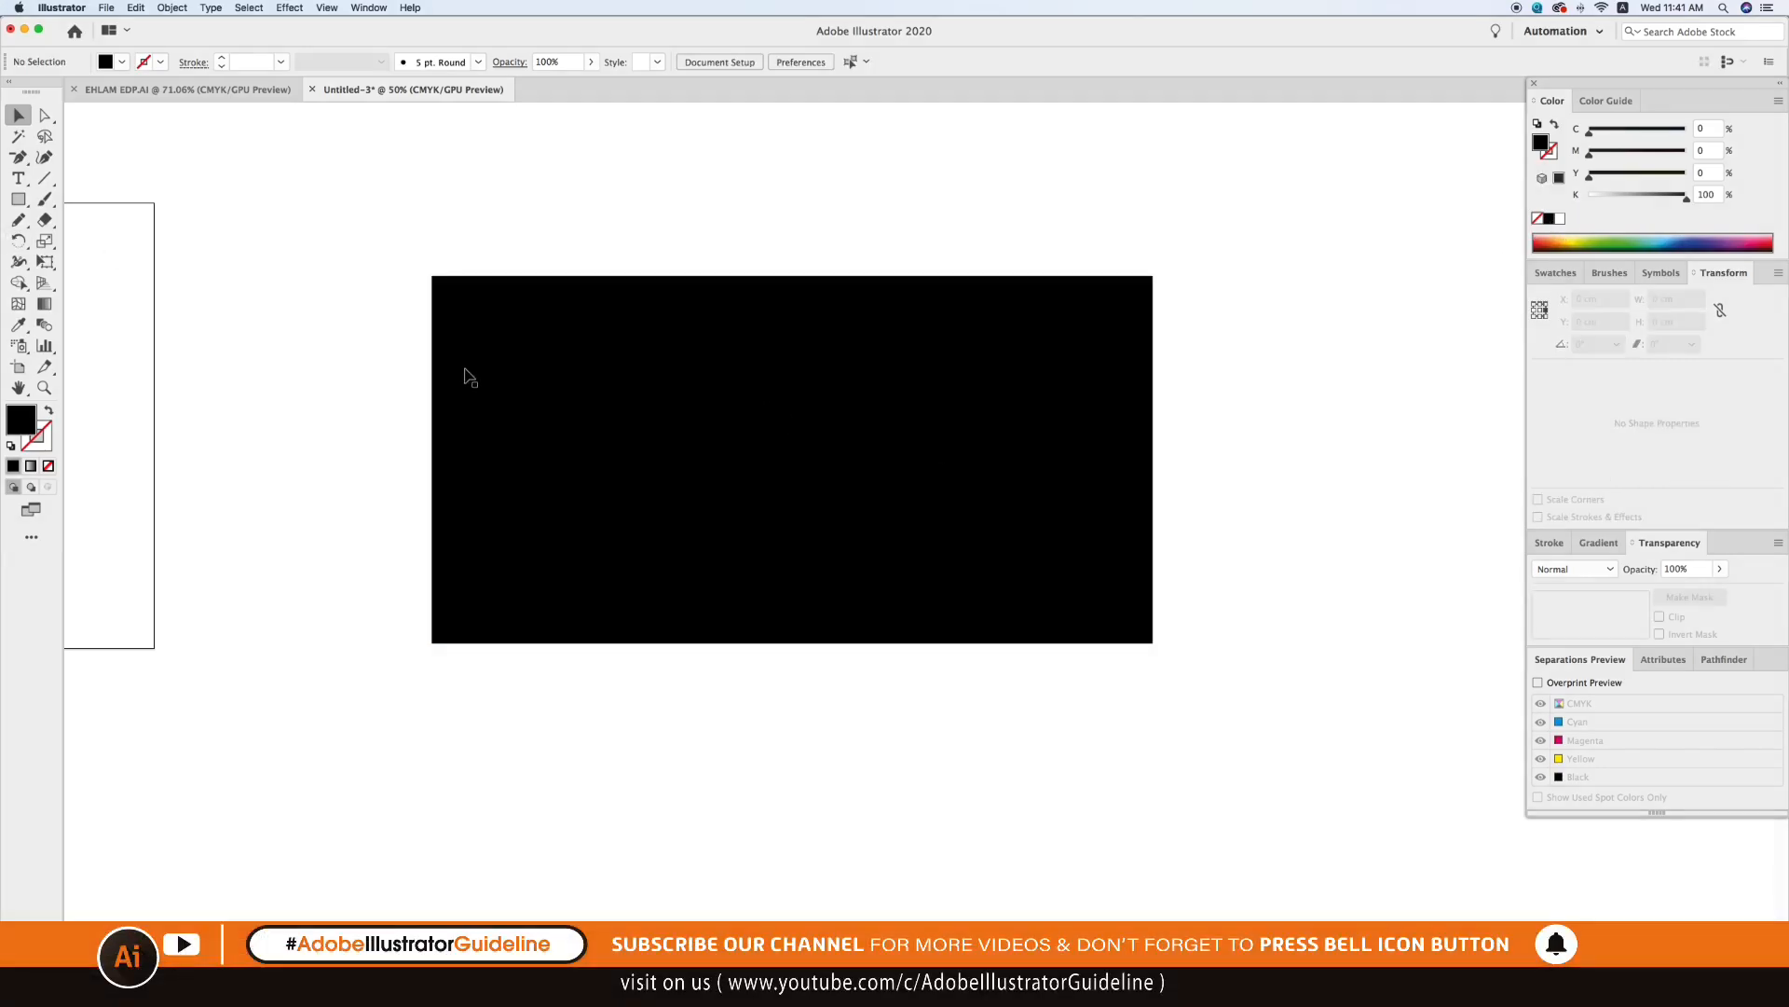
Draw a lens flare about 33.7 cm wide over the black rectangle with the Flare tool.
{"action": "left_click", "coordinate": [456, 367]}
{"action": "left_click_drag", "start_coordinate": [18, 198], "coordinate": [110, 300]}
{"action": "left_click_drag", "start_coordinate": [875, 423], "coordinate": [944, 453]}
{"action": "key", "text": "v"}
{"action": "left_click", "coordinate": [828, 176]}
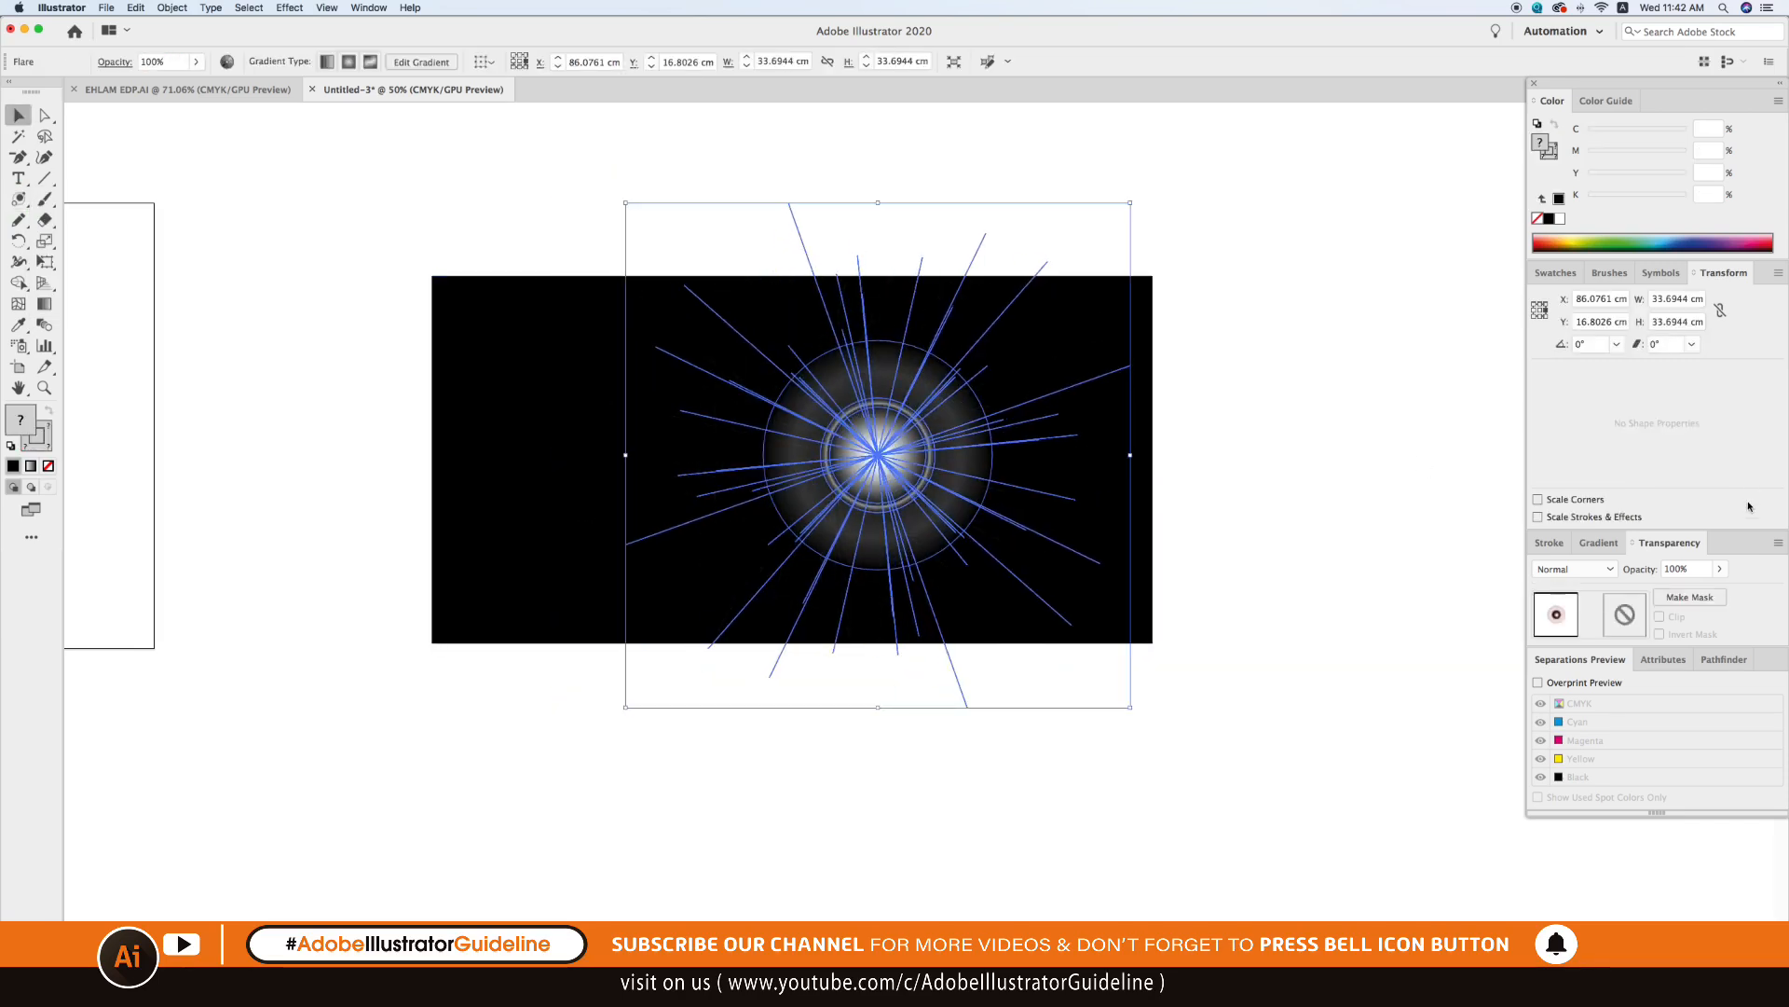
Set the flare's blending mode to Screen and move it toward the rectangle's right side.
{"action": "left_click", "coordinate": [1596, 569]}
{"action": "left_click", "coordinate": [1587, 688]}
{"action": "left_click", "coordinate": [1320, 437]}
{"action": "left_click_drag", "start_coordinate": [969, 435], "coordinate": [1069, 438]}
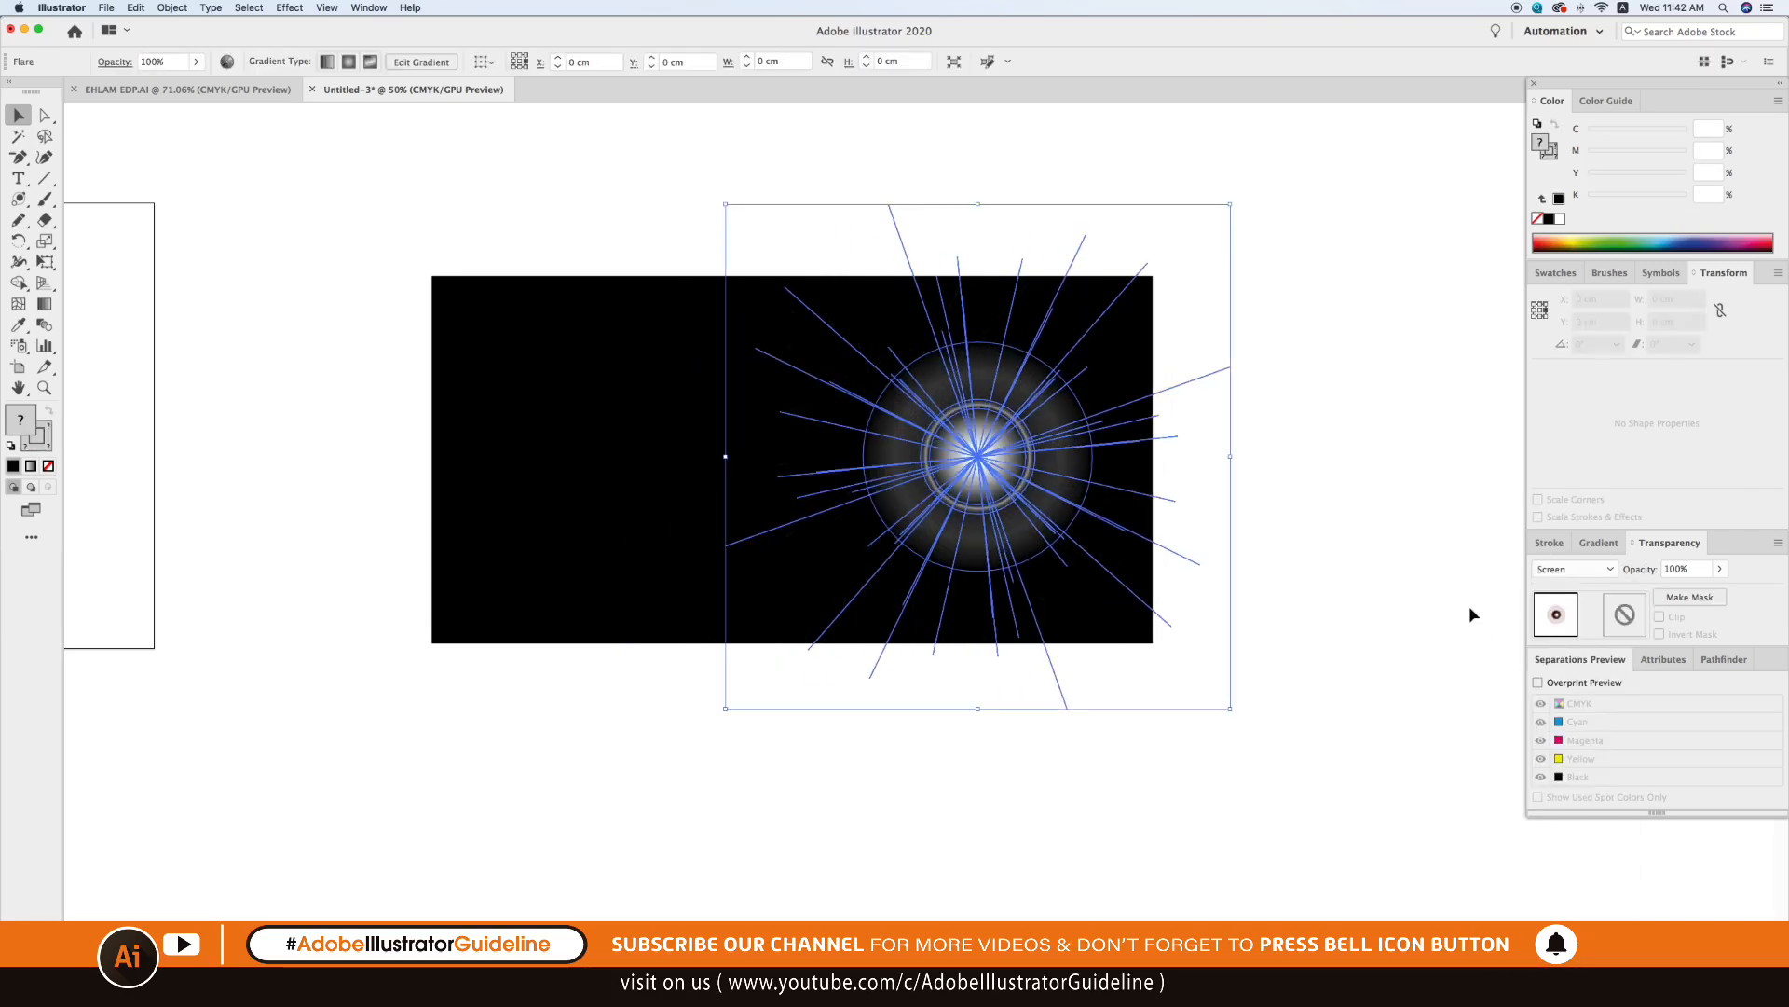
Try the Overlay blending mode on the flare and undo it.
{"action": "left_click", "coordinate": [1585, 574]}
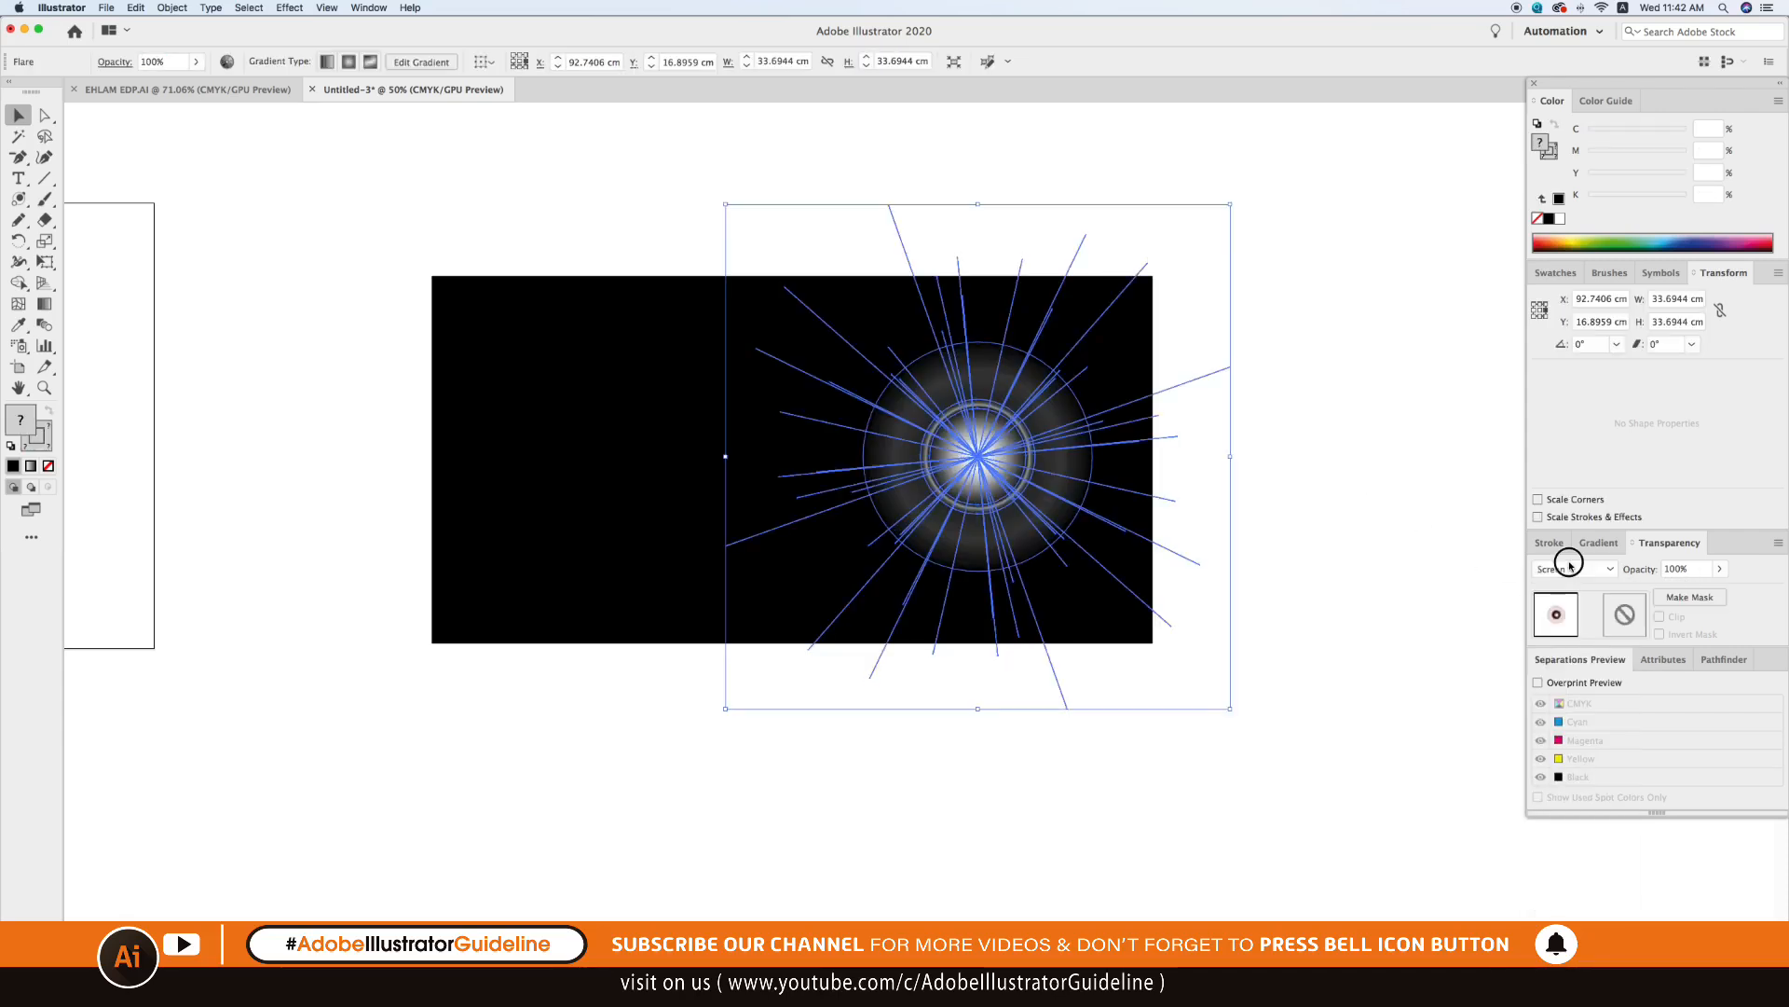
{"action": "left_click", "coordinate": [1575, 569]}
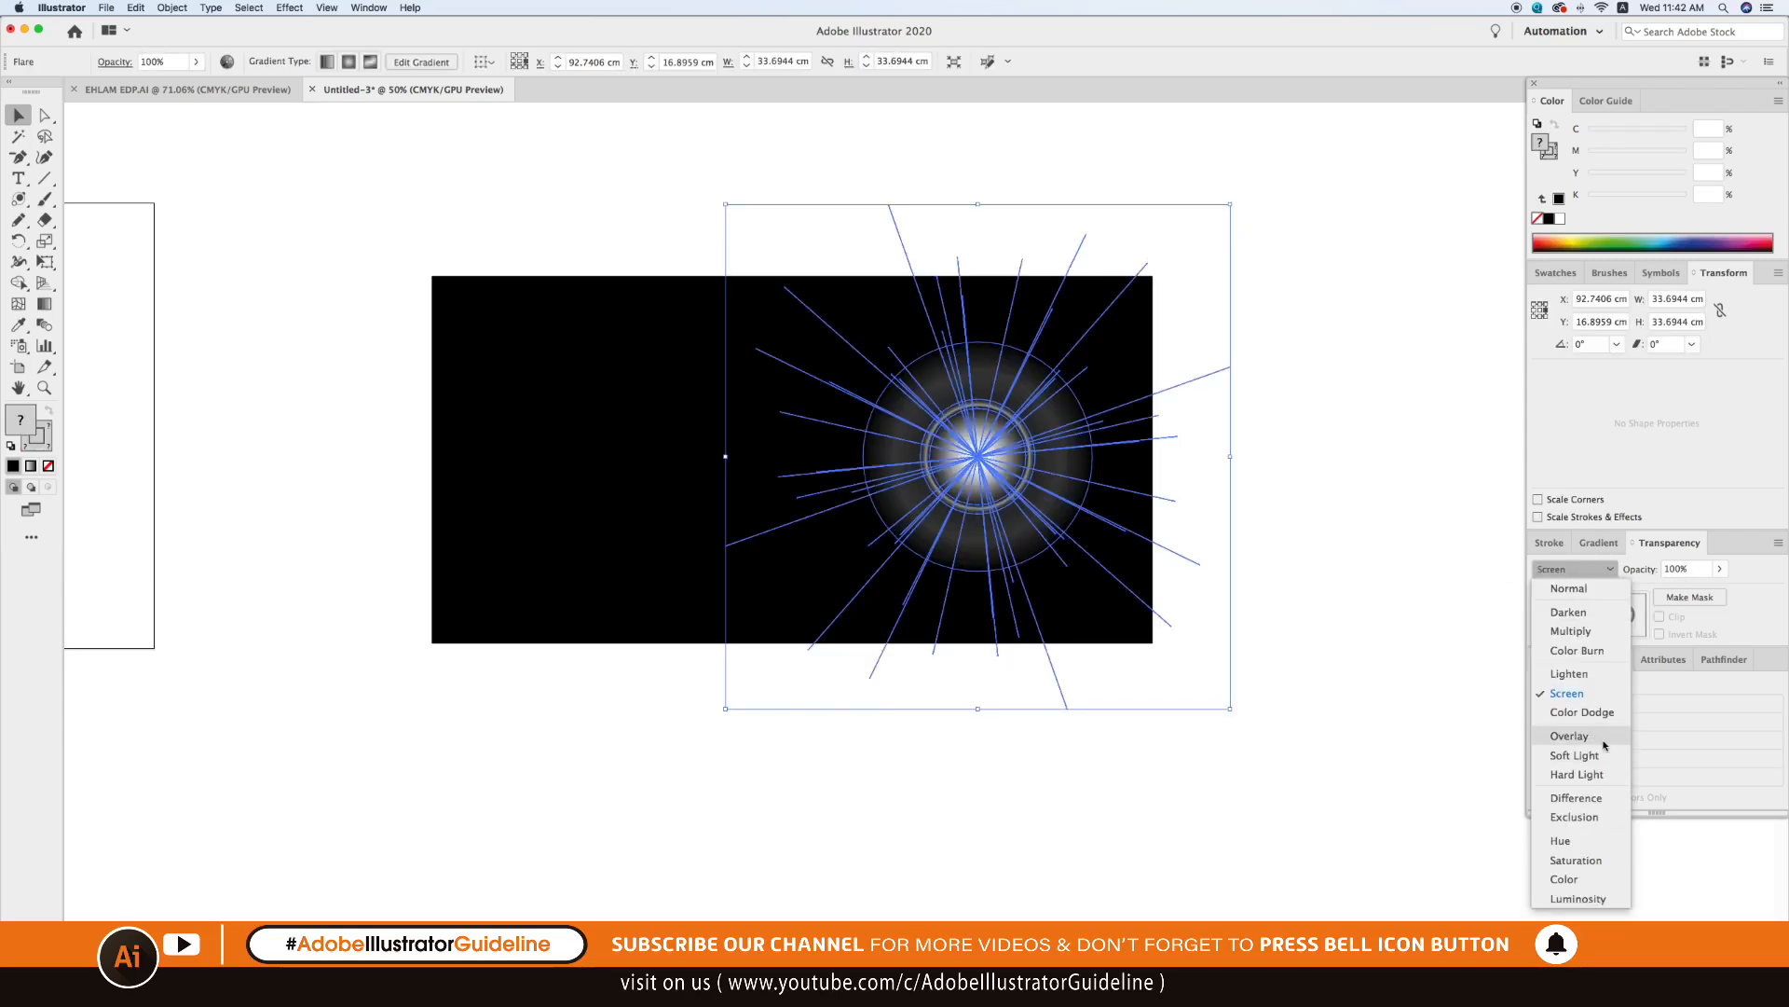
{"action": "left_click", "coordinate": [1573, 735]}
{"action": "left_click", "coordinate": [1254, 508]}
{"action": "key", "text": "super+z"}
{"action": "left_click", "coordinate": [1281, 475]}
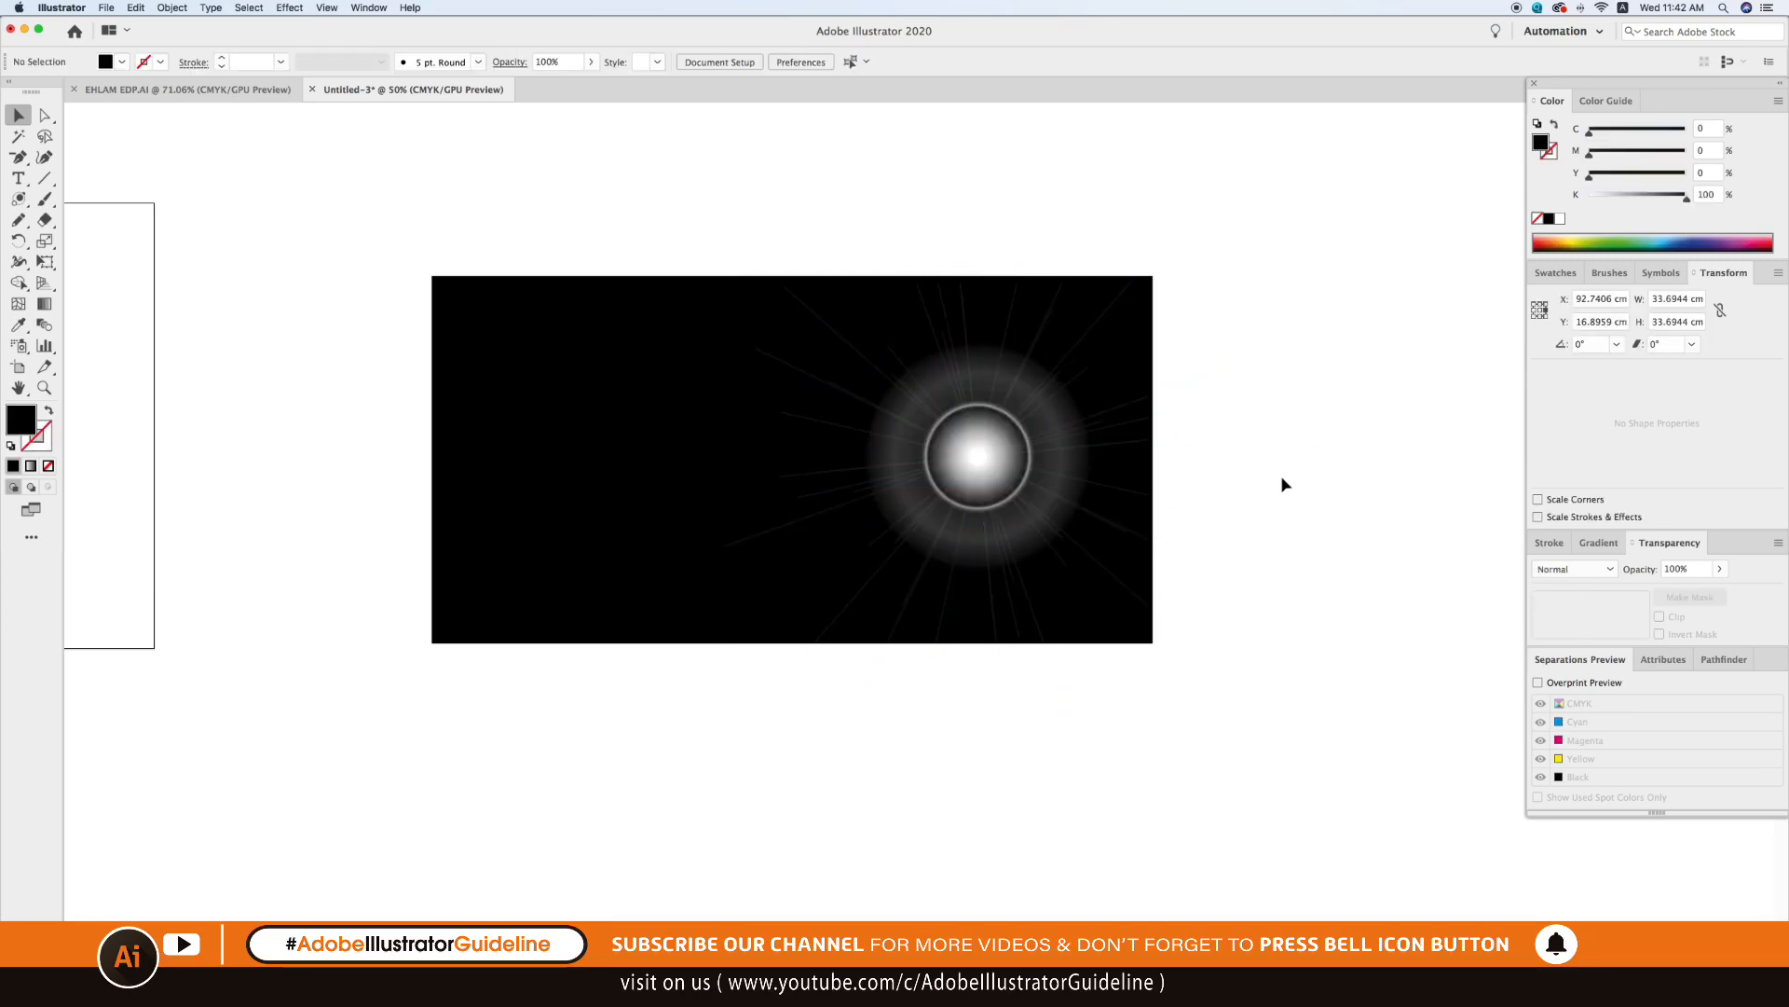
Scale the flare down to about 22.8 cm wide and place it near the rectangle's upper-right corner.
{"action": "left_click_drag", "start_coordinate": [985, 462], "coordinate": [807, 459]}
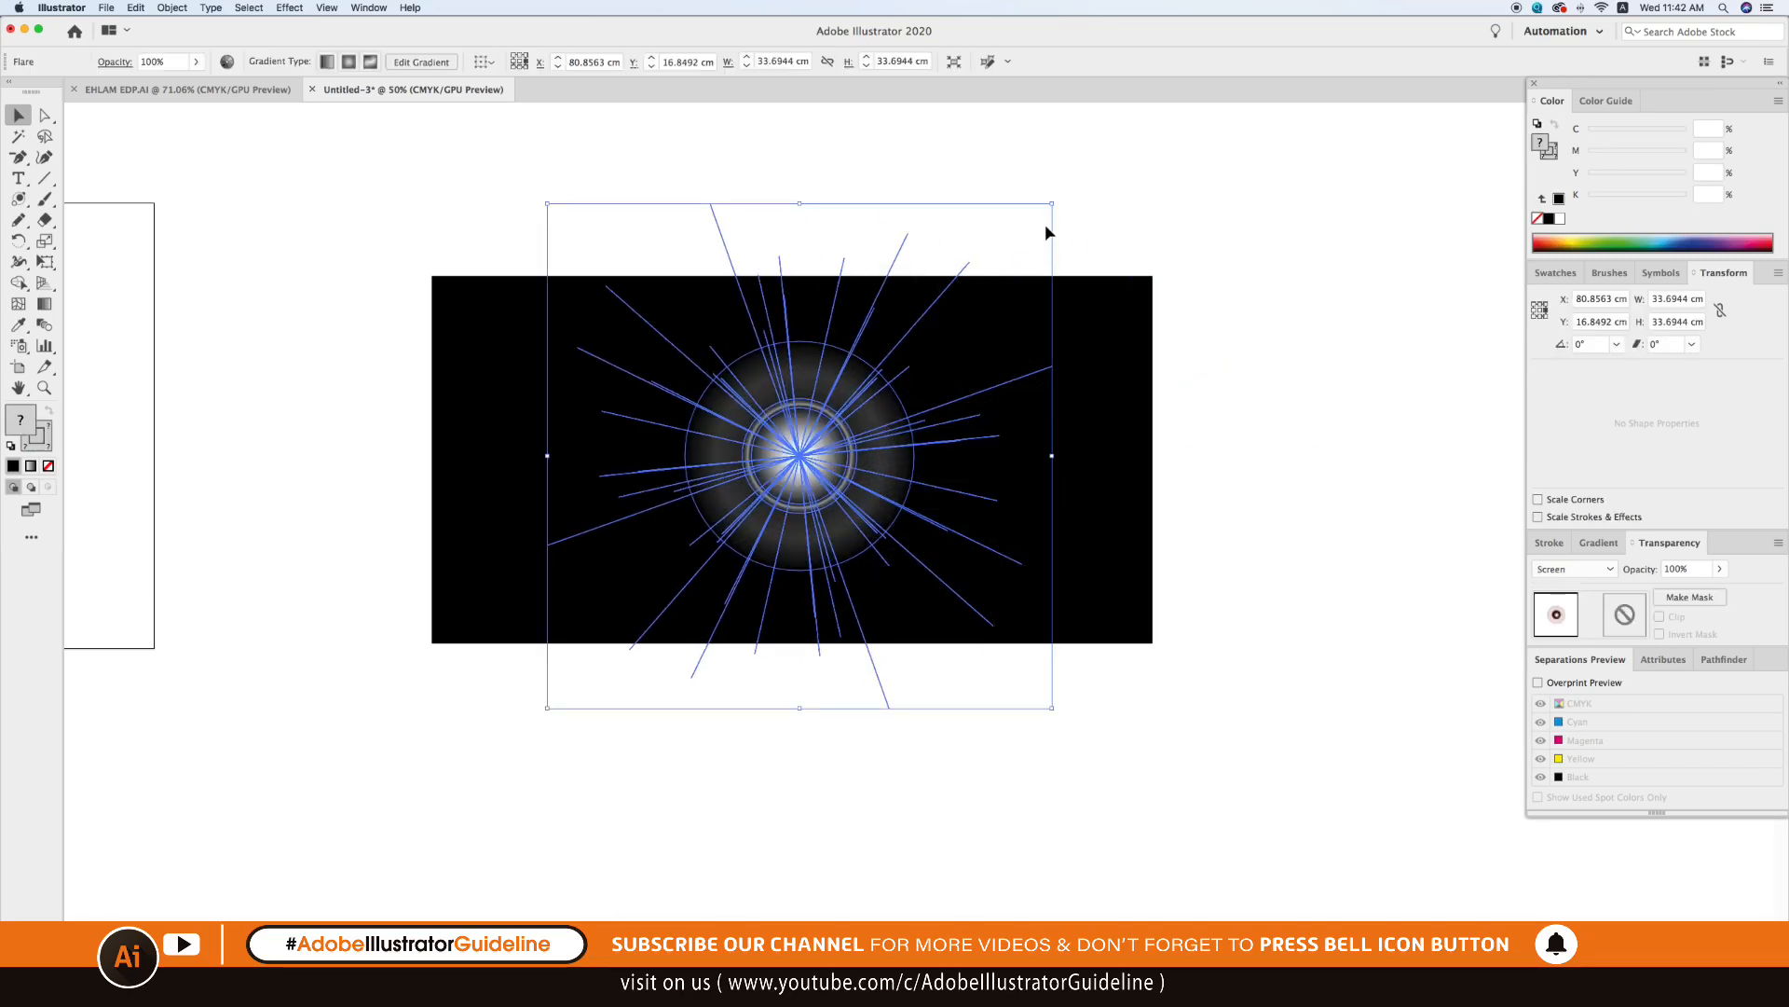
{"action": "left_click", "coordinate": [936, 206]}
{"action": "left_click_drag", "start_coordinate": [828, 385], "coordinate": [1062, 317]}
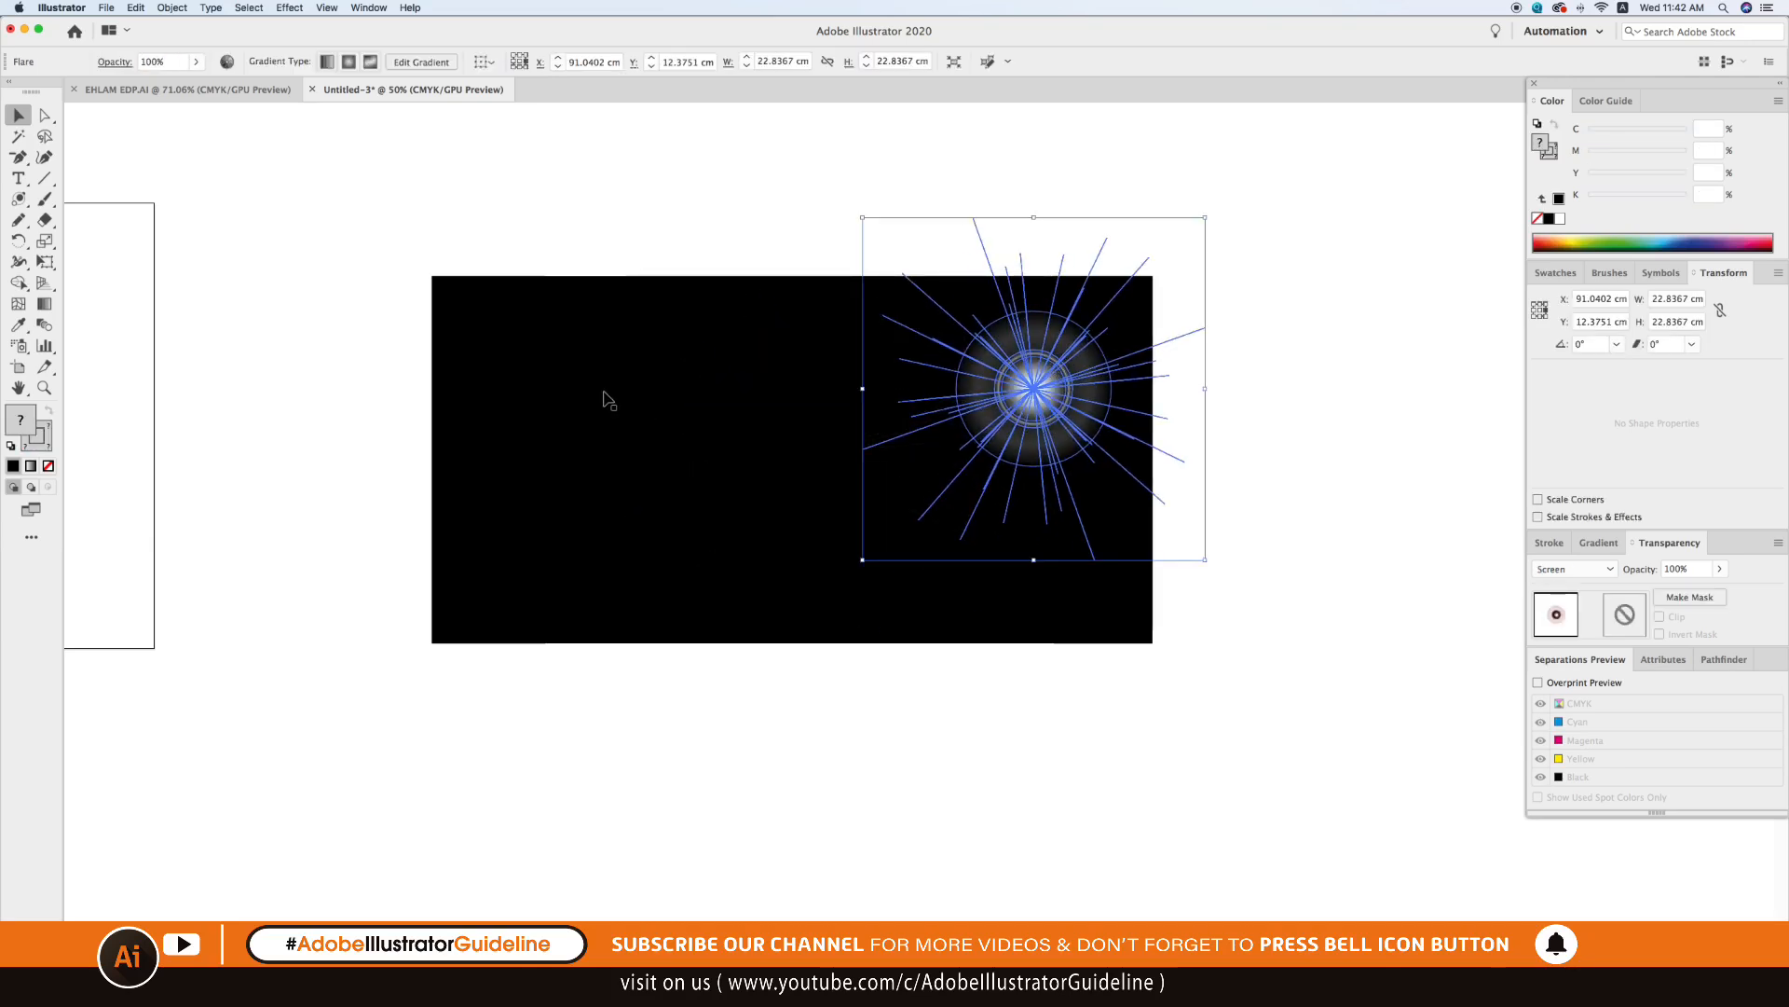
Replace the flare with a new one at the rectangle's upper right, its rings trailing toward the lower left, about 40 cm wide overall.
{"action": "key", "text": "Delete"}
{"action": "left_click", "coordinate": [19, 198]}
{"action": "left_click_drag", "start_coordinate": [966, 365], "coordinate": [1001, 347]}
{"action": "left_click_drag", "start_coordinate": [715, 460], "coordinate": [613, 510]}
{"action": "key", "text": "v"}
{"action": "left_click", "coordinate": [1314, 767]}
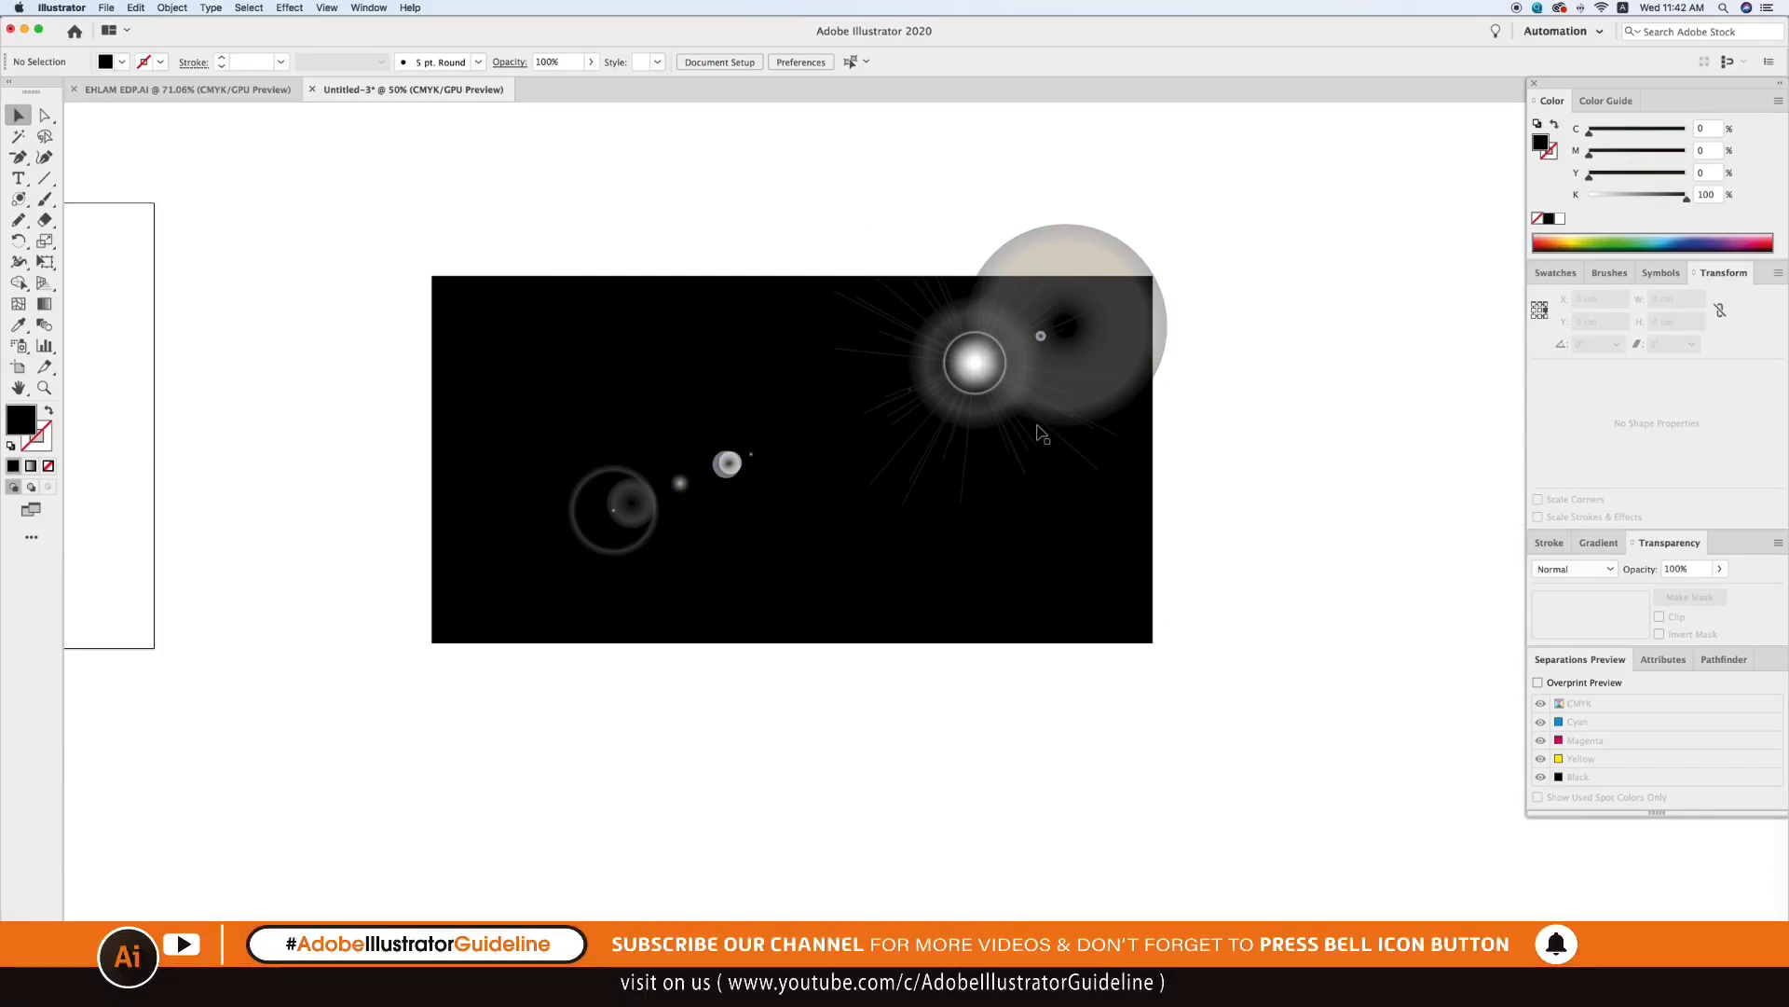
Move the ringed flare fully inside the black rectangle and set its blending mode to Screen.
{"action": "left_click_drag", "start_coordinate": [975, 377], "coordinate": [906, 422]}
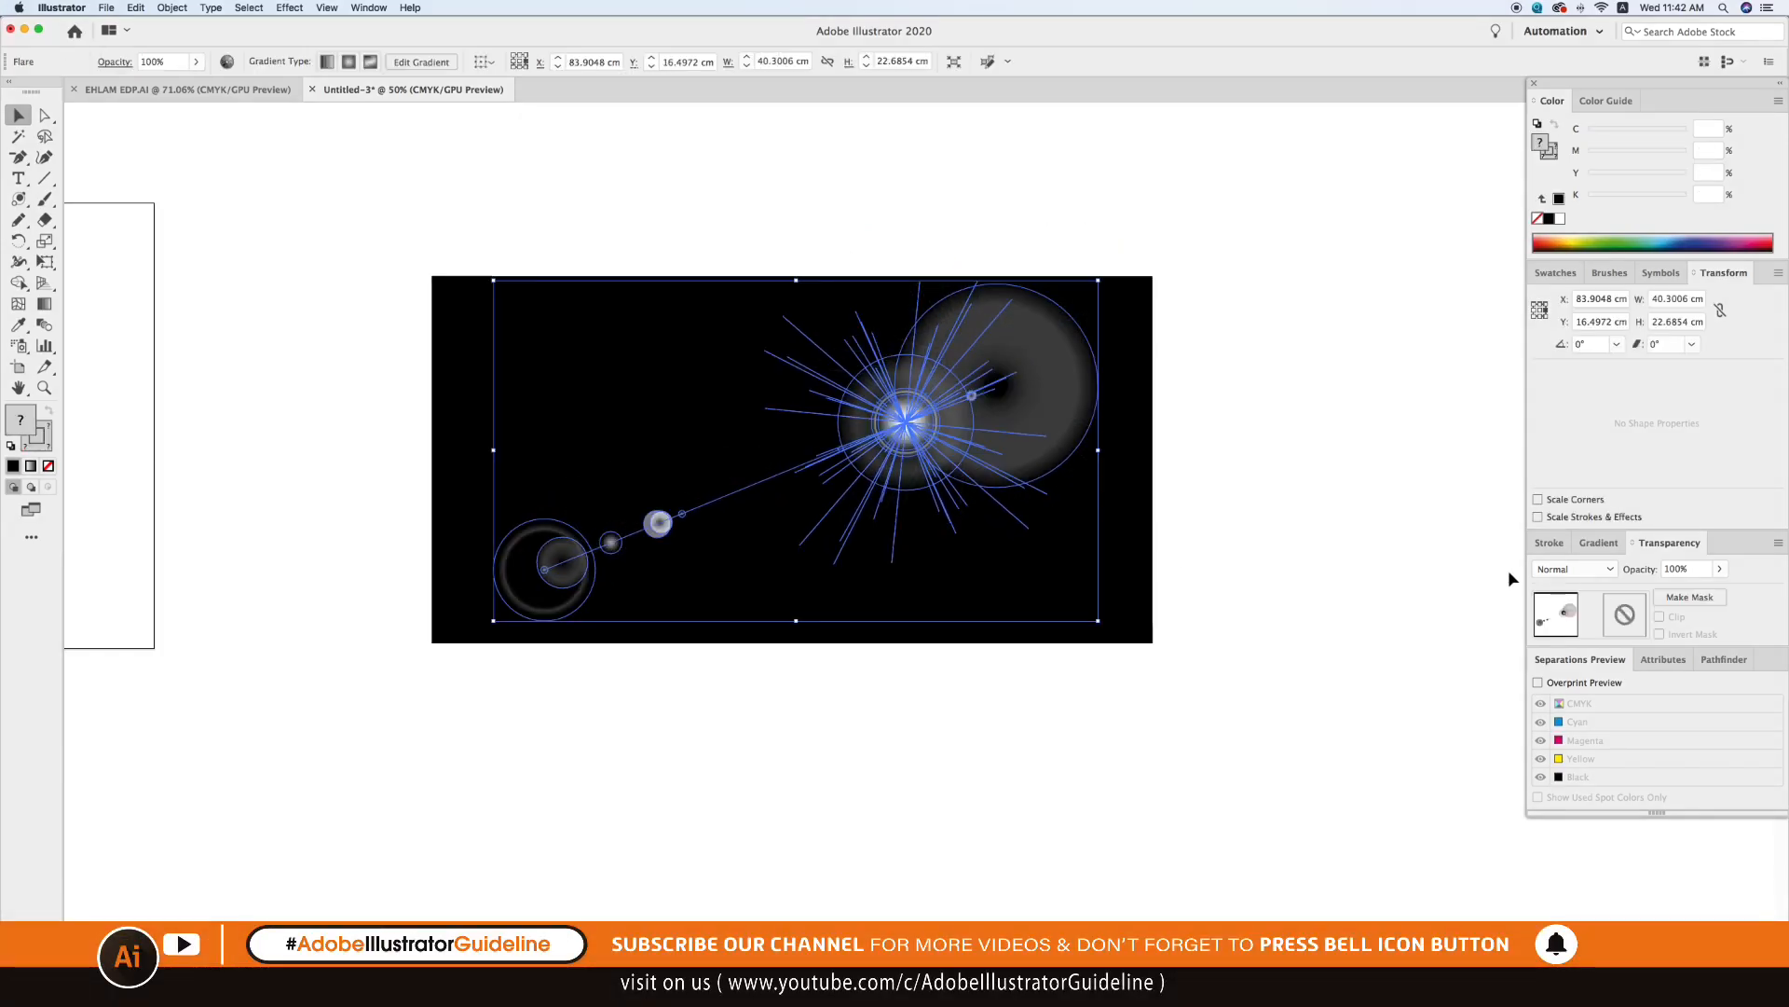
{"action": "left_click", "coordinate": [1573, 569]}
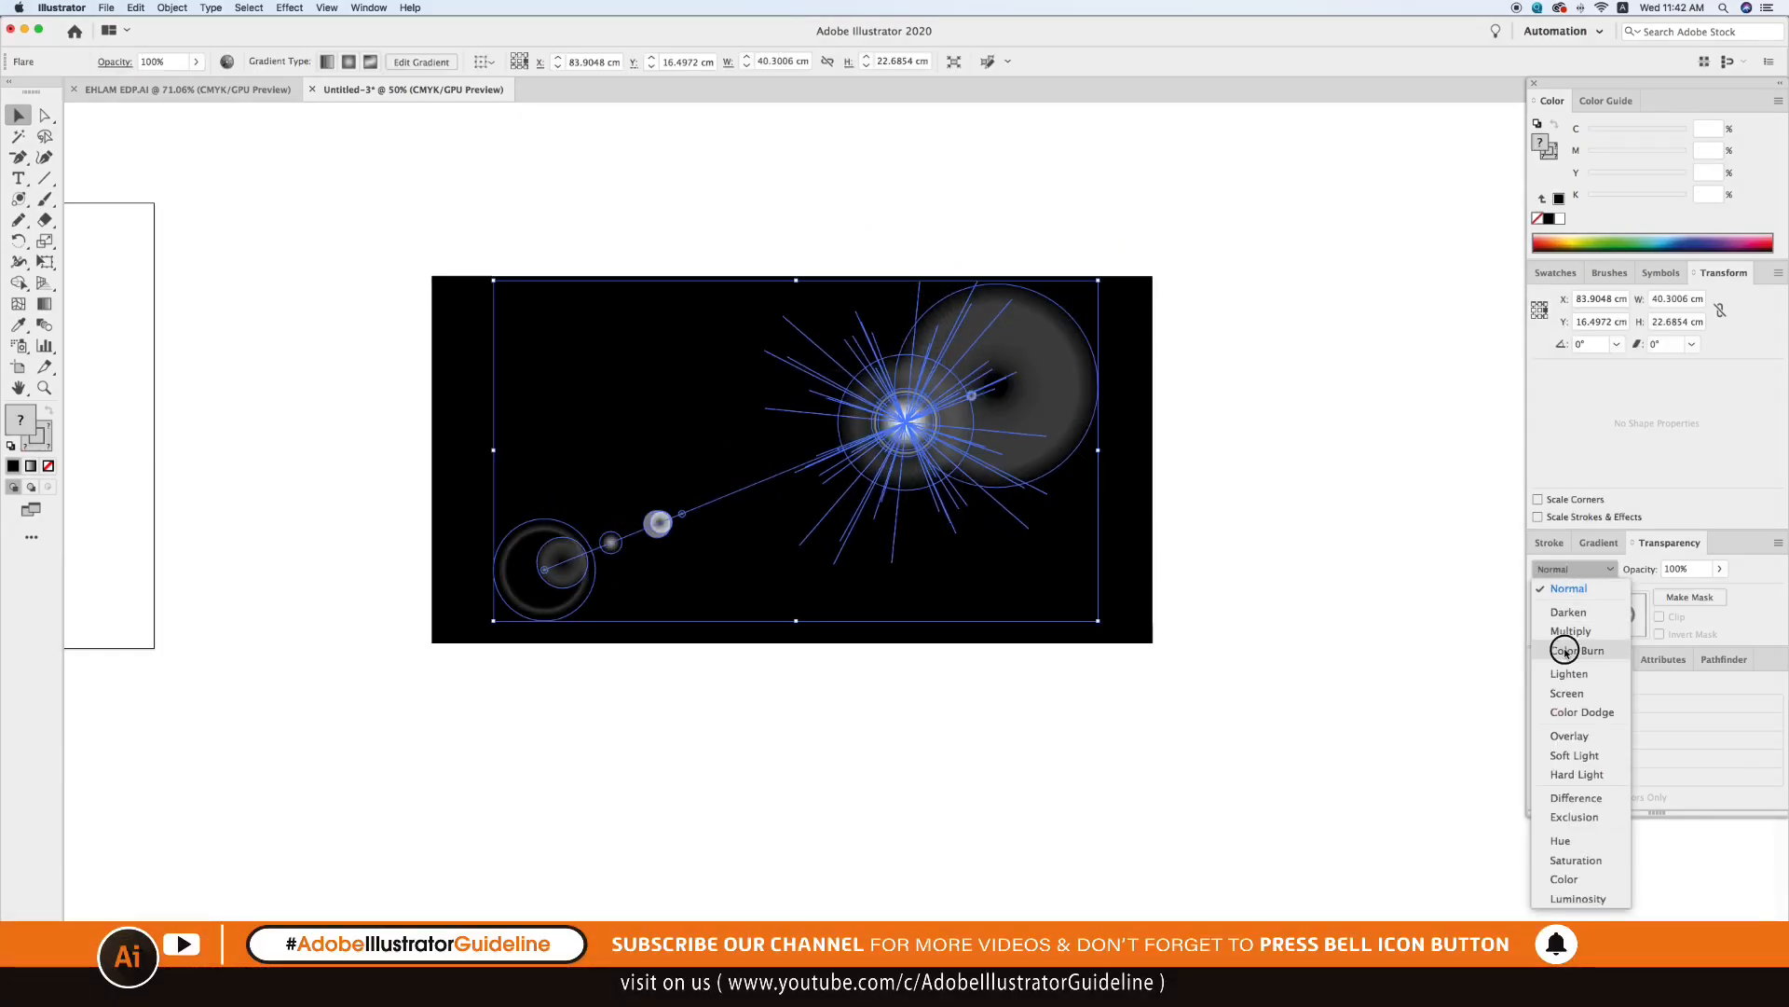
{"action": "left_click", "coordinate": [1575, 651]}
{"action": "left_click", "coordinate": [1566, 569]}
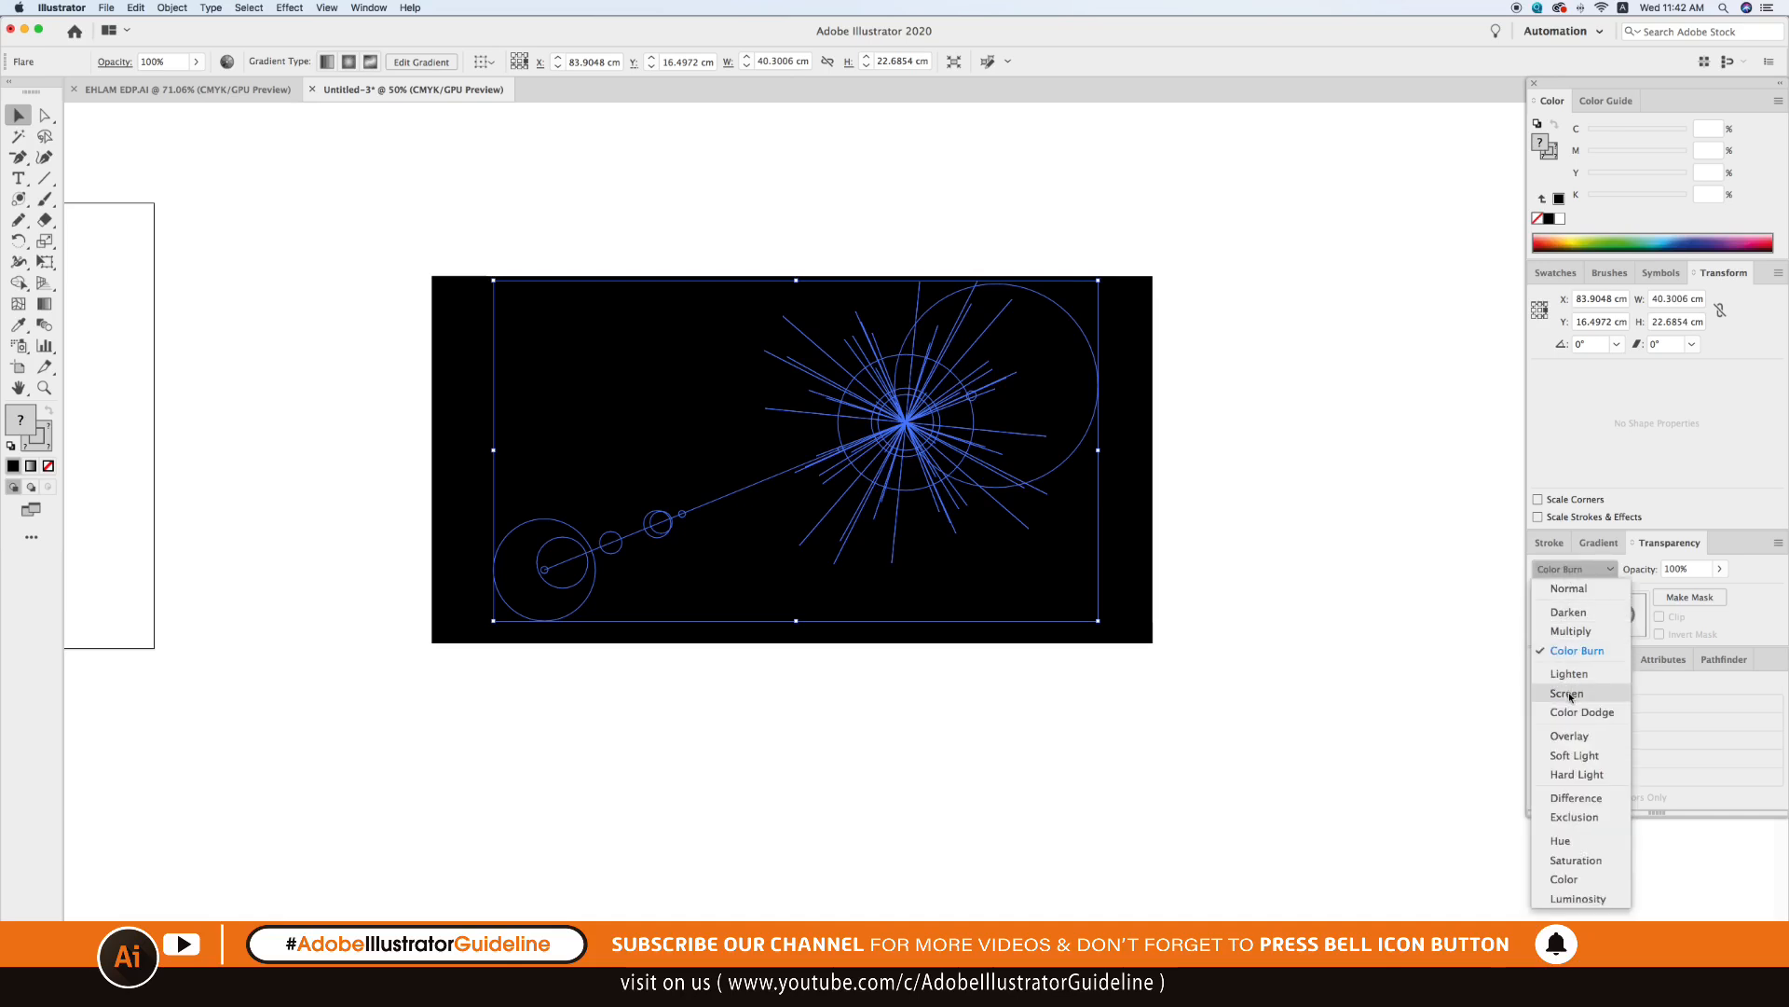
{"action": "left_click", "coordinate": [1569, 693]}
{"action": "left_click", "coordinate": [1248, 392]}
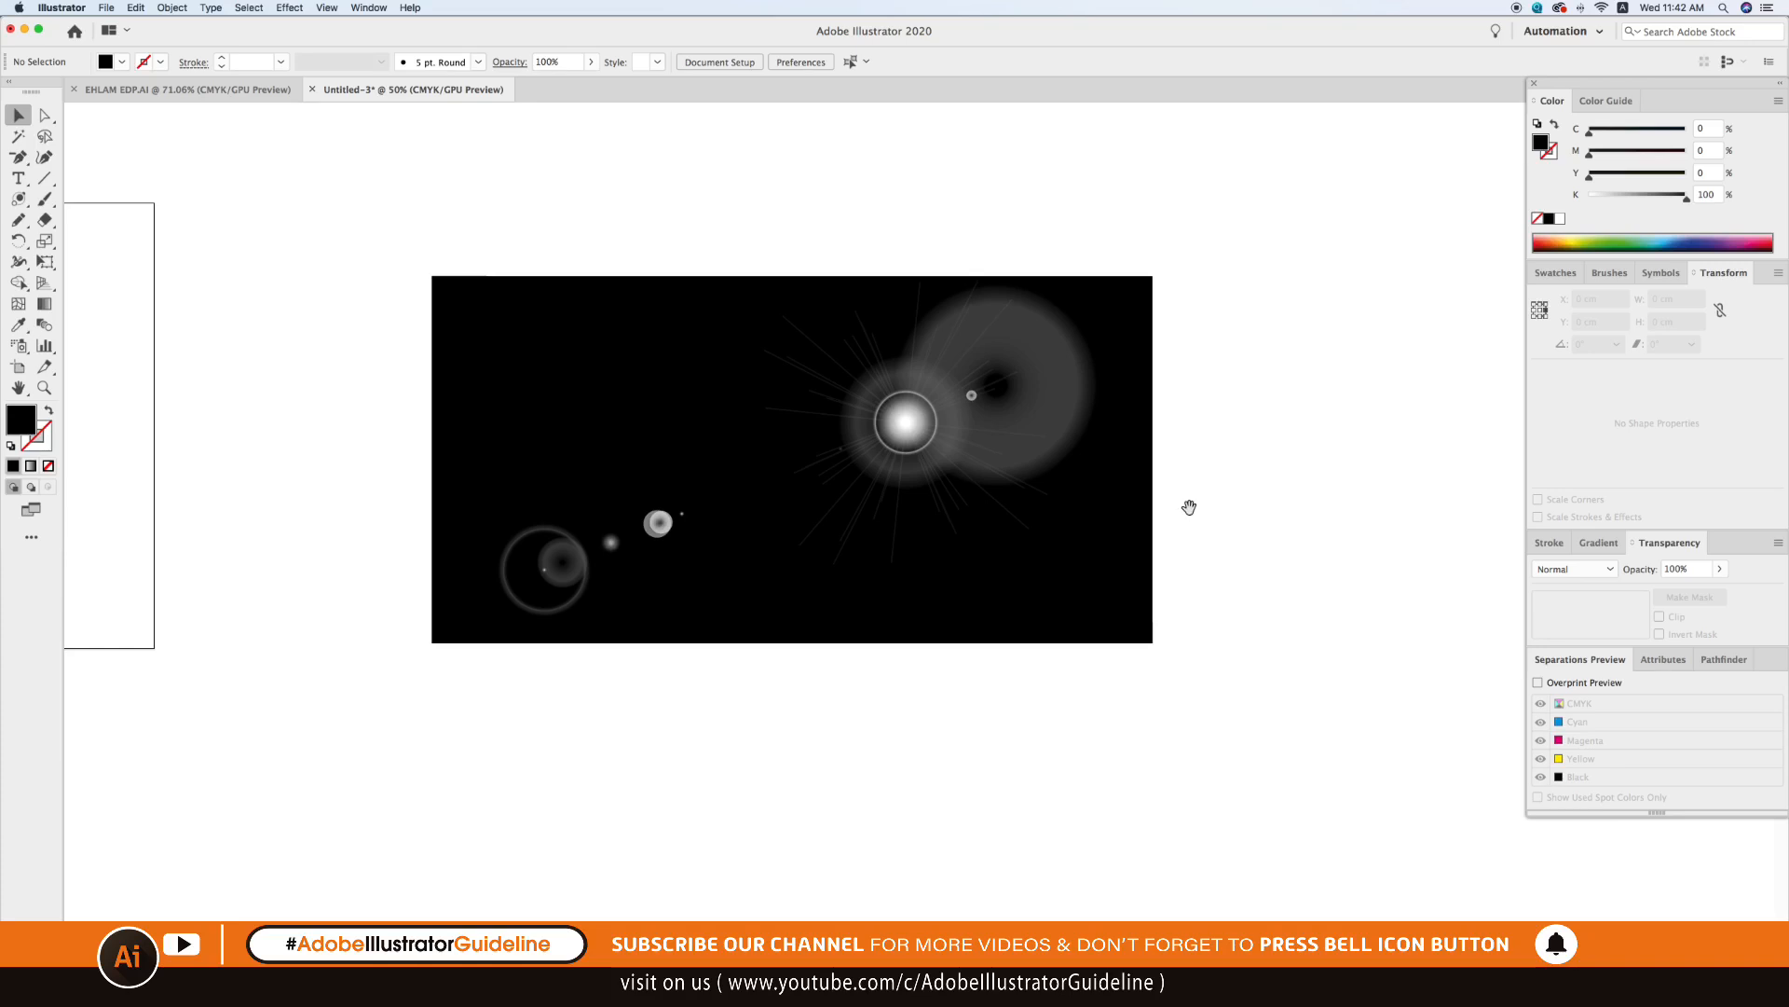
Set the black rectangle's fill to red with C 0, M 100, Y 100 and K 0.
{"action": "left_click_drag", "start_coordinate": [1189, 509], "coordinate": [1128, 529]}
{"action": "left_click", "coordinate": [461, 396]}
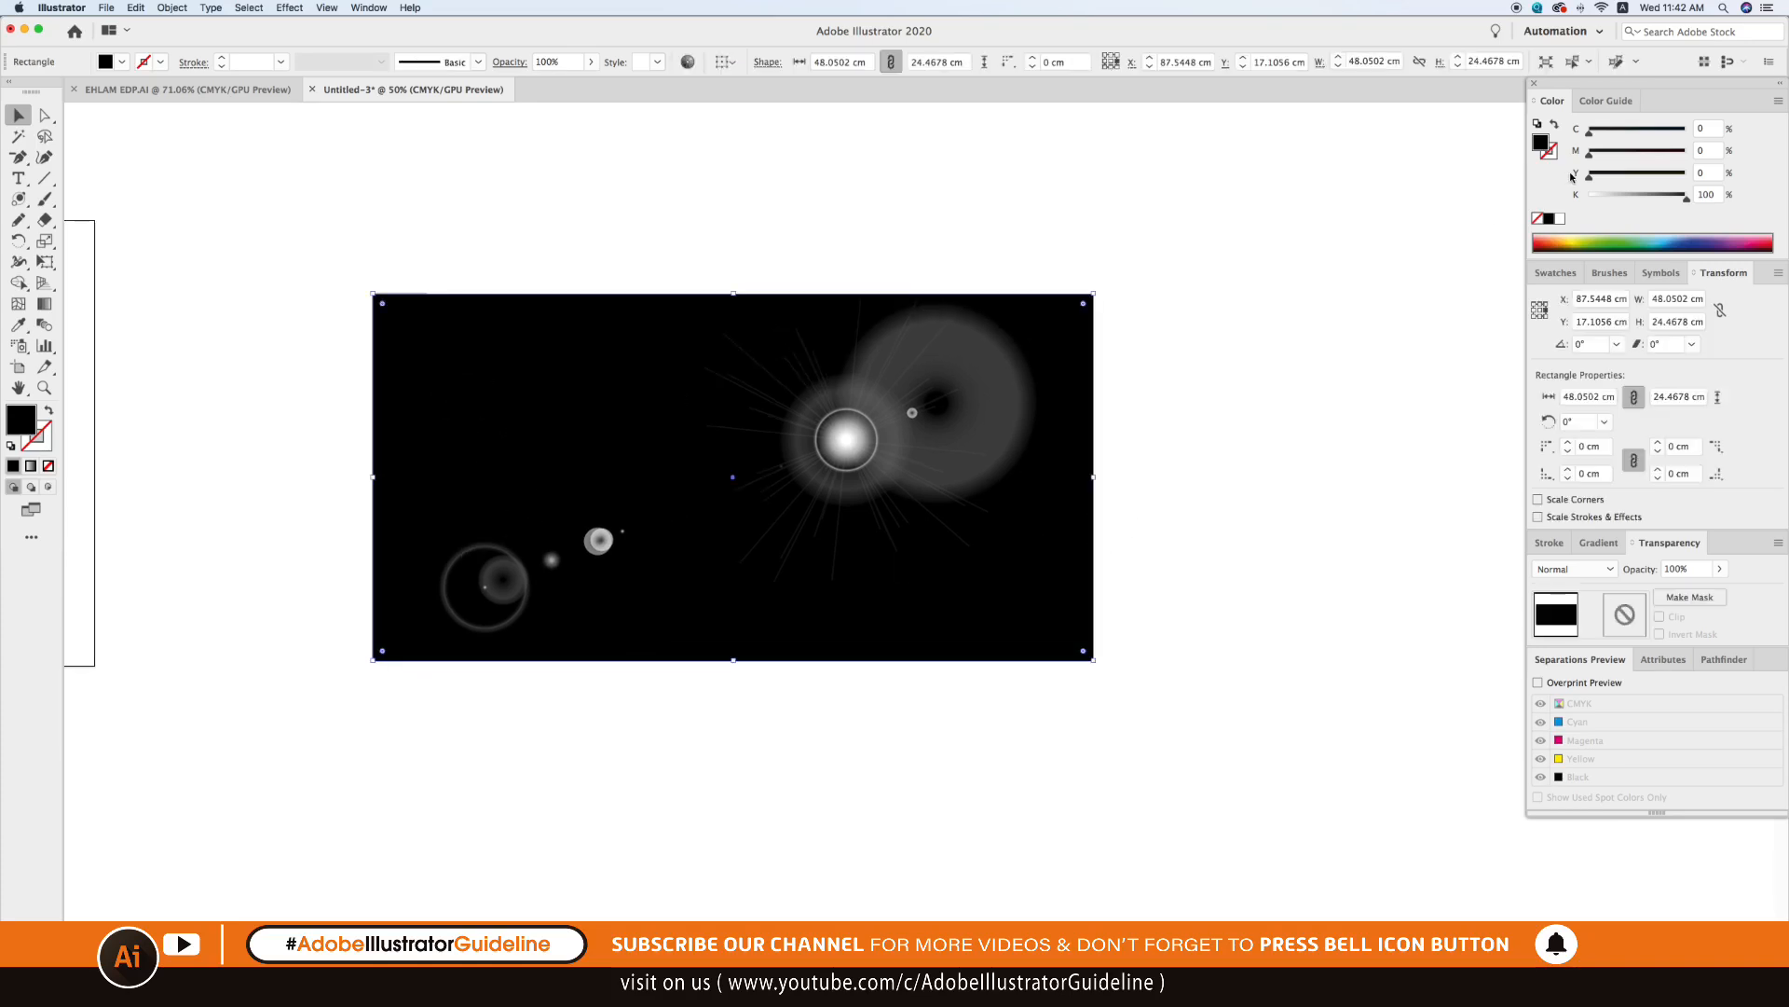
{"action": "left_click_drag", "start_coordinate": [1600, 155], "coordinate": [1584, 197]}
{"action": "left_click", "coordinate": [1689, 173]}
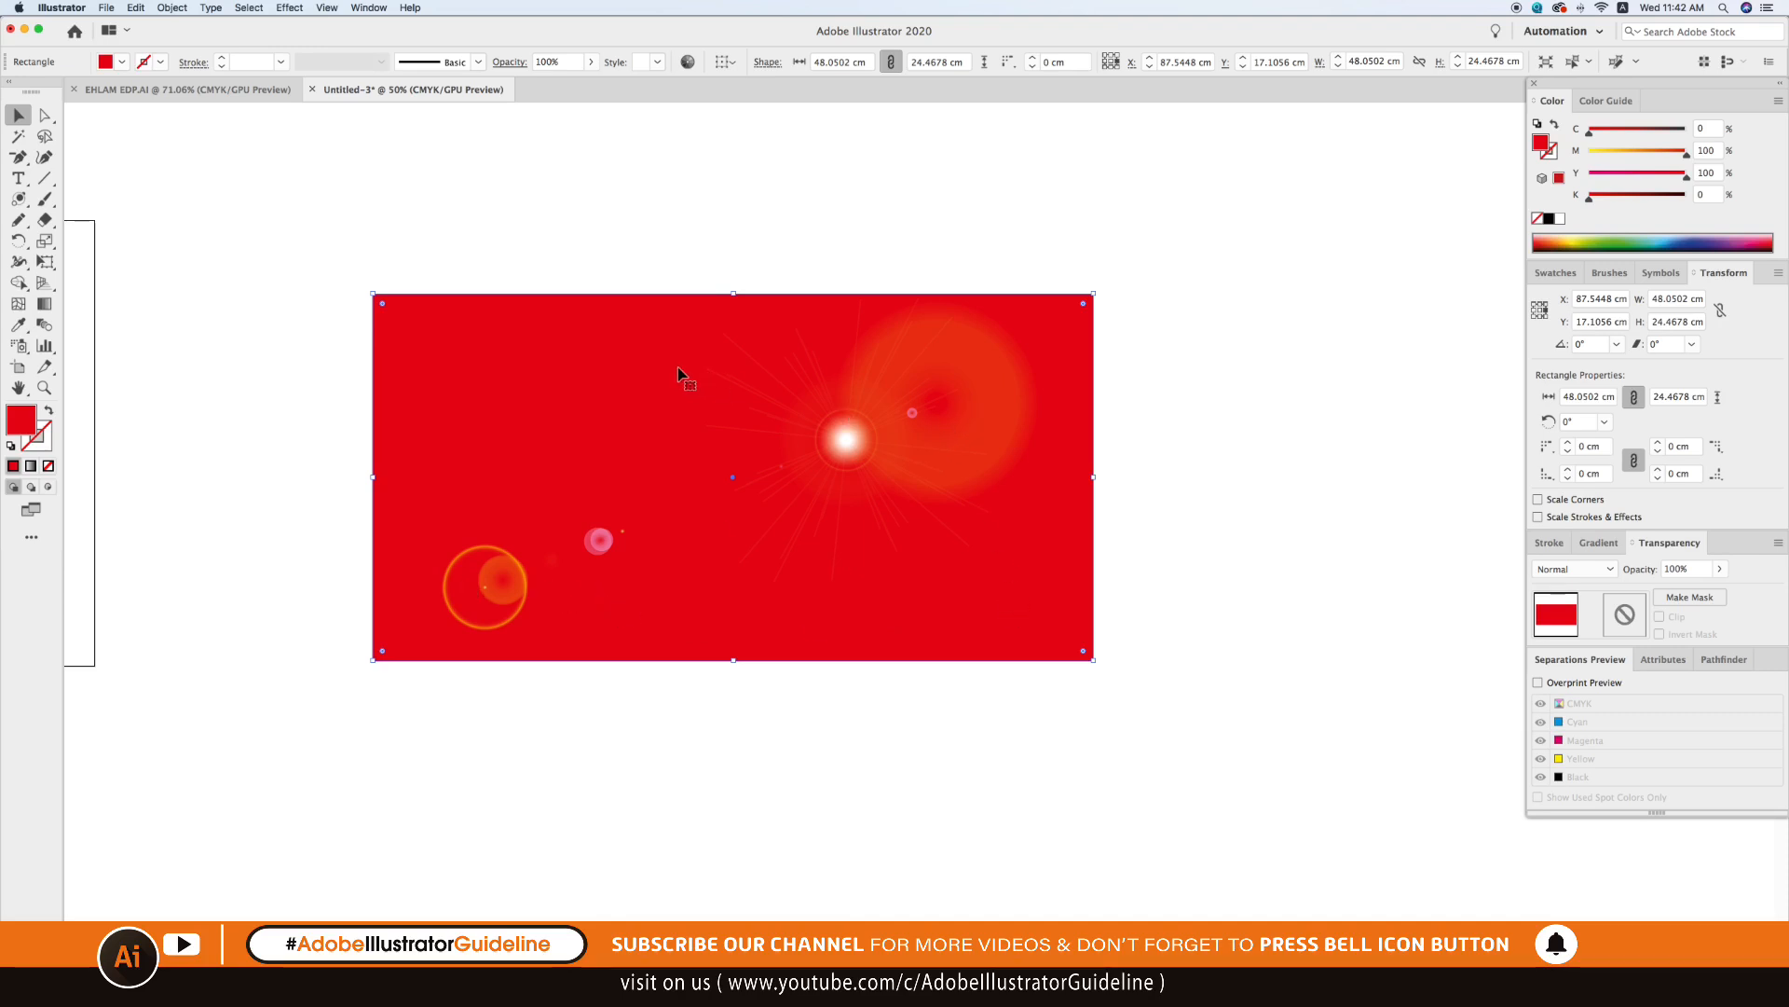
Try different cyan, magenta and yellow amounts in the rectangle's fill to compare the flare's blending, ending back on red.
{"action": "left_click_drag", "start_coordinate": [1590, 133], "coordinate": [1358, 180]}
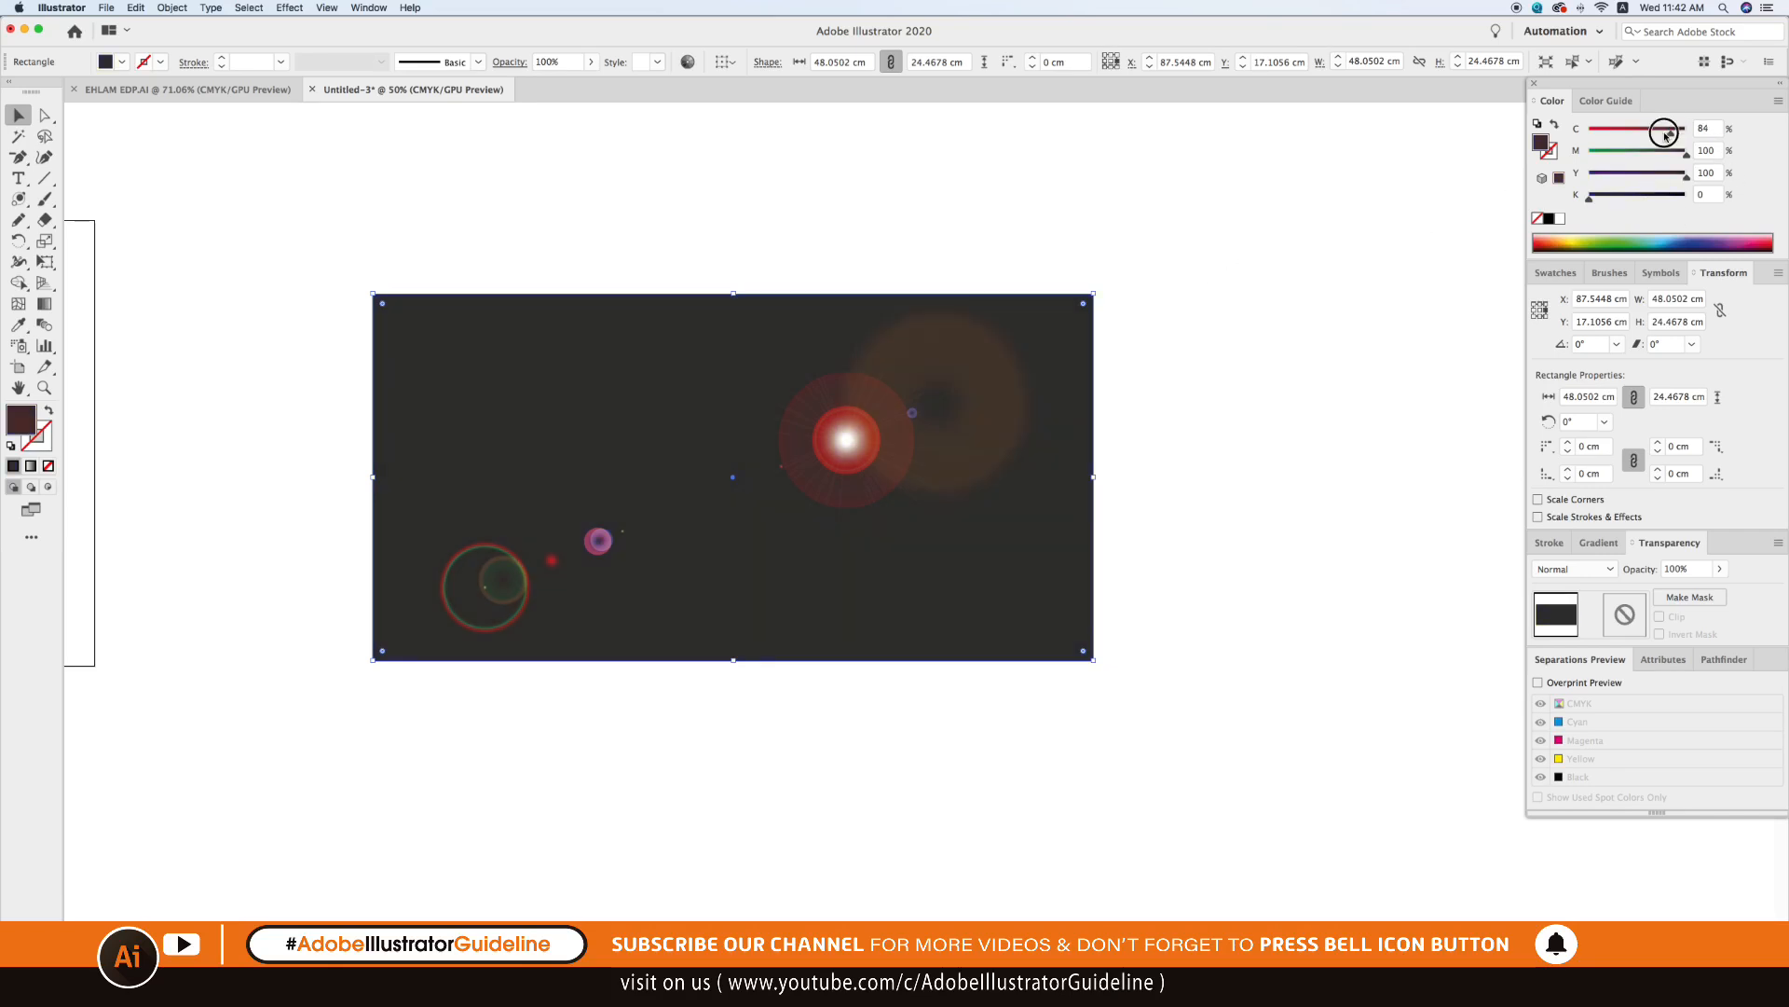
{"action": "left_click_drag", "start_coordinate": [1687, 132], "coordinate": [1590, 132]}
{"action": "left_click", "coordinate": [1324, 270]}
{"action": "left_click", "coordinate": [1683, 130]}
{"action": "left_click_drag", "start_coordinate": [1685, 177], "coordinate": [1536, 156]}
{"action": "left_click", "coordinate": [658, 355]}
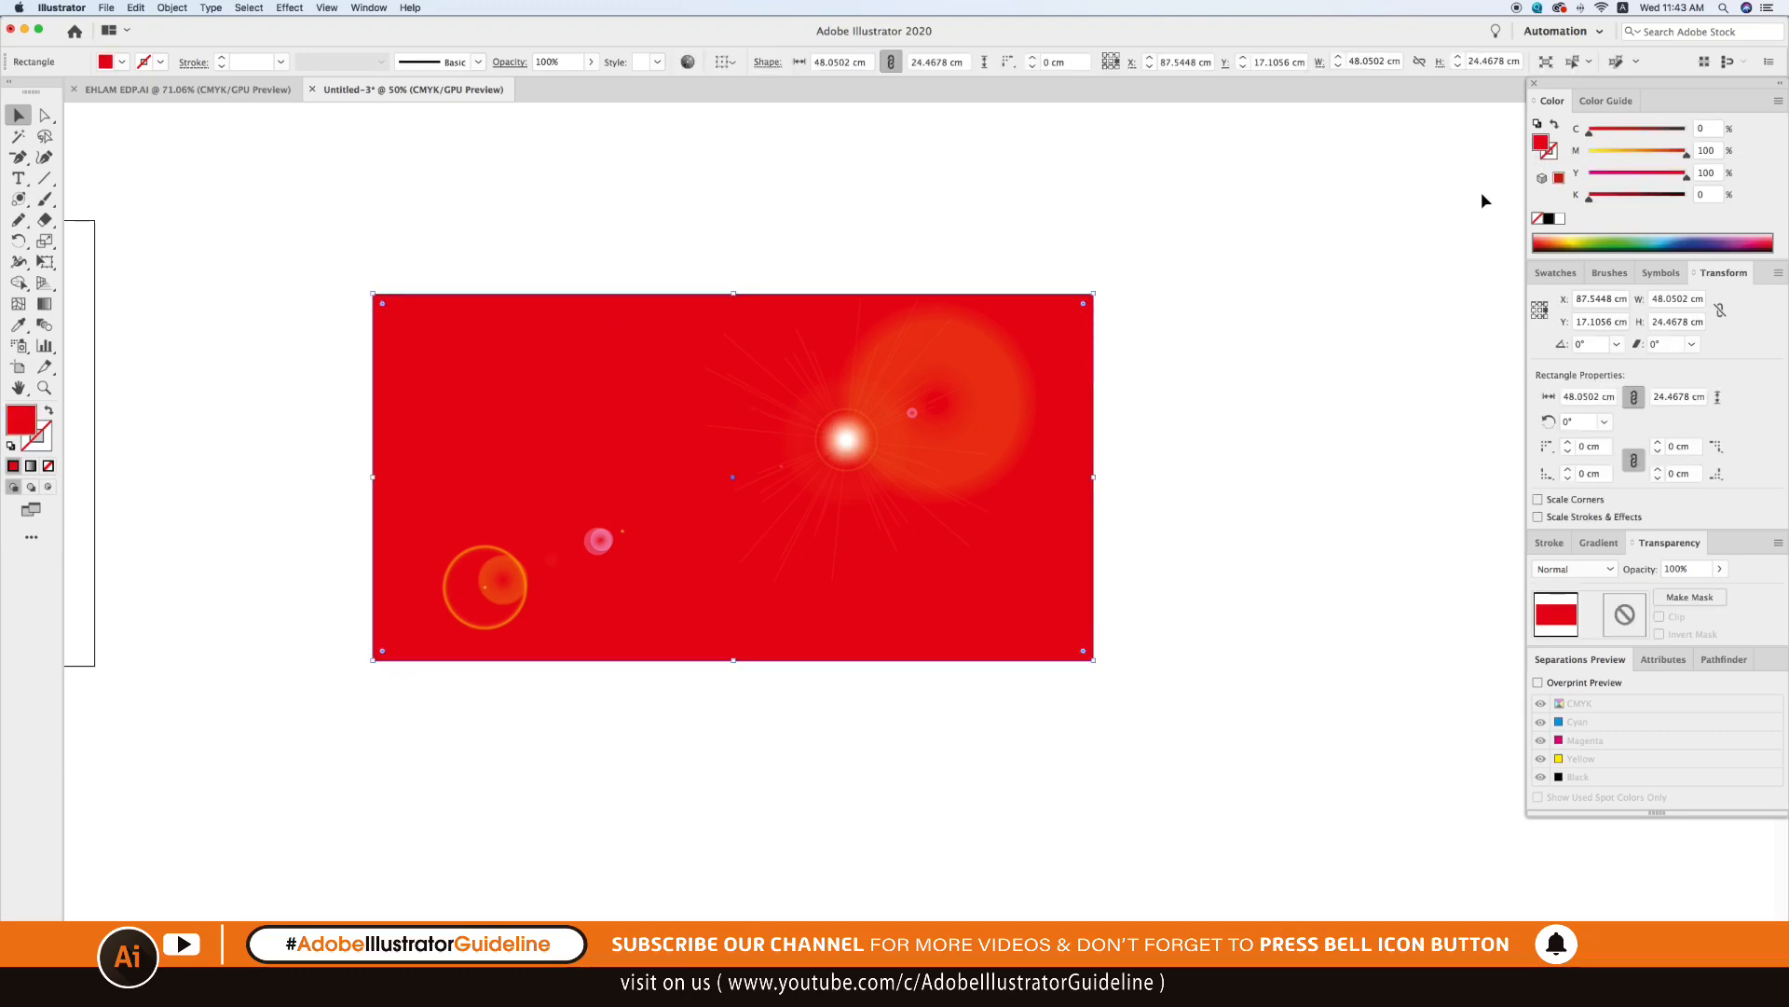
Set the rectangle's fill to green with C 100, M 0, Y 100, K 0, then delete the rectangle together with its flare.
{"action": "left_click_drag", "start_coordinate": [1644, 132], "coordinate": [1310, 311]}
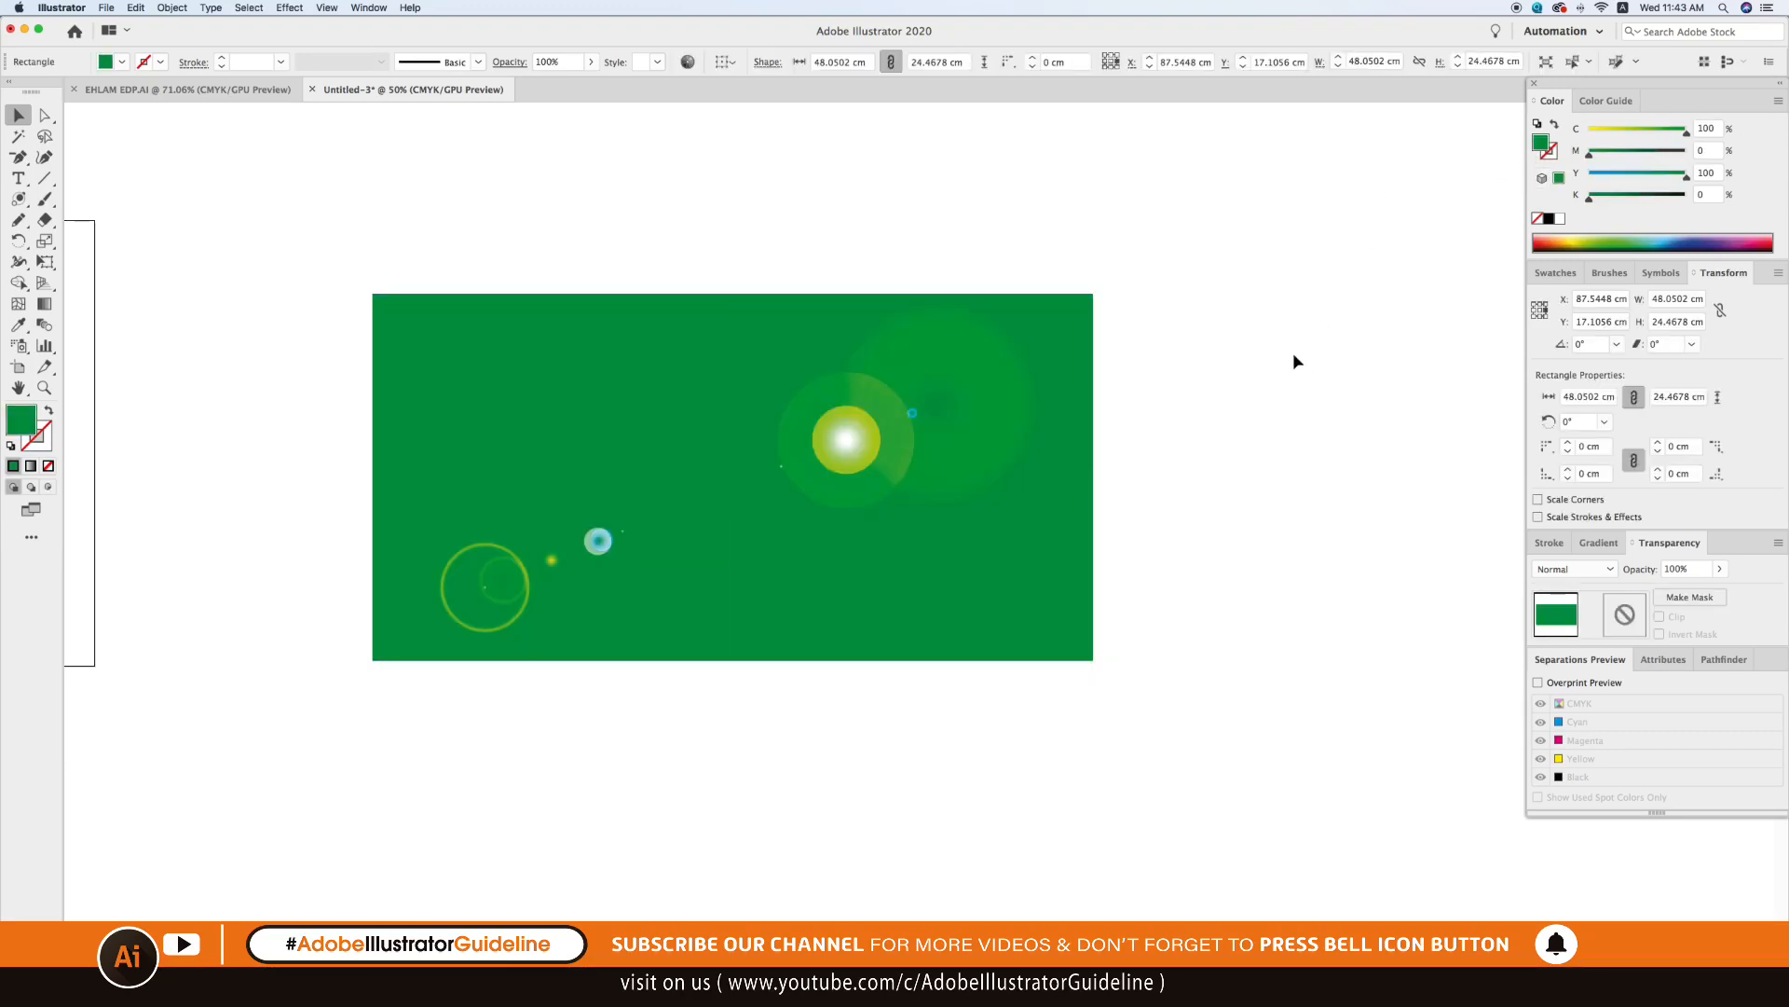
{"action": "left_click", "coordinate": [1256, 539]}
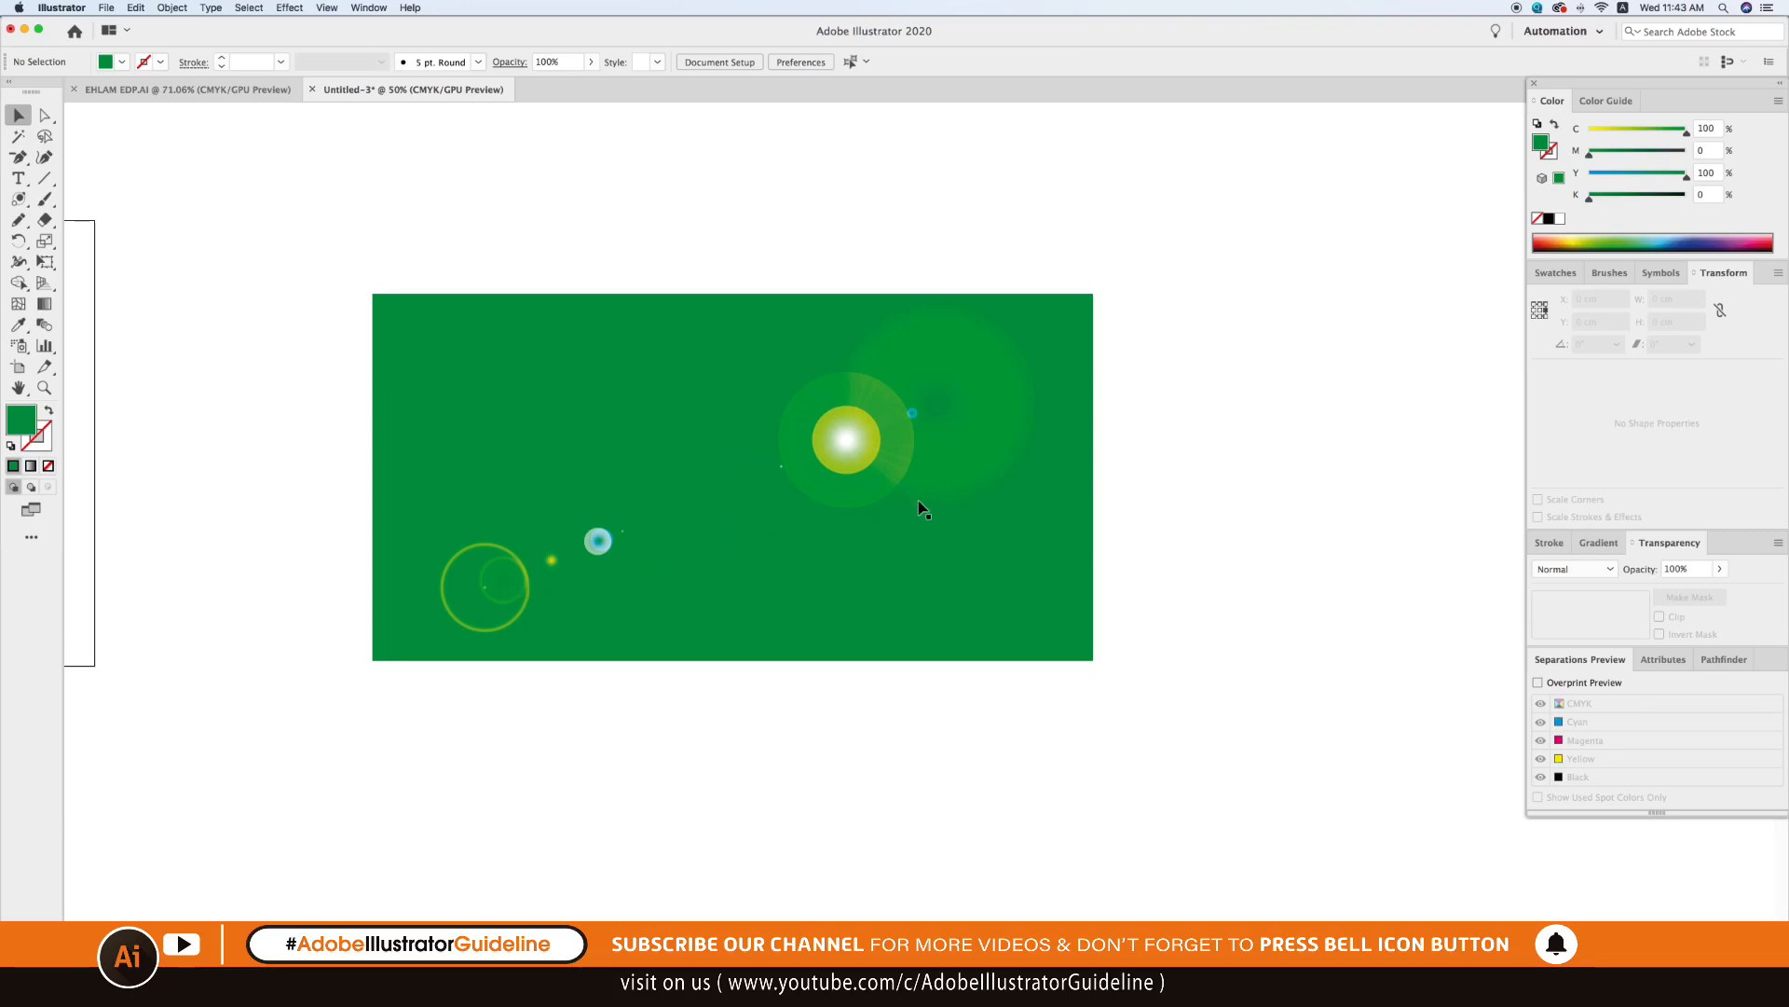
{"action": "scroll", "coordinate": [912, 499], "scroll_direction": "up", "scroll_amount": 2}
{"action": "left_click_drag", "start_coordinate": [436, 315], "coordinate": [1094, 678]}
{"action": "key", "text": "Delete"}
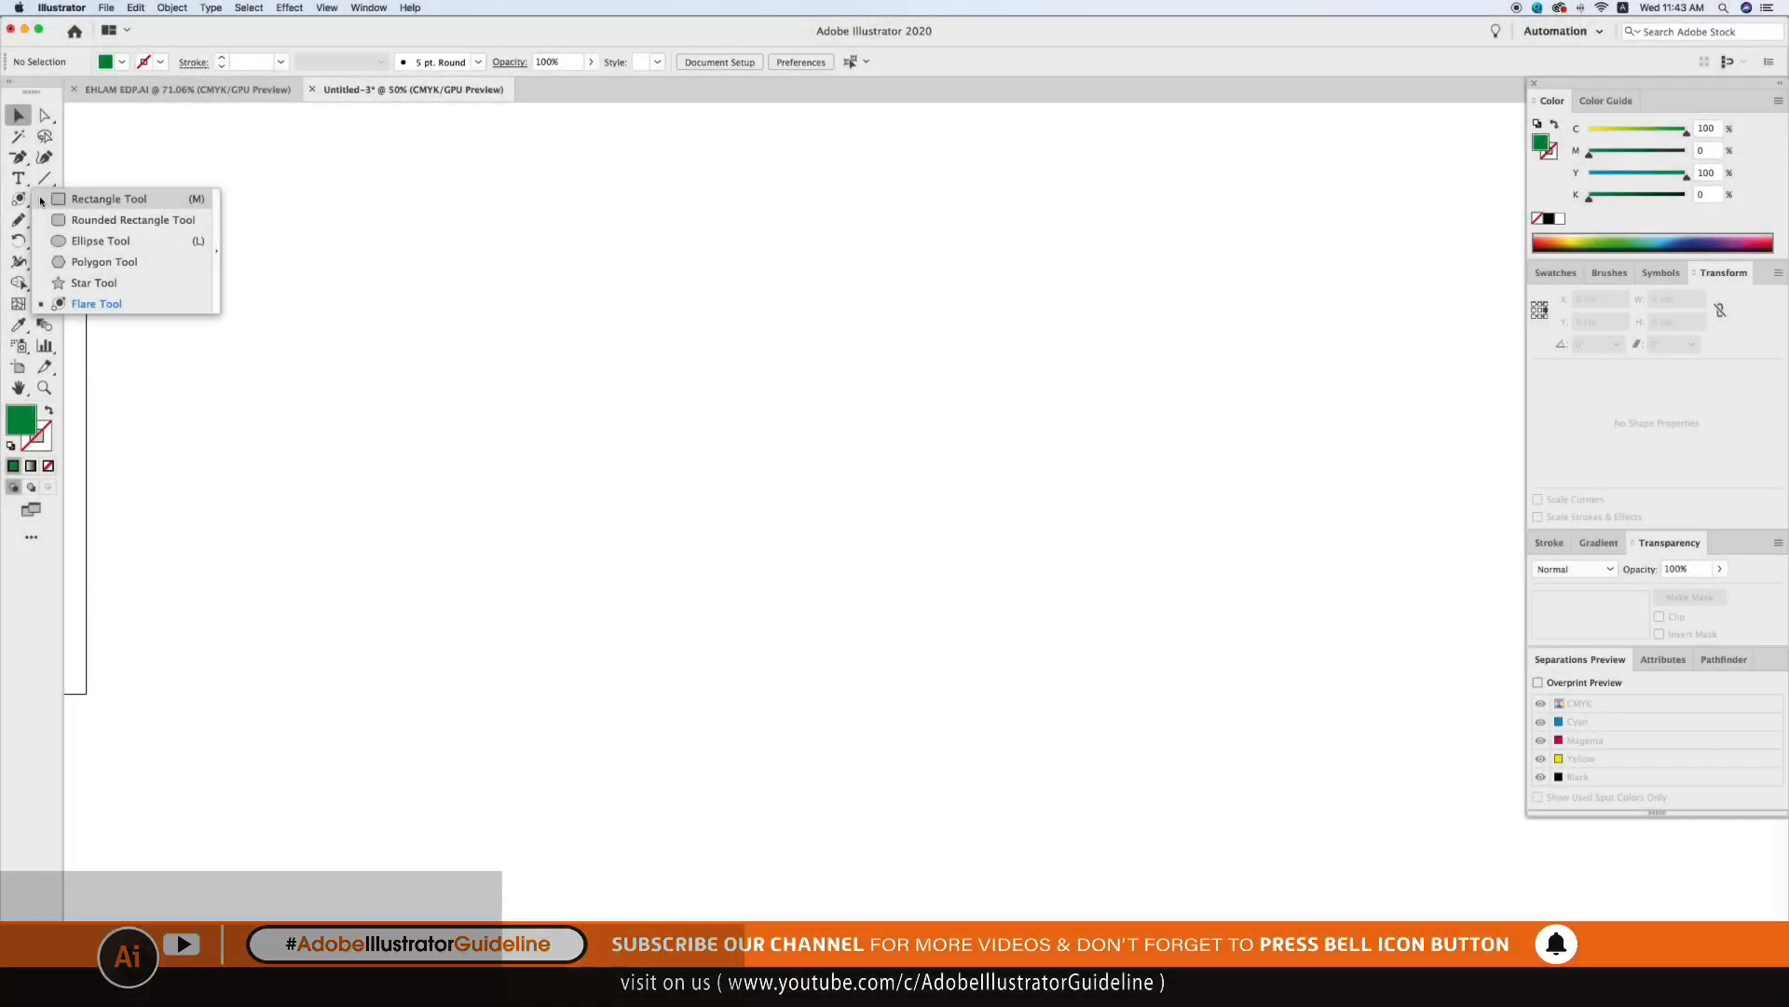
Draw a green rectangle about 42.4 cm wide and 23.4 cm high as the flag's base.
{"action": "left_click", "coordinate": [109, 198]}
{"action": "left_click_drag", "start_coordinate": [478, 363], "coordinate": [1114, 714]}
{"action": "key", "text": "v"}
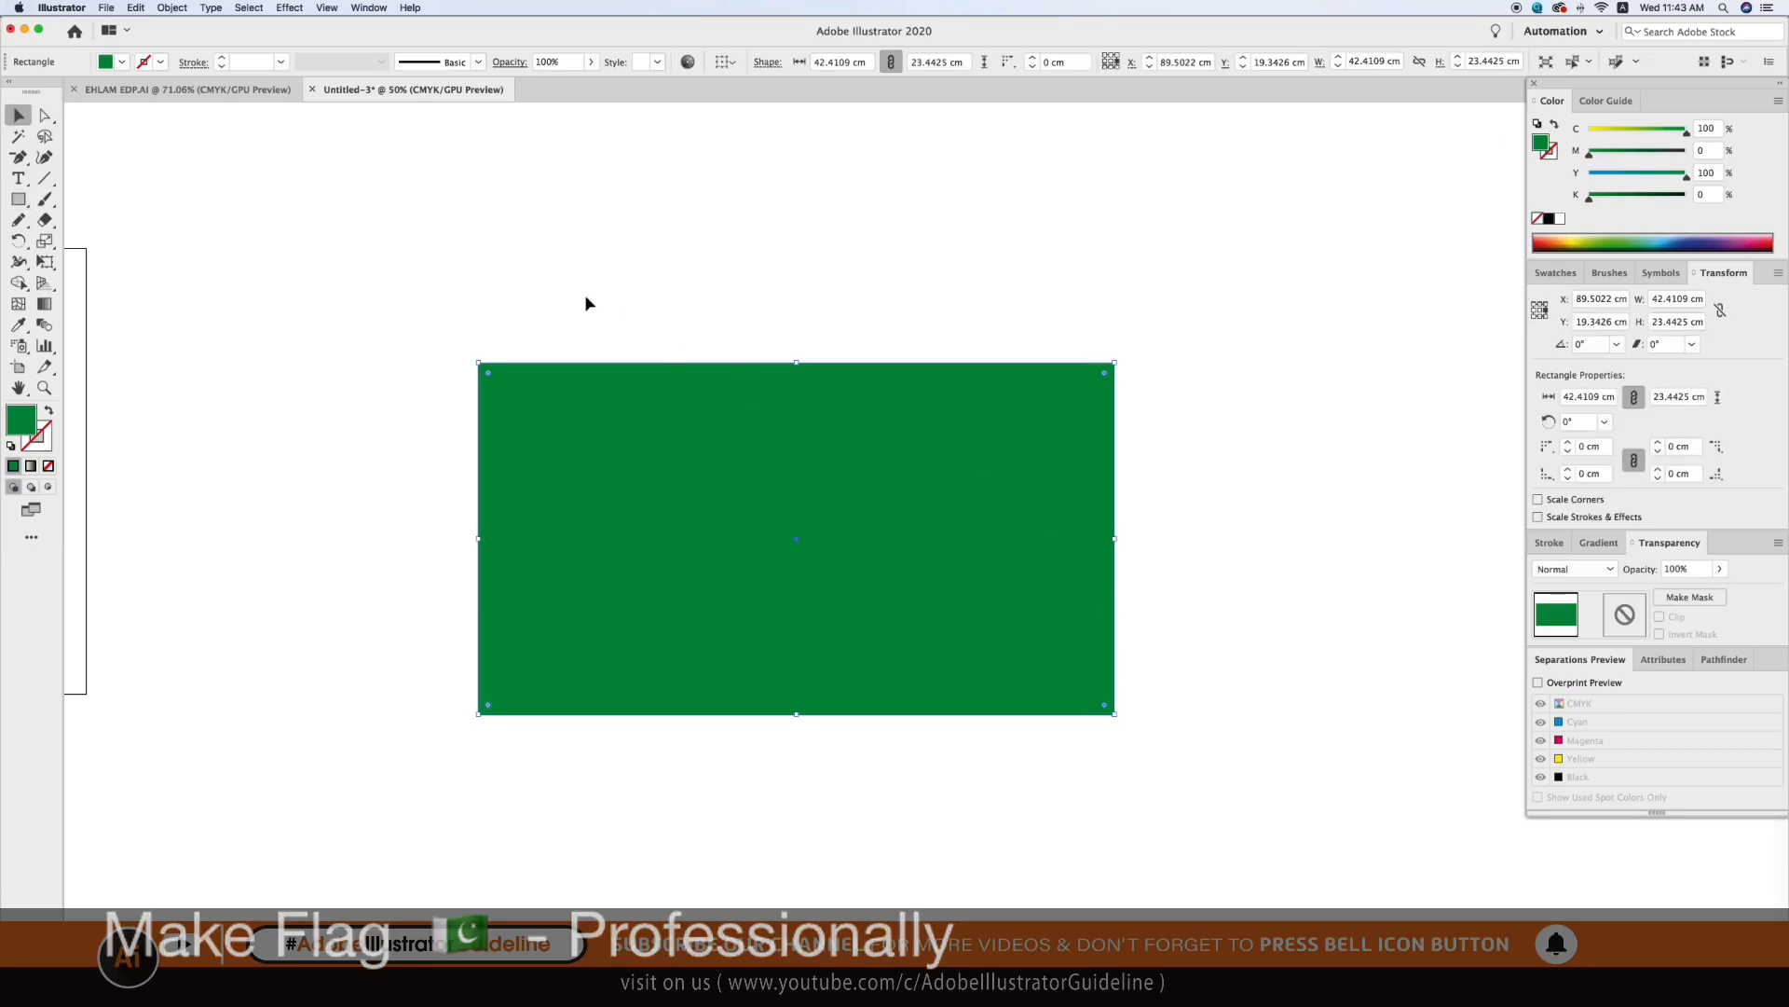
Draw a strip about 9.5 cm wide over the green rectangle's left end and fill it light grey with K 7.
{"action": "left_click", "coordinate": [115, 253]}
{"action": "key", "text": "m"}
{"action": "left_click_drag", "start_coordinate": [477, 362], "coordinate": [621, 714]}
{"action": "key", "text": "v"}
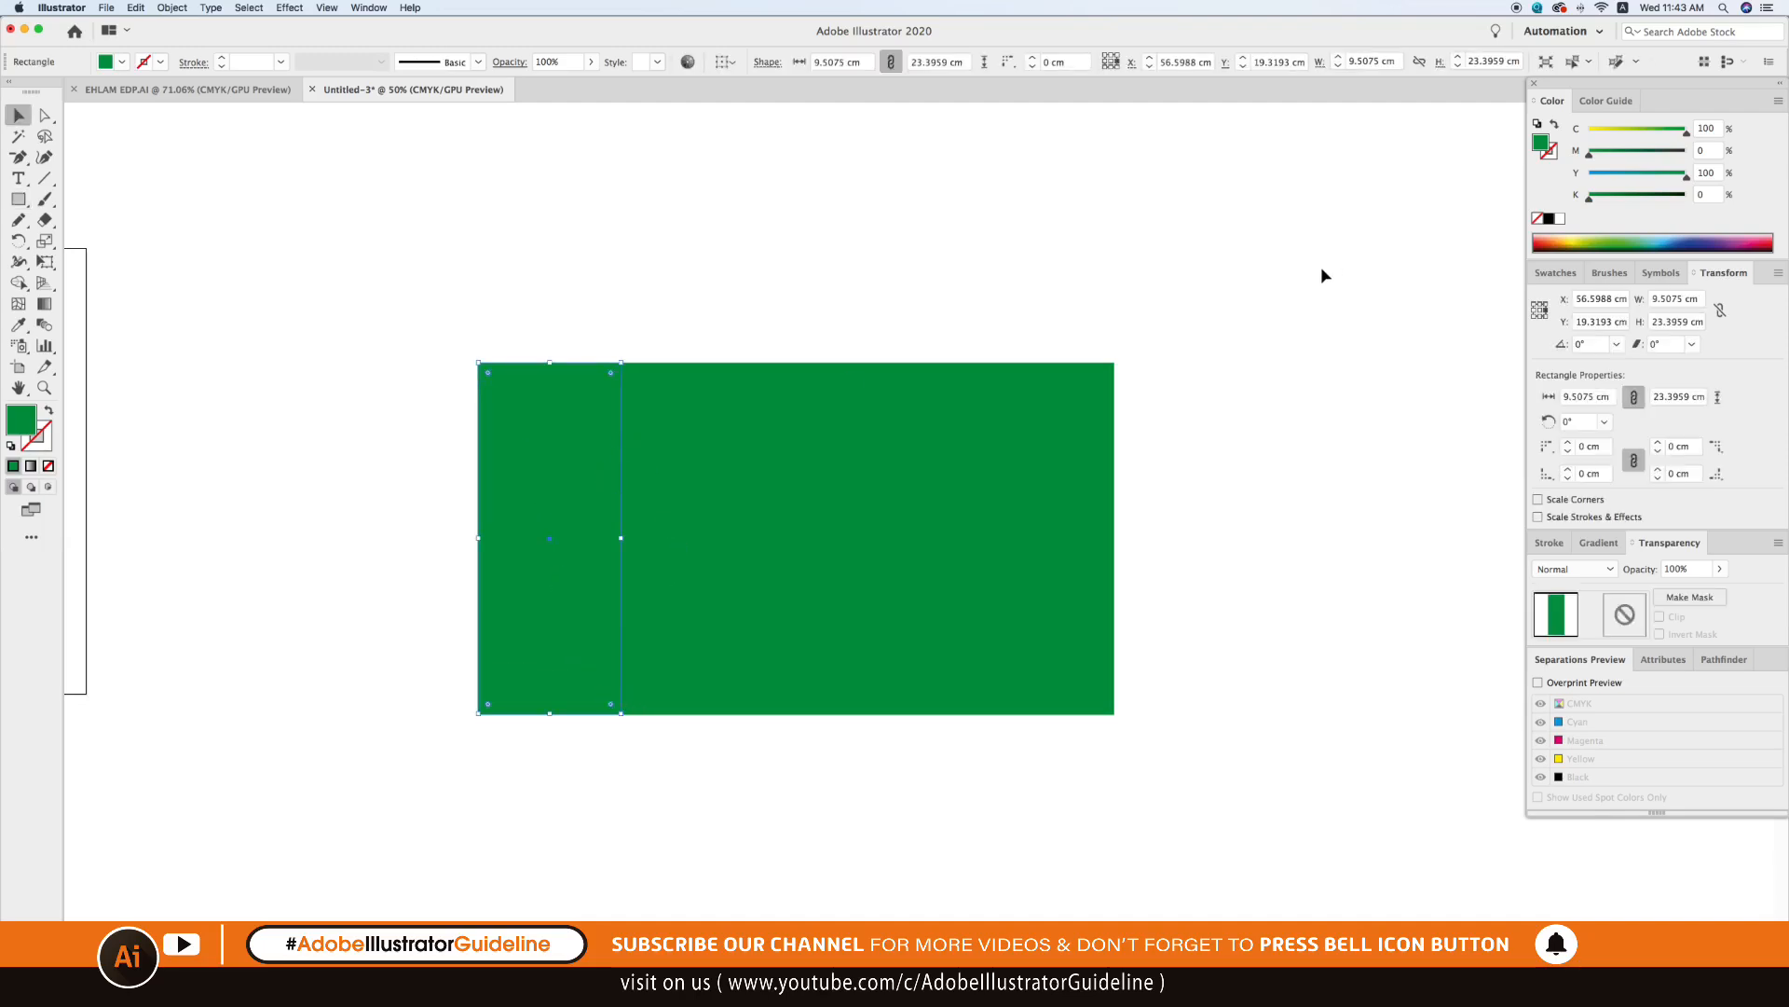
{"action": "left_click", "coordinate": [1562, 219]}
{"action": "left_click_drag", "start_coordinate": [1589, 197], "coordinate": [1596, 198]}
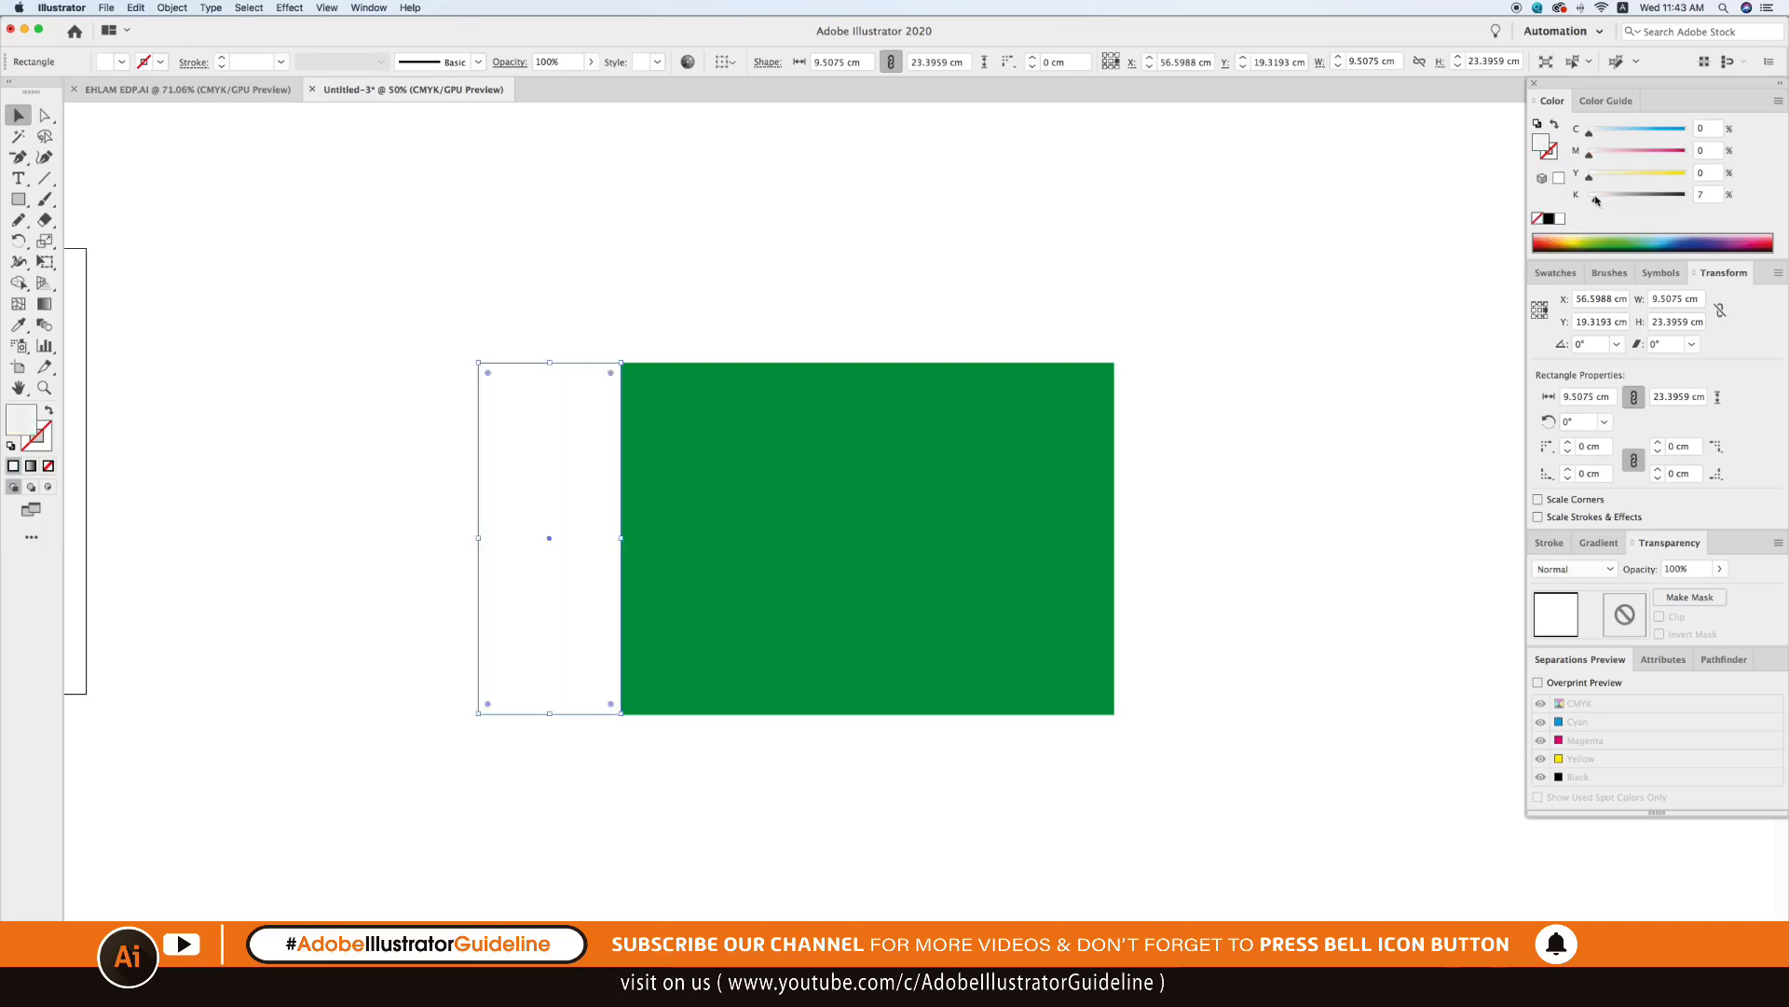
Align the light grey strip with the green rectangle's left edge and extend its bottom edge to match the rectangle.
{"action": "left_click", "coordinate": [1046, 285]}
{"action": "left_click_drag", "start_coordinate": [591, 491], "coordinate": [753, 487]}
{"action": "left_click", "coordinate": [547, 472], "text": "shift"}
{"action": "left_click", "coordinate": [759, 62]}
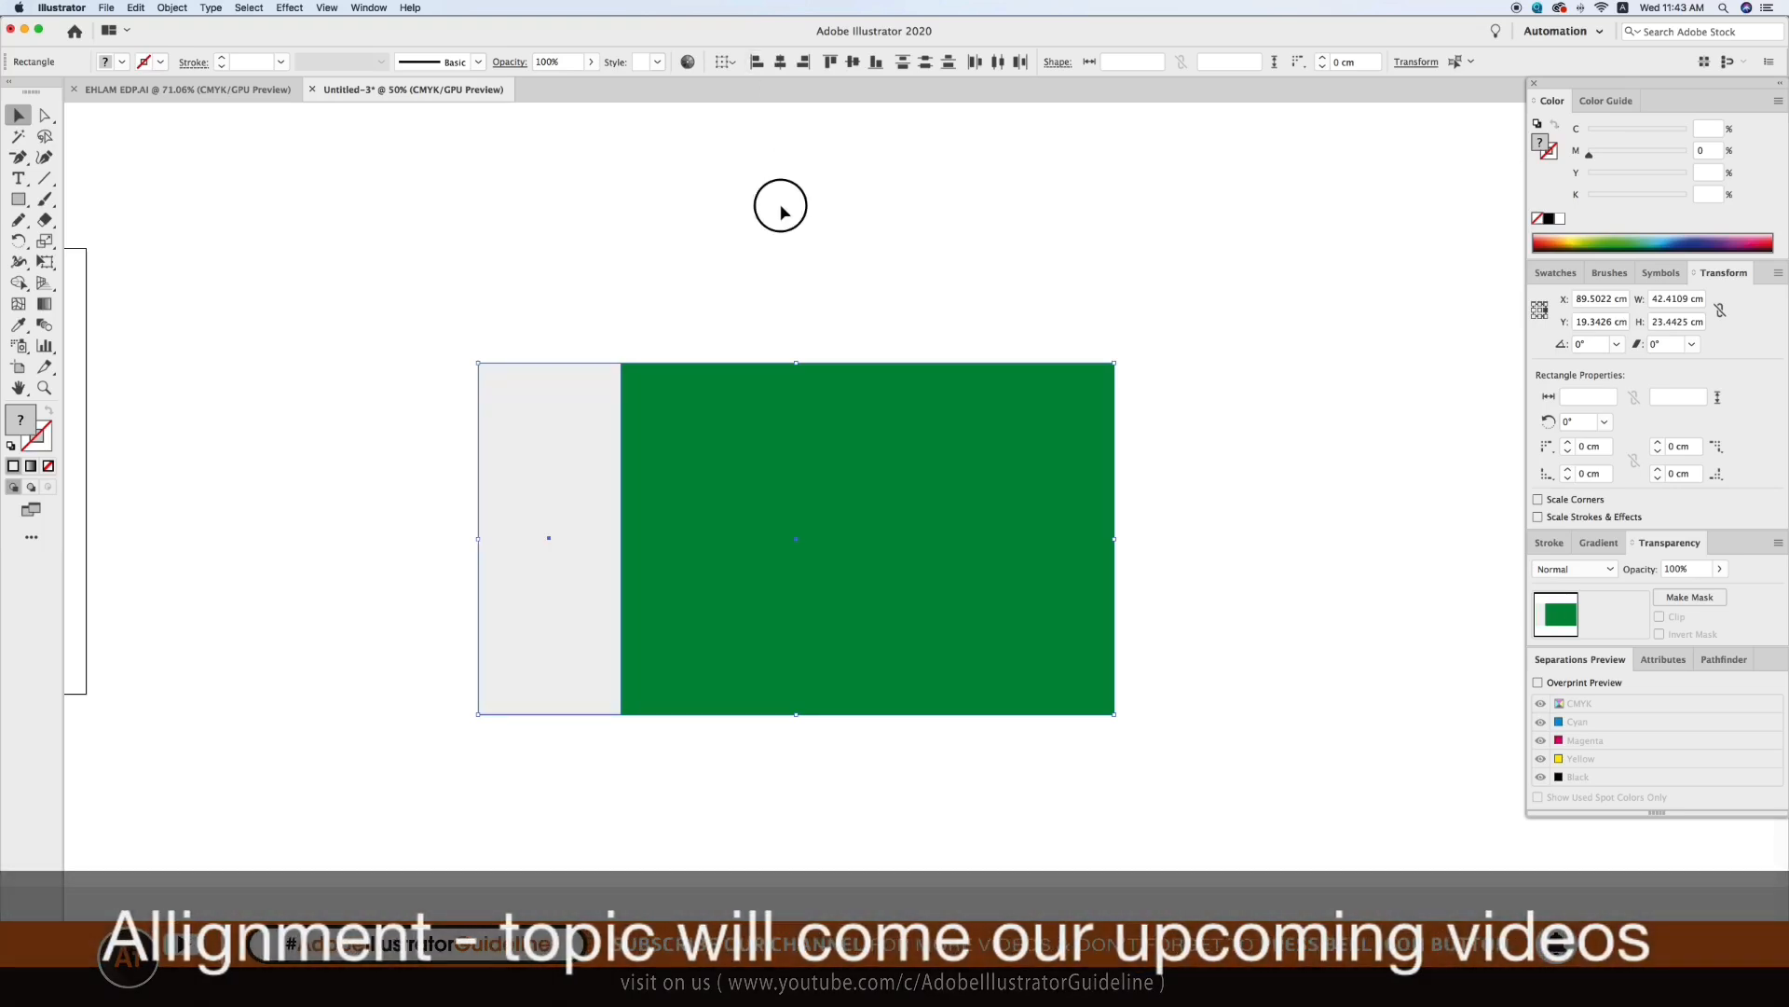
{"action": "left_click", "coordinate": [779, 208]}
{"action": "left_click", "coordinate": [604, 552]}
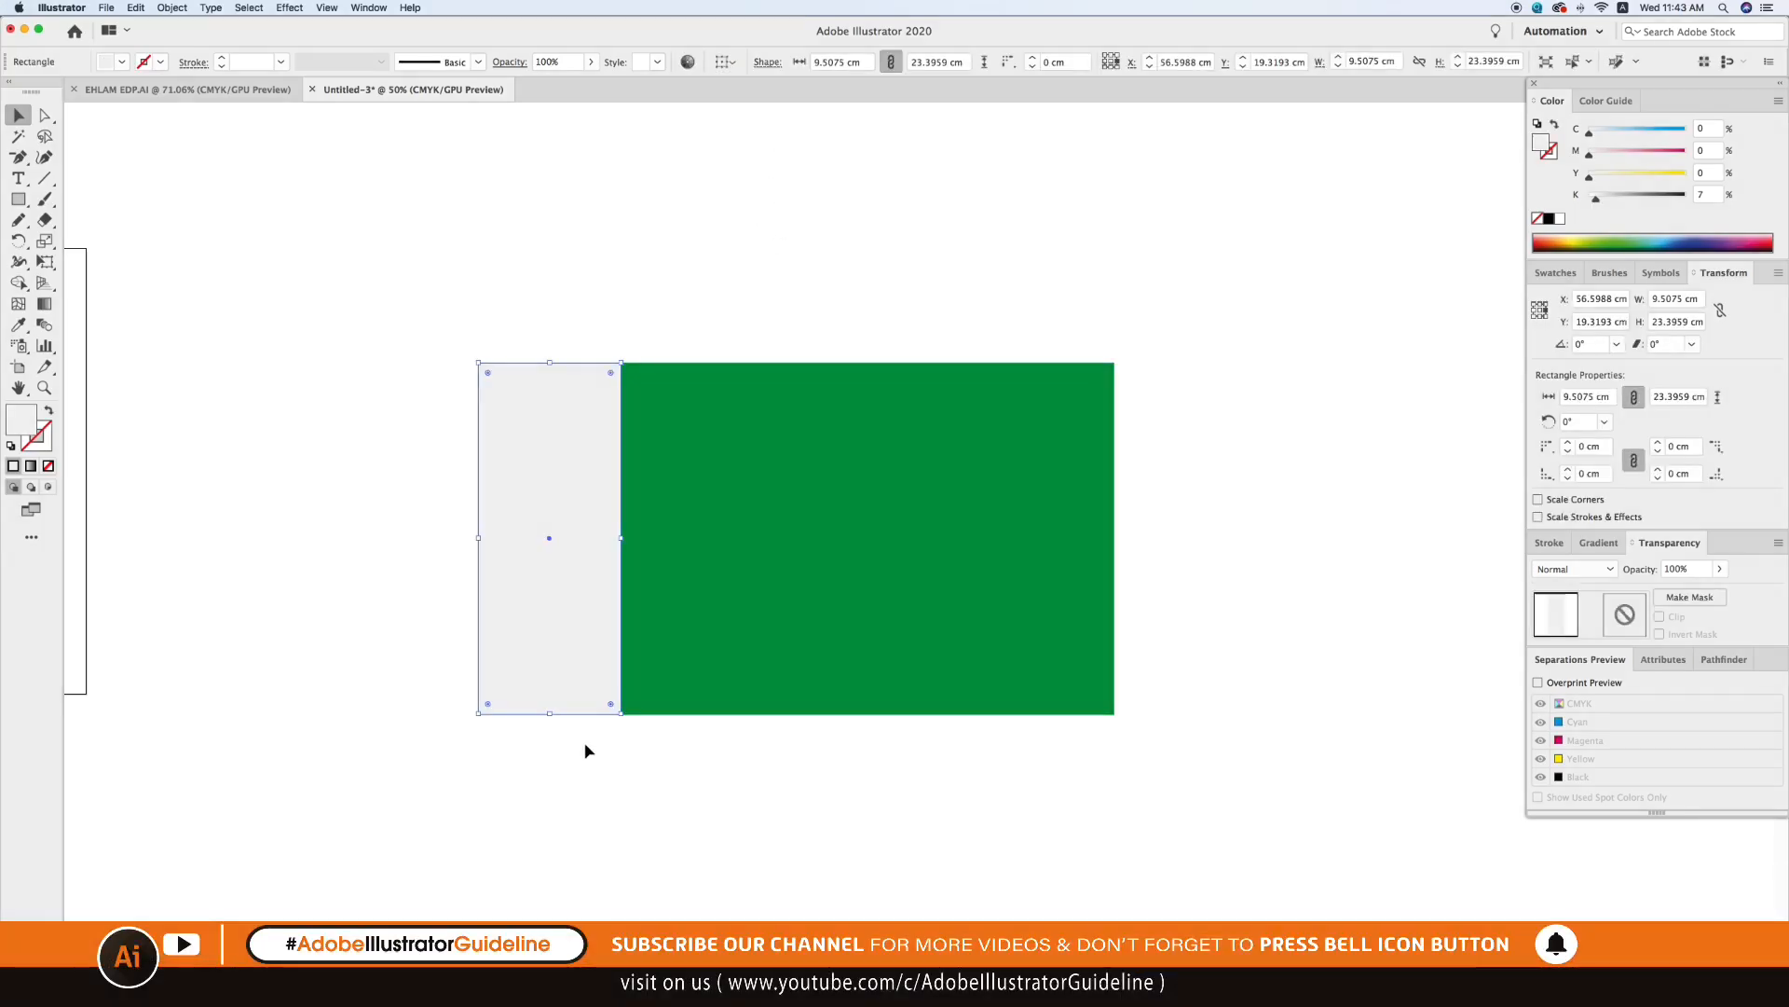
{"action": "left_click_drag", "start_coordinate": [531, 739], "coordinate": [742, 751]}
{"action": "left_click_drag", "start_coordinate": [637, 597], "coordinate": [640, 600]}
{"action": "left_click", "coordinate": [846, 719]}
Draw a light grey circle about 15.8 cm in diameter and place it in the middle of the green field.
{"action": "key", "text": "ctrl+minus"}
{"action": "key", "text": "ctrl+minus"}
{"action": "key", "text": "ctrl+minus"}
{"action": "key", "text": "ctrl+minus"}
{"action": "key", "text": "ctrl+minus"}
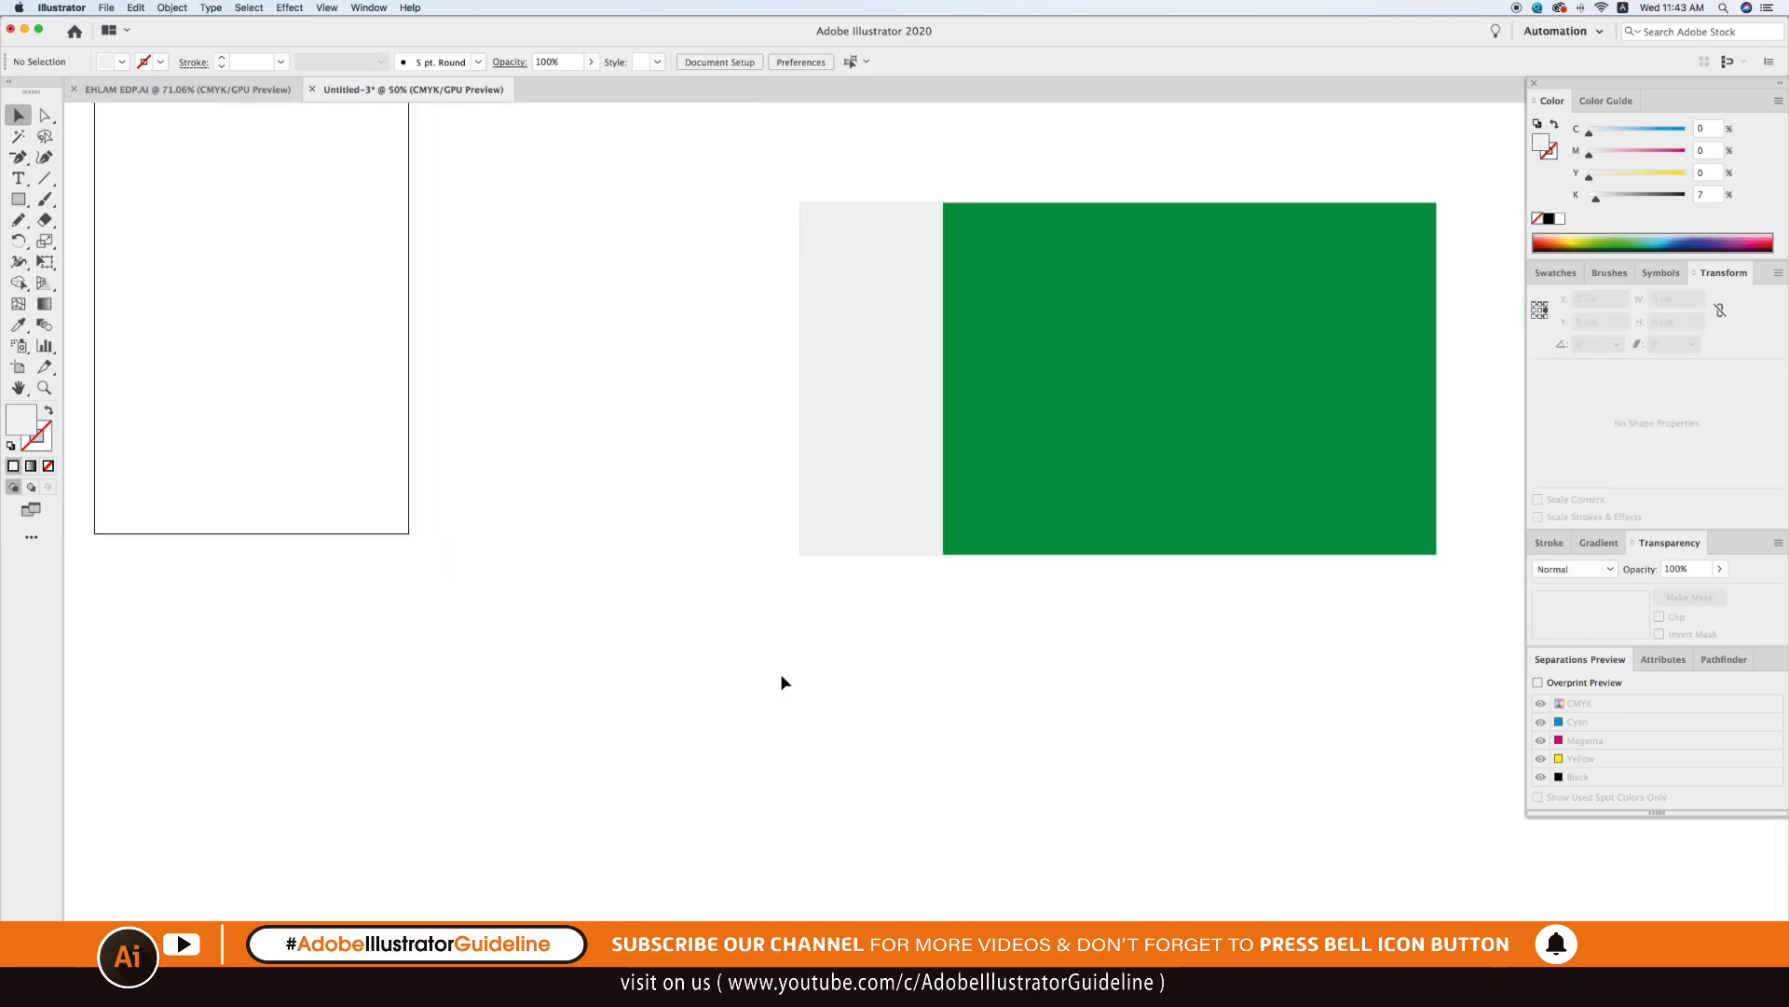
{"action": "left_click_drag", "start_coordinate": [818, 474], "coordinate": [462, 542]}
{"action": "left_click_drag", "start_coordinate": [676, 518], "coordinate": [651, 619]}
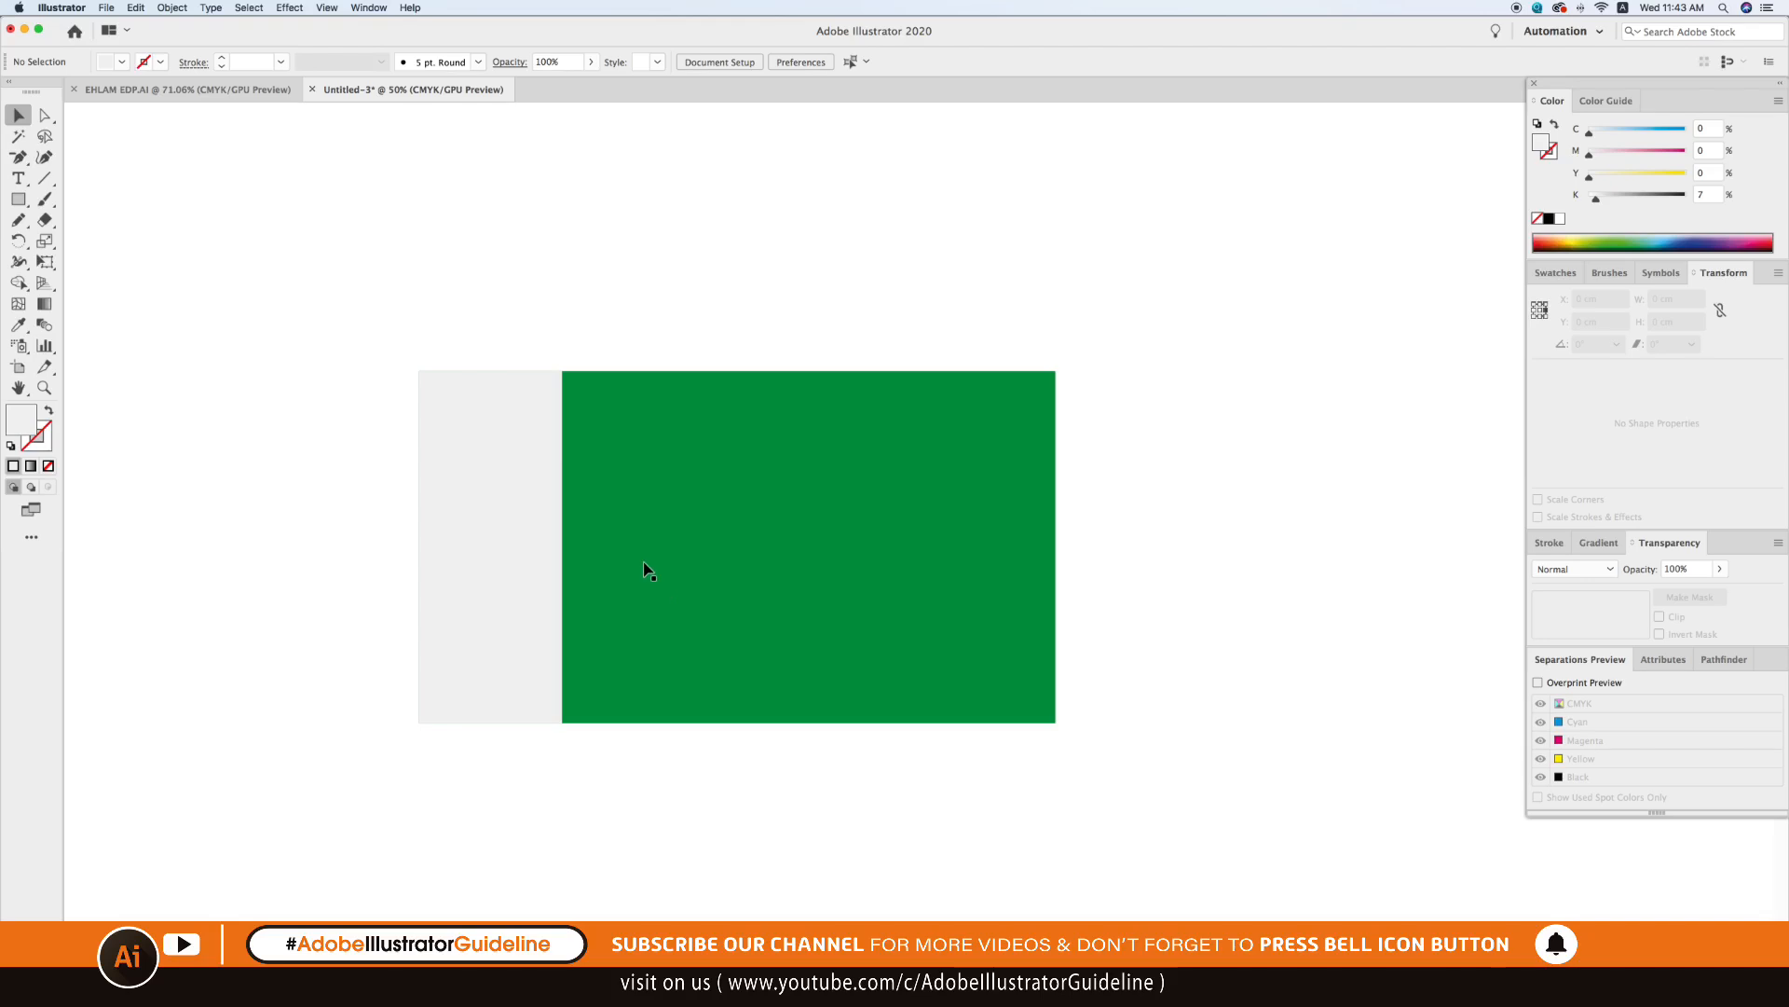
{"action": "left_click", "coordinate": [17, 198]}
{"action": "left_click", "coordinate": [108, 242]}
{"action": "left_click_drag", "start_coordinate": [708, 444], "coordinate": [940, 675]}
{"action": "key", "text": "v"}
{"action": "left_click_drag", "start_coordinate": [869, 569], "coordinate": [836, 554]}
{"action": "left_click_drag", "start_coordinate": [908, 428], "coordinate": [914, 423]}
{"action": "left_click_drag", "start_coordinate": [855, 504], "coordinate": [856, 528]}
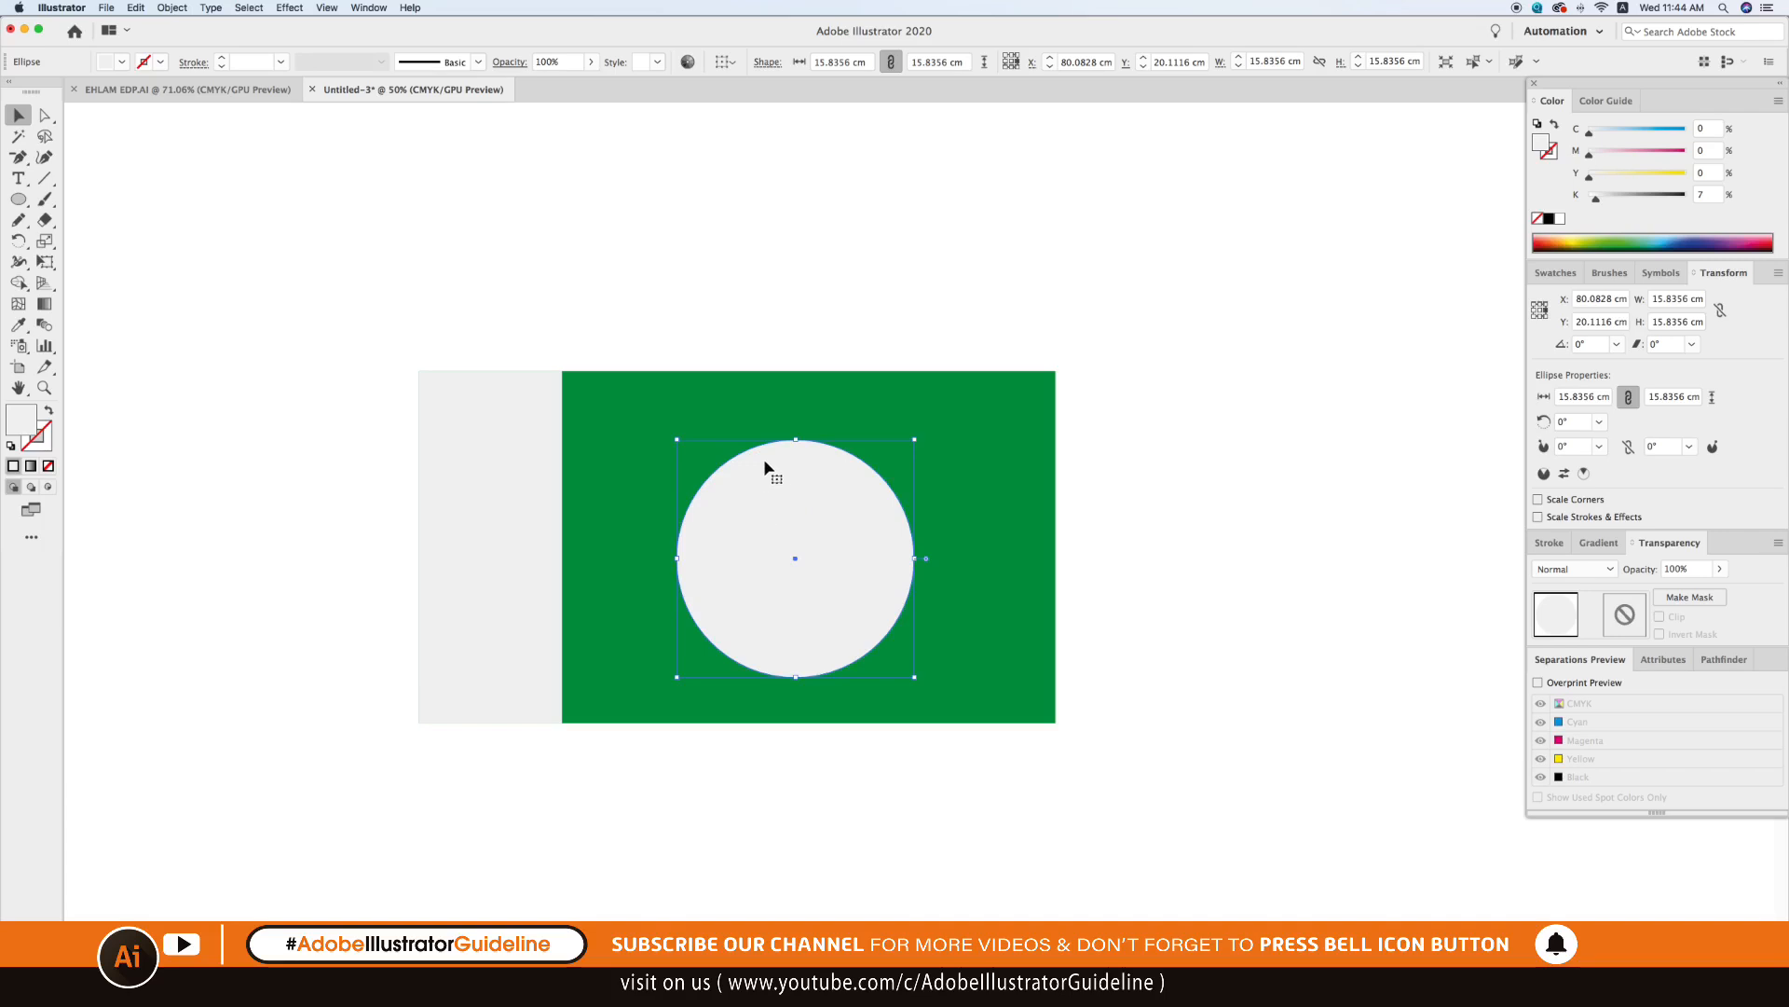
Duplicate the circle slightly toward the upper right and switch the document to Outline view.
{"action": "left_click_drag", "start_coordinate": [767, 592], "coordinate": [787, 576]}
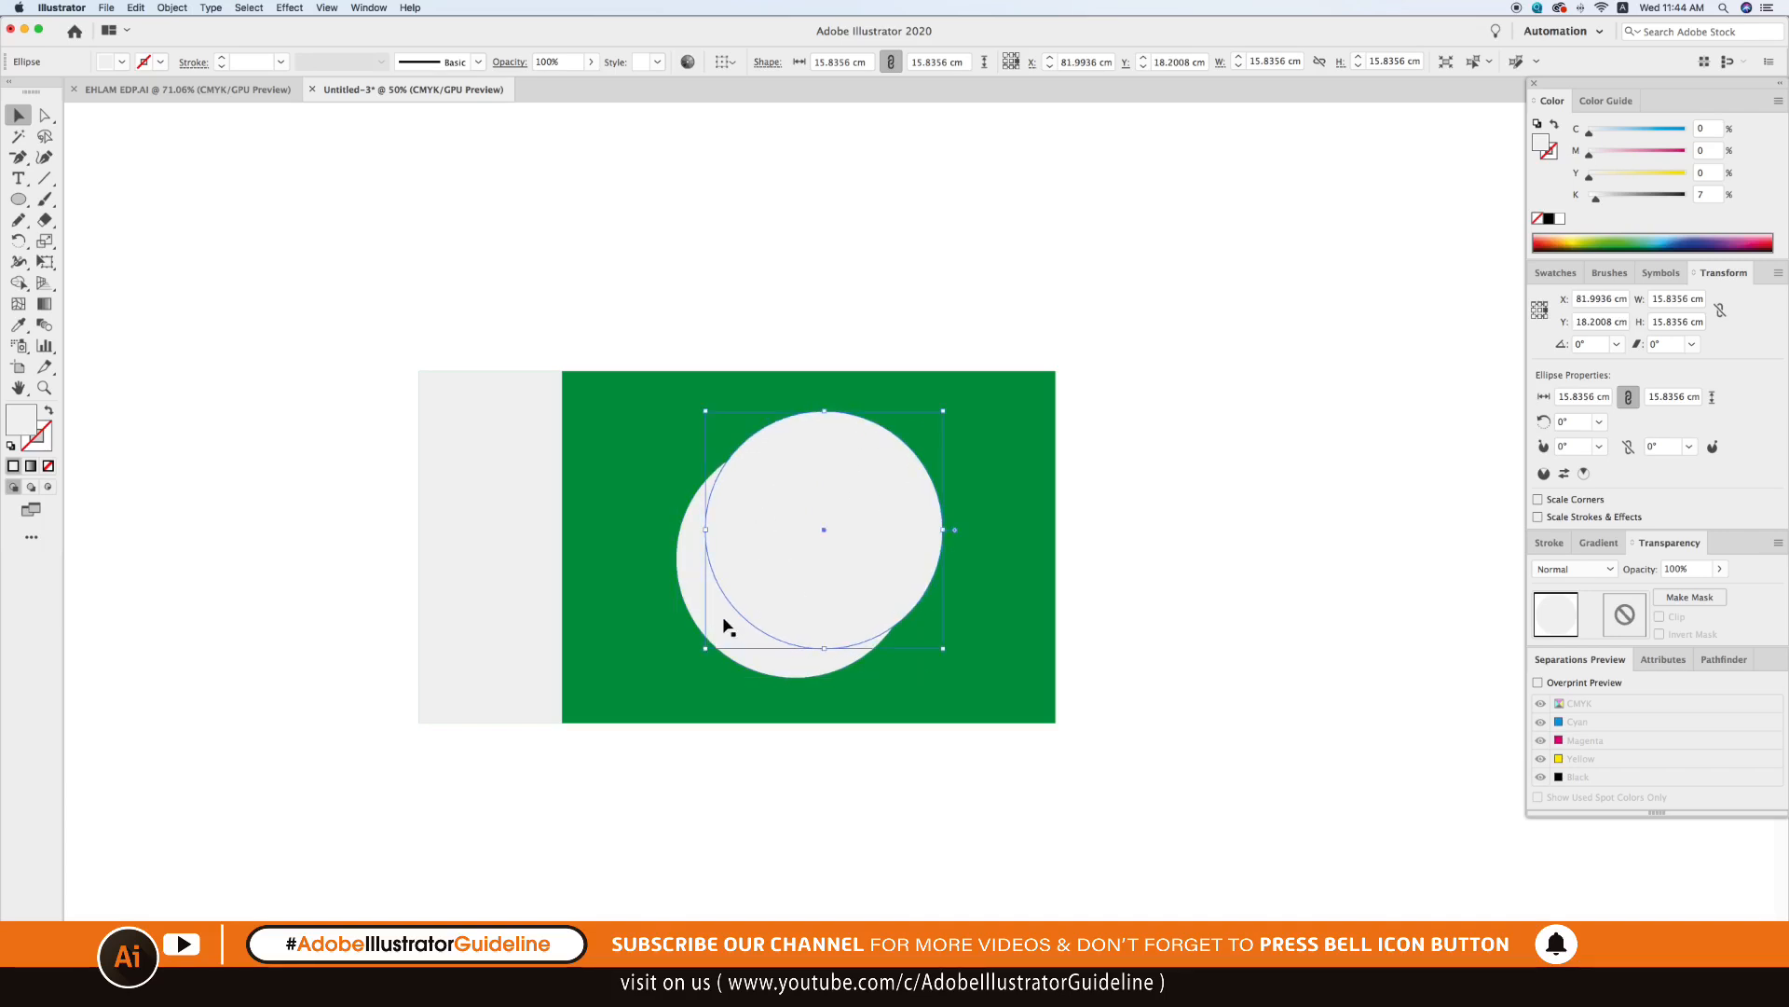
{"action": "key", "text": "super+y"}
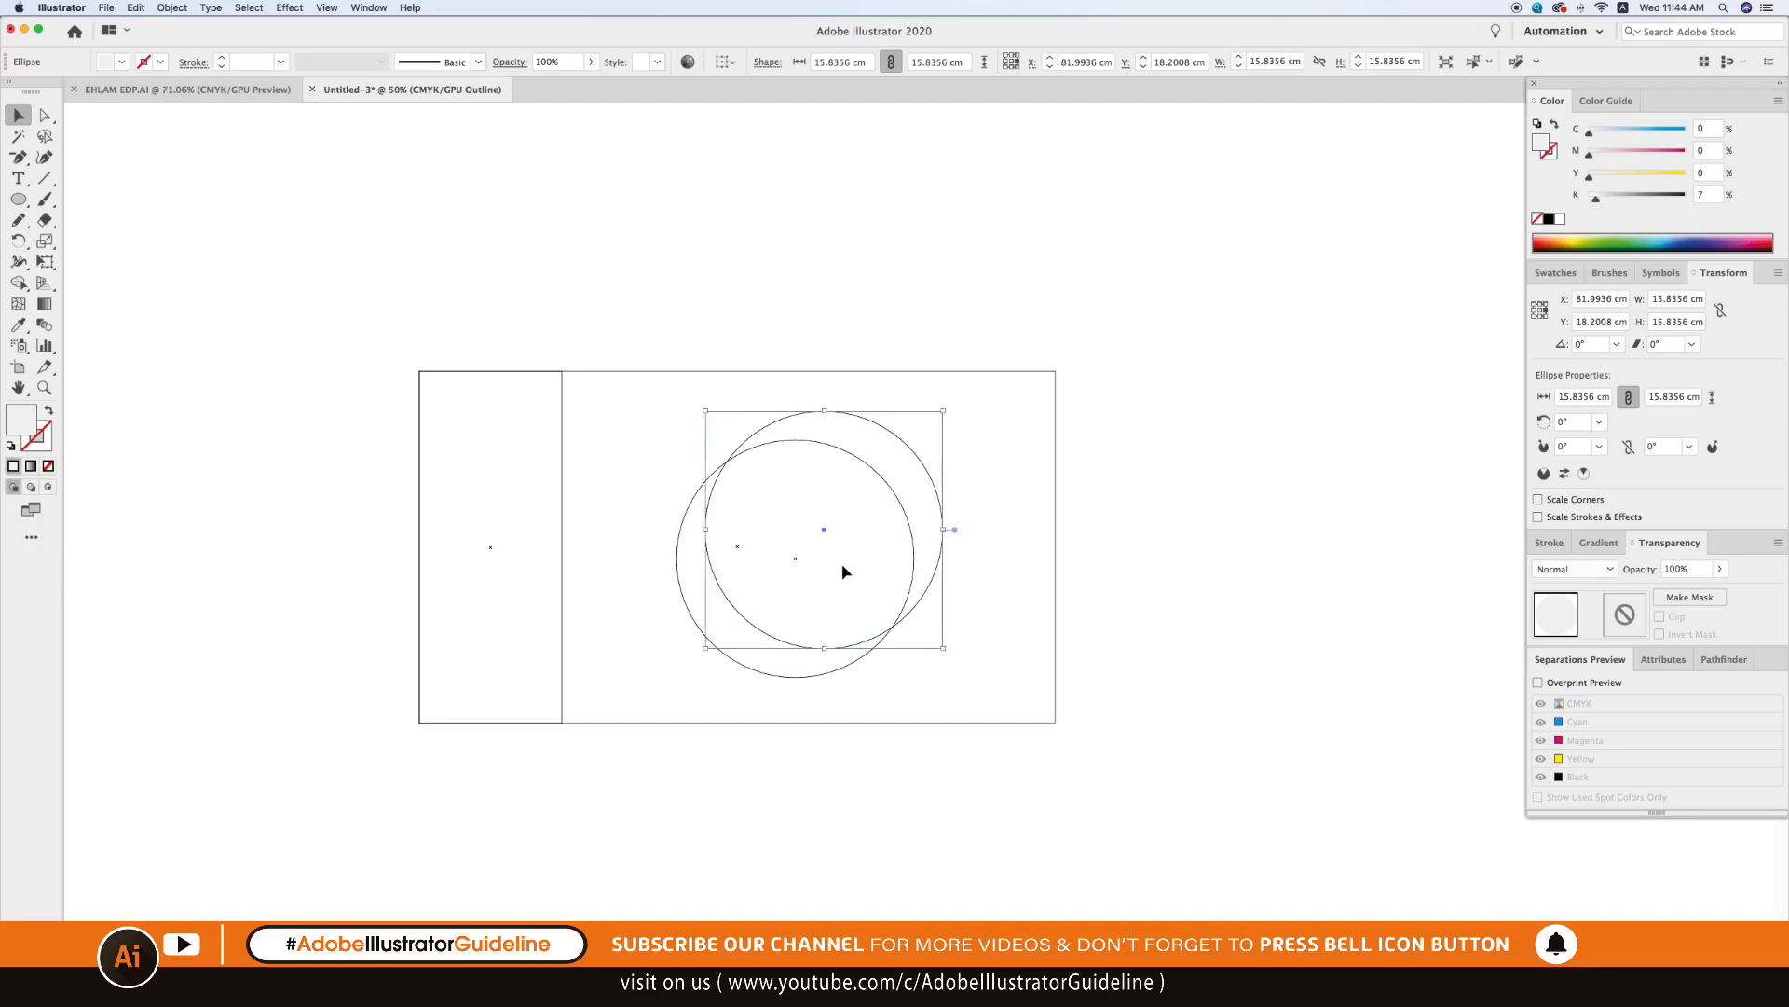
{"action": "left_click", "coordinate": [761, 433]}
{"action": "left_click", "coordinate": [767, 428]}
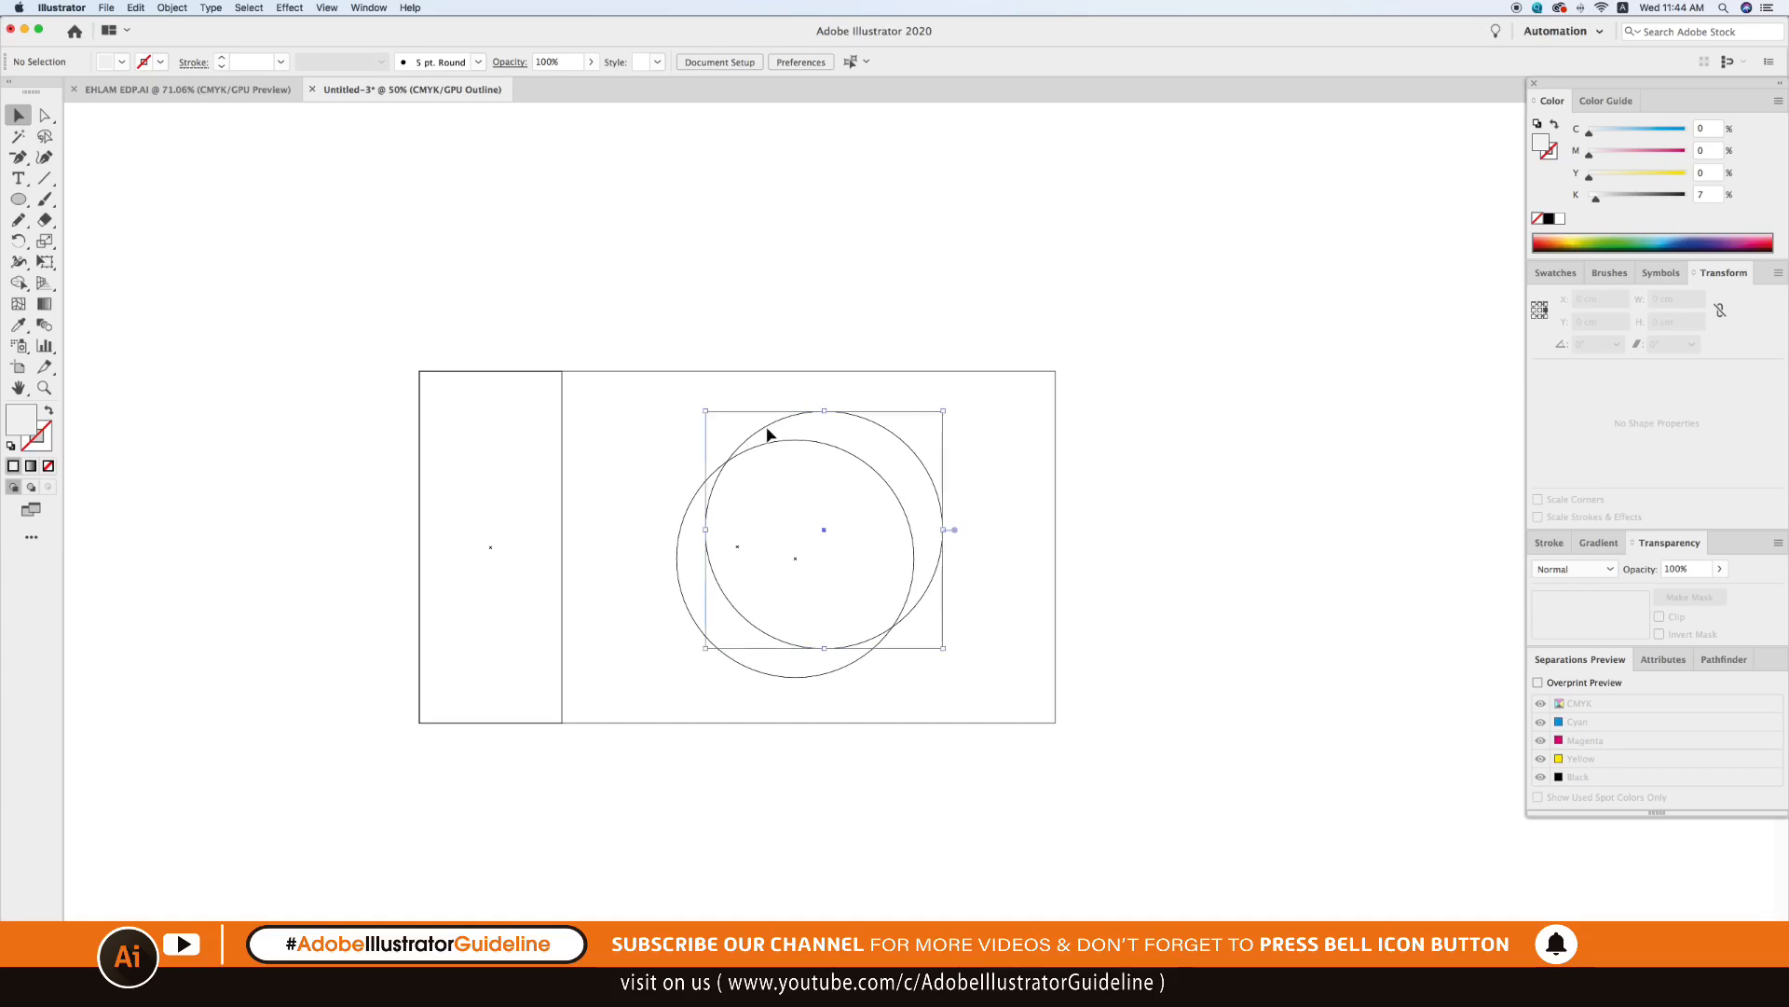
Select both overlapping circles and subtract the front one from the back one with Minus Front to form a crescent.
{"action": "right_click", "coordinate": [691, 527]}
{"action": "mouse_move", "coordinate": [767, 759]}
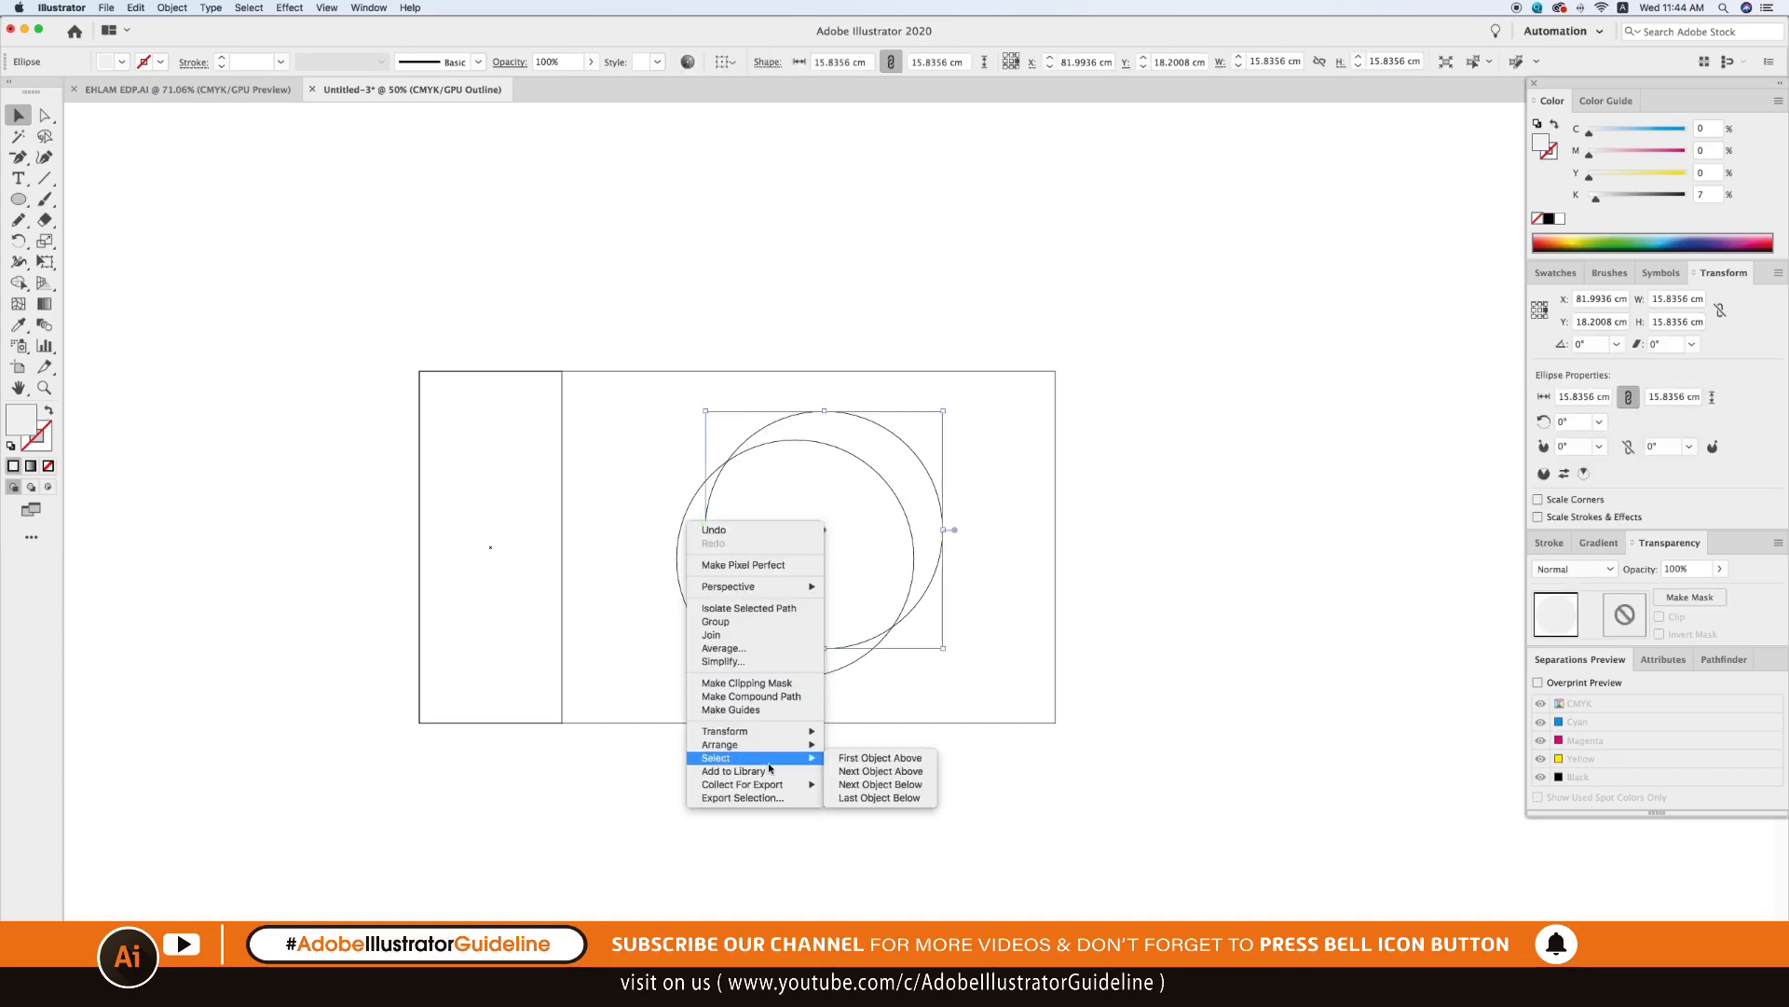
{"action": "left_click", "coordinate": [867, 758]}
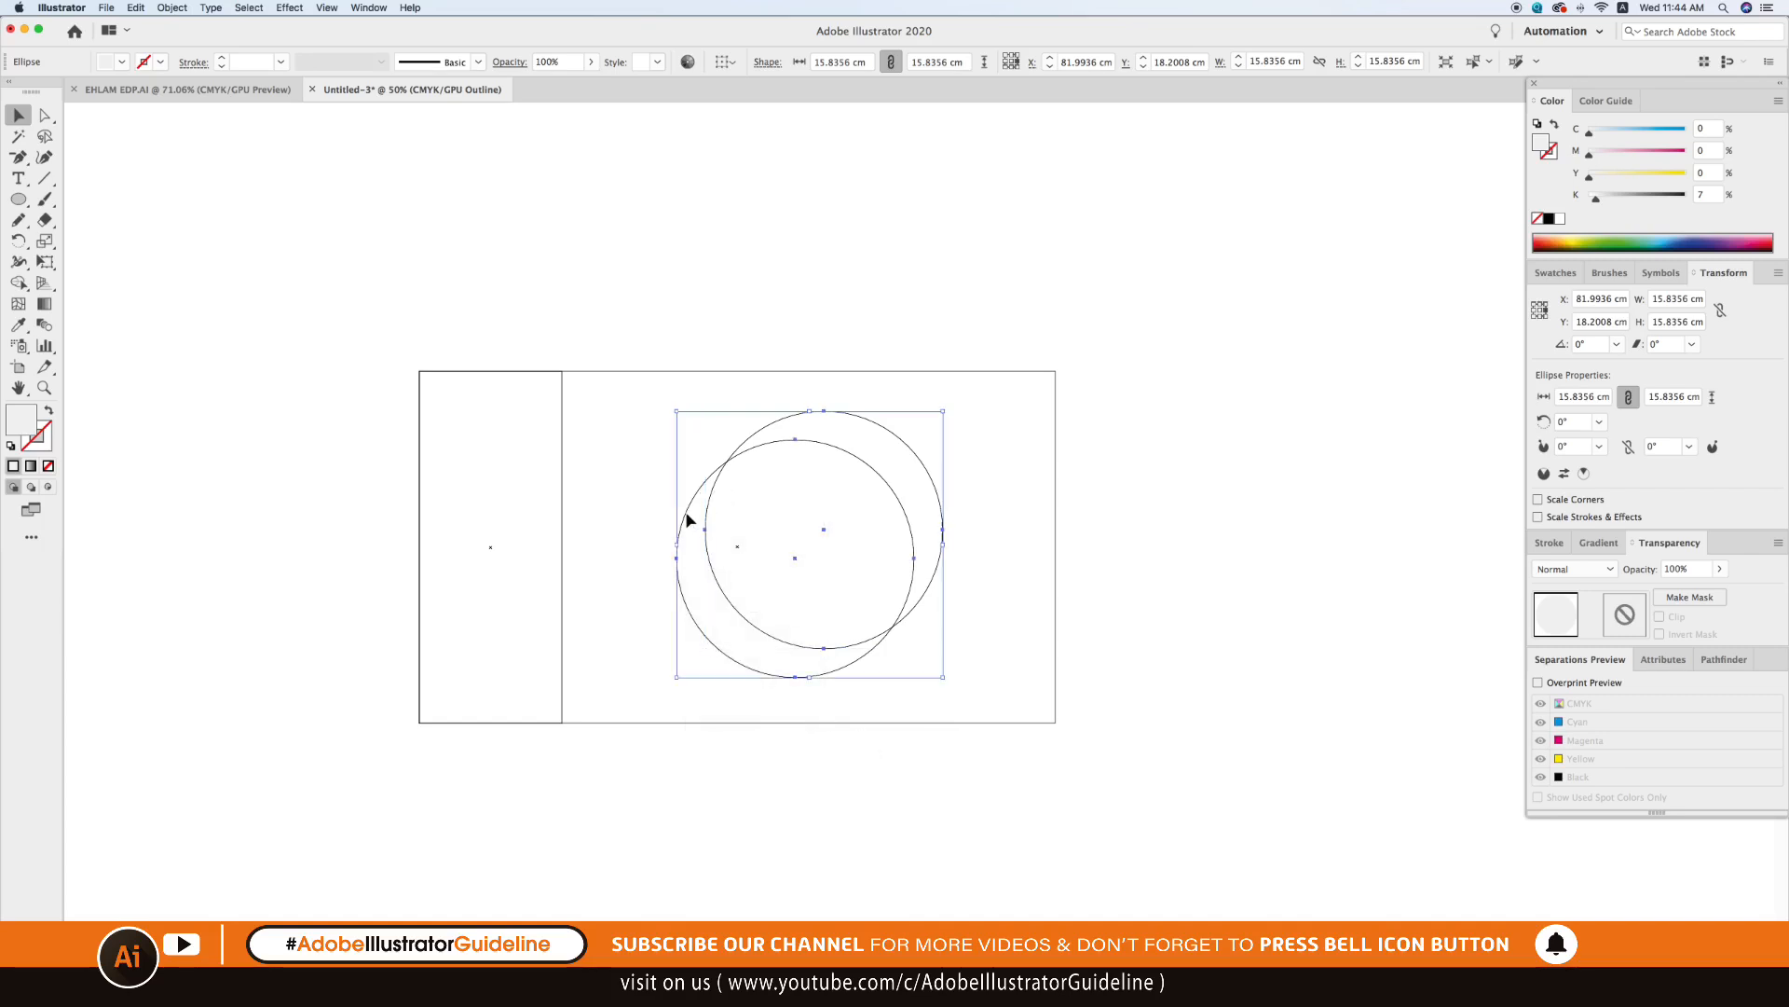
{"action": "left_click", "coordinate": [686, 519], "text": "shift"}
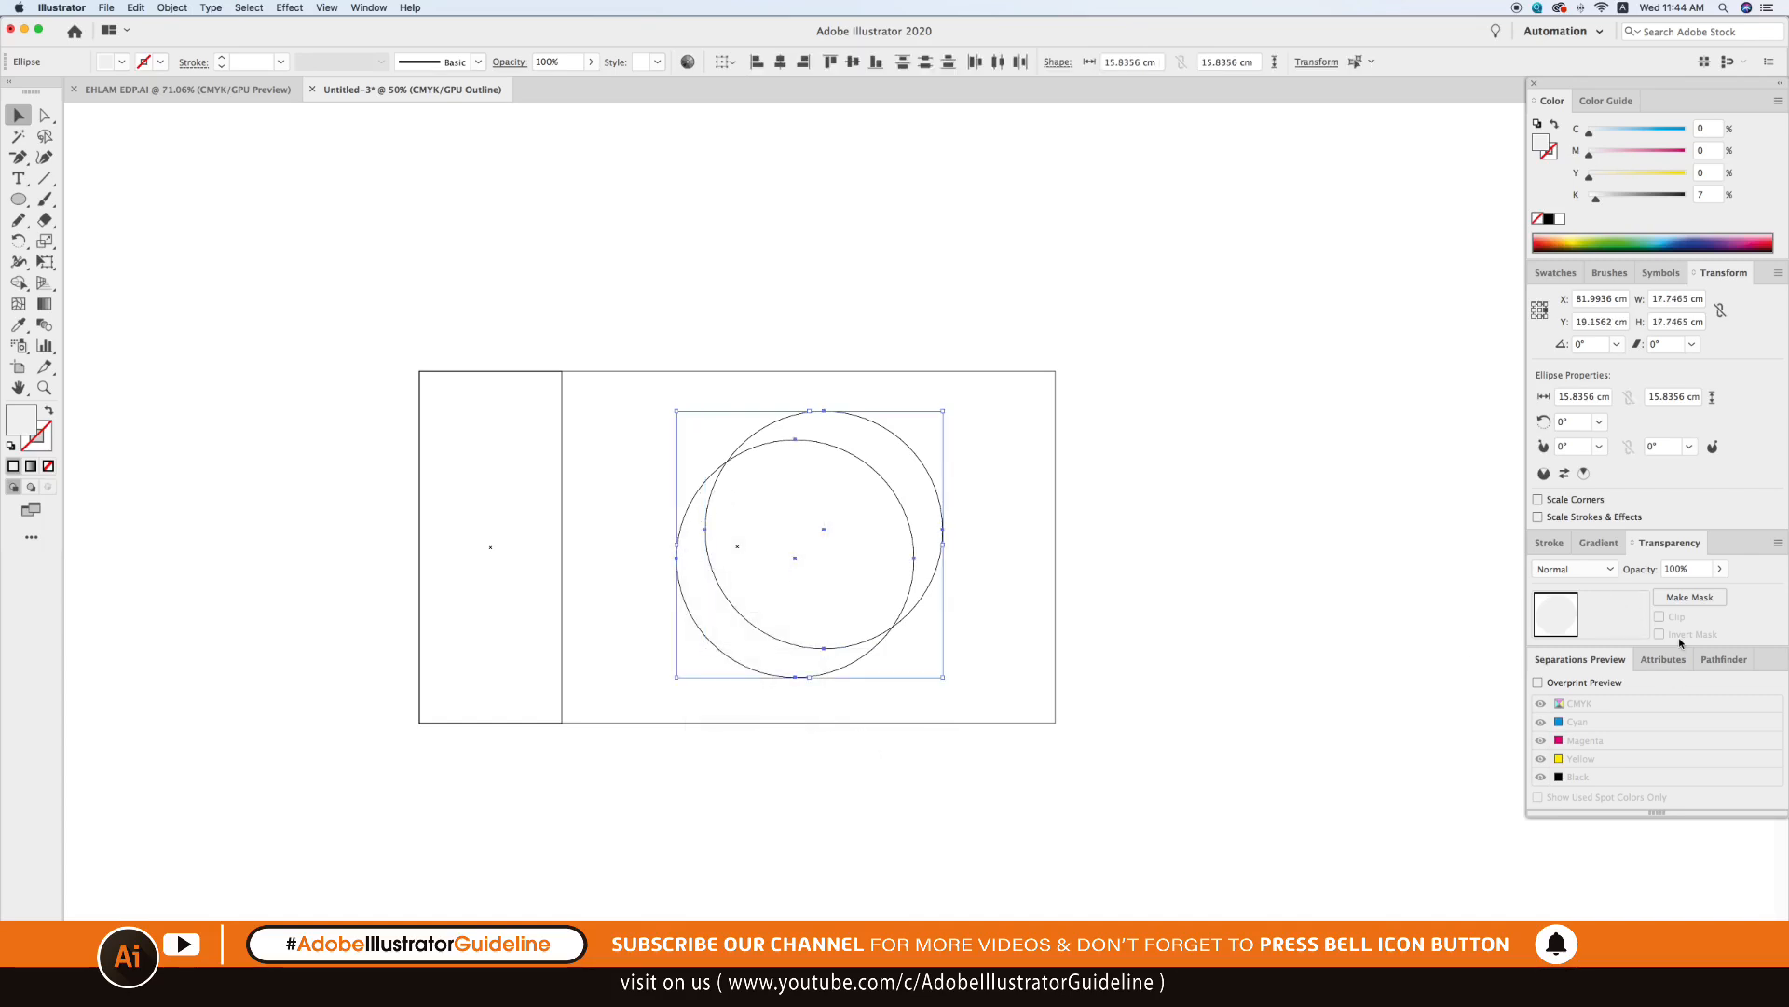
{"action": "left_click", "coordinate": [1724, 659]}
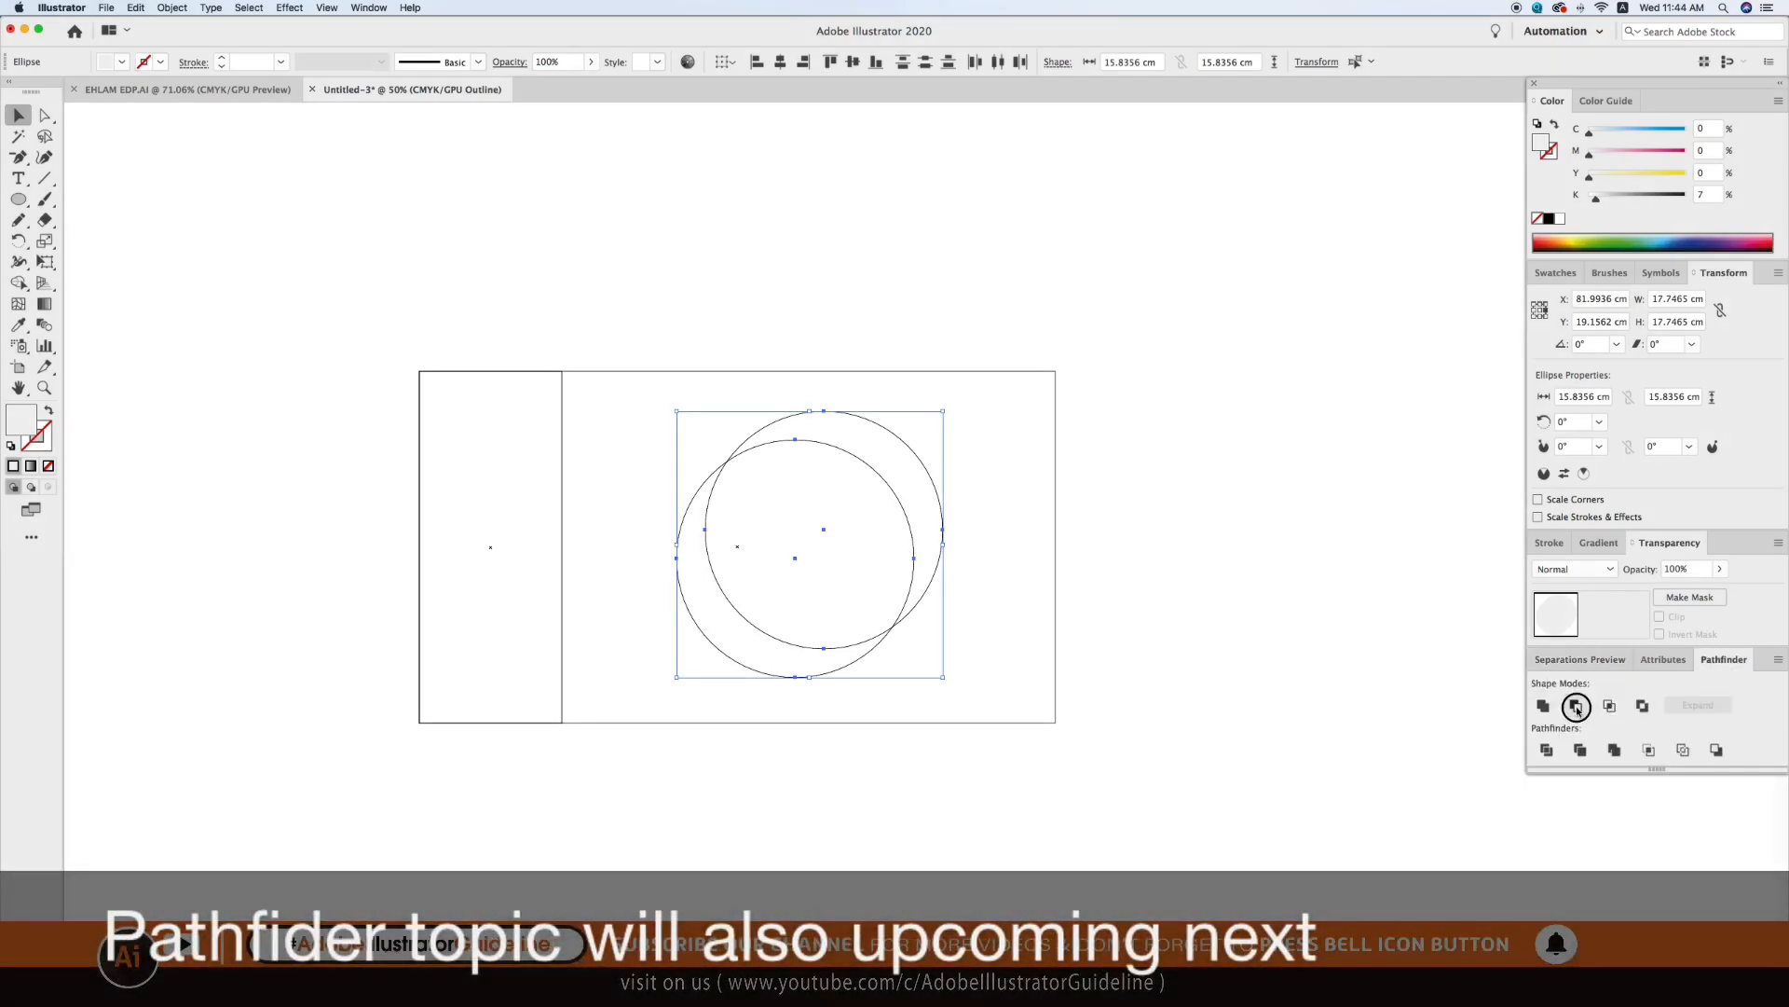
{"action": "left_click", "coordinate": [1576, 707]}
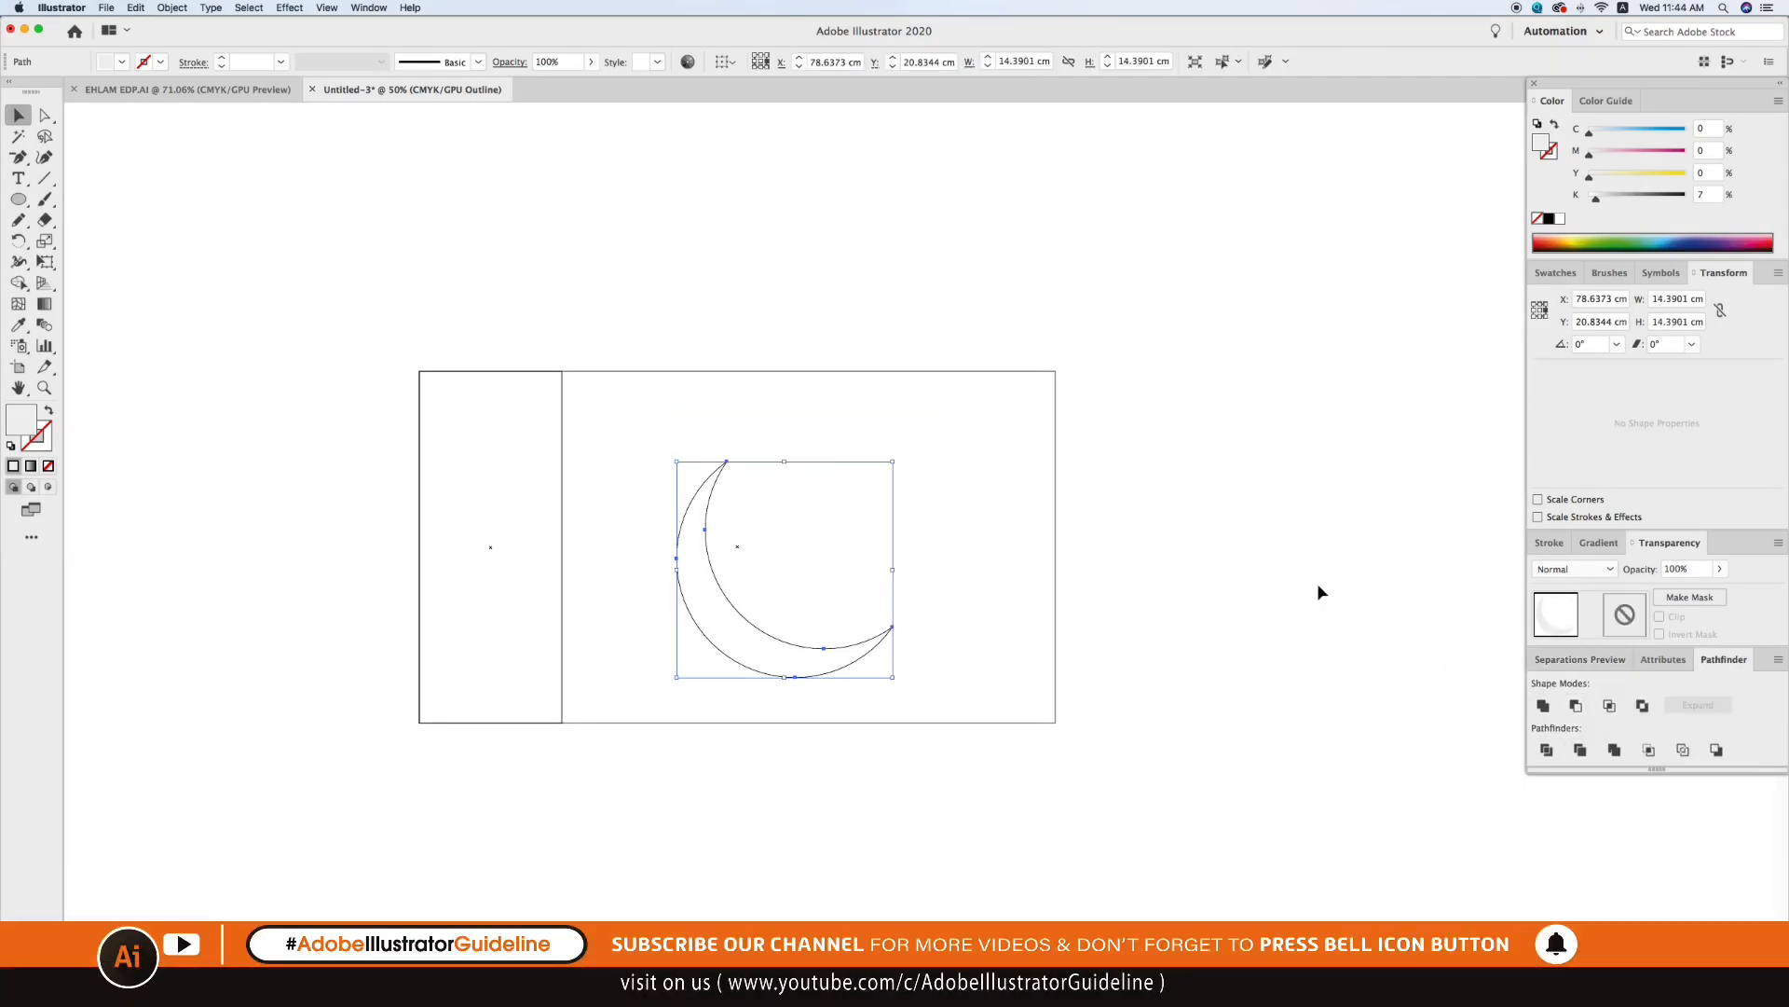
Return to Preview view and move the crescent slightly up within the green field.
{"action": "key", "text": "a"}
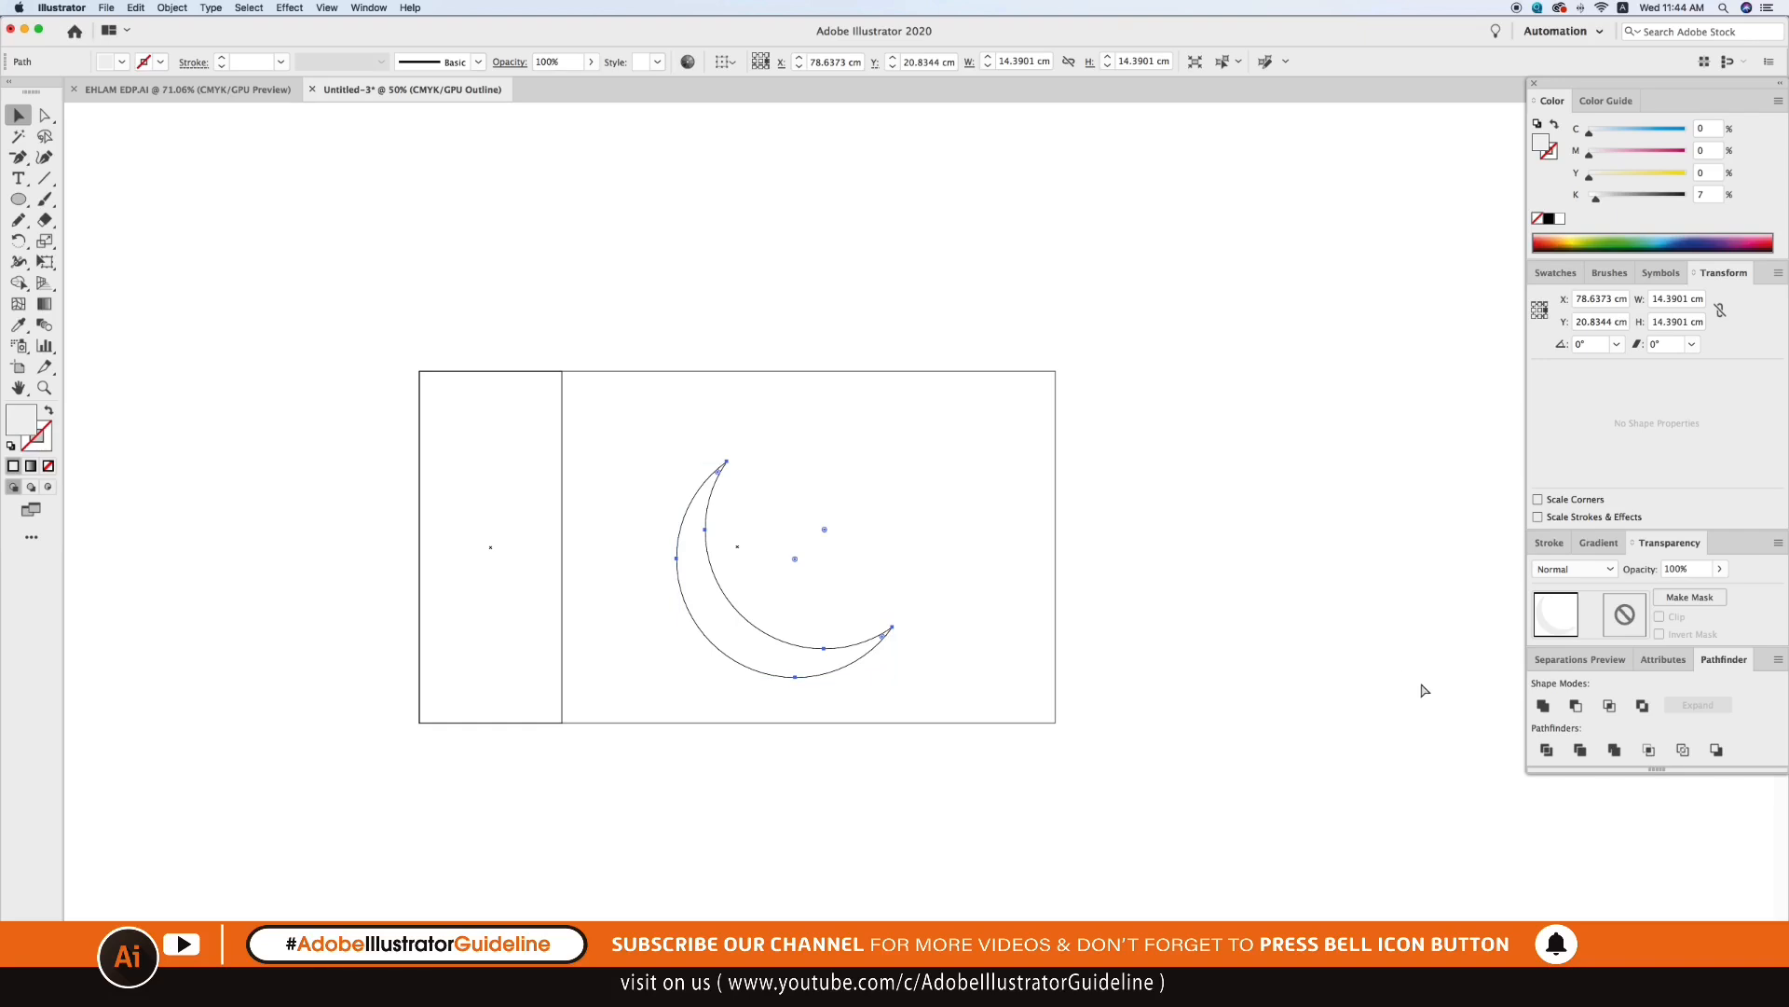
{"action": "key", "text": "v"}
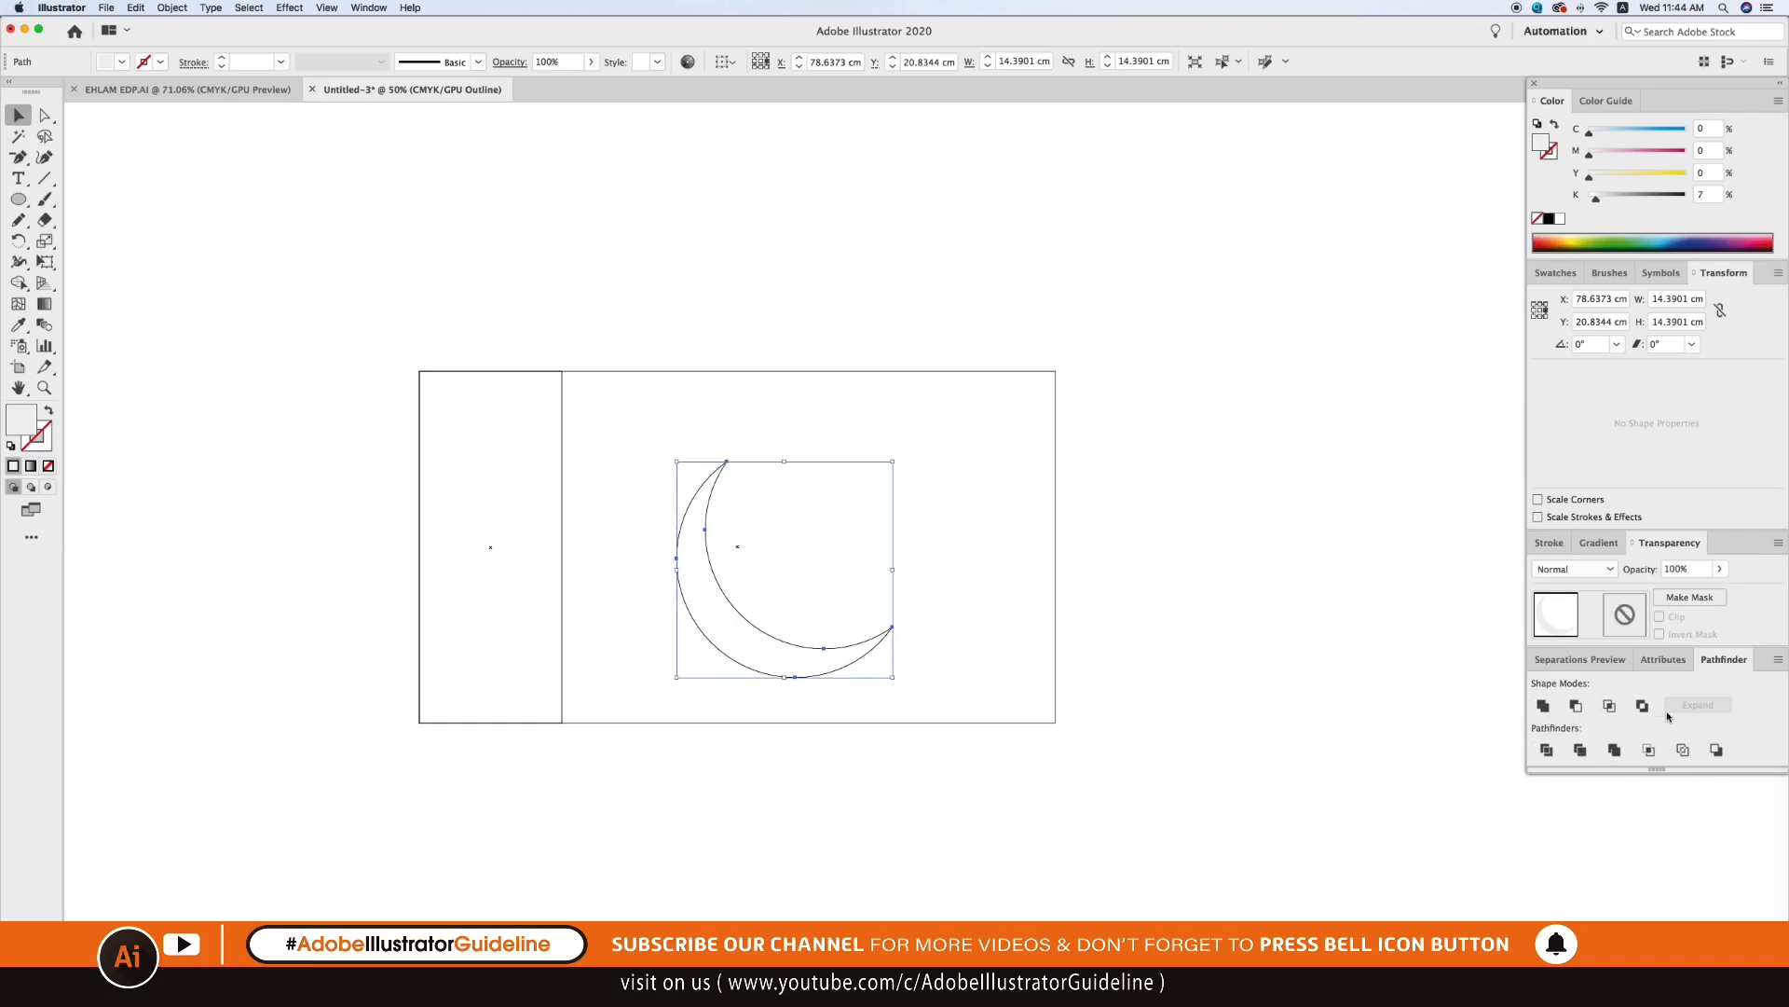
{"action": "key", "text": "super+y"}
{"action": "left_click_drag", "start_coordinate": [825, 634], "coordinate": [828, 619]}
{"action": "left_click", "coordinate": [262, 466]}
{"action": "left_click_drag", "start_coordinate": [17, 199], "coordinate": [78, 287]}
{"action": "left_click_drag", "start_coordinate": [816, 467], "coordinate": [840, 493]}
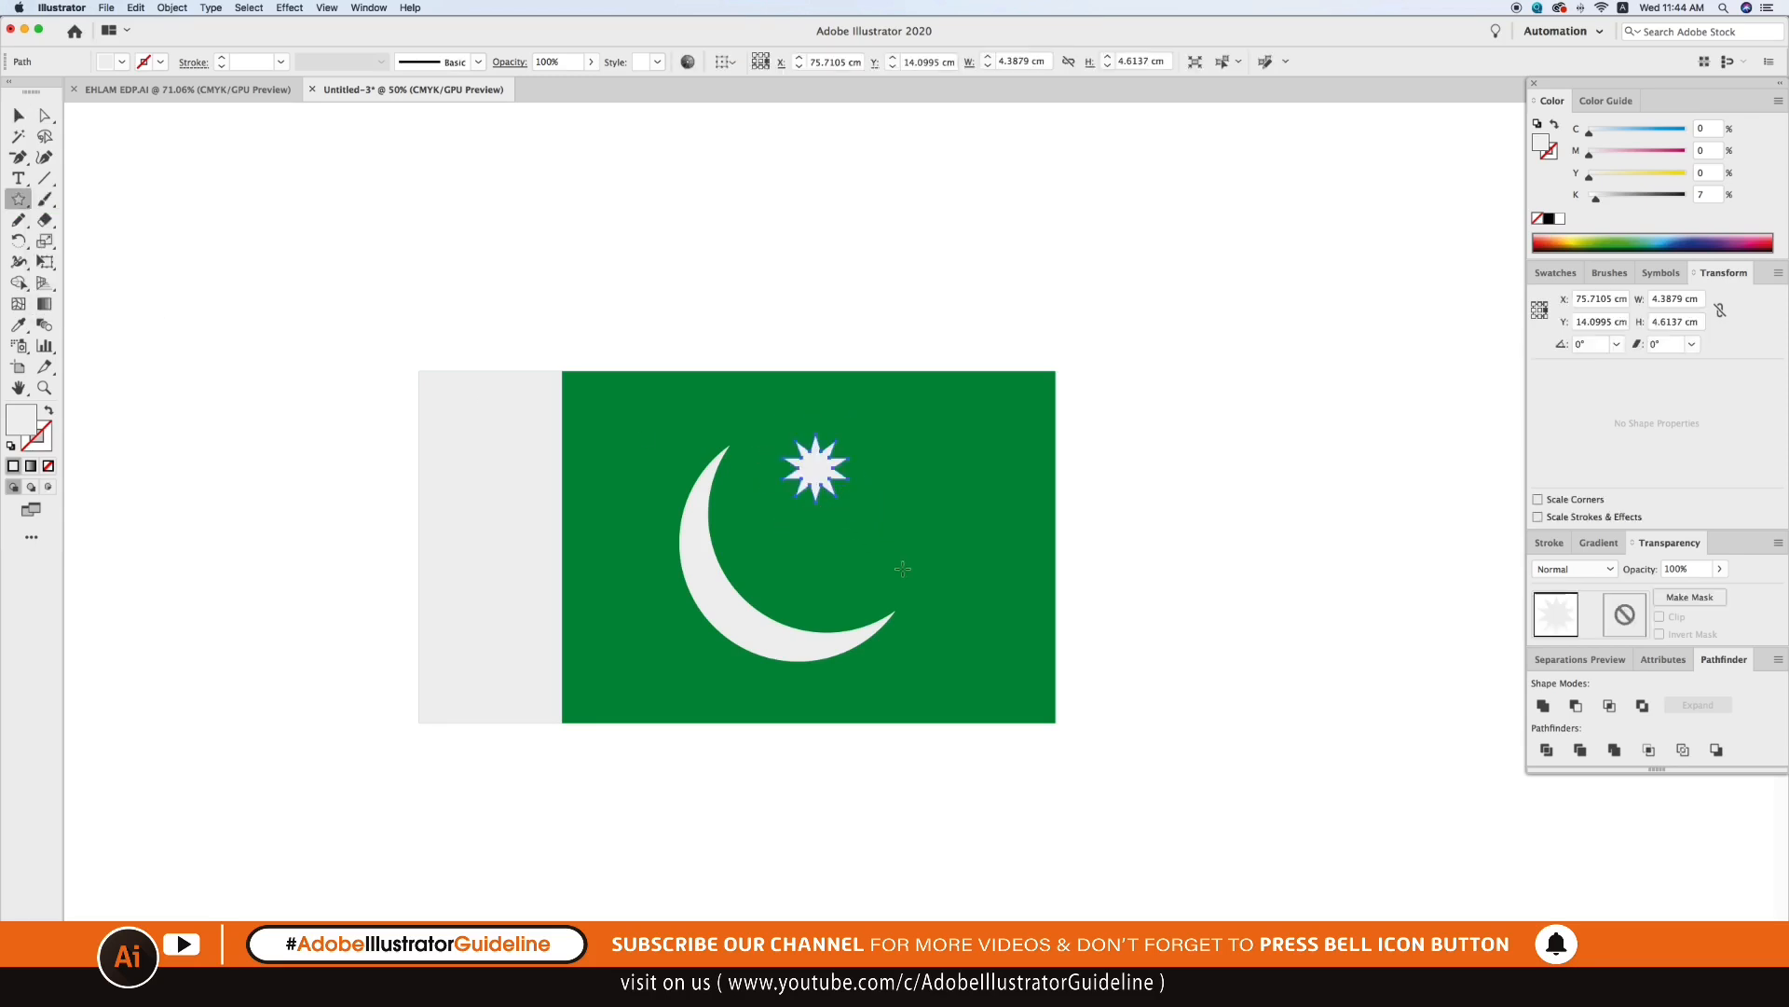
{"action": "key", "text": "v"}
{"action": "key", "text": "Delete"}
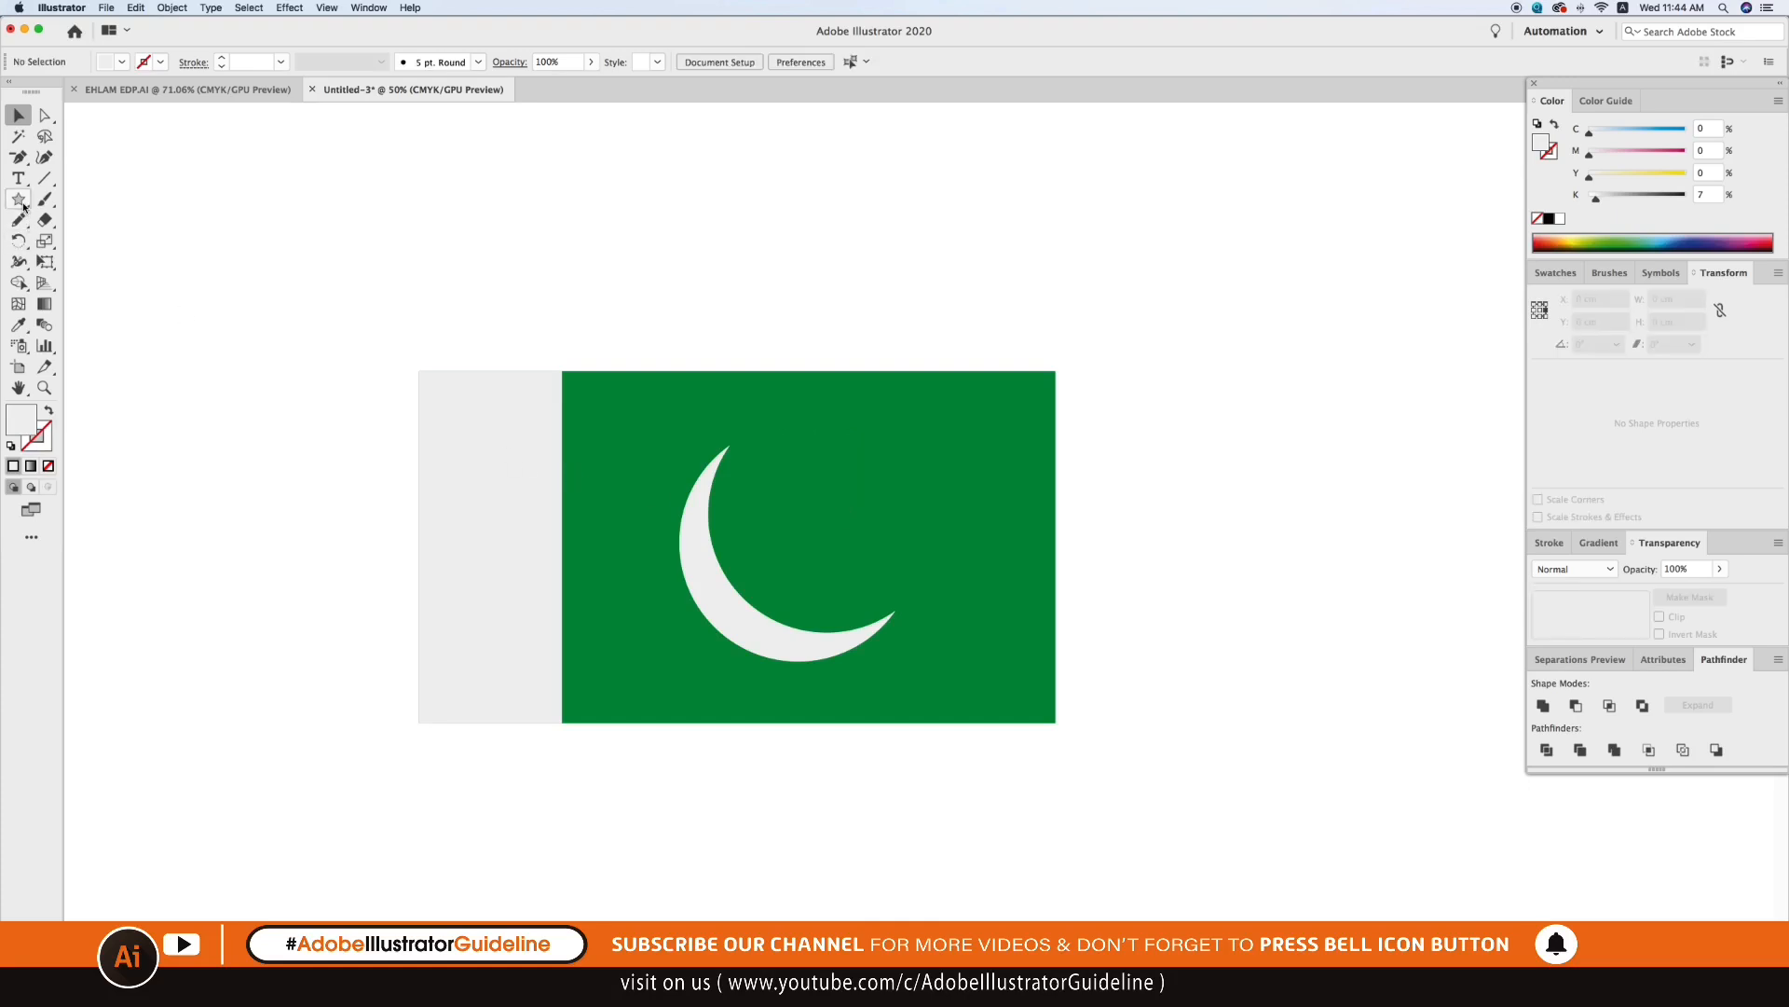
Create a five-pointed star about 4.4 cm wide, shrink it slightly and place it inside the crescent's opening.
{"action": "left_click_drag", "start_coordinate": [24, 206], "coordinate": [93, 280]}
{"action": "left_click", "coordinate": [1037, 580]}
{"action": "type", "text": "5"}
{"action": "key", "text": "Return"}
{"action": "key", "text": "v"}
{"action": "left_click_drag", "start_coordinate": [121, 280], "coordinate": [837, 529]}
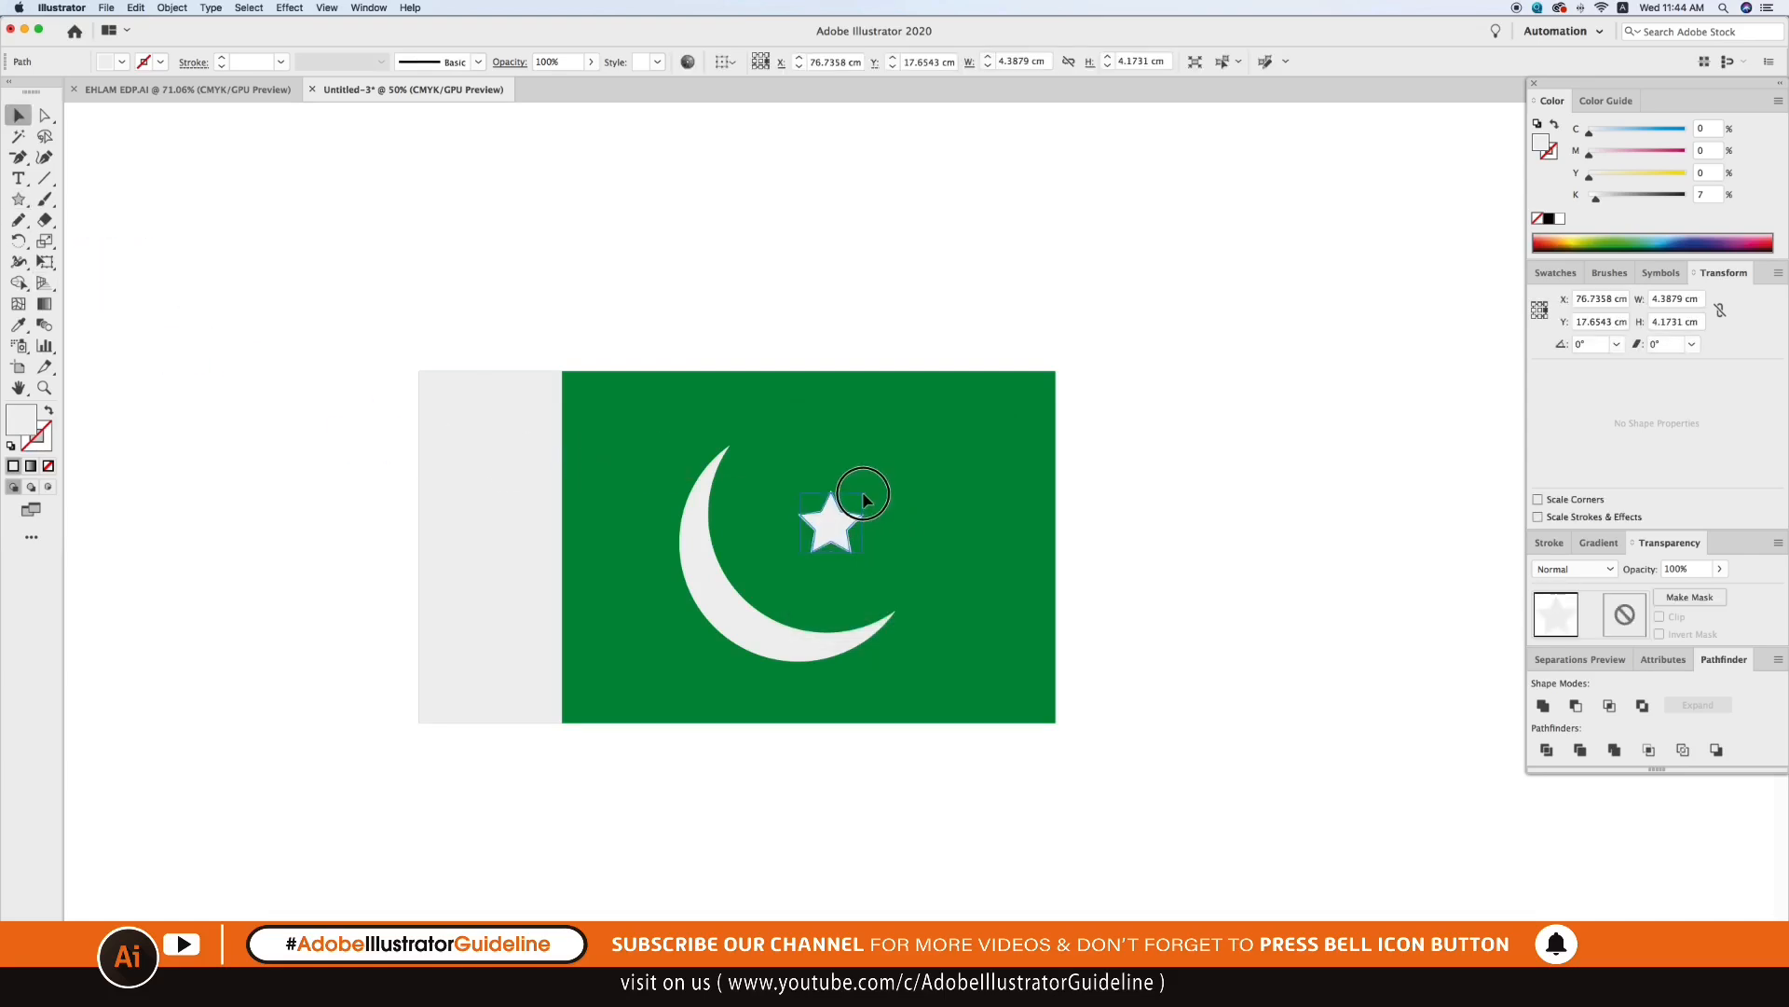
{"action": "left_click", "coordinate": [1134, 667]}
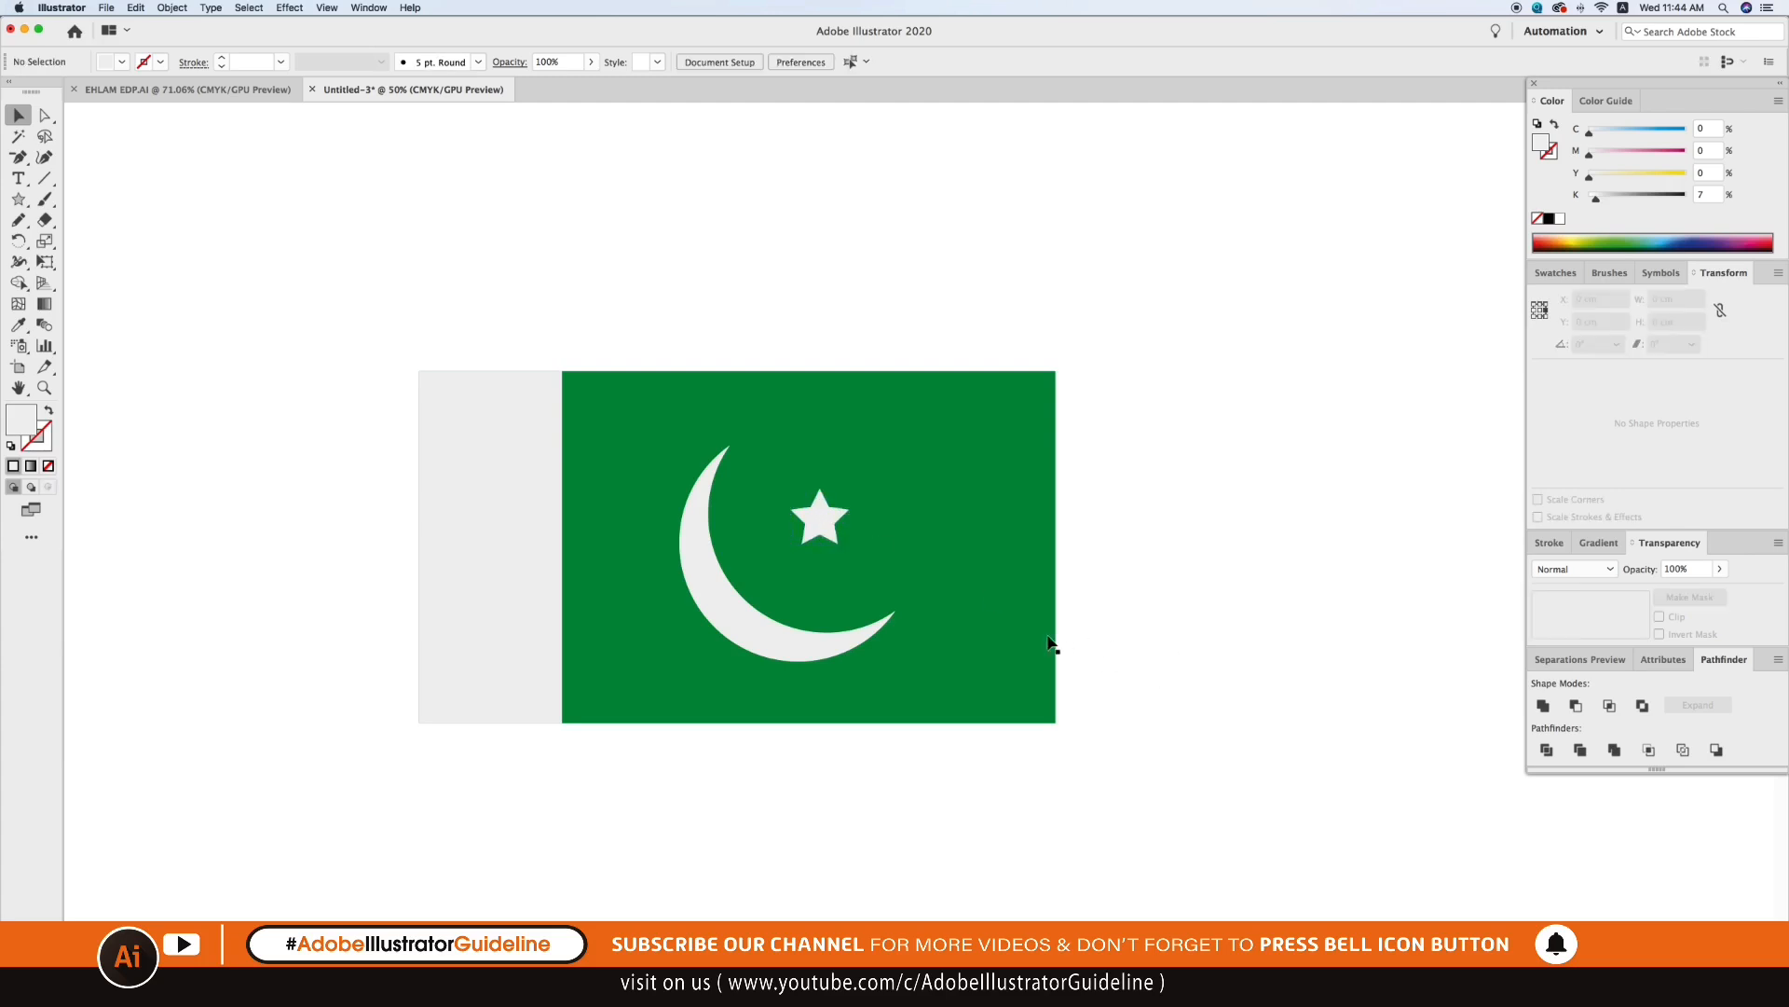
Select the whole flag with its crescent and star and move it slightly up.
{"action": "key", "text": "super+minus"}
{"action": "key", "text": "super+minus"}
{"action": "key", "text": "super+space"}
{"action": "left_click_drag", "start_coordinate": [590, 351], "coordinate": [1270, 788]}
{"action": "left_click", "coordinate": [539, 345]}
{"action": "left_click_drag", "start_coordinate": [971, 603], "coordinate": [977, 570]}
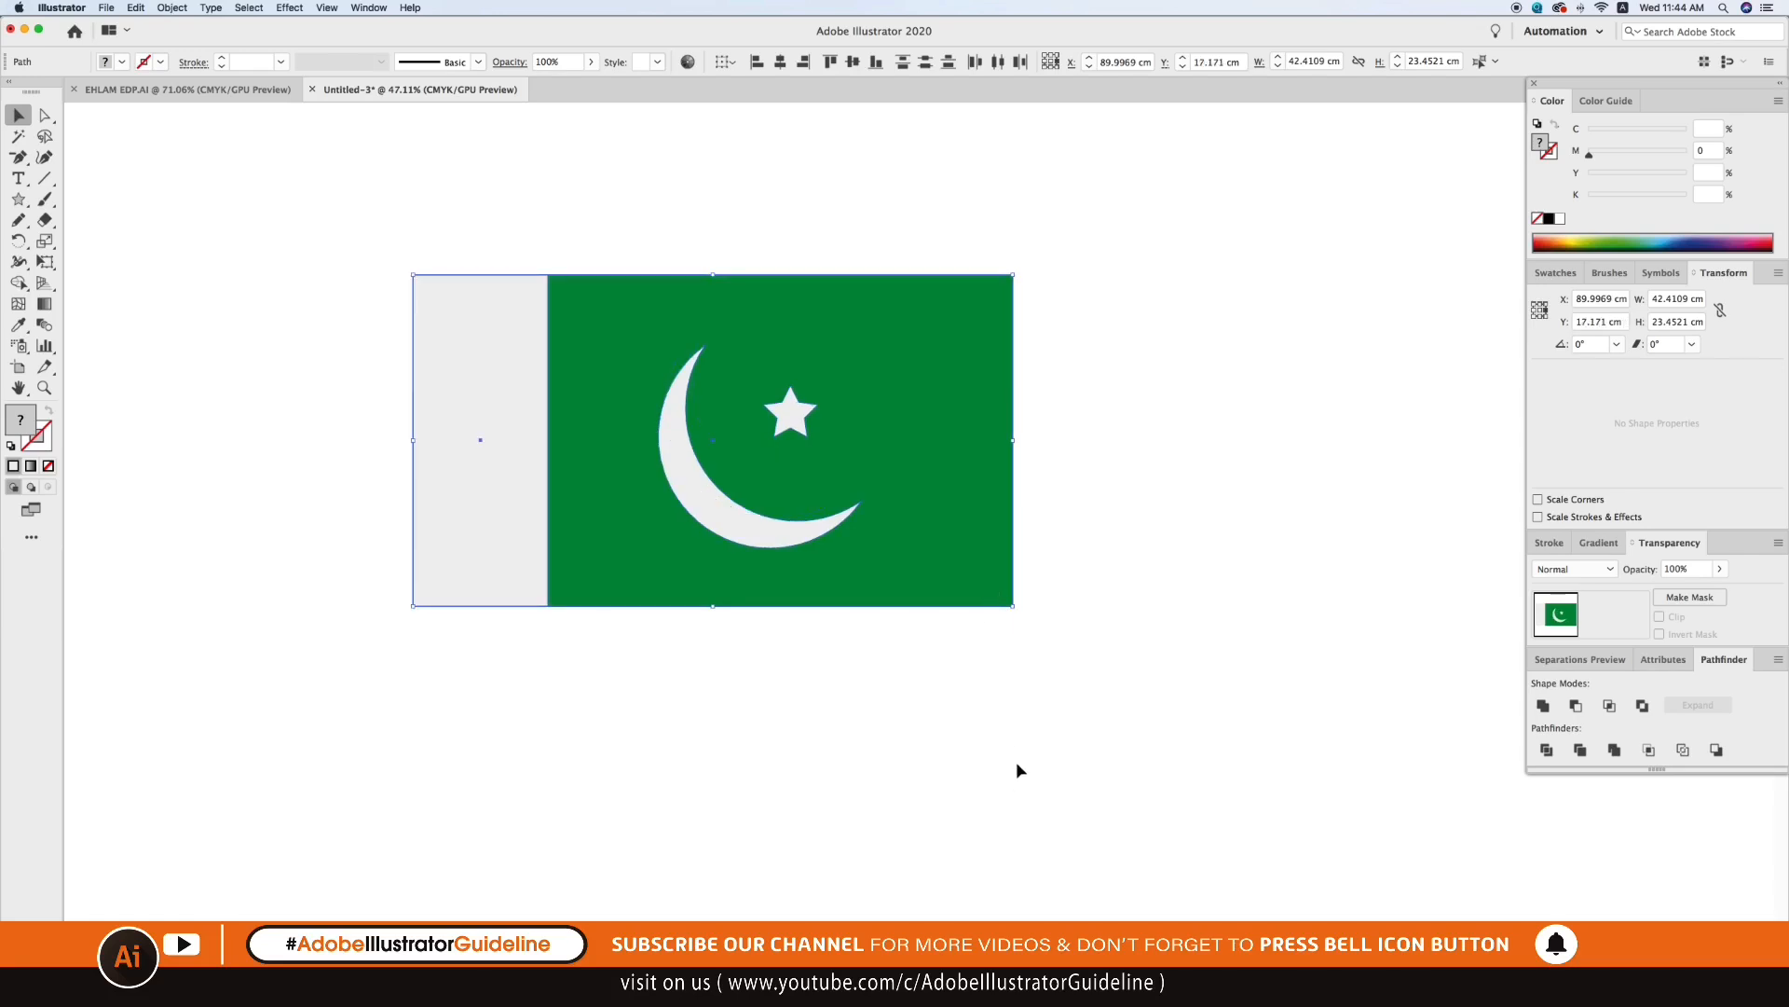
{"action": "left_click", "coordinate": [1018, 767]}
Add a flare at the flag's upper right with a 107 pt diameter, 15 rays and 10 rings on a 738 pt path.
{"action": "left_click_drag", "start_coordinate": [17, 198], "coordinate": [173, 304]}
{"action": "left_click", "coordinate": [919, 357]}
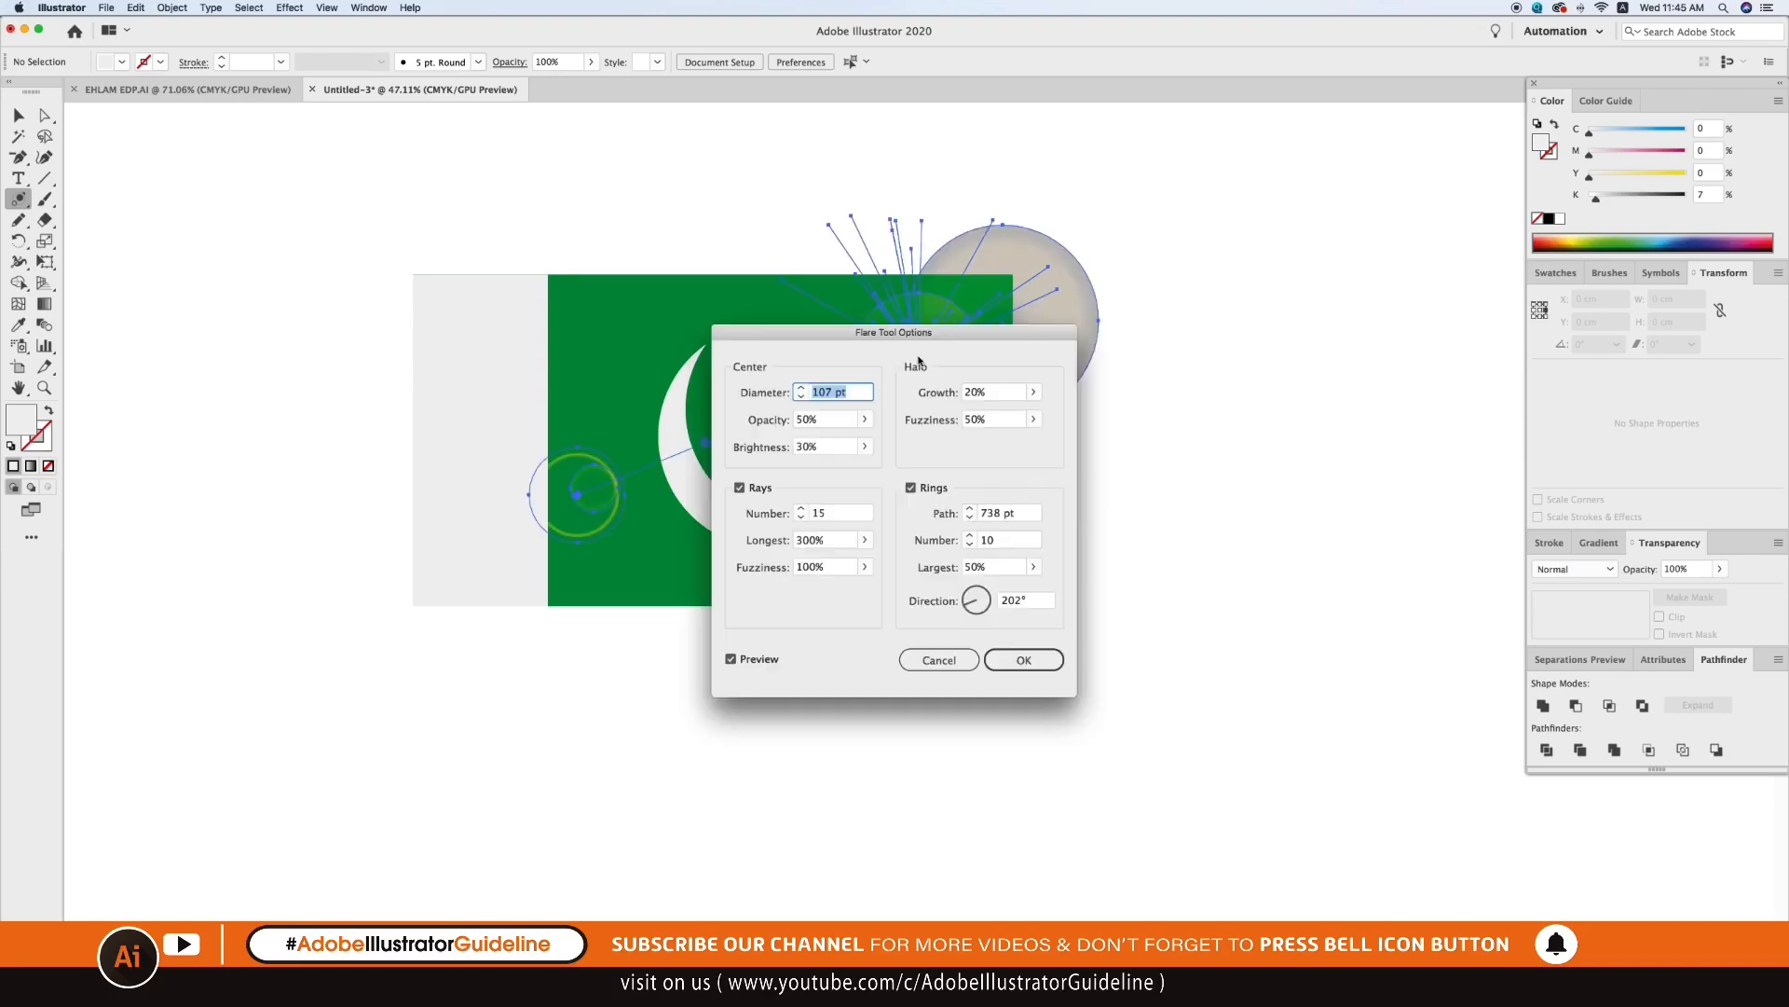
{"action": "left_click", "coordinate": [1015, 671]}
Try moving the full-size flare onto the flag beside the star, then undo the change.
{"action": "key", "text": "v"}
{"action": "left_click_drag", "start_coordinate": [906, 343], "coordinate": [823, 396]}
{"action": "left_click", "coordinate": [1265, 548]}
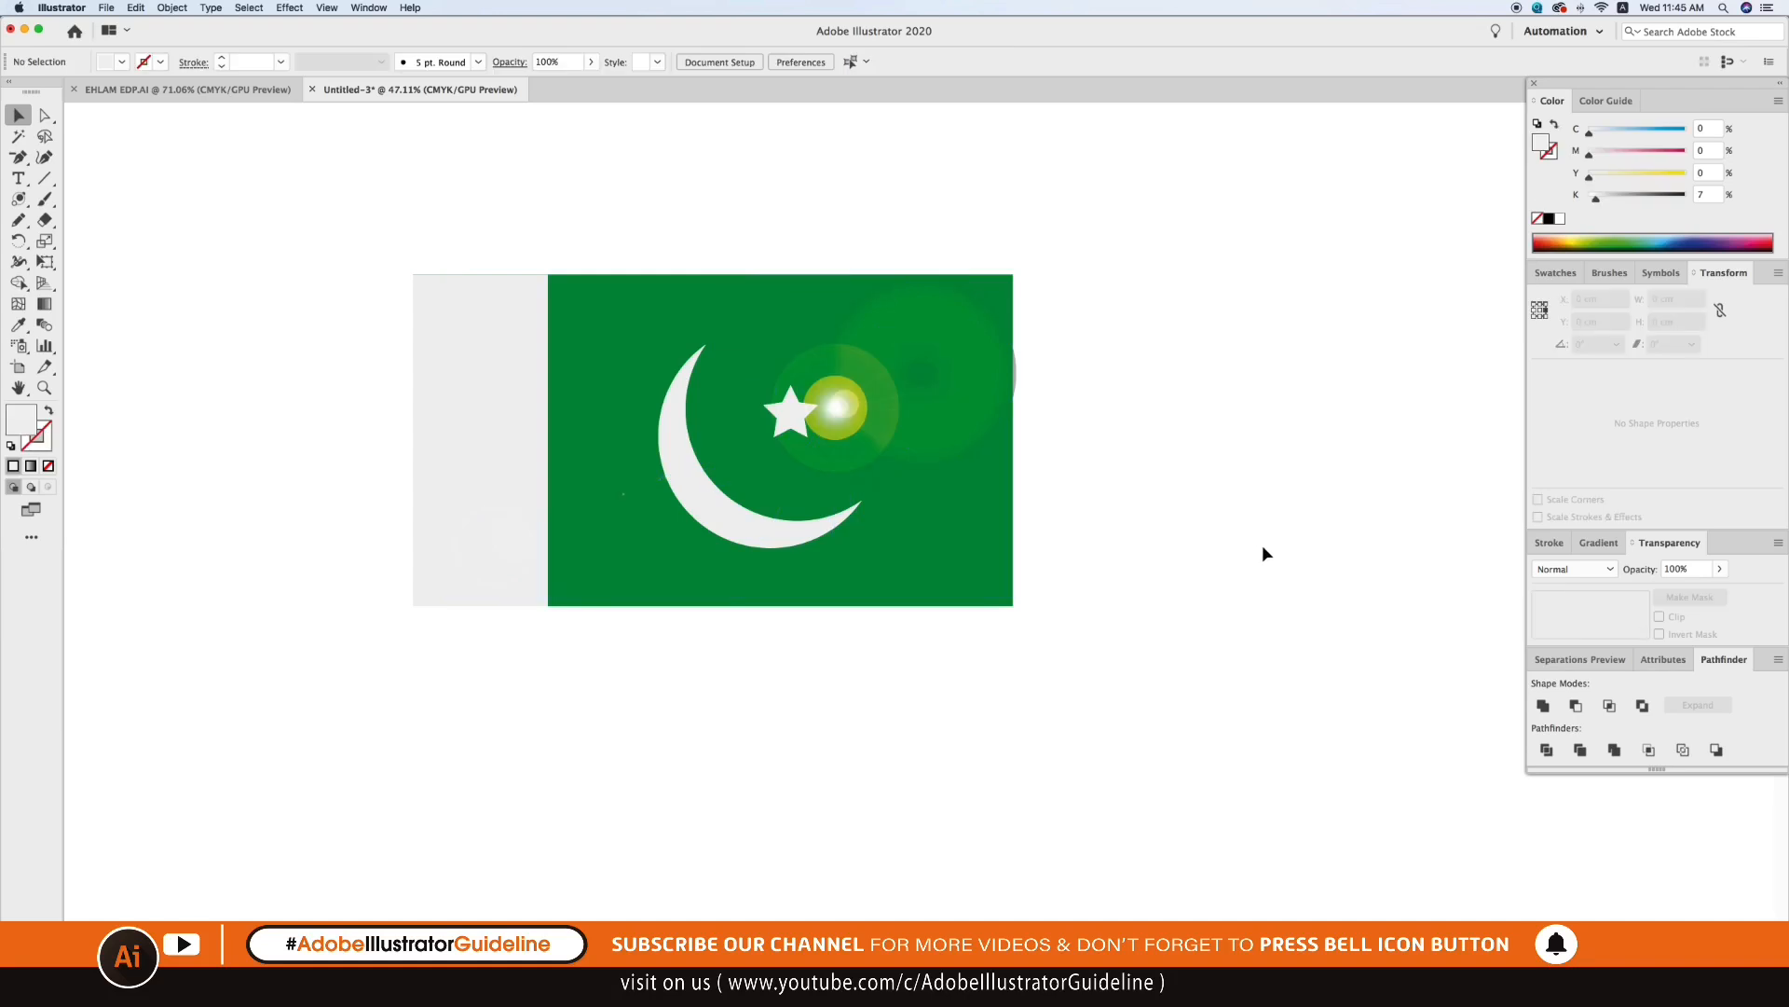
{"action": "key", "text": "super+z"}
{"action": "key", "text": "super+z"}
Scale the flare down to about 26.5 cm wide and place it inside the green field, centred just below and right of the star.
{"action": "left_click_drag", "start_coordinate": [1098, 216], "coordinate": [1003, 271]}
{"action": "left_click_drag", "start_coordinate": [898, 360], "coordinate": [869, 442]}
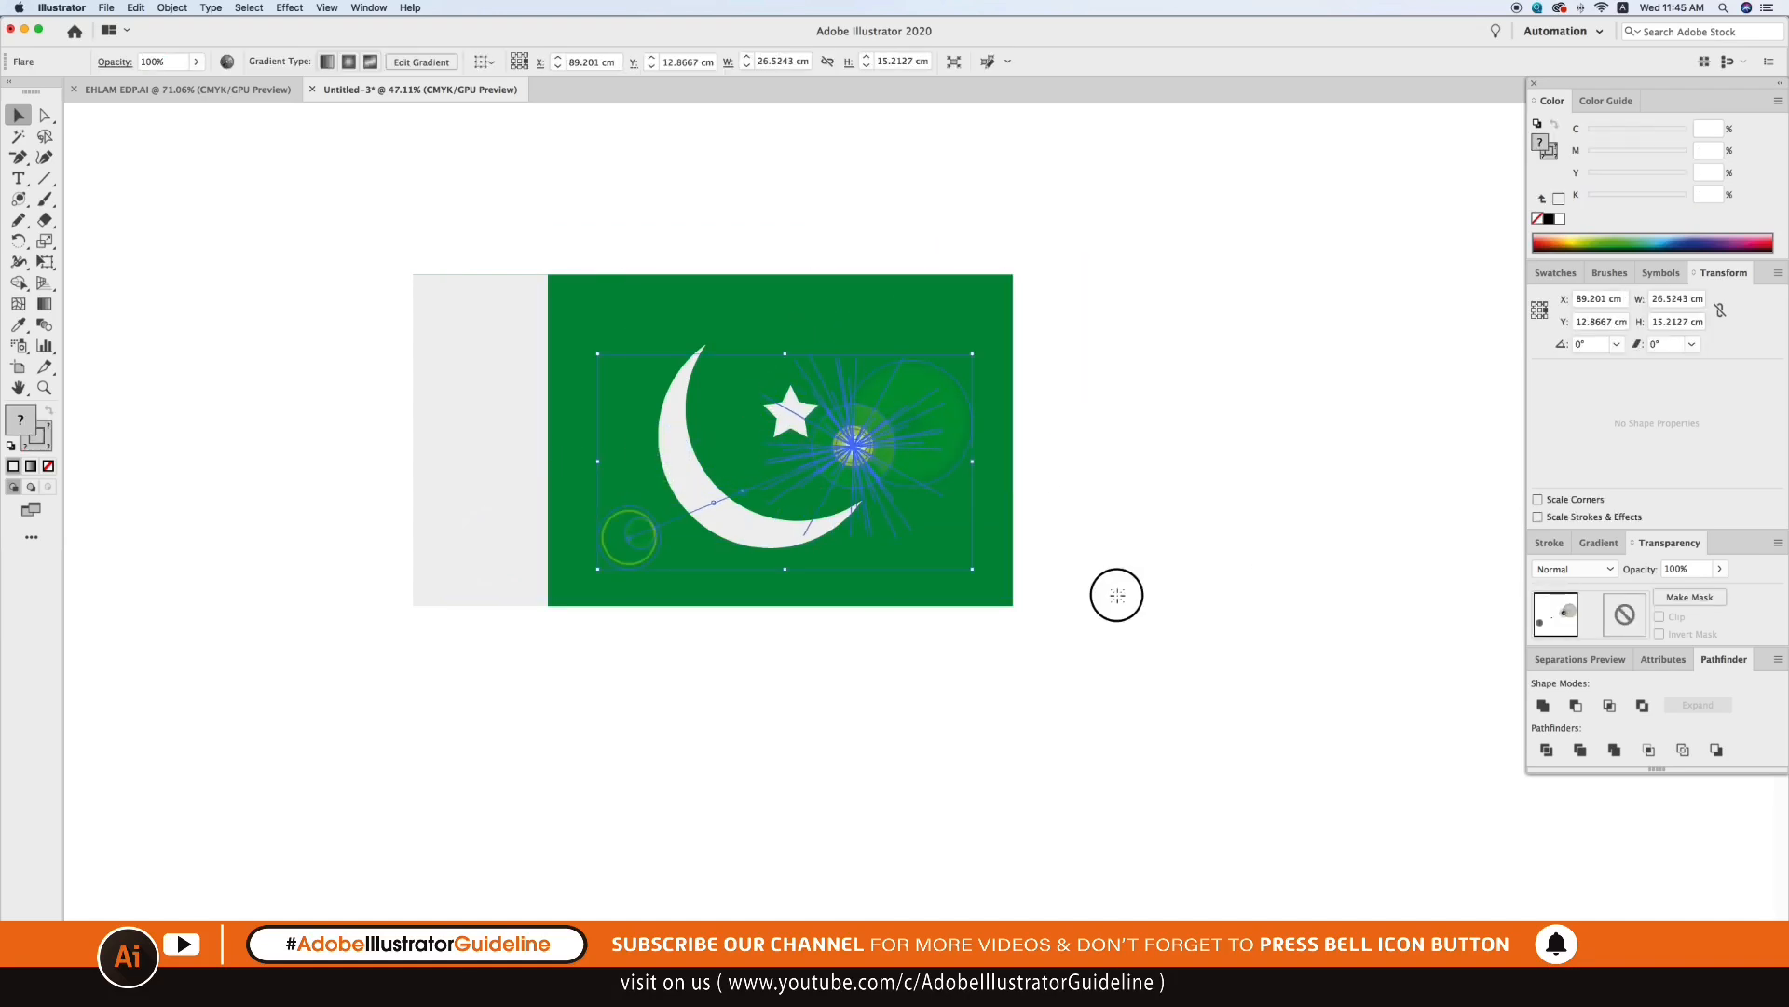
{"action": "left_click", "coordinate": [1117, 601]}
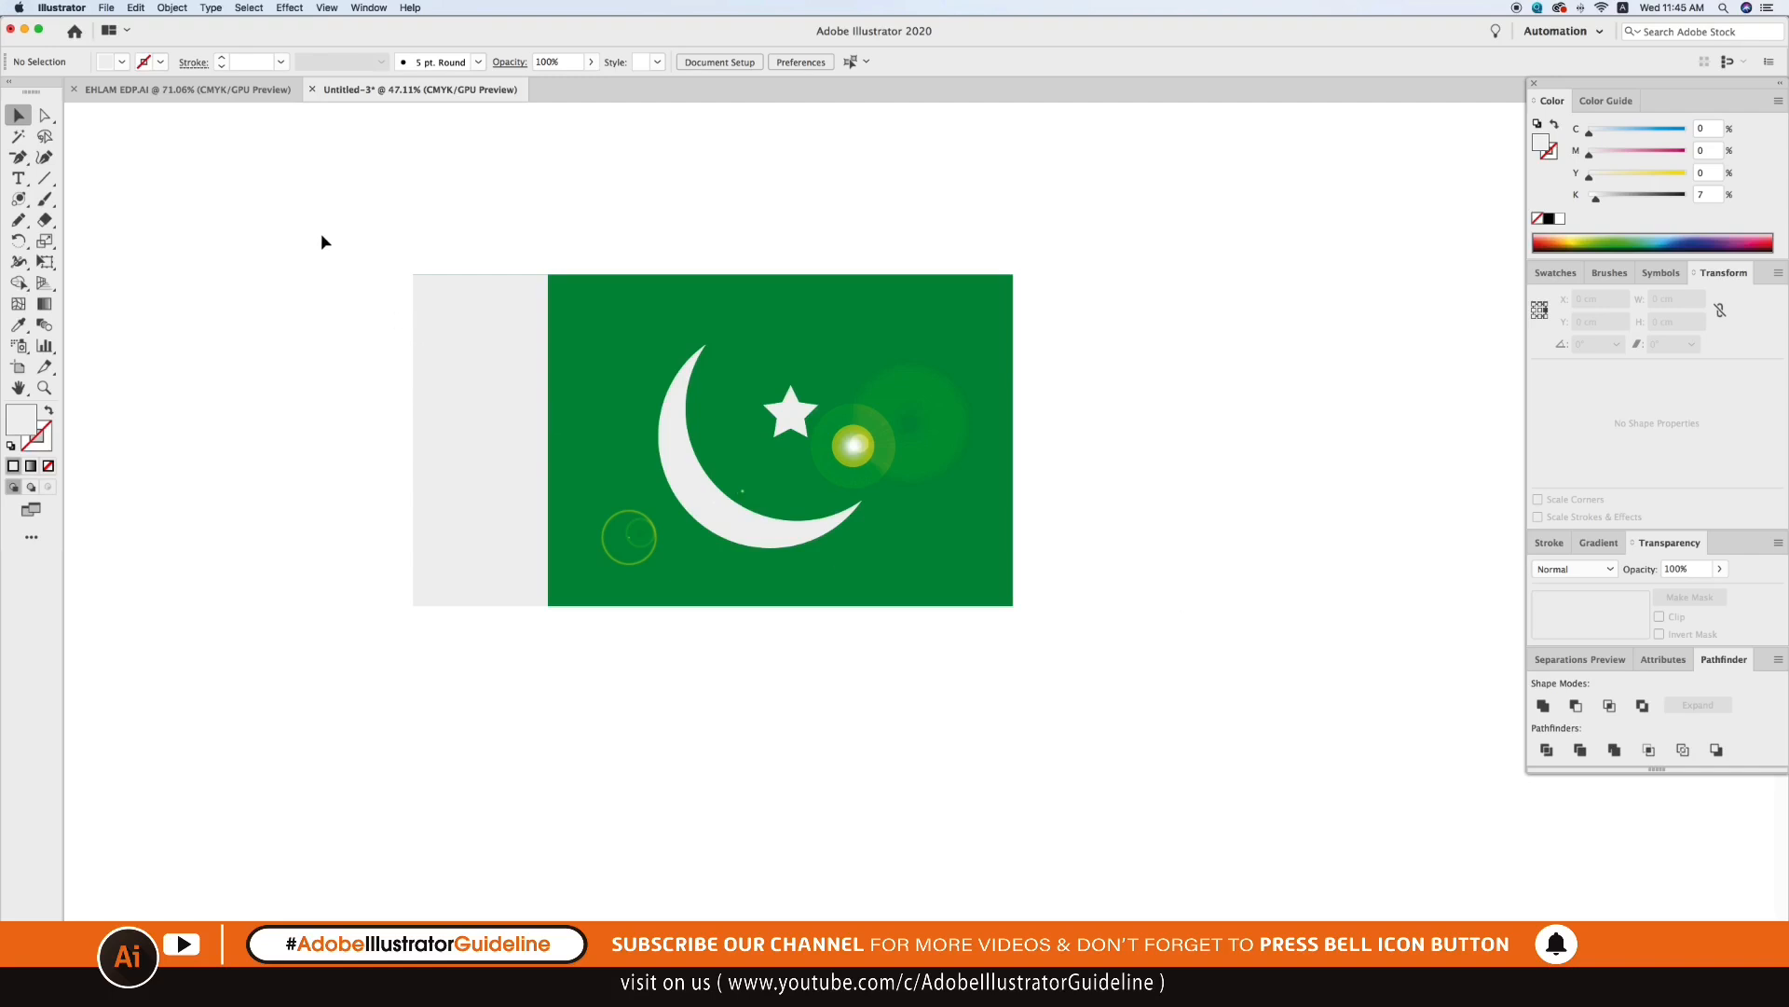
Switch to Outline view to examine the paths that make up the flag and its flare.
{"action": "left_click_drag", "start_coordinate": [294, 230], "coordinate": [939, 587]}
{"action": "left_click", "coordinate": [1007, 774]}
{"action": "key", "text": "super+y"}
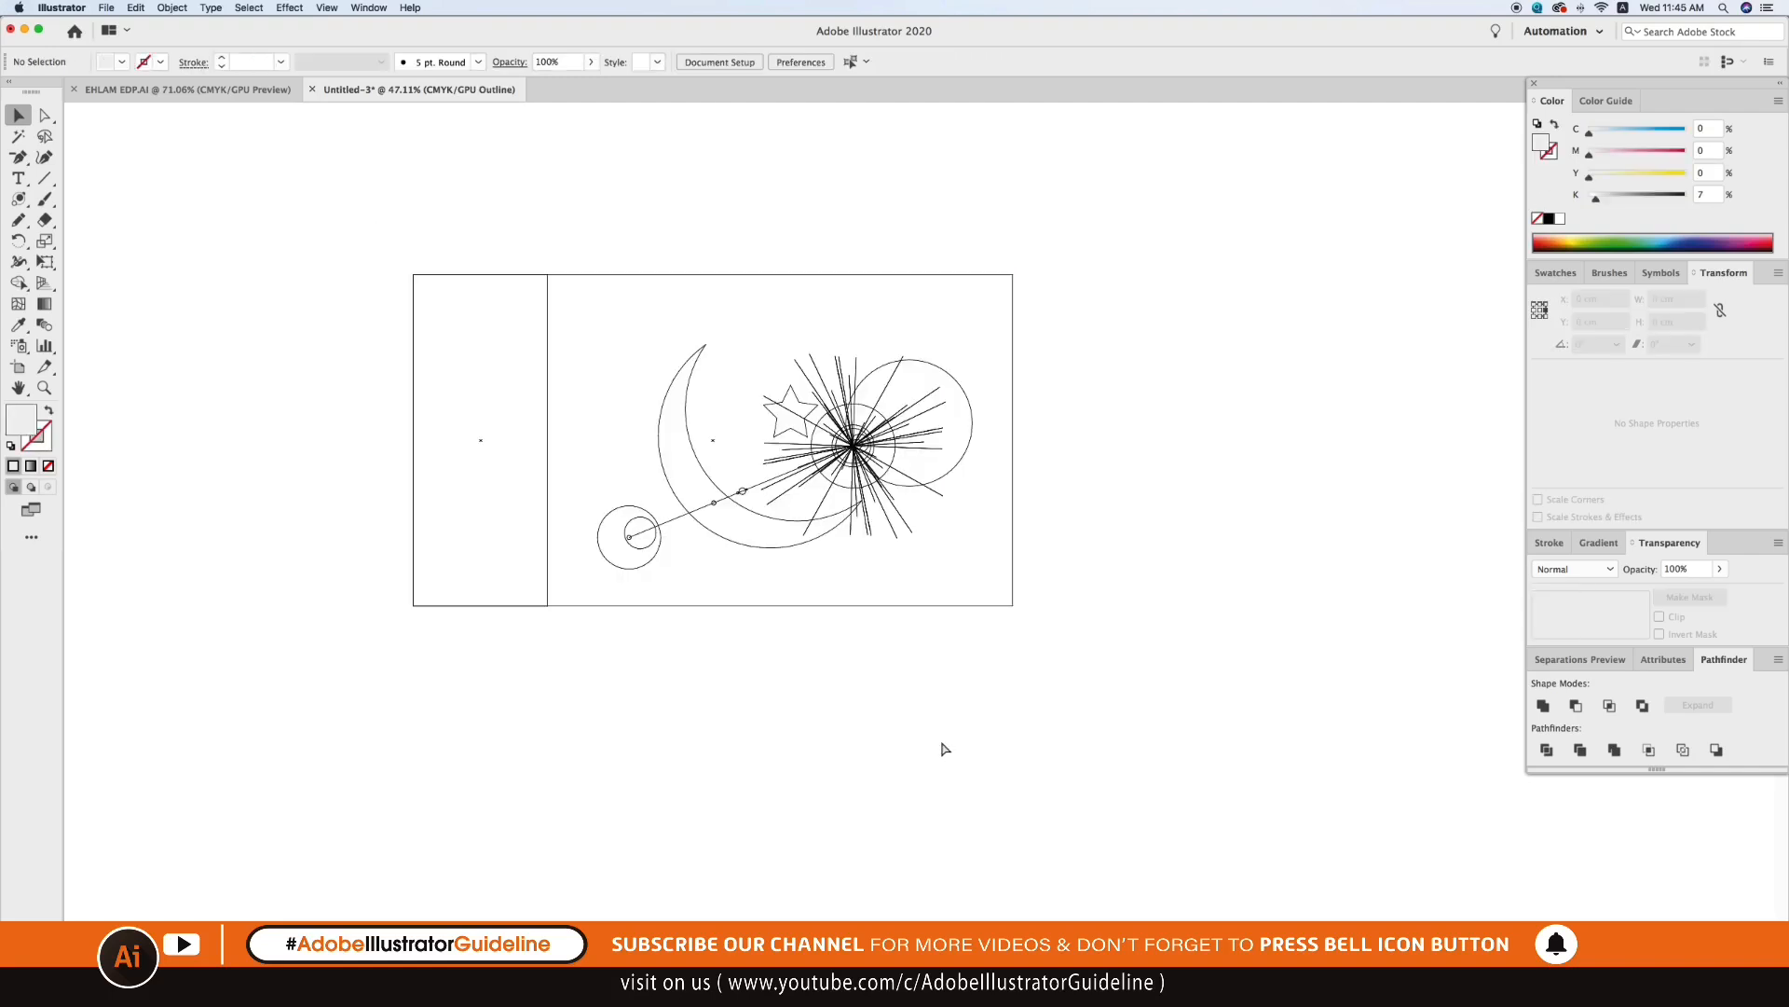
Return to the full-colour preview and examine the finished flag with its crescent, star and lens flare.
{"action": "key", "text": "super+y"}
{"action": "key", "text": "z"}
{"action": "left_click_drag", "start_coordinate": [353, 210], "coordinate": [1269, 845]}
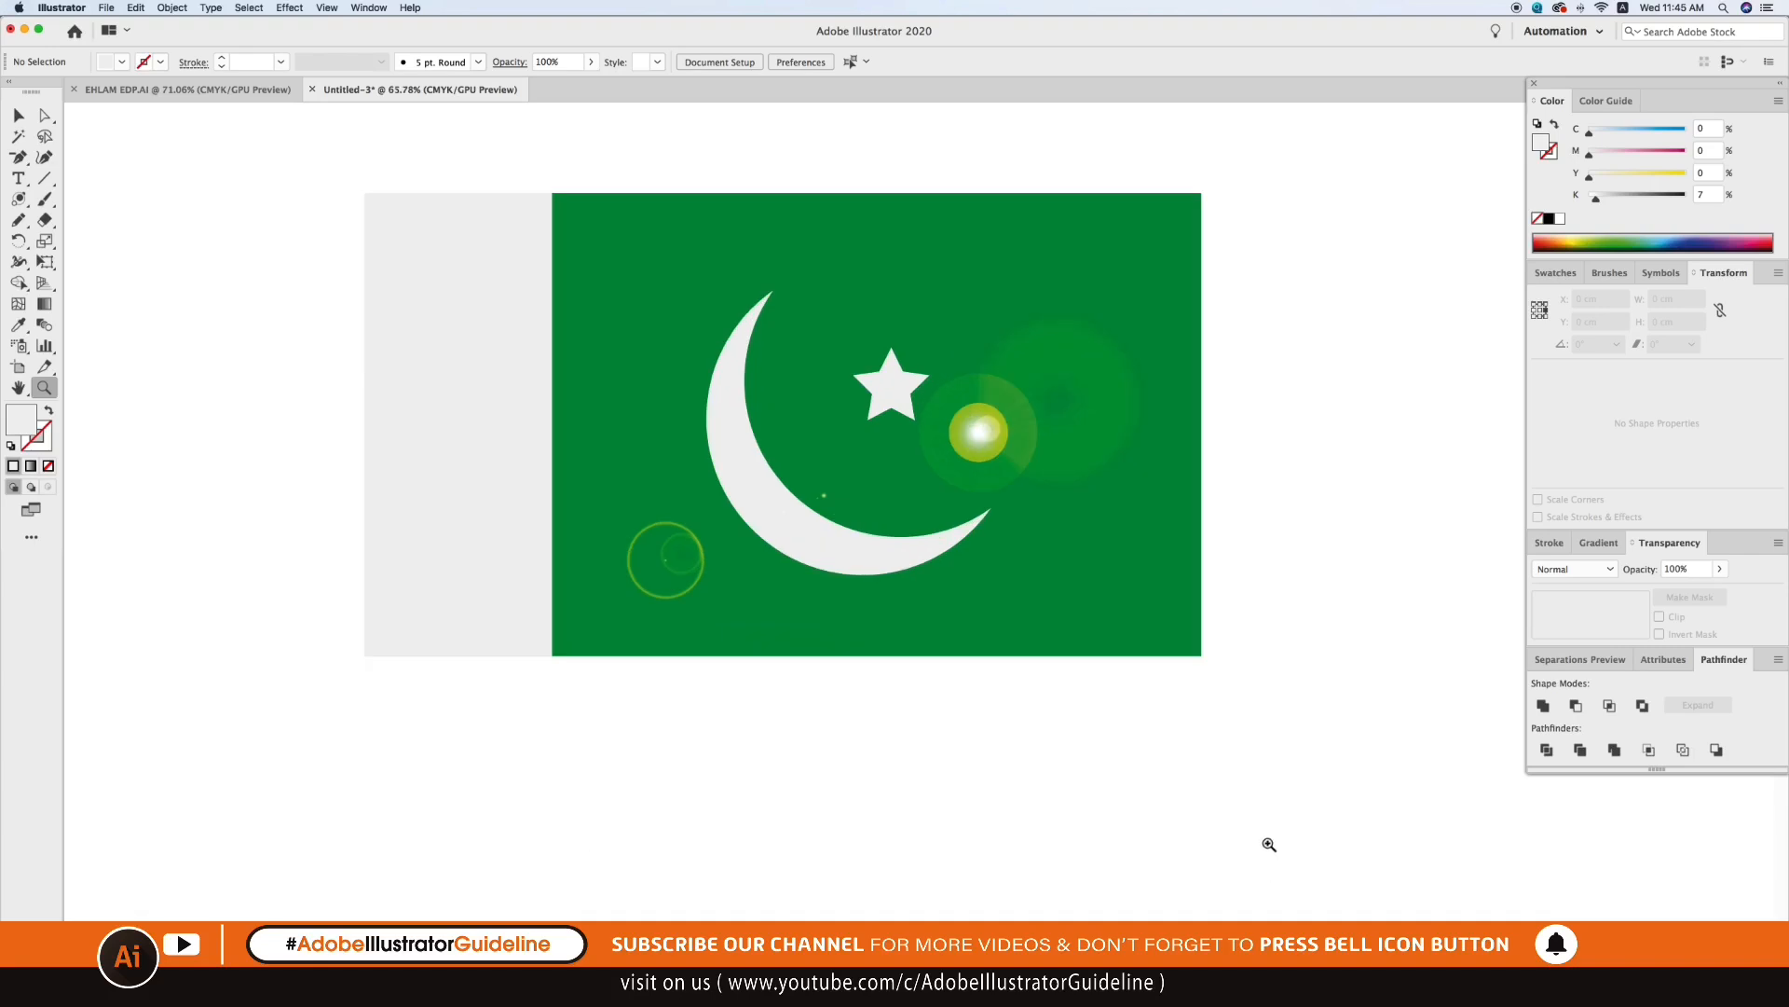
{"action": "key", "text": "v"}
{"action": "scroll", "coordinate": [1156, 775], "scroll_direction": "up", "scroll_amount": 1}
{"action": "key", "text": "p"}
{"action": "key", "text": "super+minus"}
{"action": "key", "text": "super+minus"}
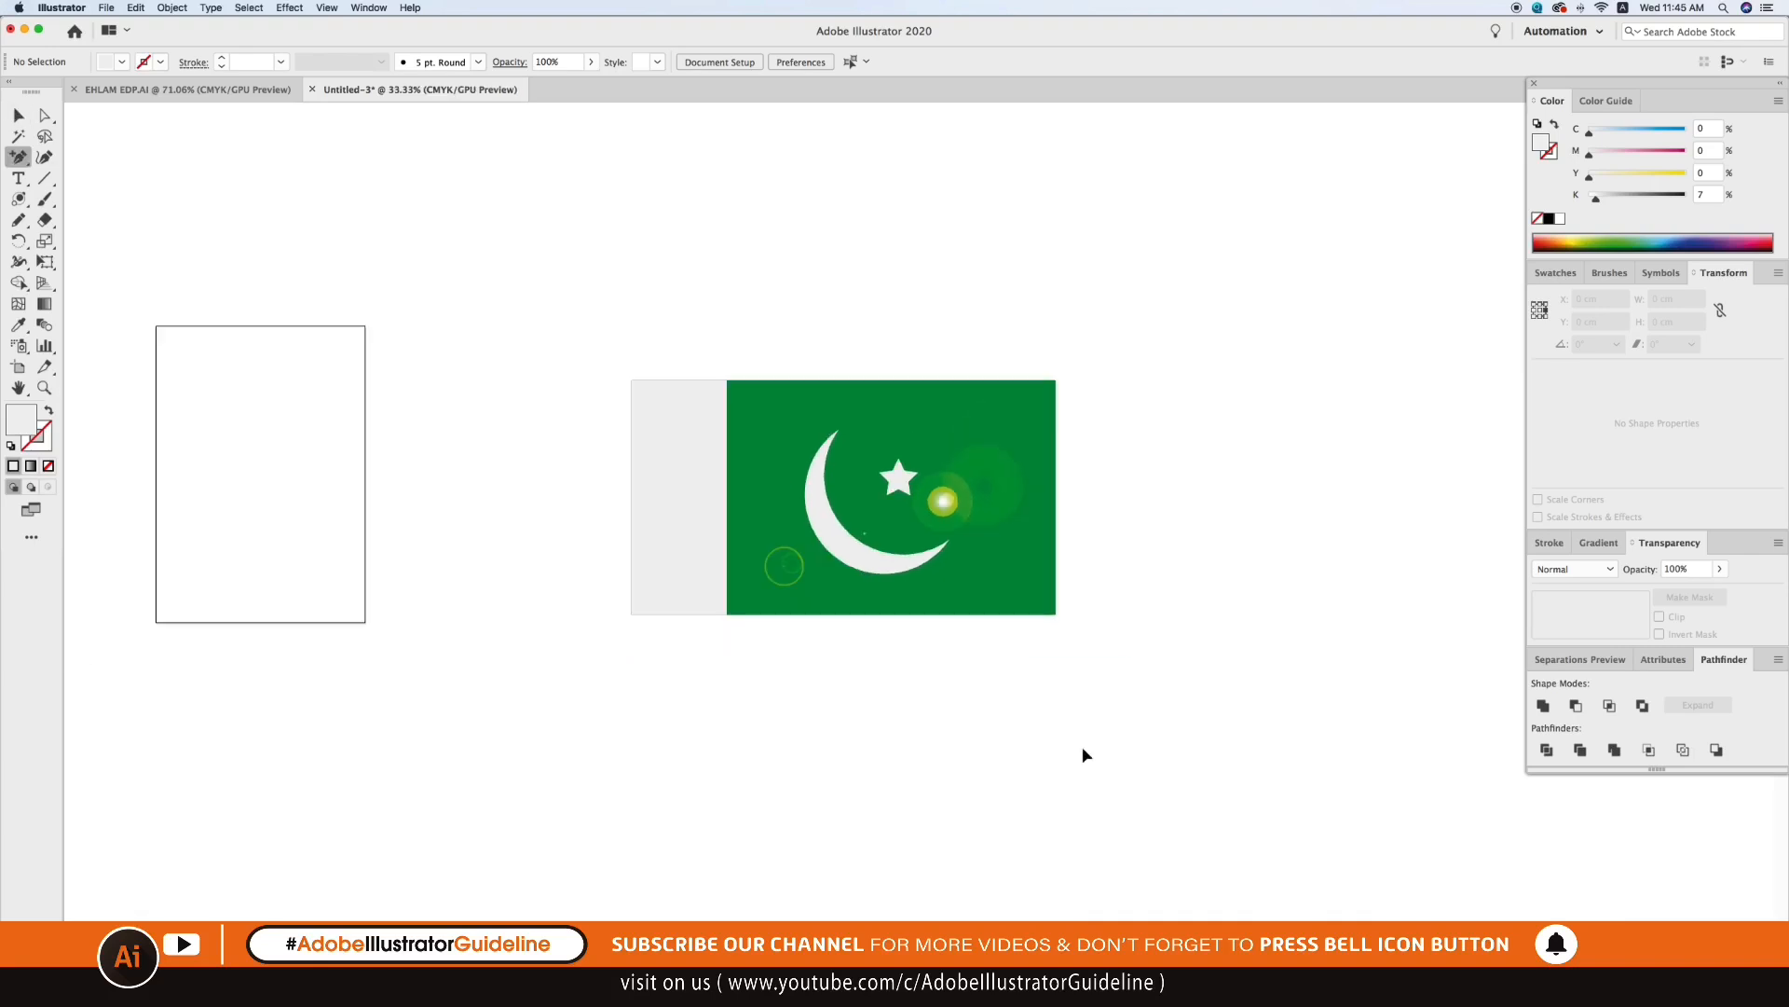
{"action": "key", "text": "z"}
{"action": "left_click_drag", "start_coordinate": [516, 248], "coordinate": [1230, 803]}
{"action": "key", "text": "v"}
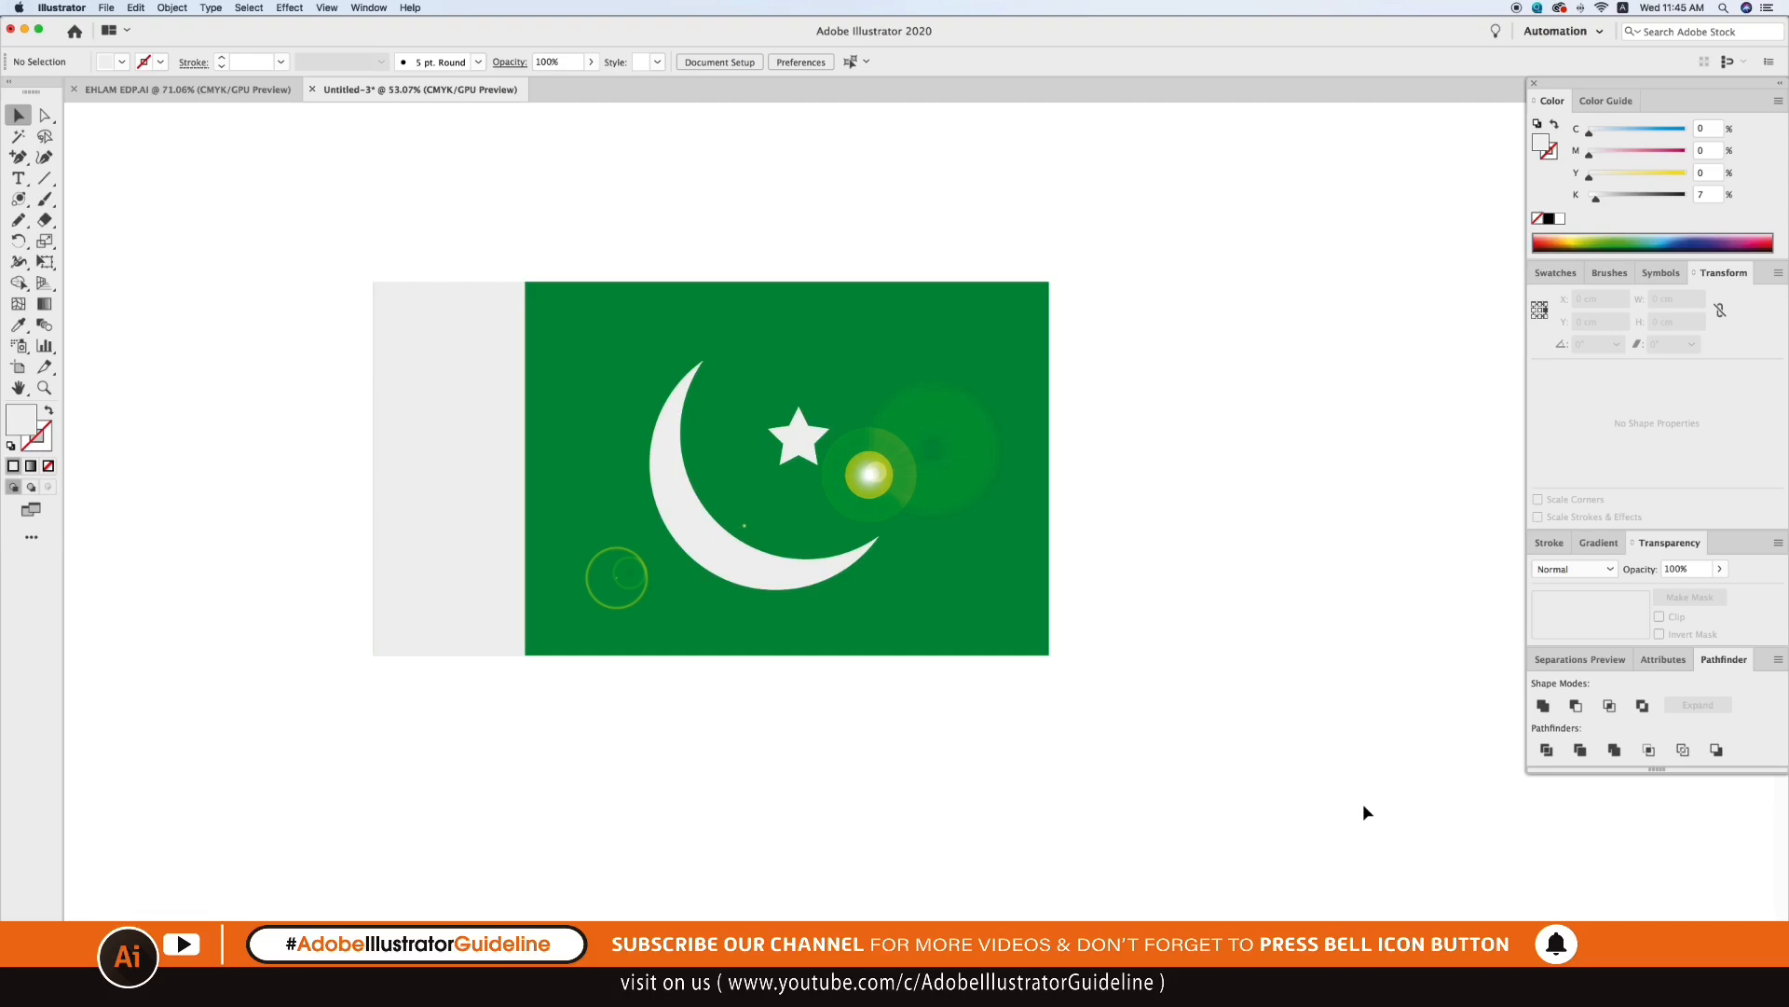
Compare the flag's underlying paths in Outline view with its full-colour preview at close range.
{"action": "key", "text": "z"}
{"action": "left_click_drag", "start_coordinate": [361, 262], "coordinate": [1232, 722]}
{"action": "key", "text": "v"}
{"action": "left_click_drag", "start_coordinate": [1100, 575], "coordinate": [1120, 616]}
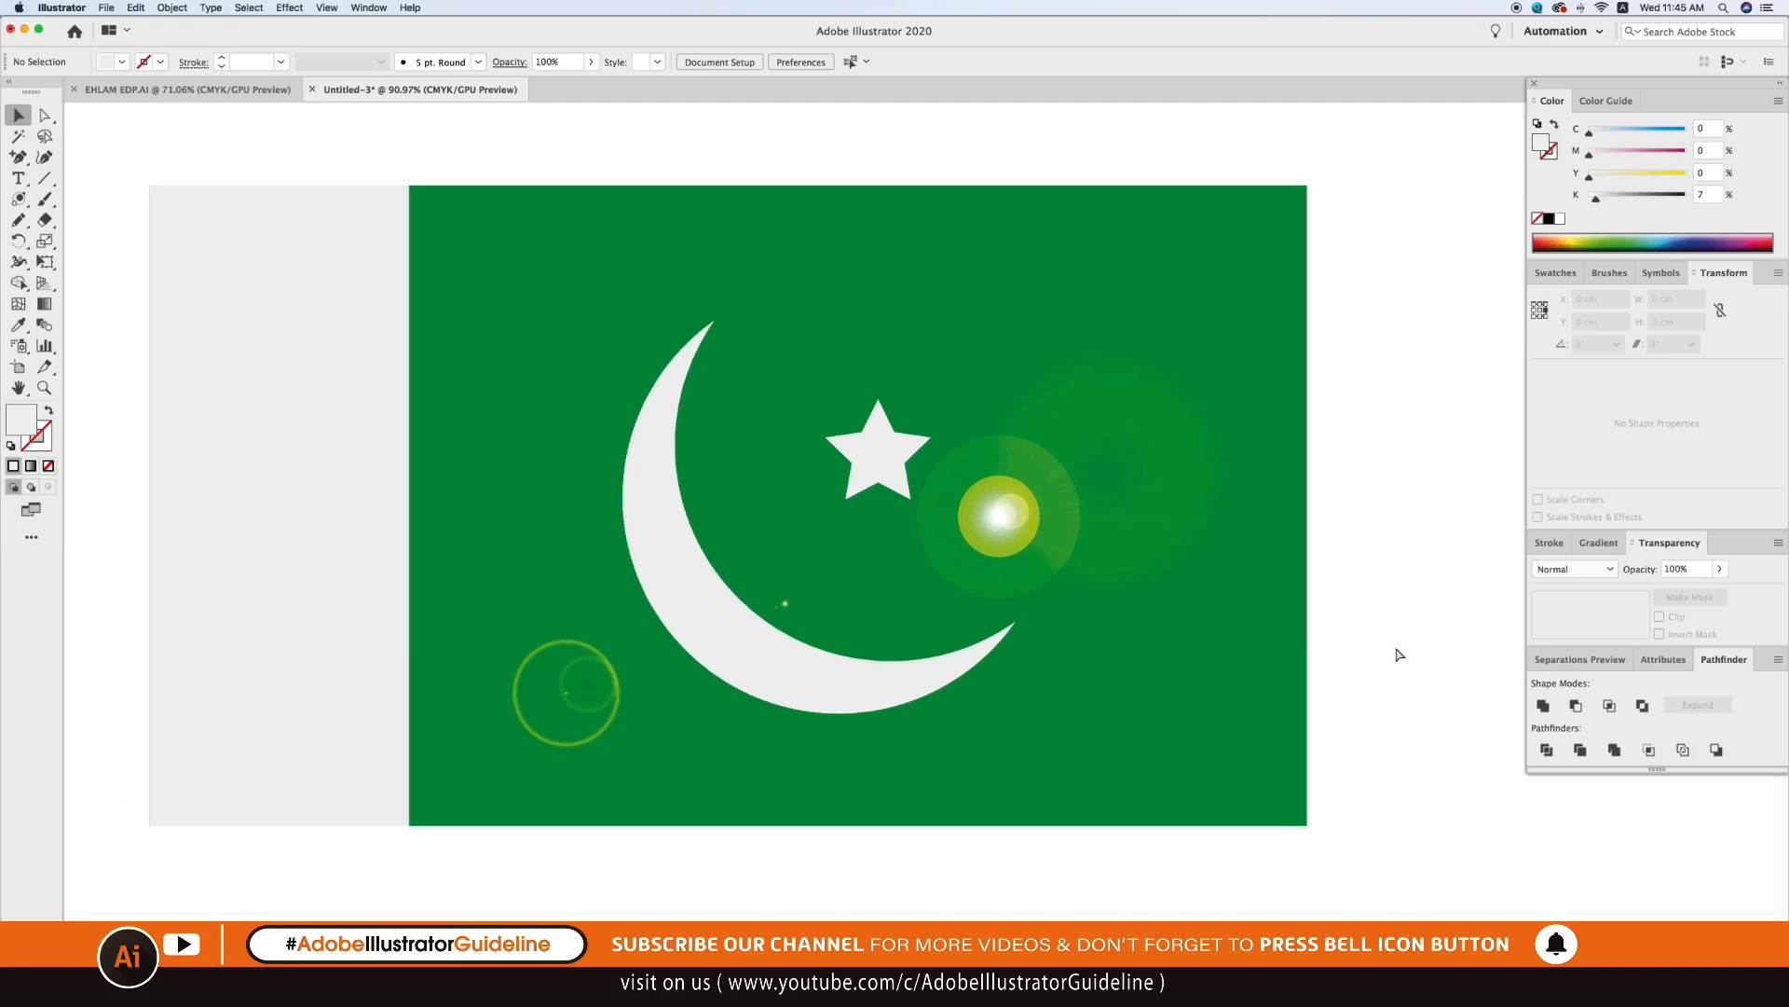
{"action": "key", "text": "ctrl+y"}
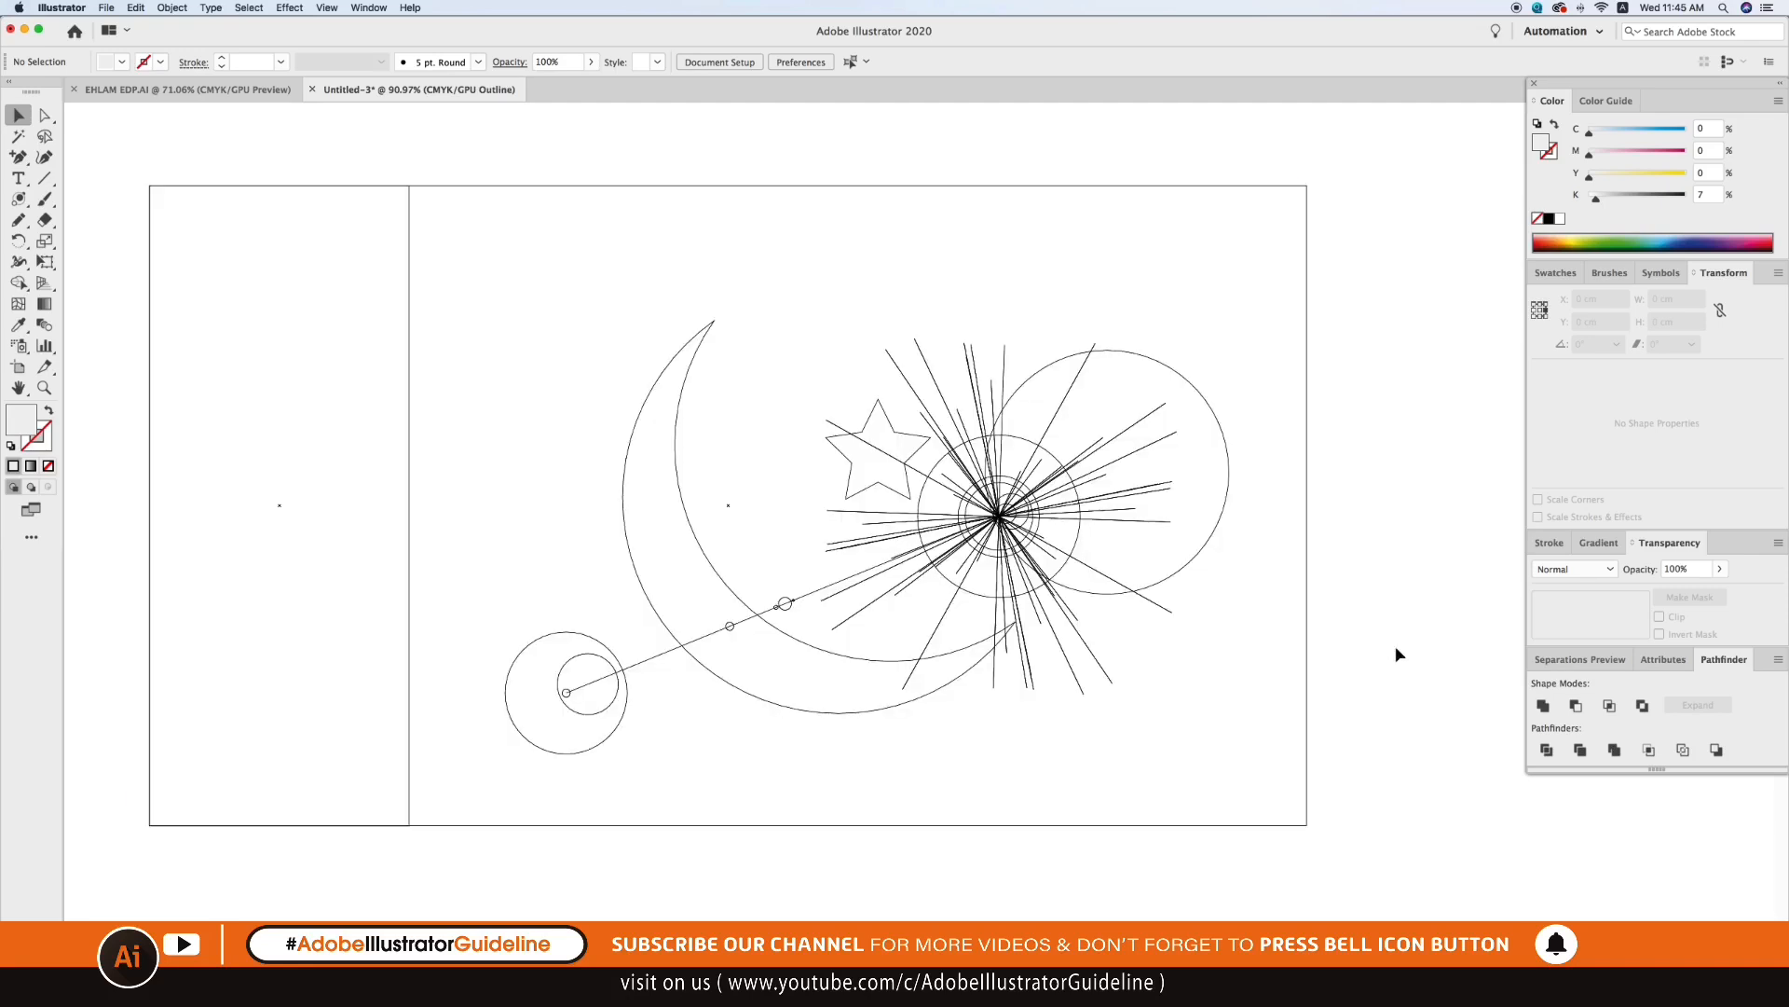
{"action": "key", "text": "ctrl+y"}
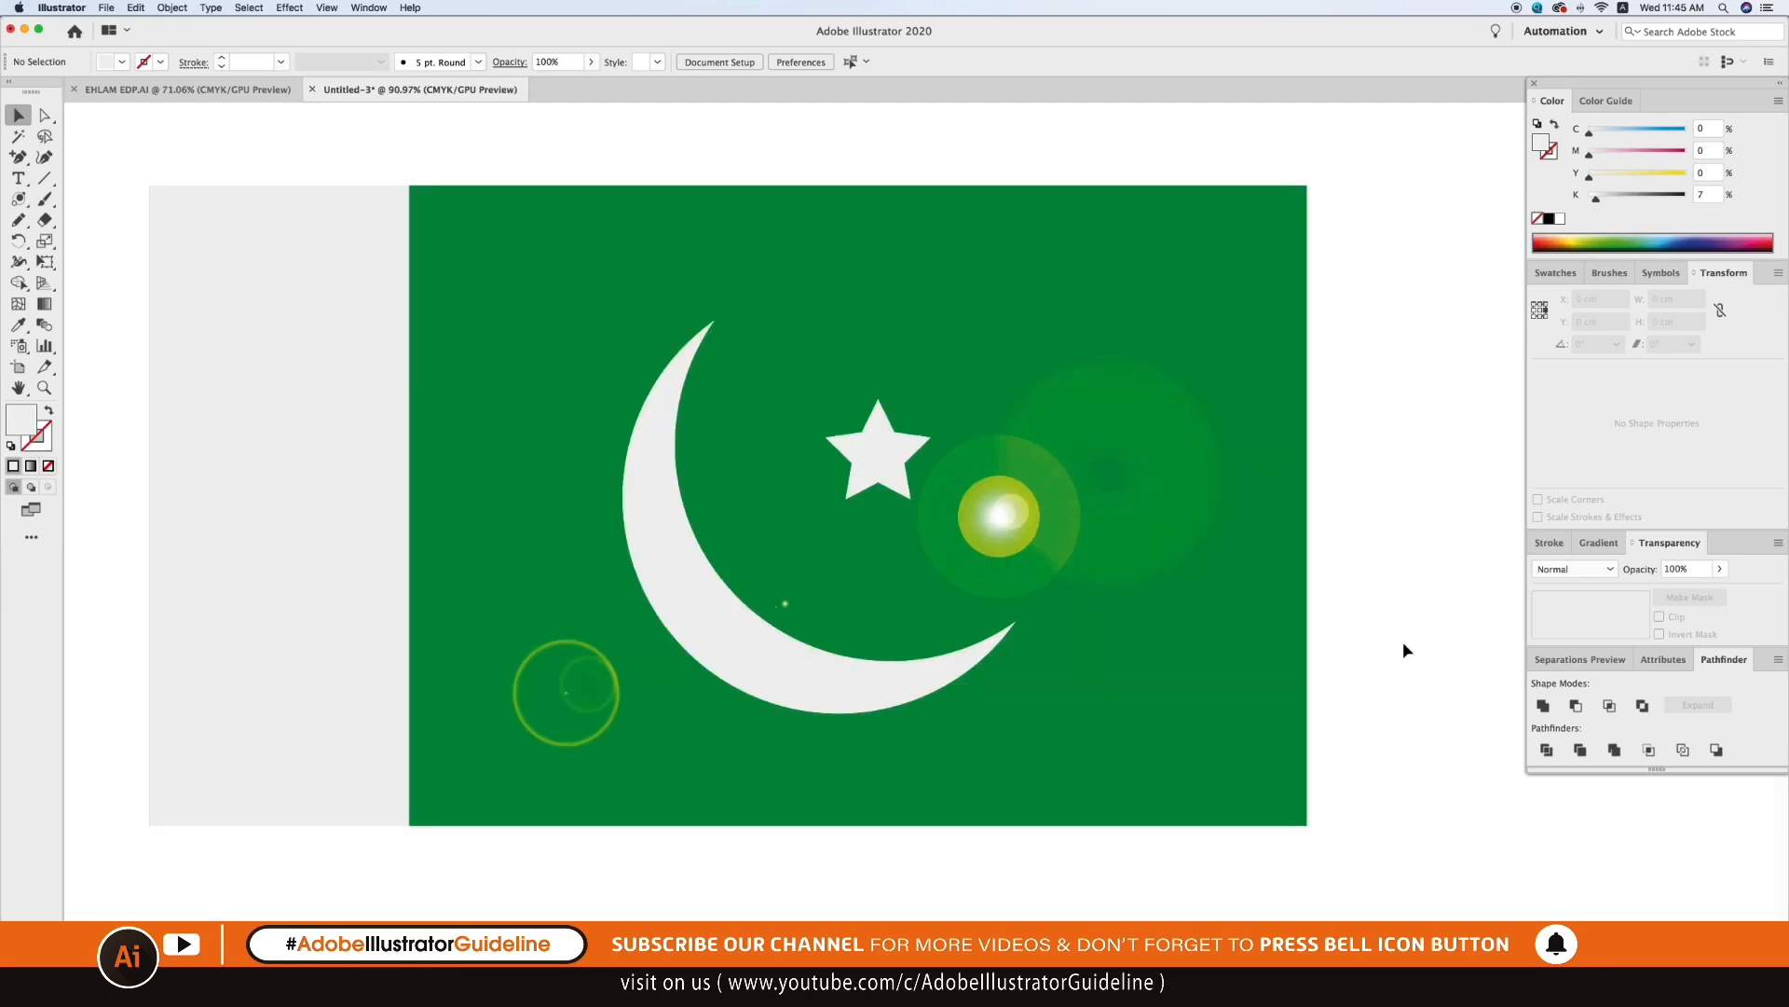